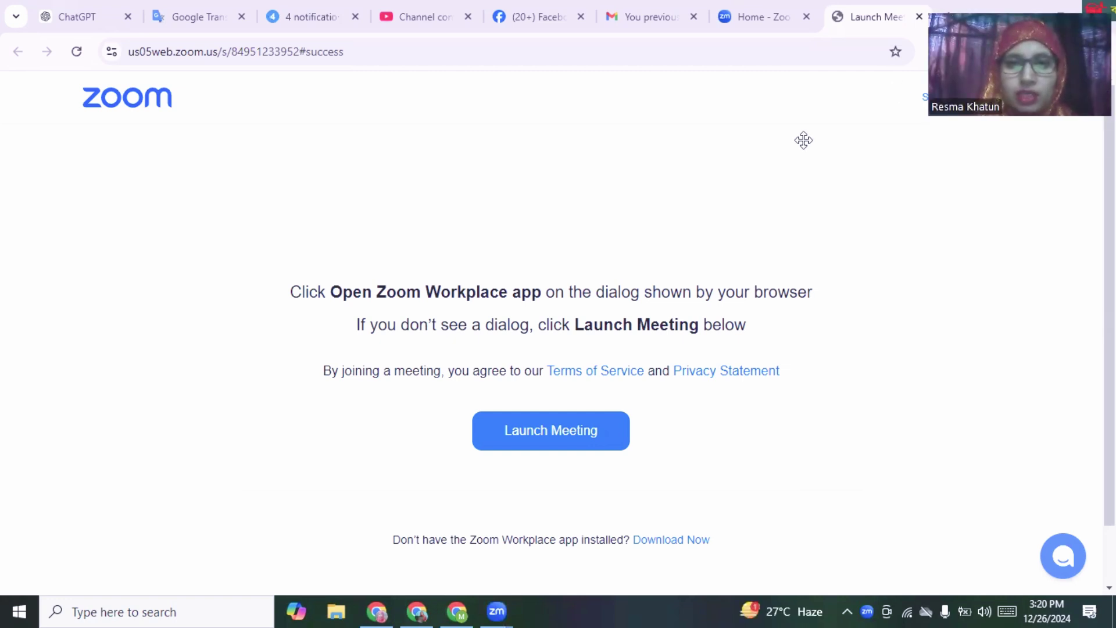
# Step: Switch to YouTube Studio and look through the channel's list of published videos
pyautogui.click(548, 18)
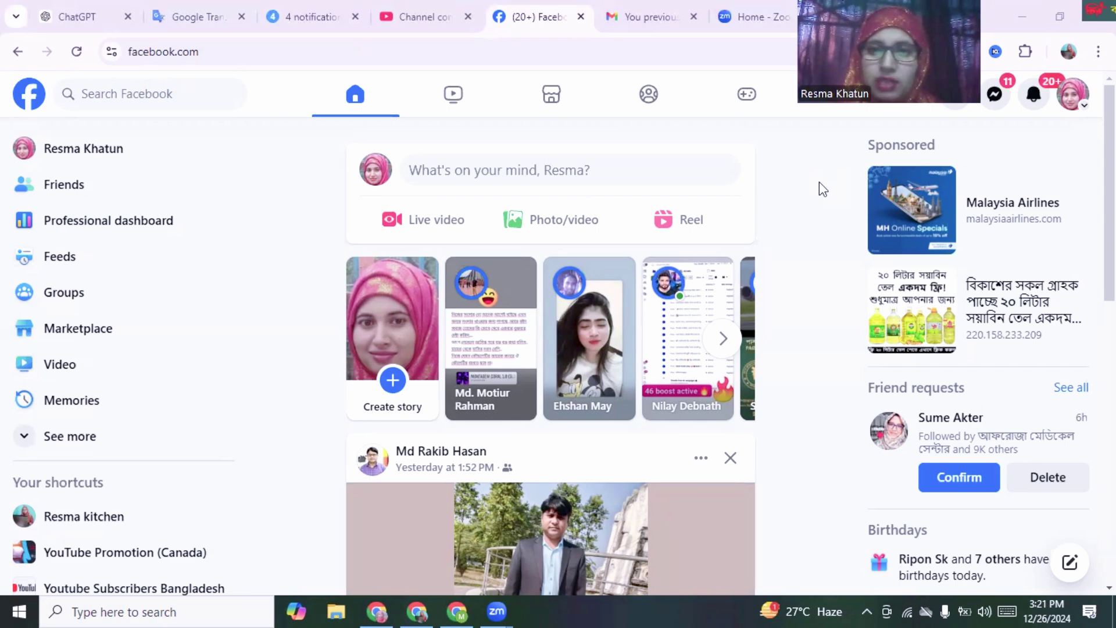
pyautogui.click(418, 14)
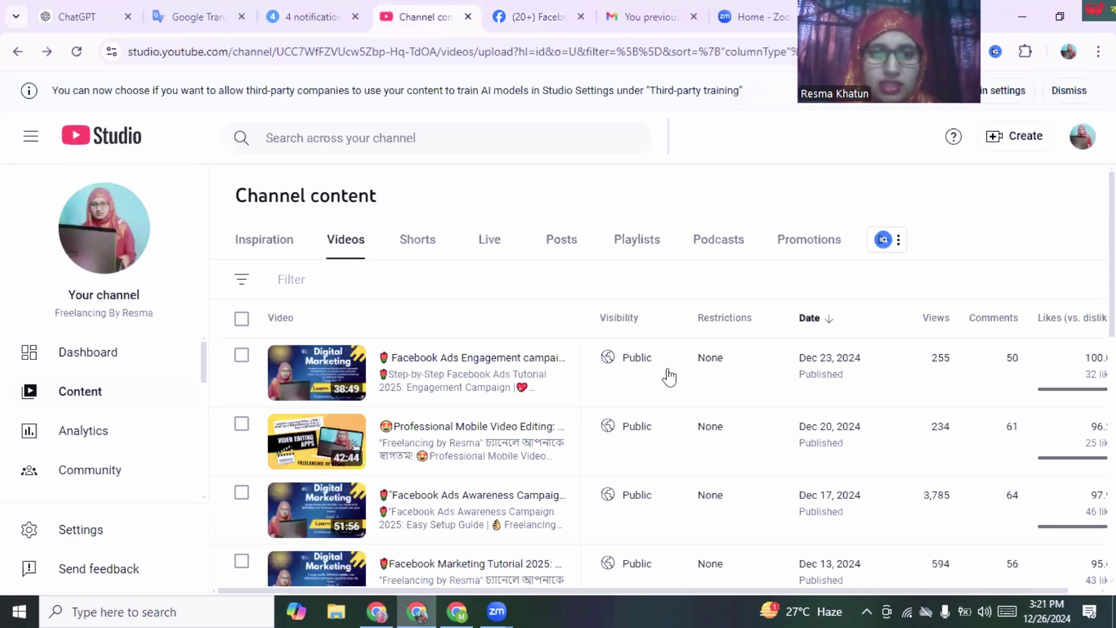
pyautogui.scroll(-3, 662, 442)
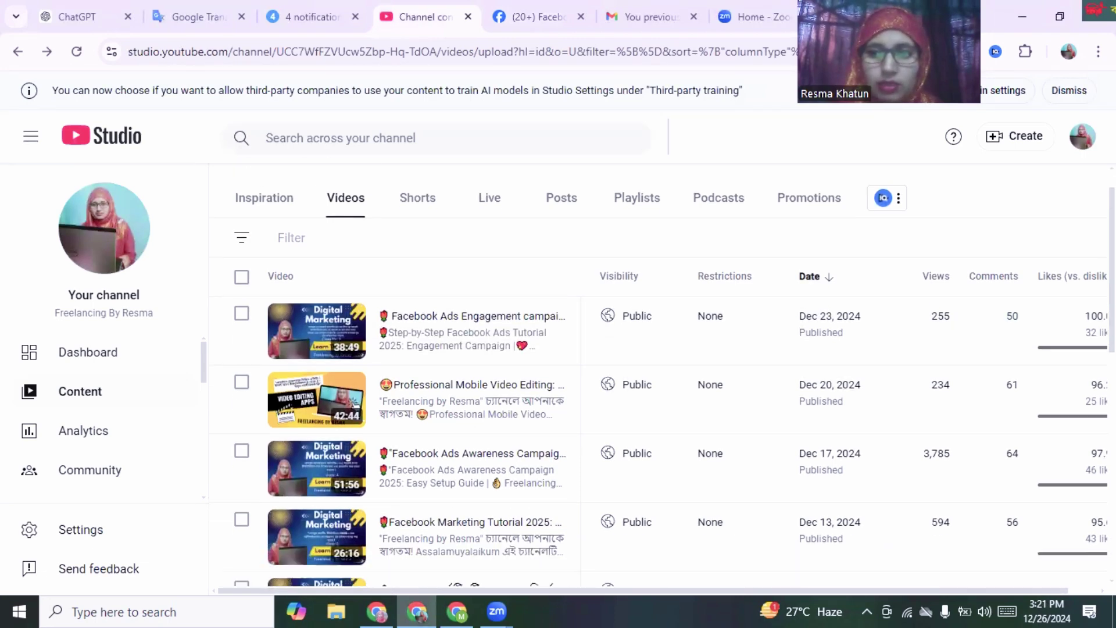
pyautogui.scroll(-2, 663, 442)
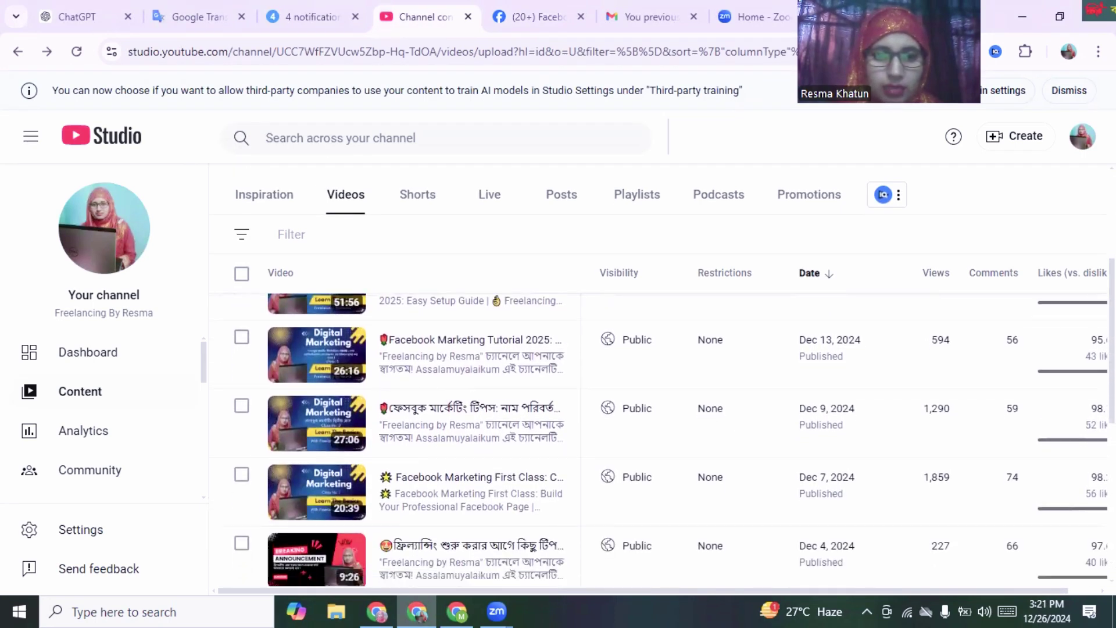
pyautogui.scroll(-1, 663, 442)
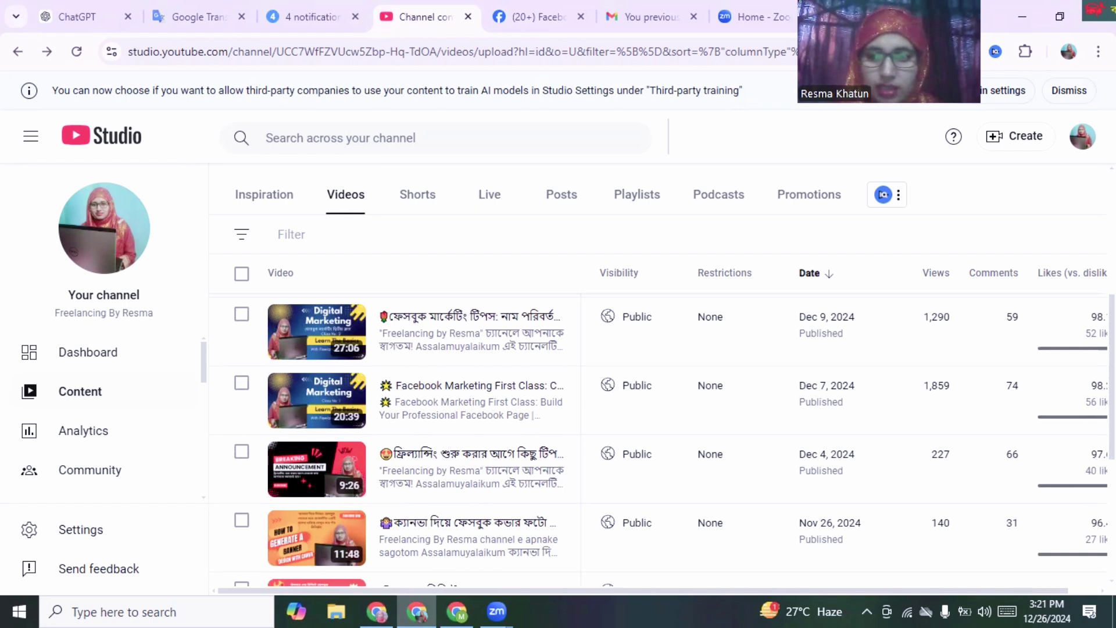
pyautogui.scroll(2, 663, 442)
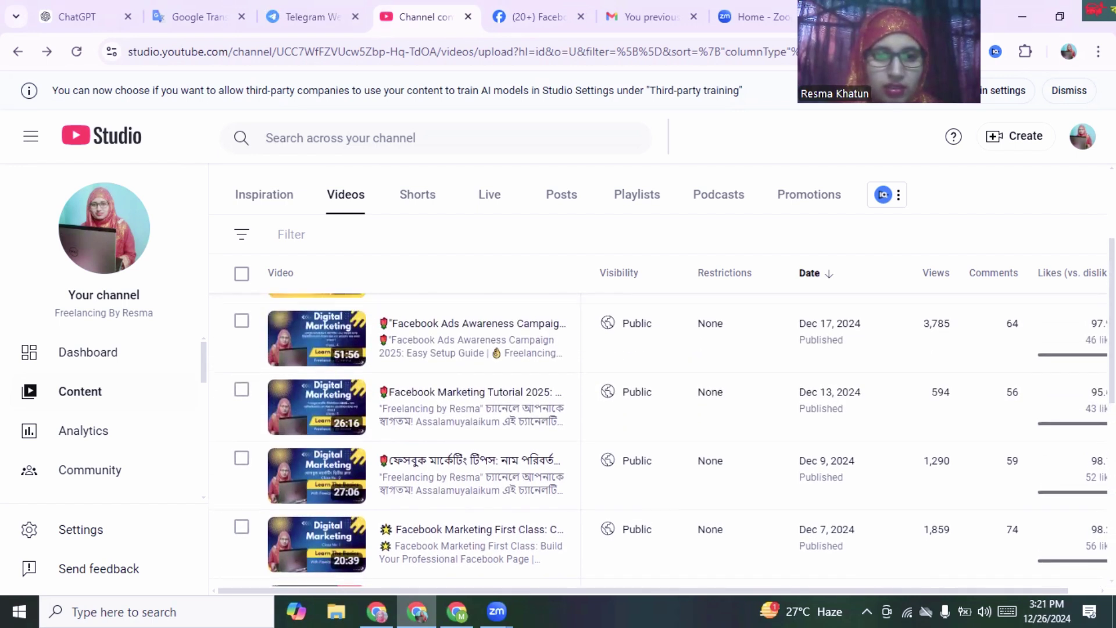
# Step: View the channel's playlists in YouTube Studio
pyautogui.click(645, 200)
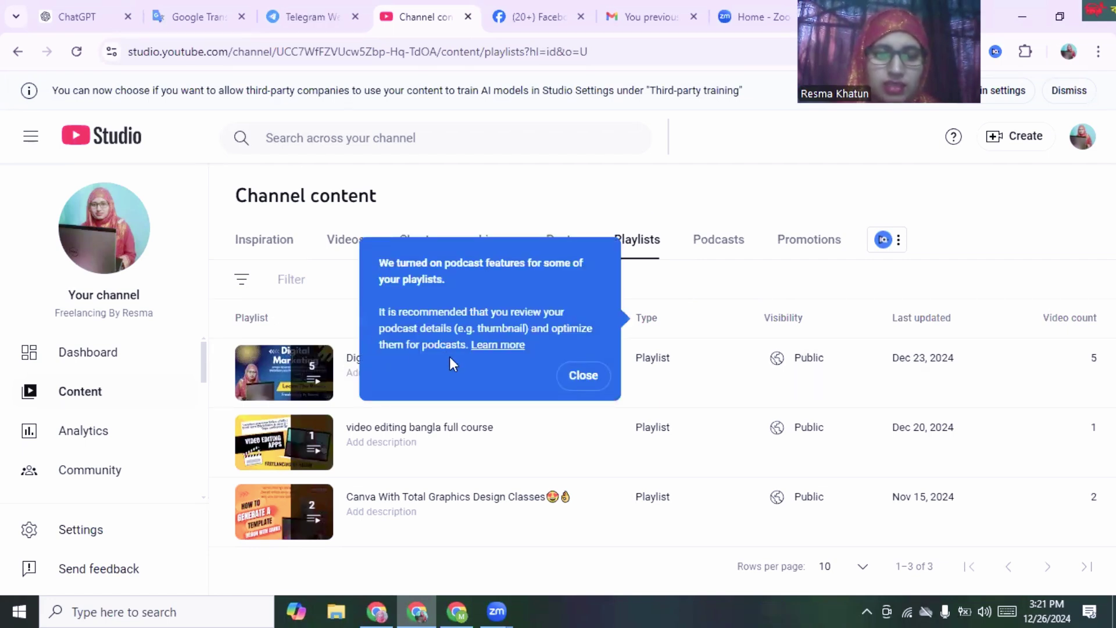
pyautogui.click(698, 277)
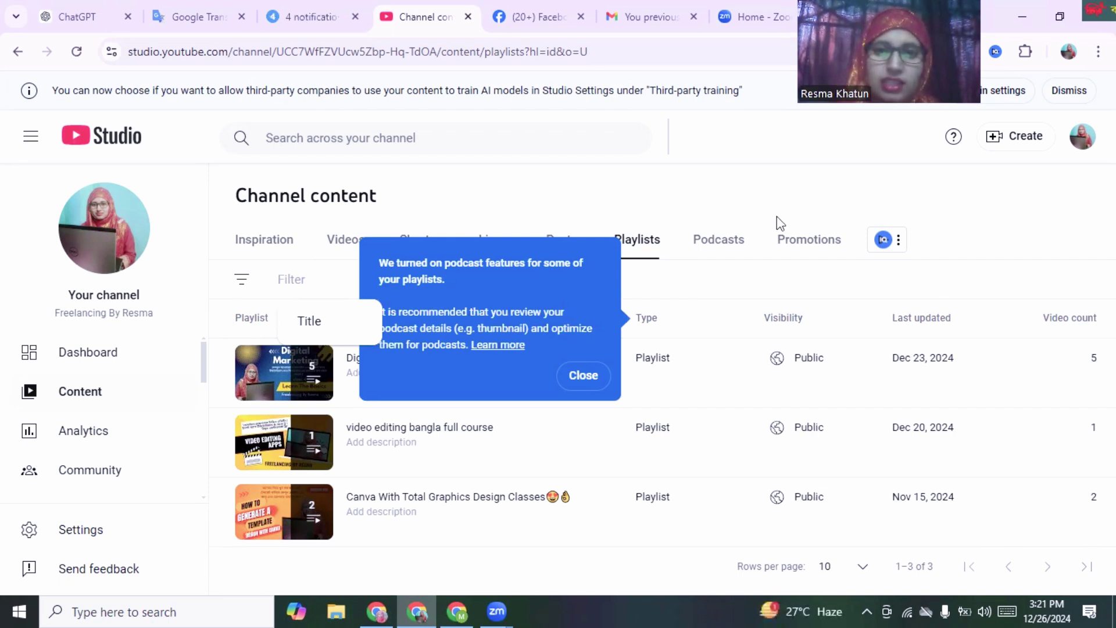
pyautogui.click(523, 170)
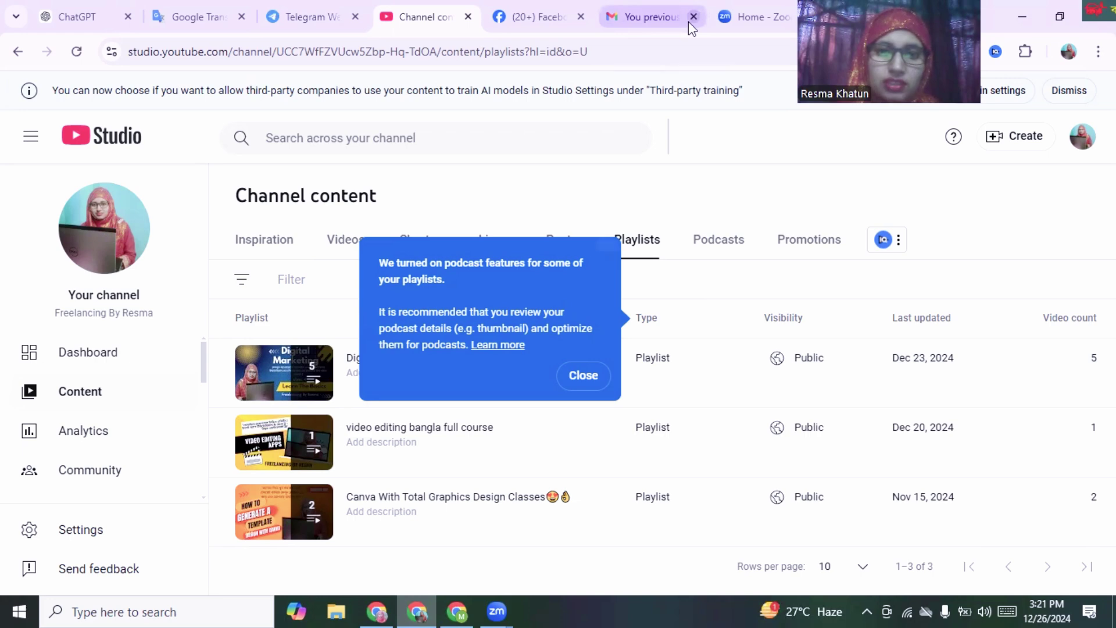
# Step: Return to Facebook, switch from the personal profile to the Kitchen page profile and dismiss the switch notice
pyautogui.click(554, 28)
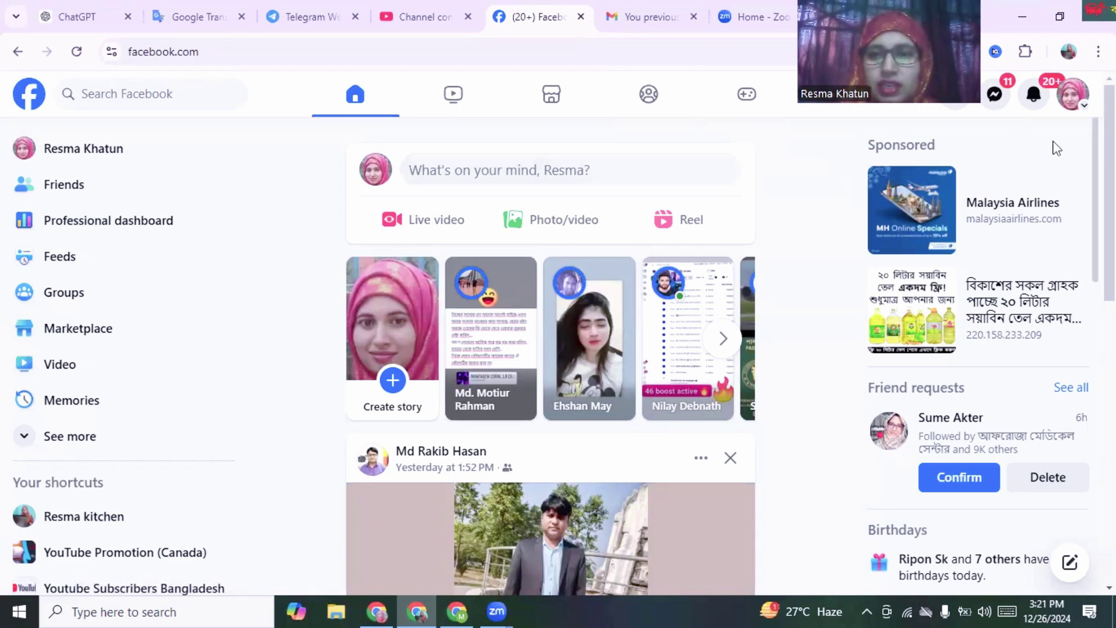
pyautogui.click(1085, 108)
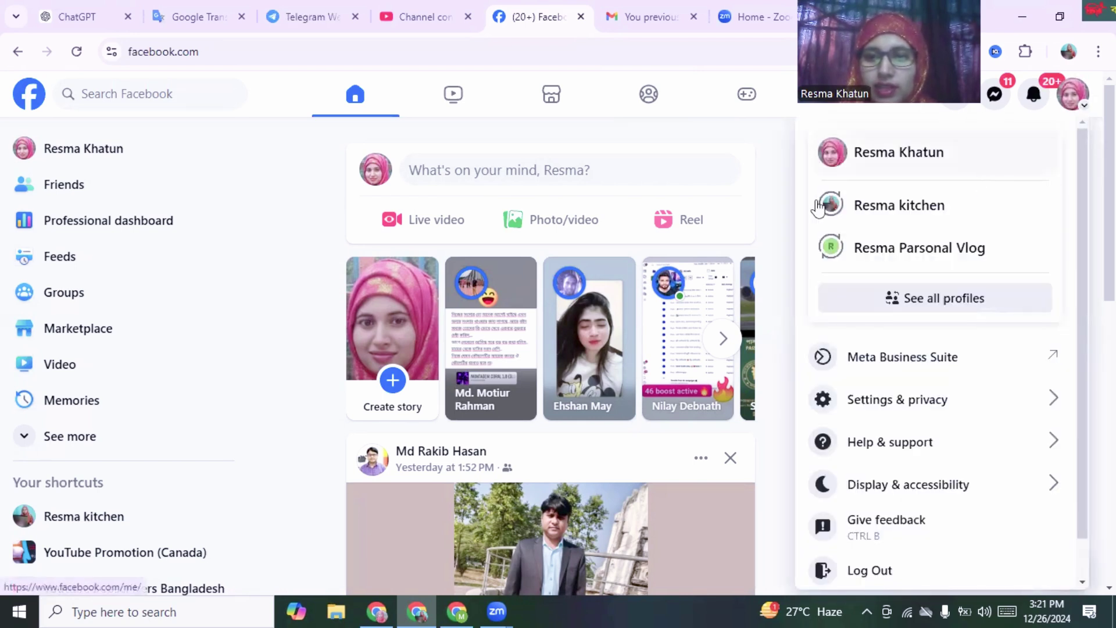
pyautogui.click(898, 212)
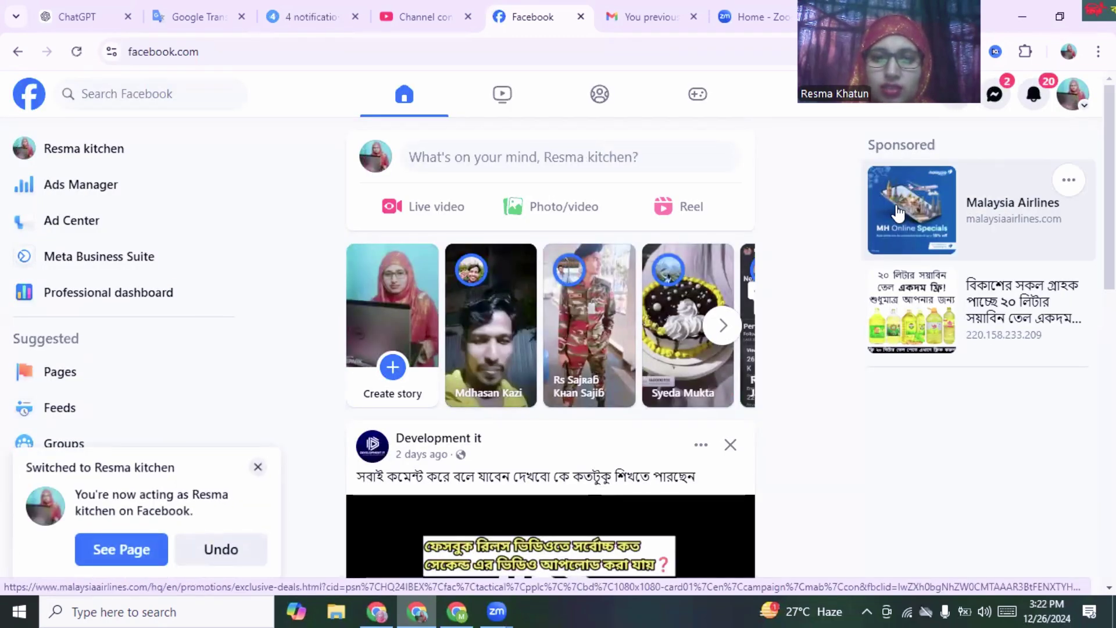
pyautogui.click(258, 467)
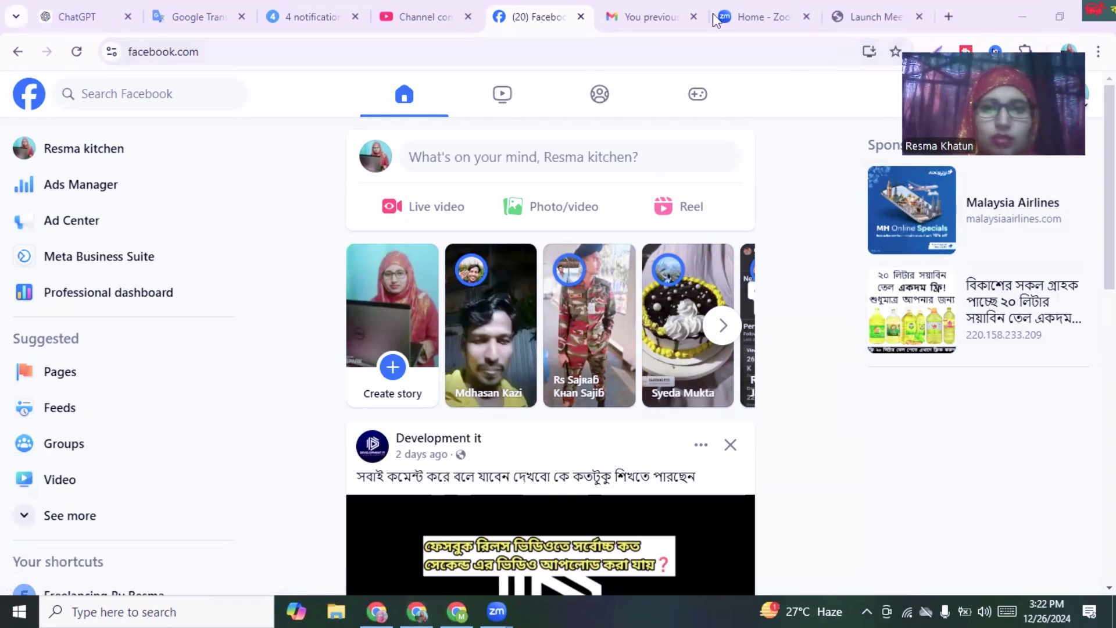
# Step: Search Google for fiverr.com in a new tab and open the Fiverr homepage
pyautogui.click(950, 16)
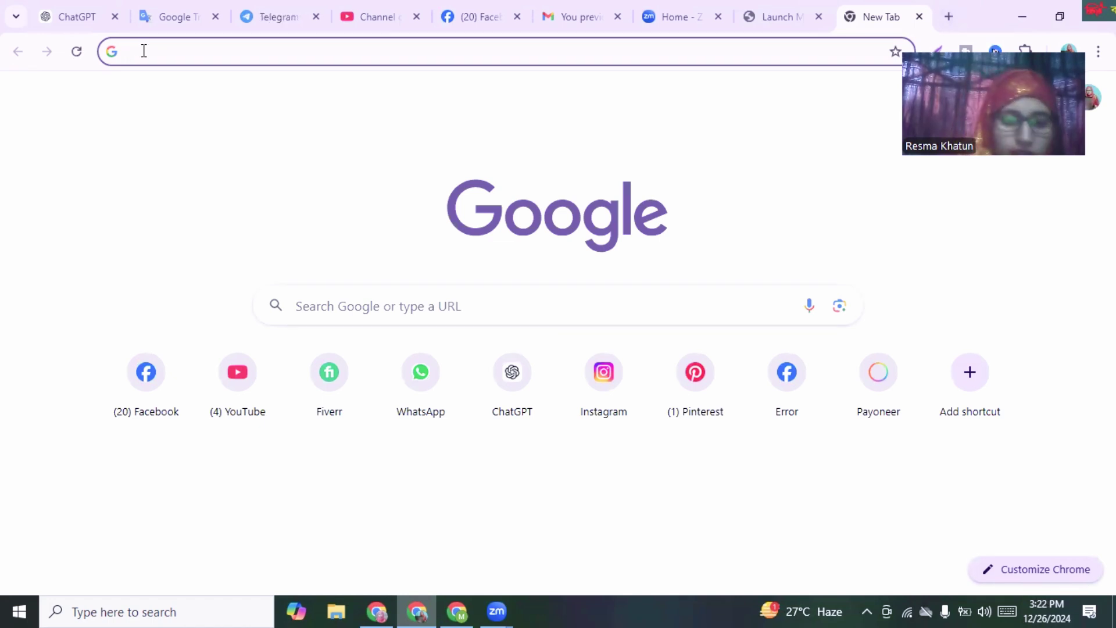
pyautogui.write('five')
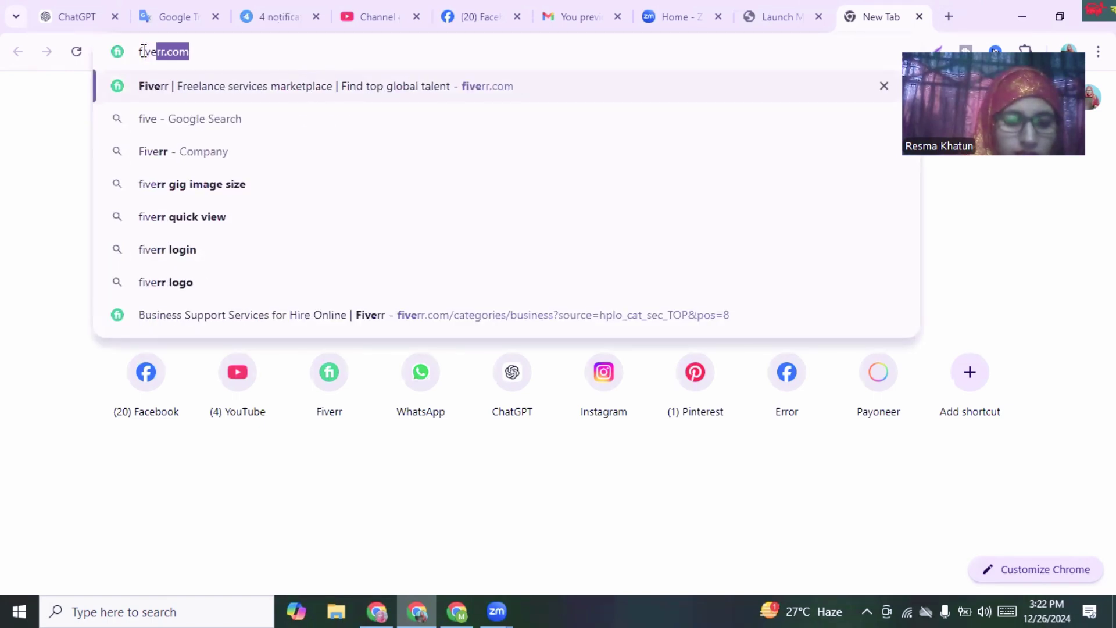
pyautogui.write('rr.')
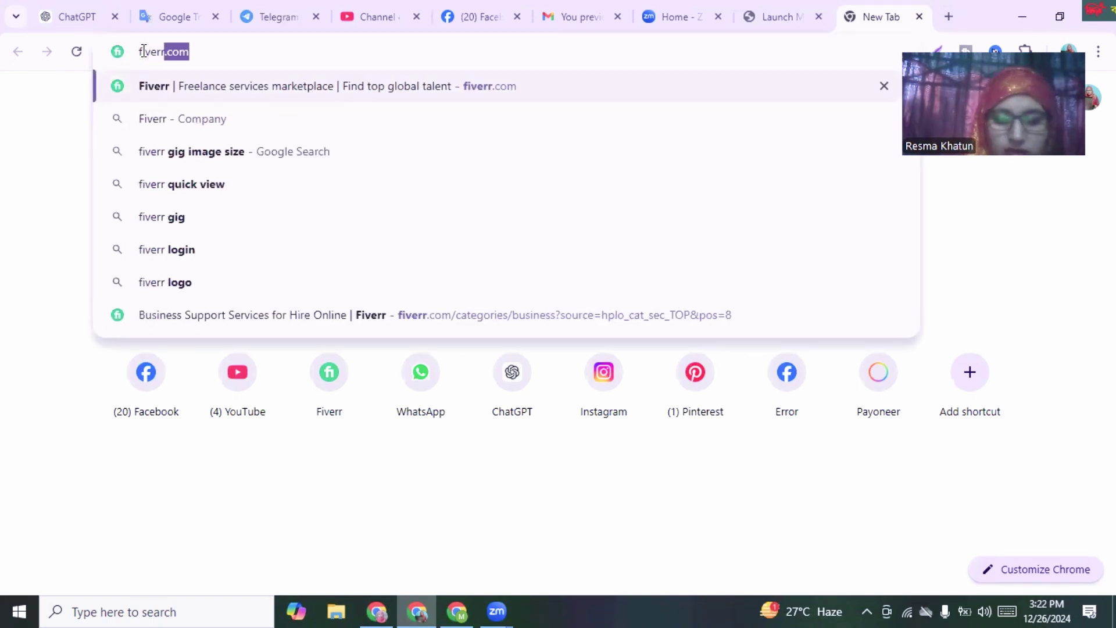
pyautogui.write('com')
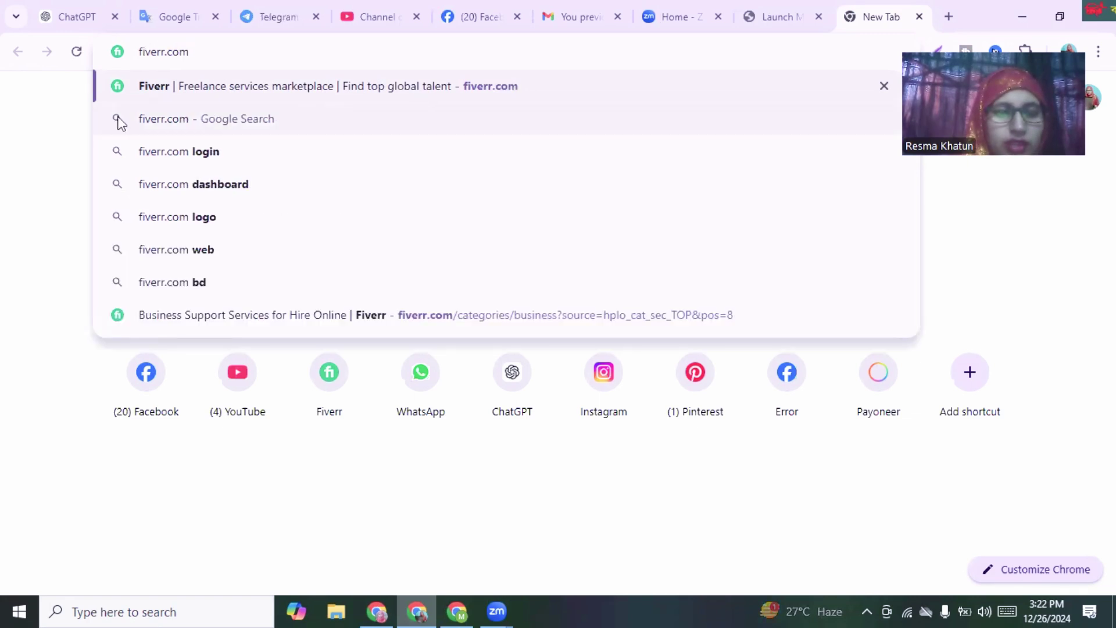
pyautogui.click(121, 119)
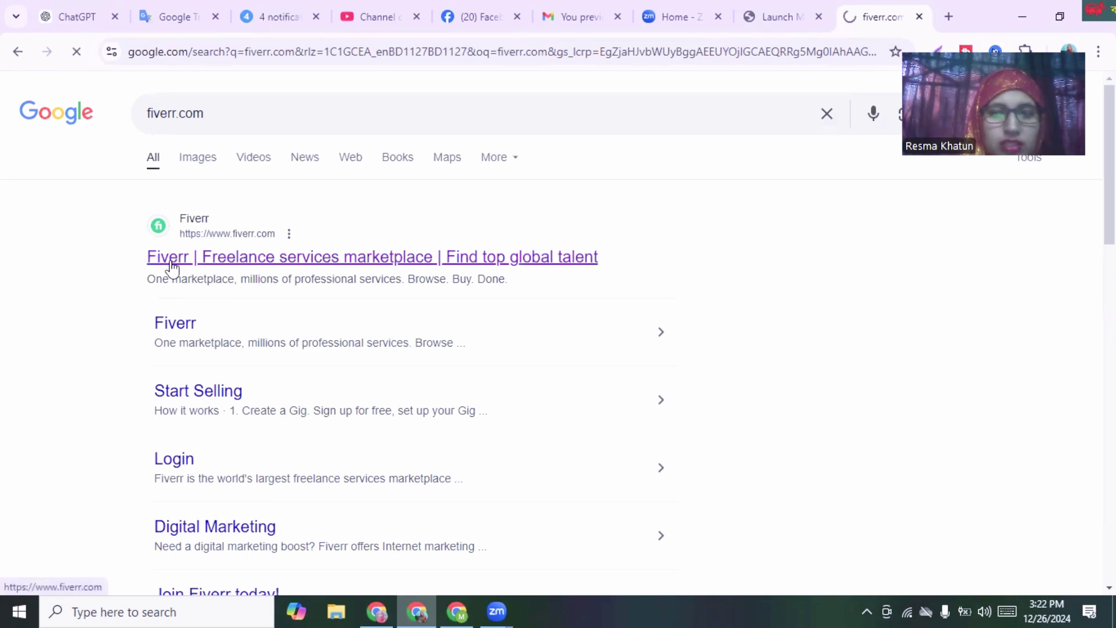
pyautogui.click(171, 267)
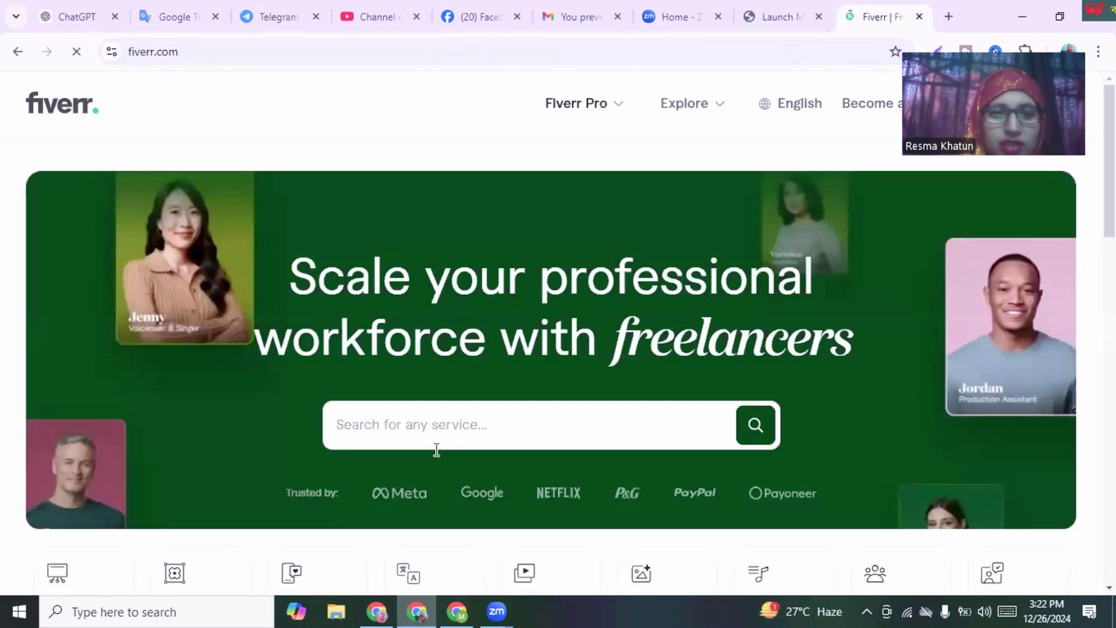
# Step: Search Fiverr for "facebook ads campaign" services, then close the results page
pyautogui.click(500, 427)
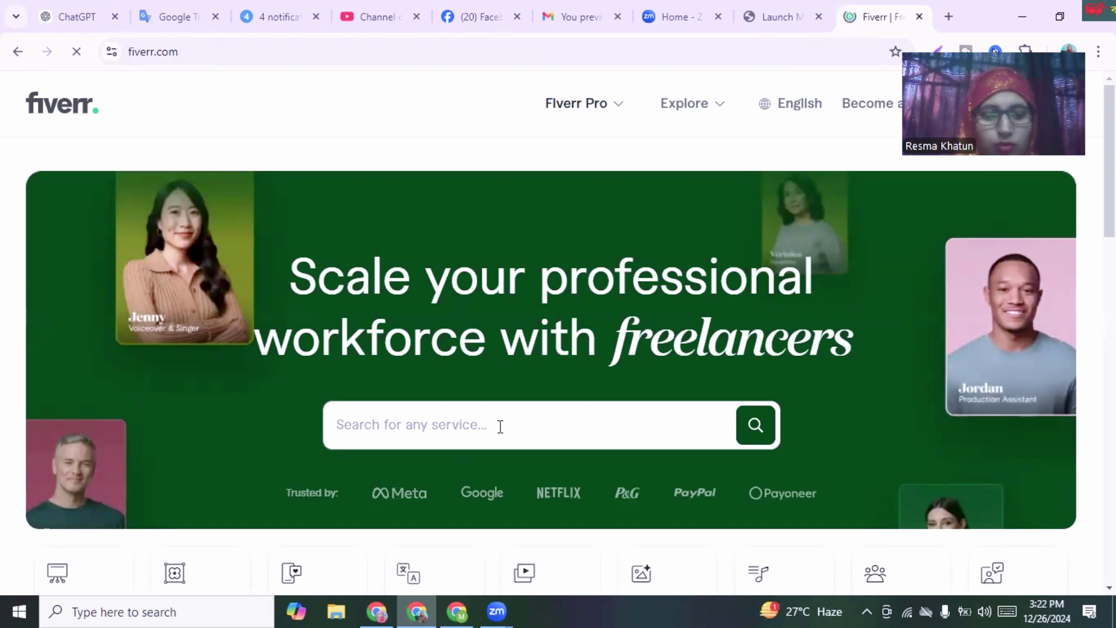
pyautogui.write('fac')
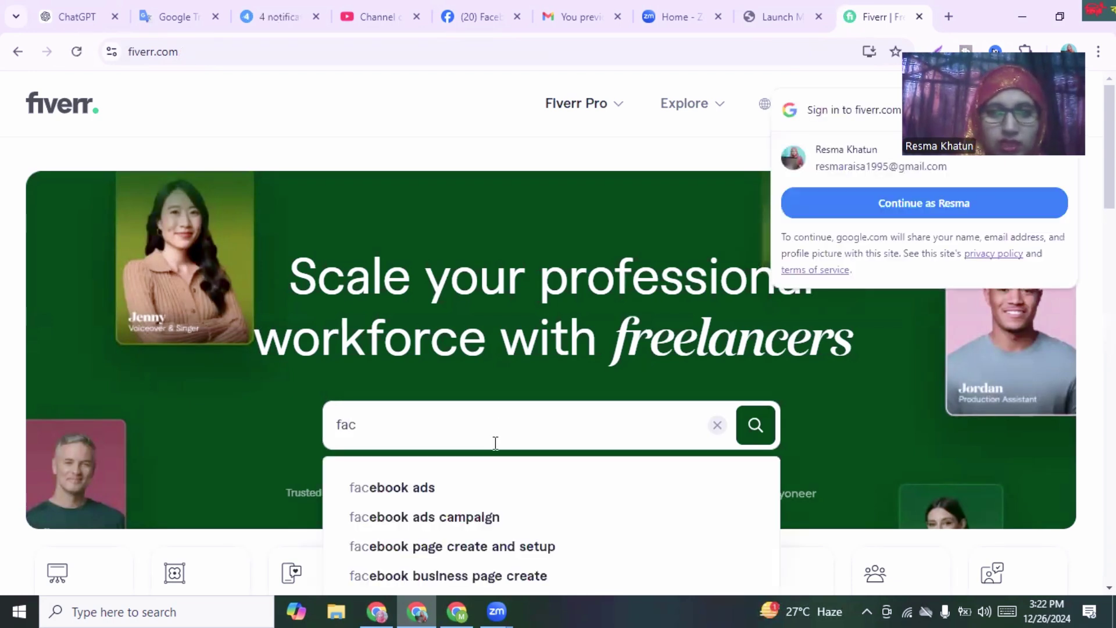
pyautogui.click(410, 517)
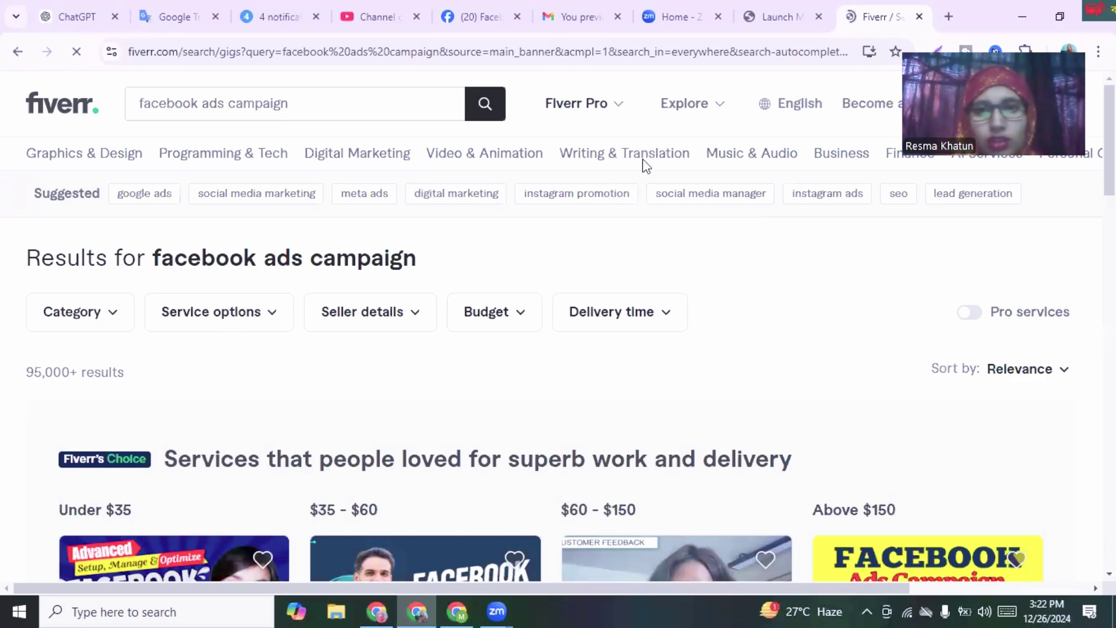
pyautogui.click(919, 16)
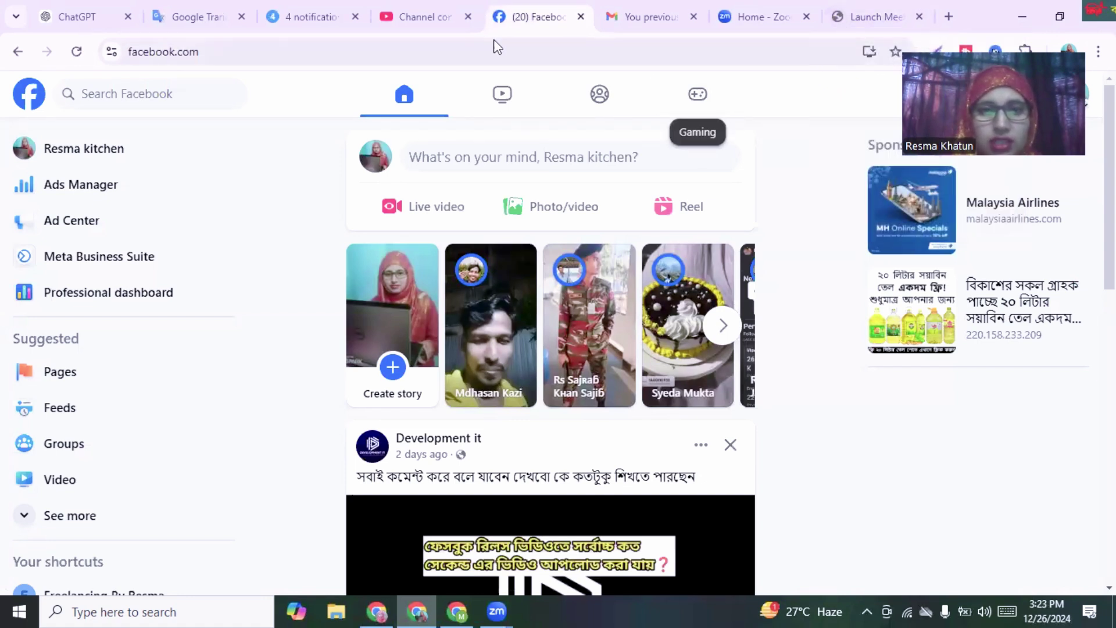
# Step: Open Facebook Ads Manager and switch to the ad account in the Kitchen business portfolio that has one ad account
pyautogui.click(93, 190)
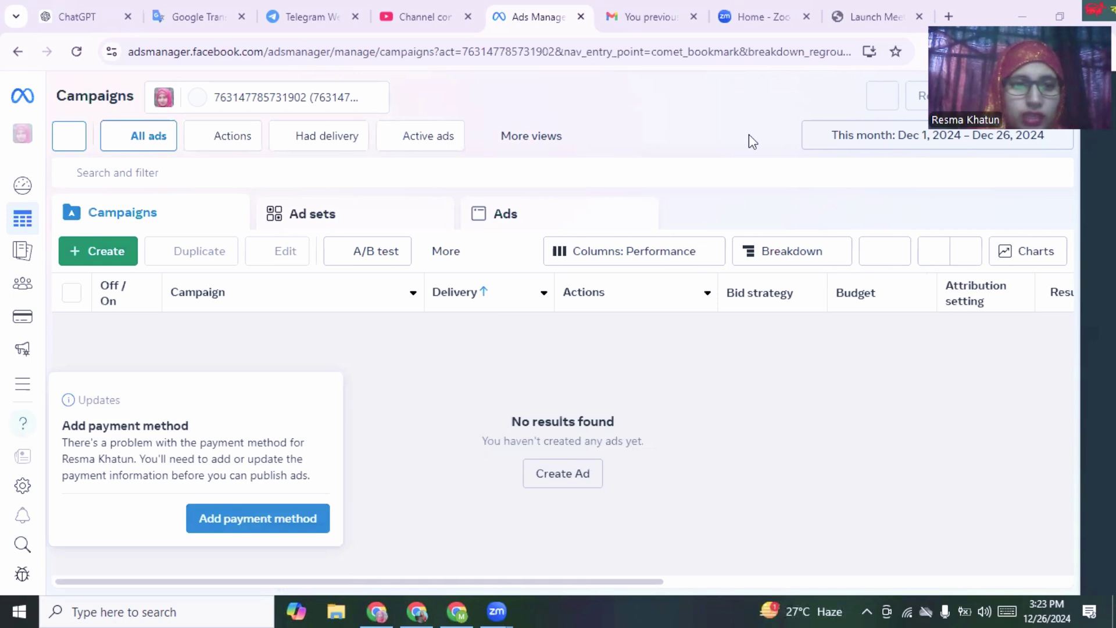
pyautogui.click(389, 369)
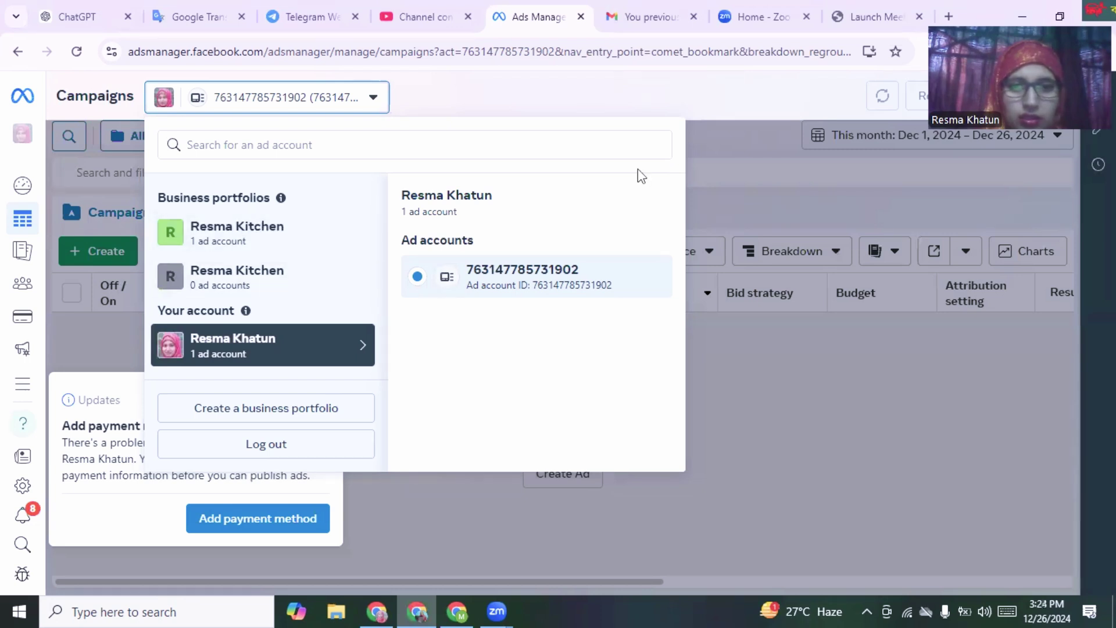
pyautogui.press('Escape')
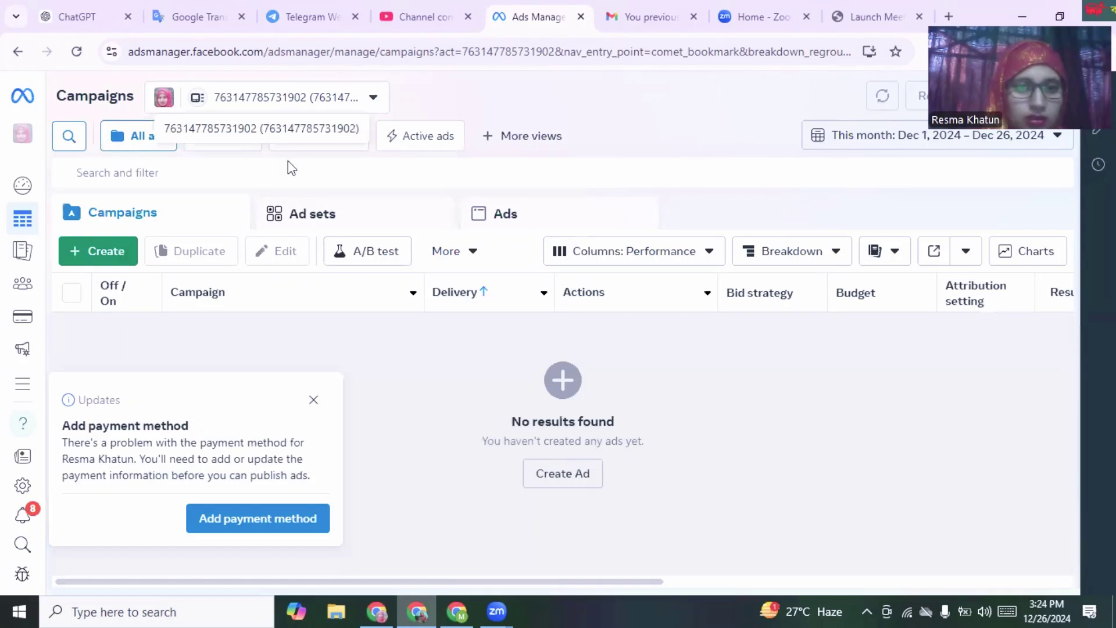
pyautogui.press('Return')
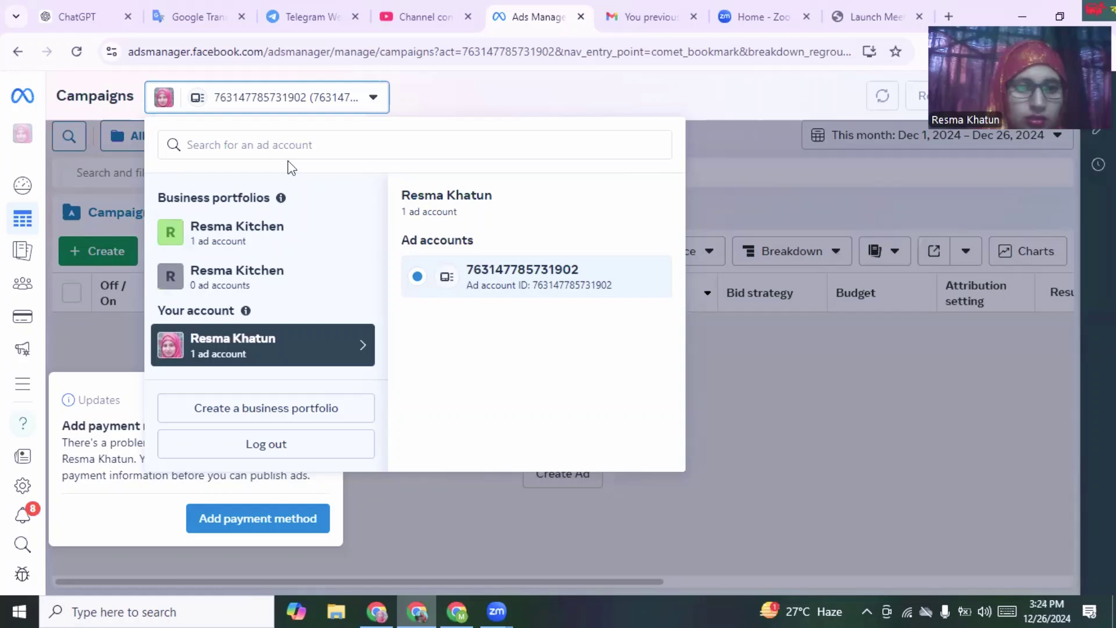
pyautogui.click(219, 240)
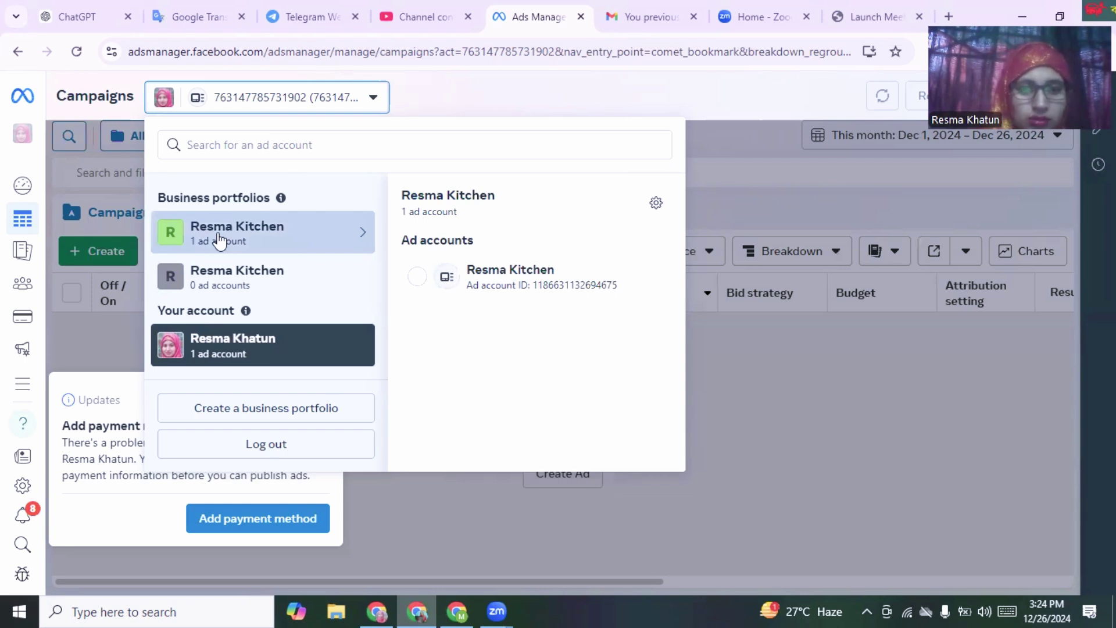
pyautogui.click(417, 285)
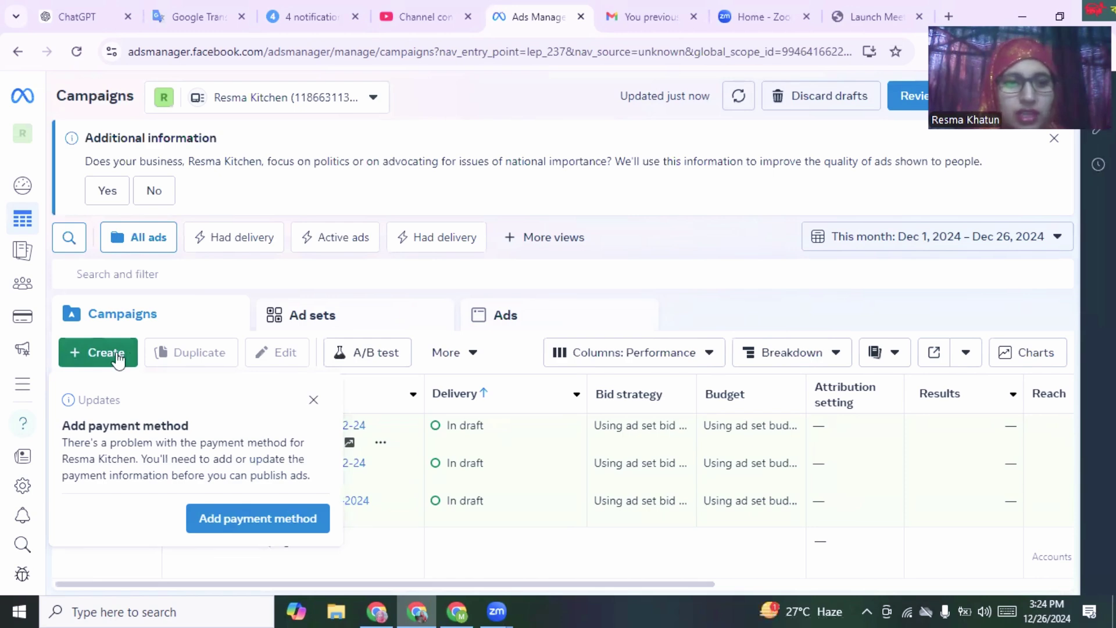
# Step: Start creating a new campaign and bring the list of campaign objectives into view
pyautogui.click(73, 359)
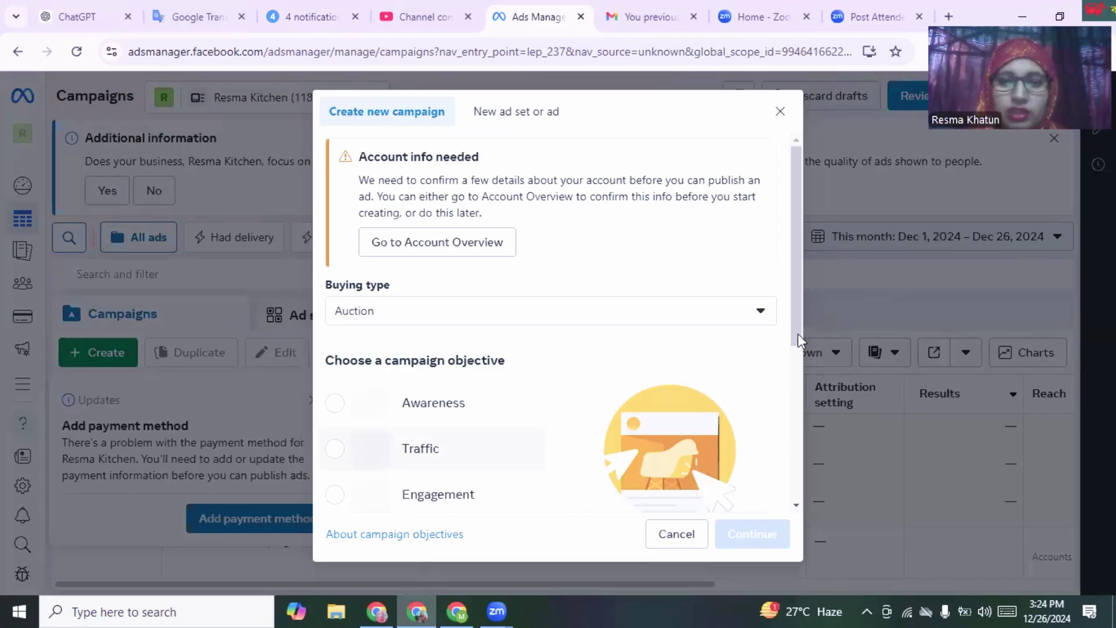
pyautogui.scroll(-1, 799, 382)
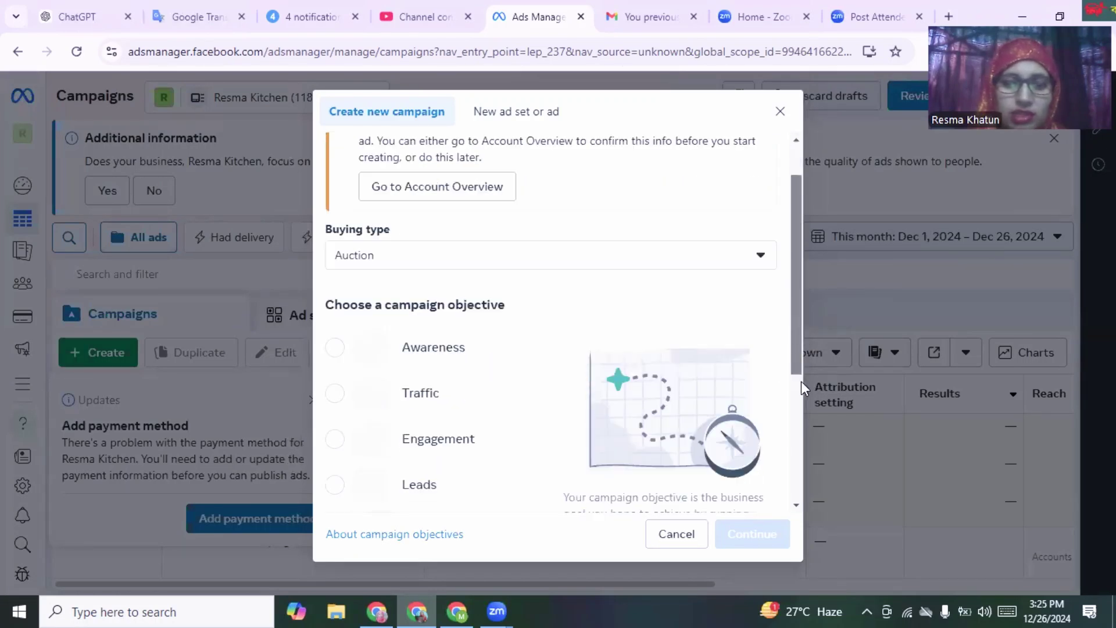
pyautogui.scroll(-2, 801, 388)
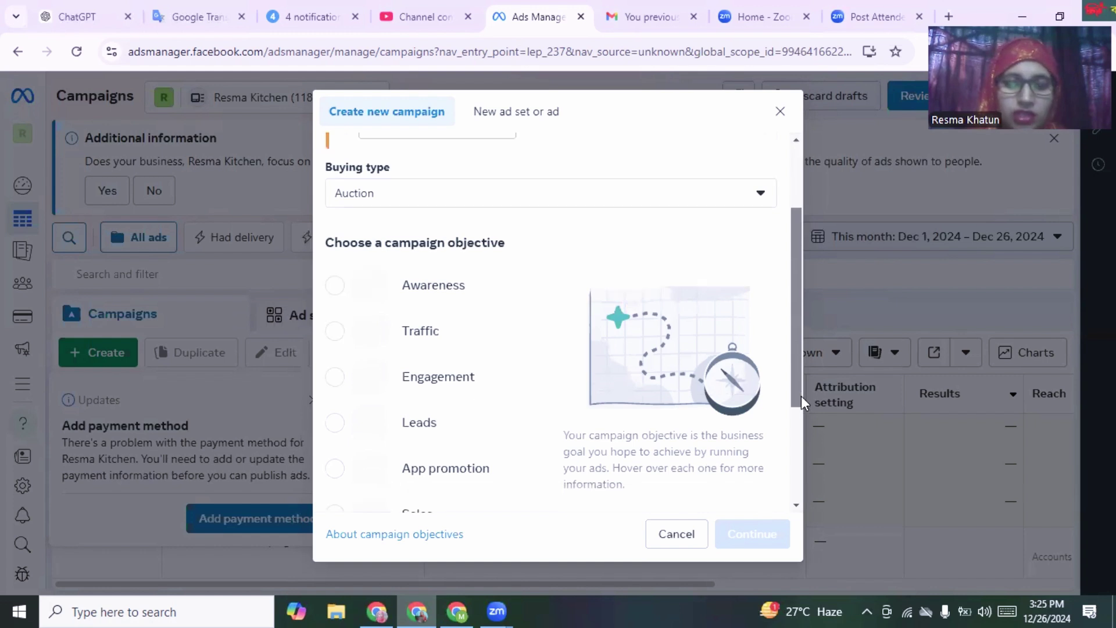
pyautogui.scroll(-1, 800, 396)
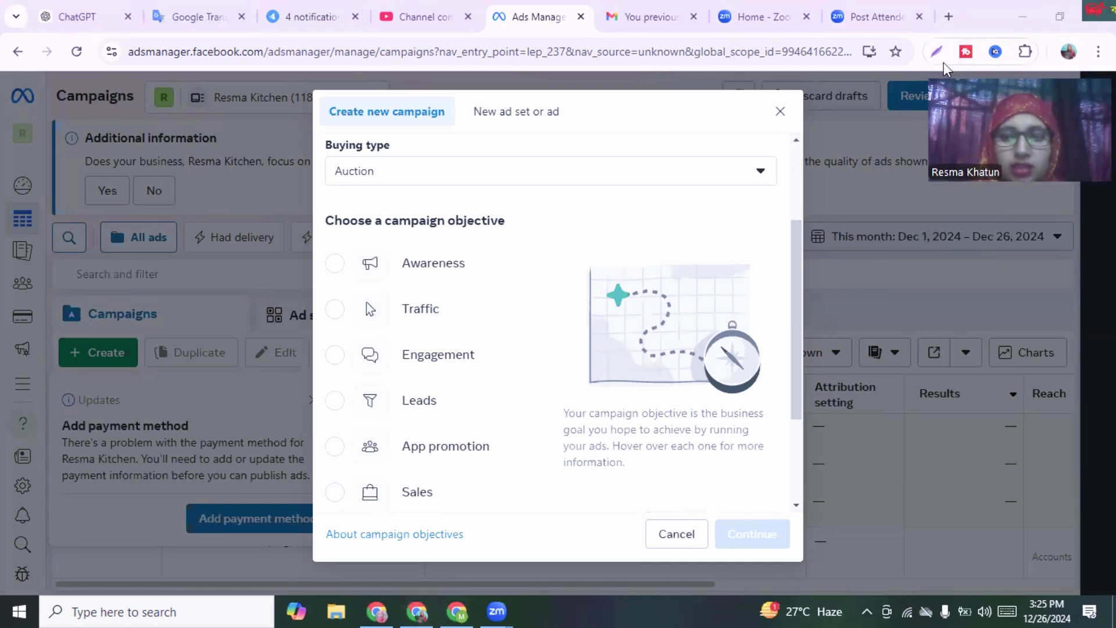
# Step: Capture the Traffic objective with Lightshot, mark it with a red arrow, discard the capture and return to Ads Manager
pyautogui.click(936, 51)
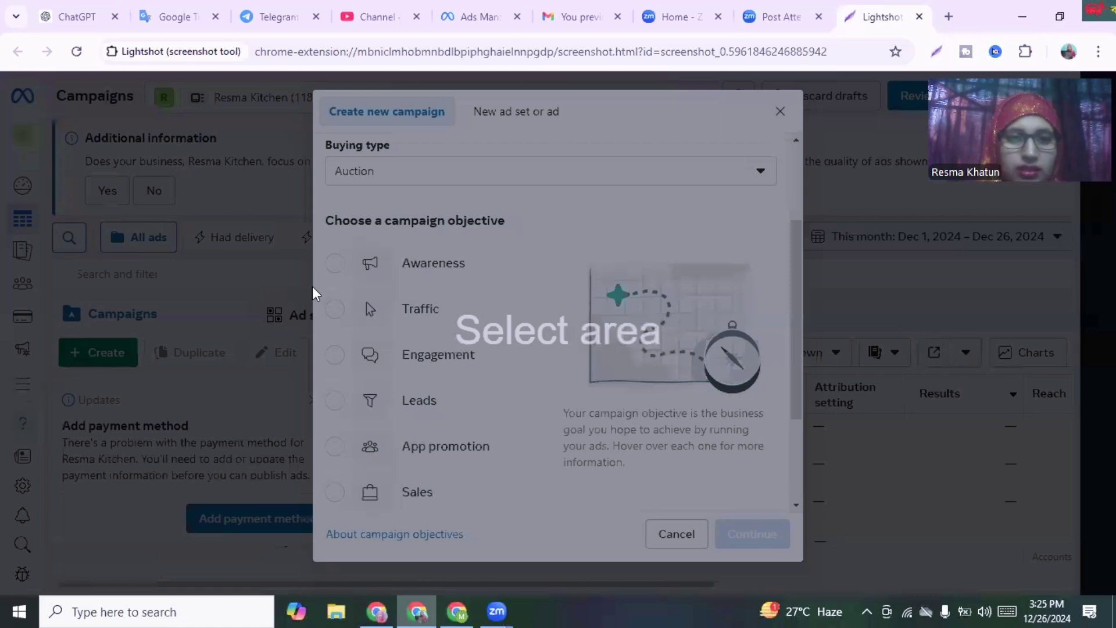
pyautogui.moveTo(312, 286); pyautogui.dragTo(543, 341)
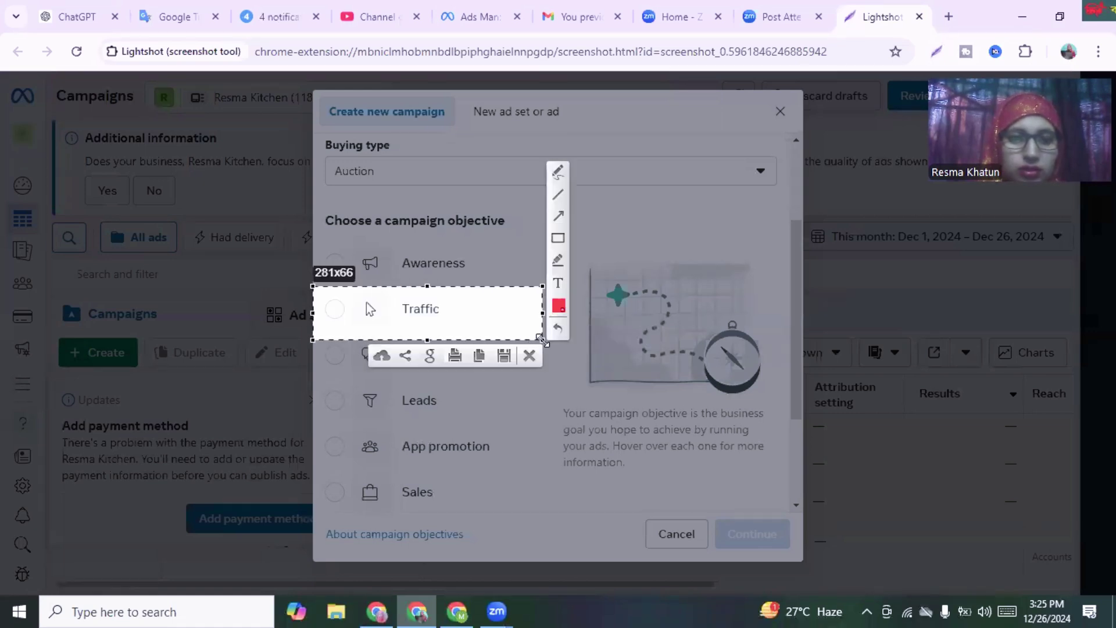
pyautogui.click(560, 218)
pyautogui.moveTo(393, 252); pyautogui.dragTo(342, 314)
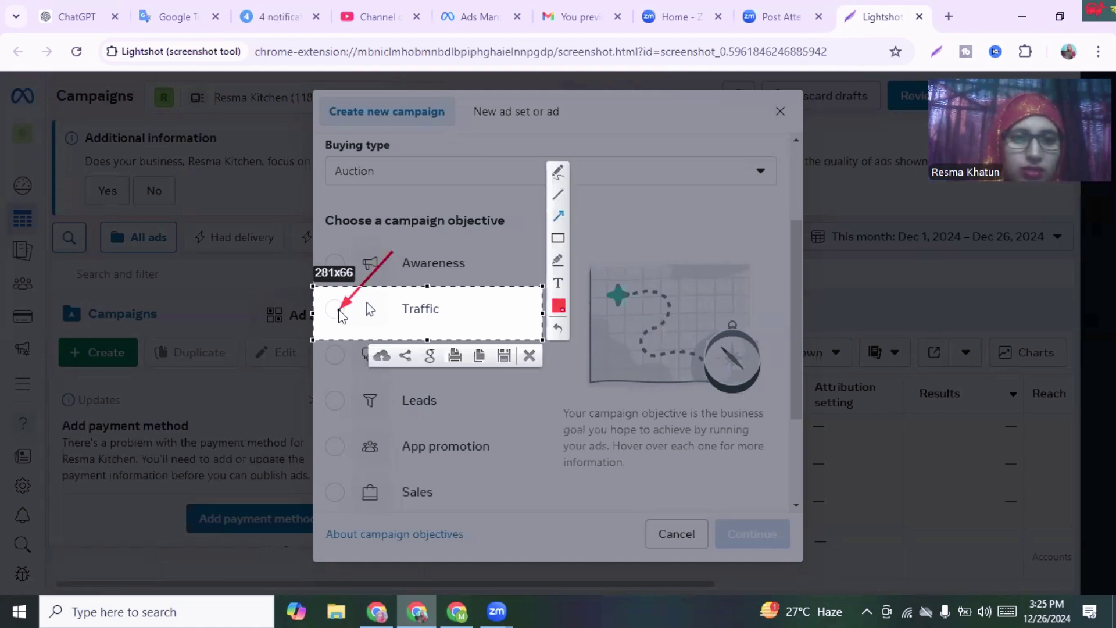
pyautogui.click(535, 358)
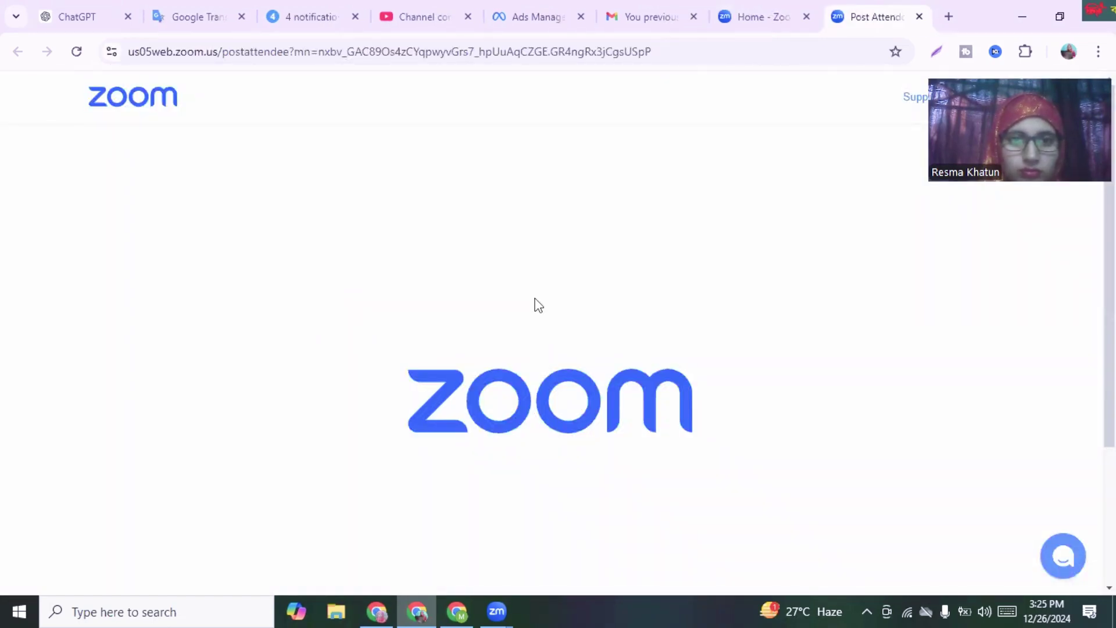
pyautogui.click(530, 17)
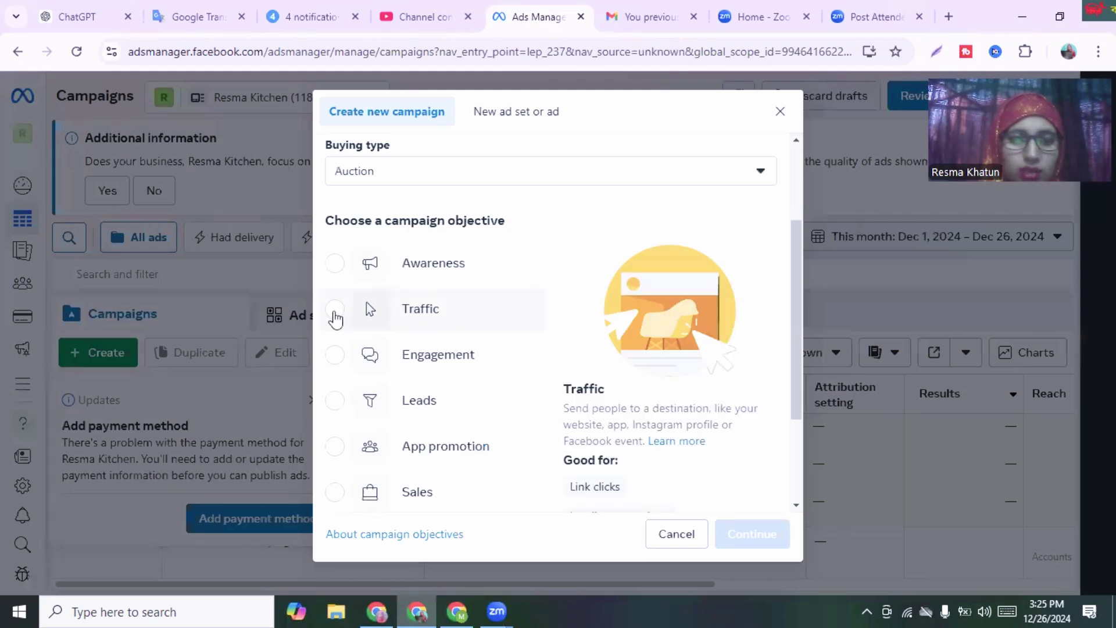
# Step: Choose Traffic as the campaign objective, review what it is good for, and continue to the campaign setup choice
pyautogui.click(336, 319)
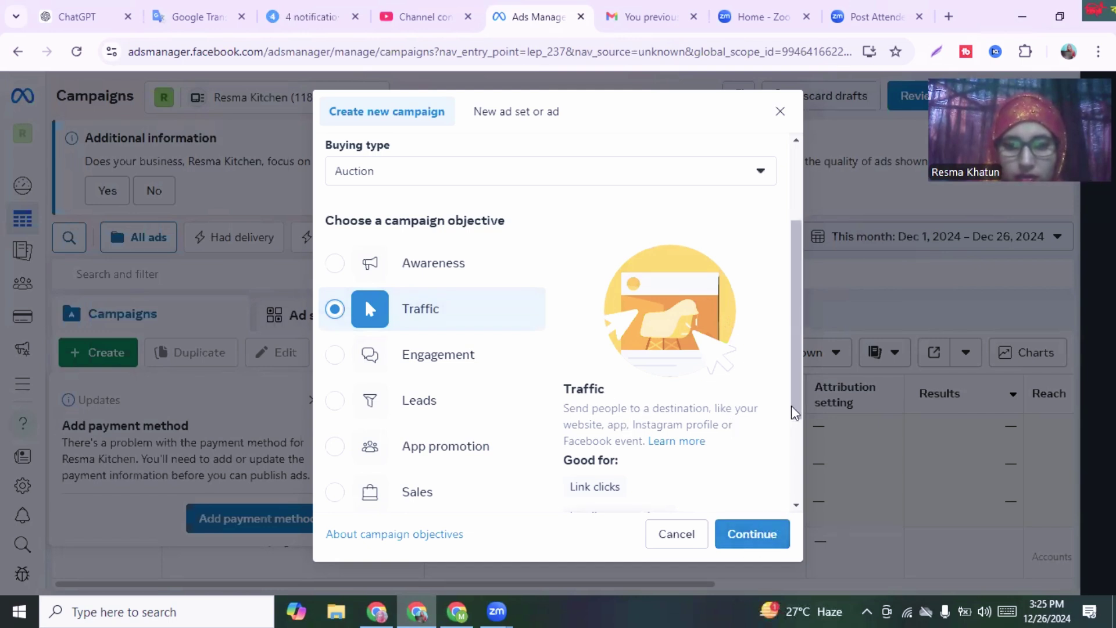
pyautogui.moveTo(795, 412); pyautogui.dragTo(803, 501)
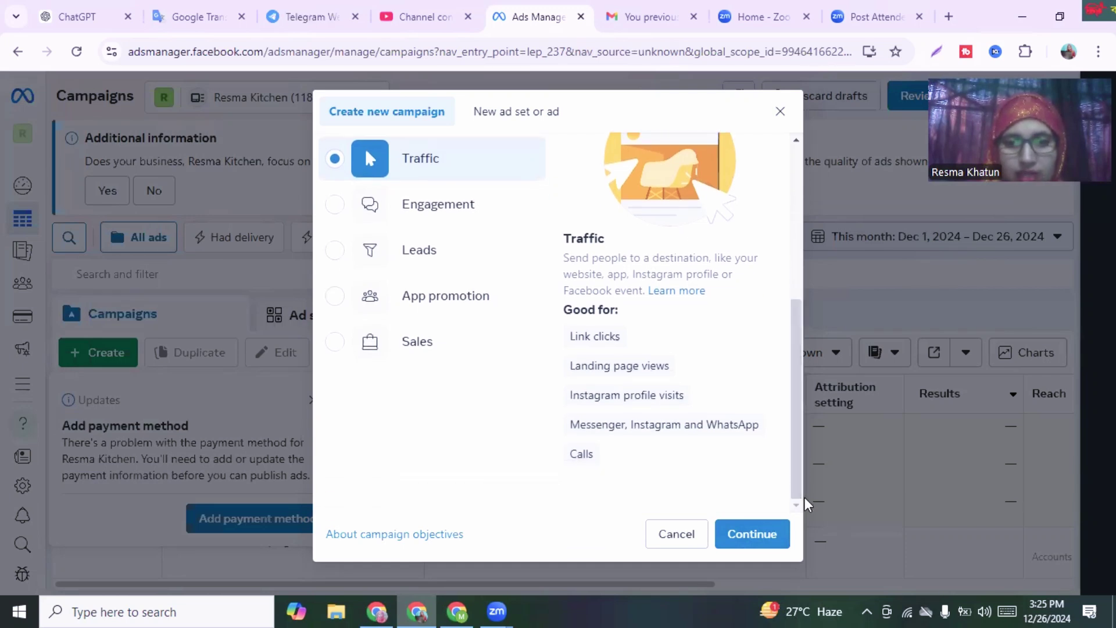
pyautogui.moveTo(730, 381)
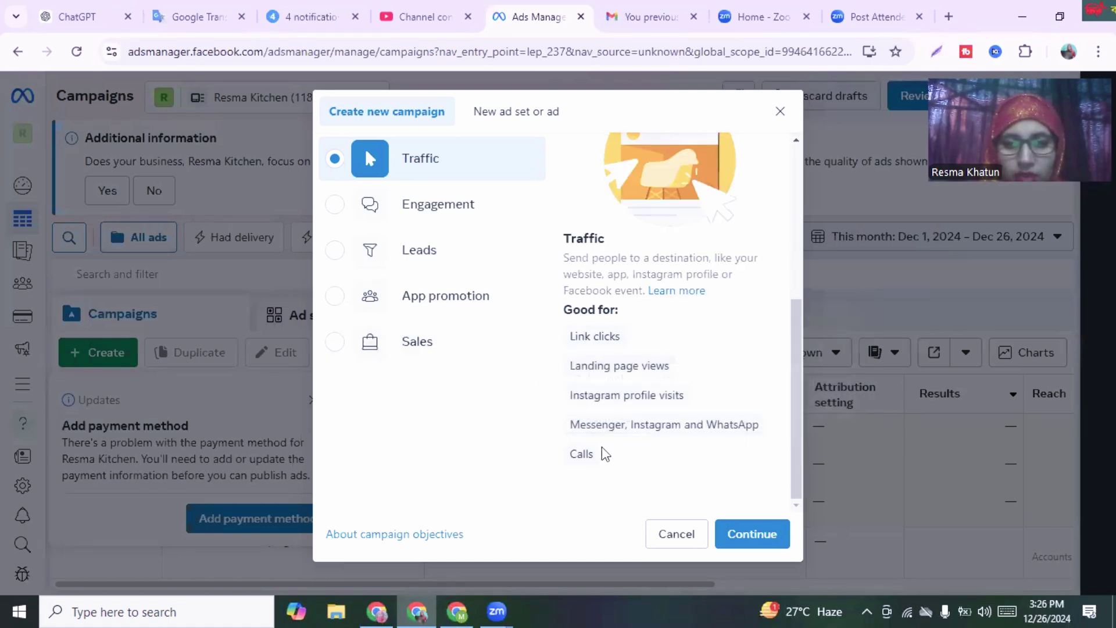
pyautogui.moveTo(599, 455)
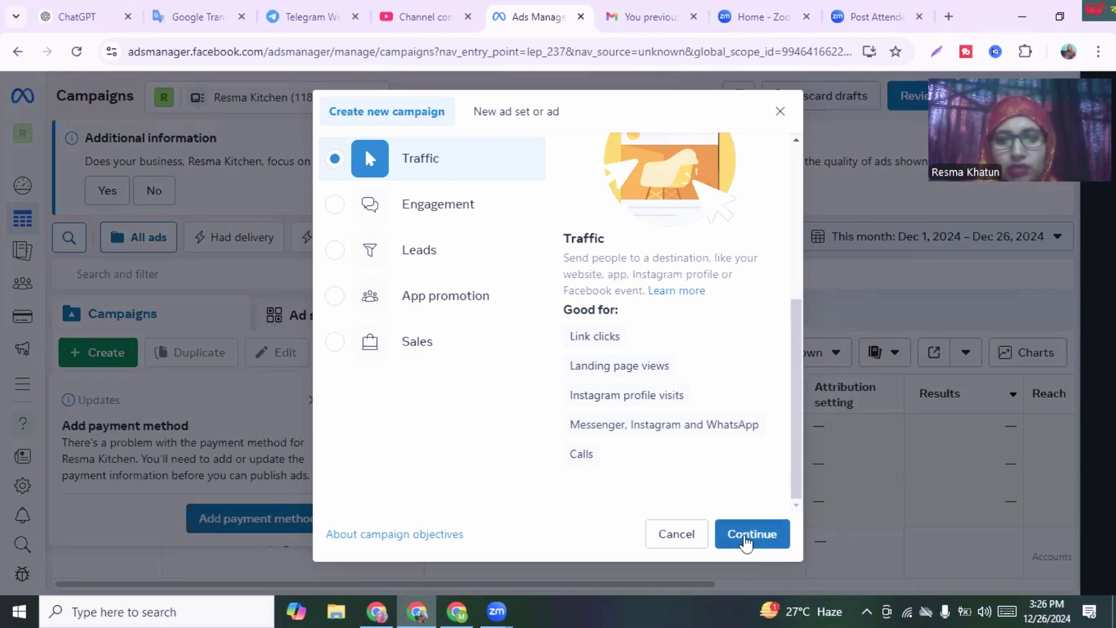
pyautogui.click(740, 542)
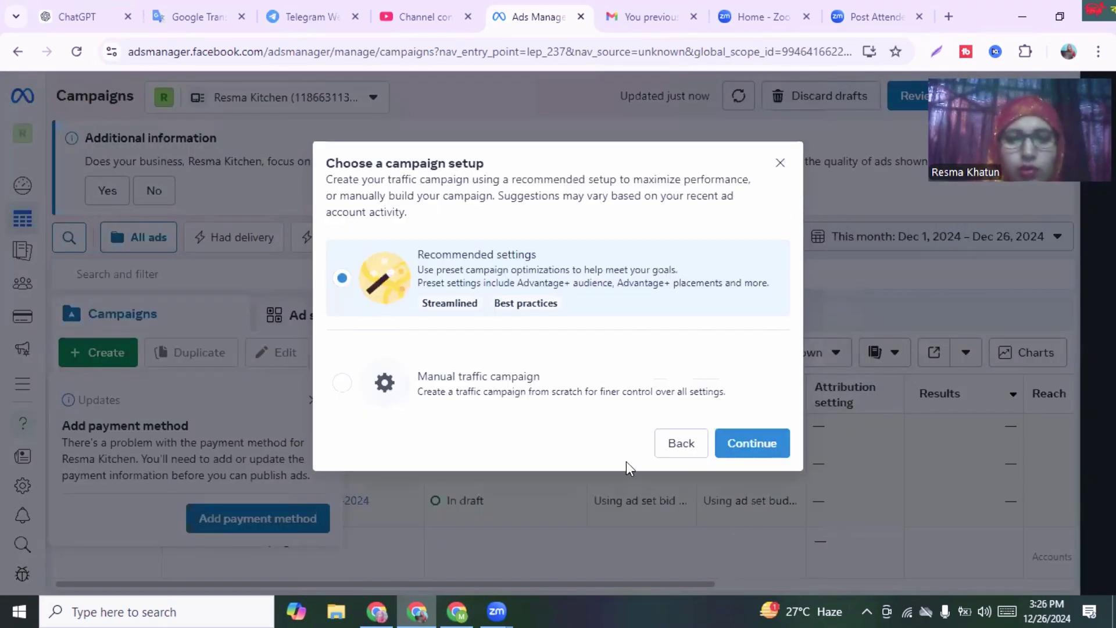
# Step: Create the campaign with the Manual traffic campaign setup and dismiss the payment method notice
pyautogui.click(342, 383)
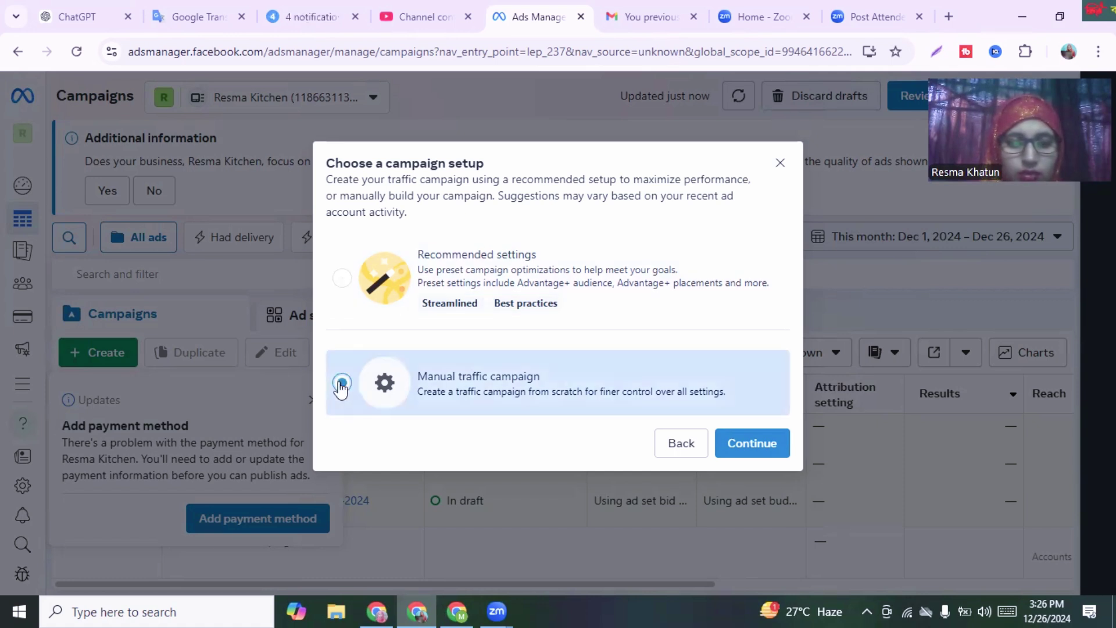
pyautogui.click(744, 452)
pyautogui.click(744, 452)
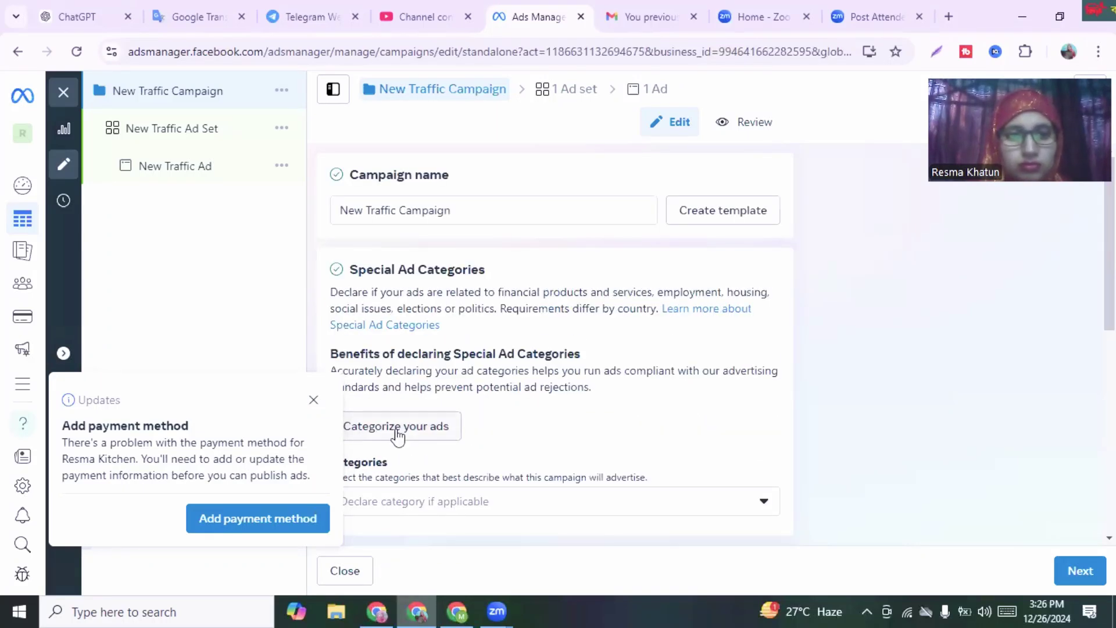
pyautogui.click(314, 400)
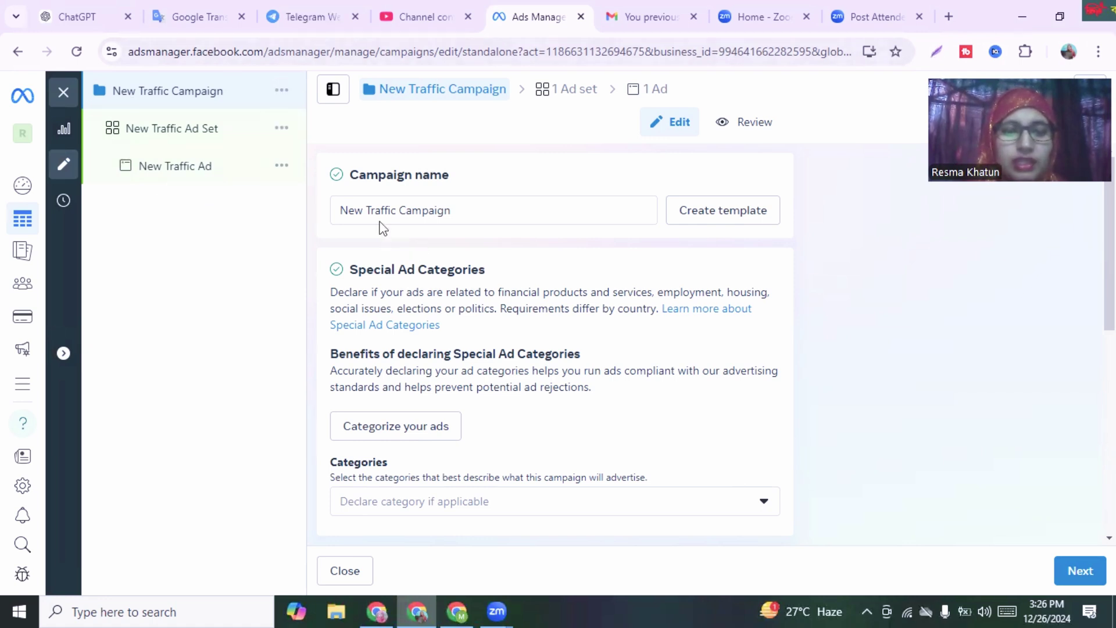
# Step: Rename the campaign to "Traffic Campaign T-shirt 26-12-24"
pyautogui.moveTo(366, 211); pyautogui.dragTo(341, 216)
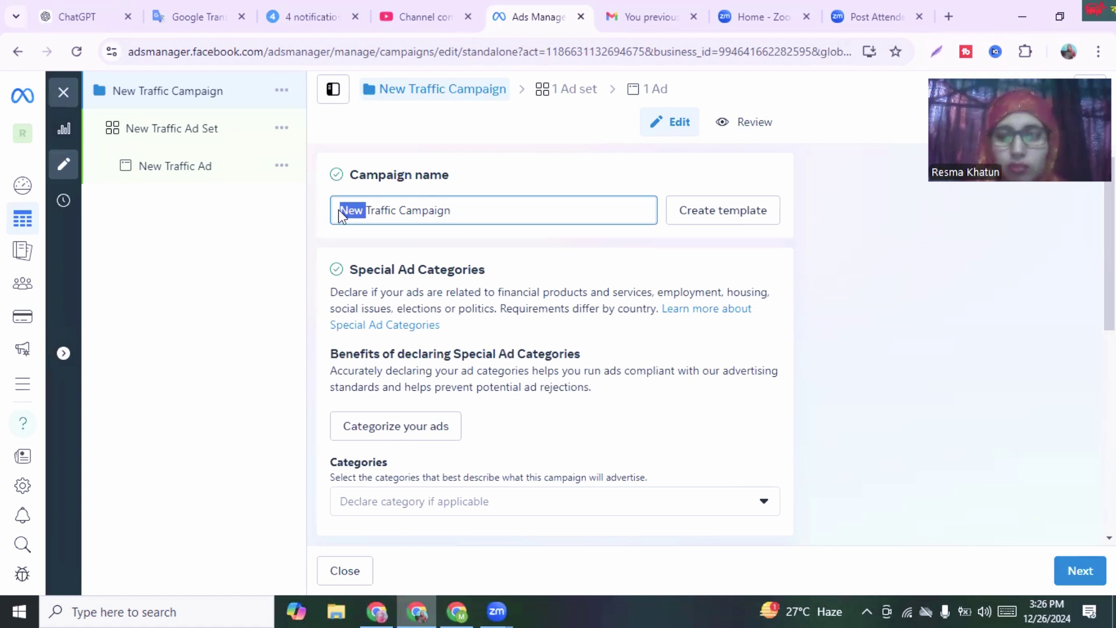
pyautogui.press('BackSpace')
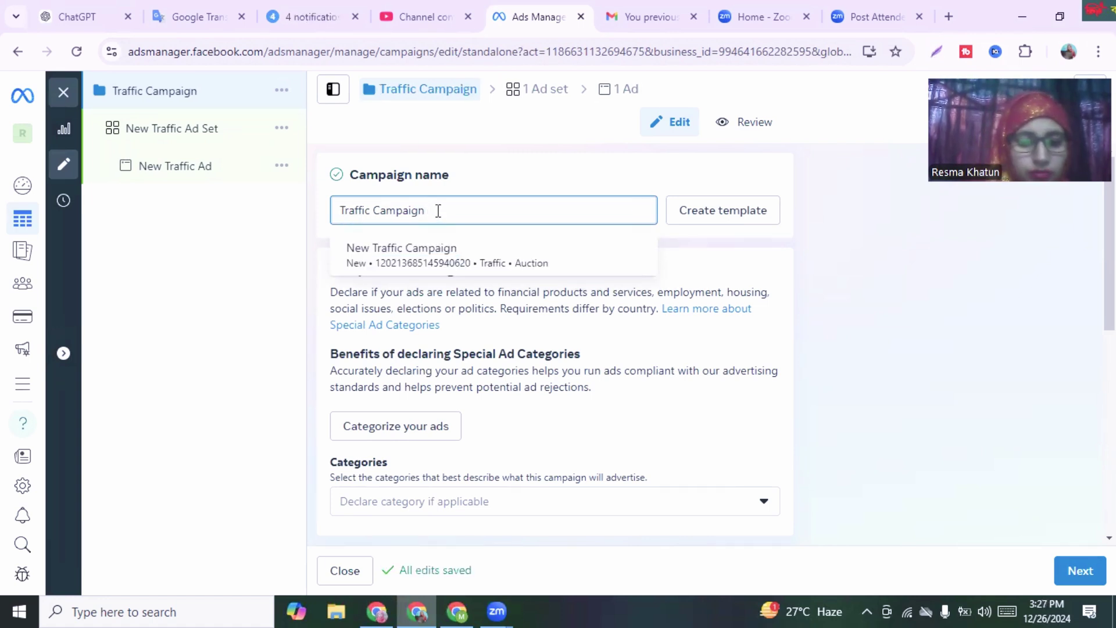
pyautogui.write('T')
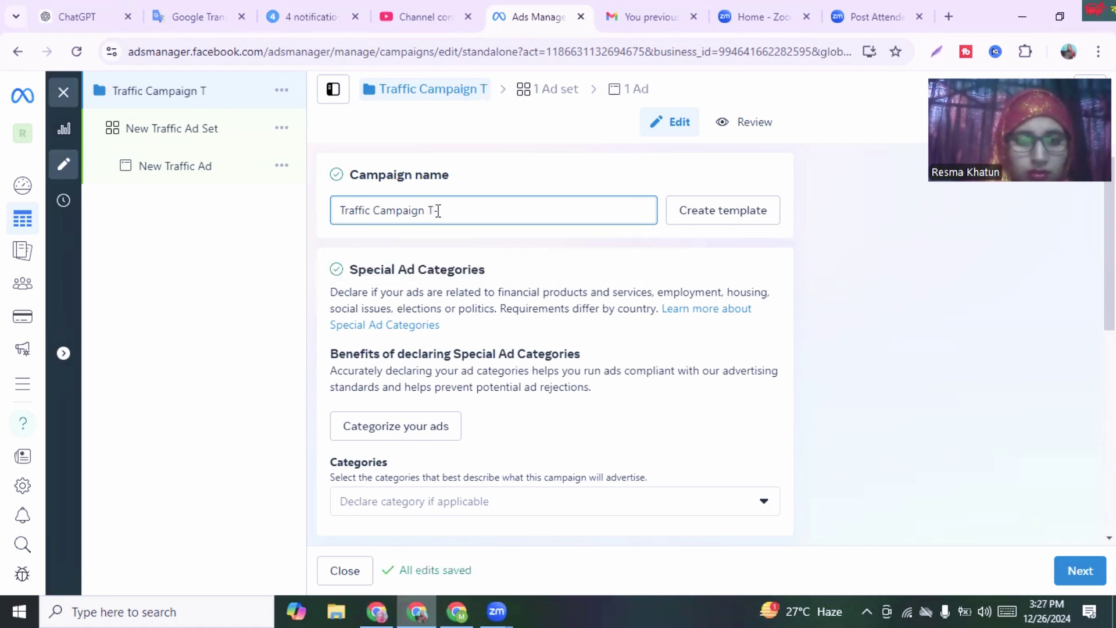
pyautogui.write('-sh')
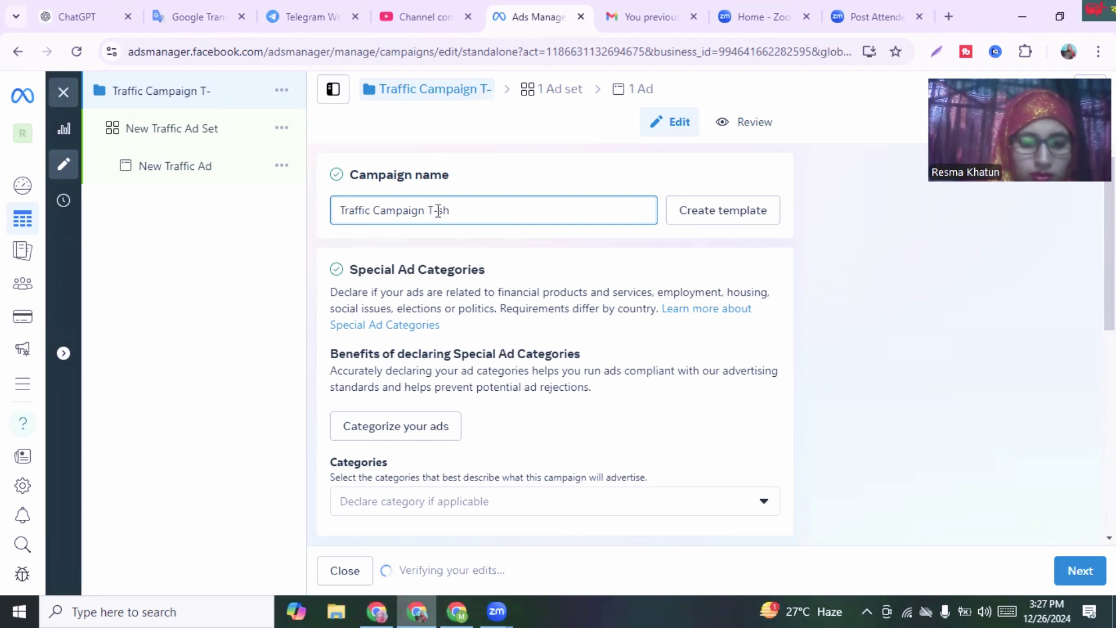
pyautogui.write('irt')
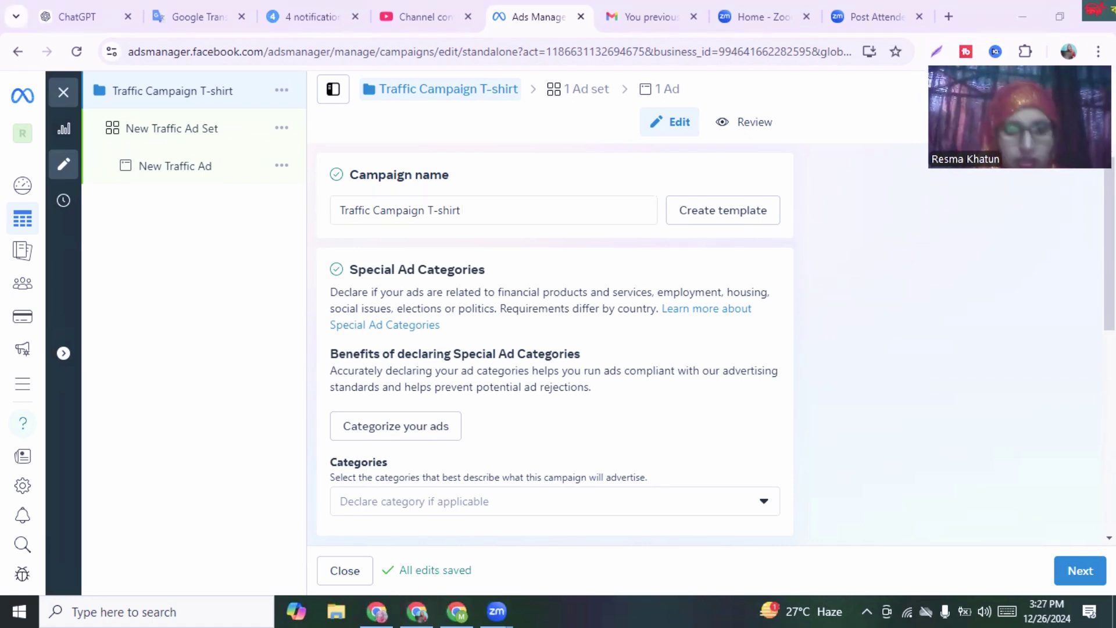
pyautogui.click(502, 215)
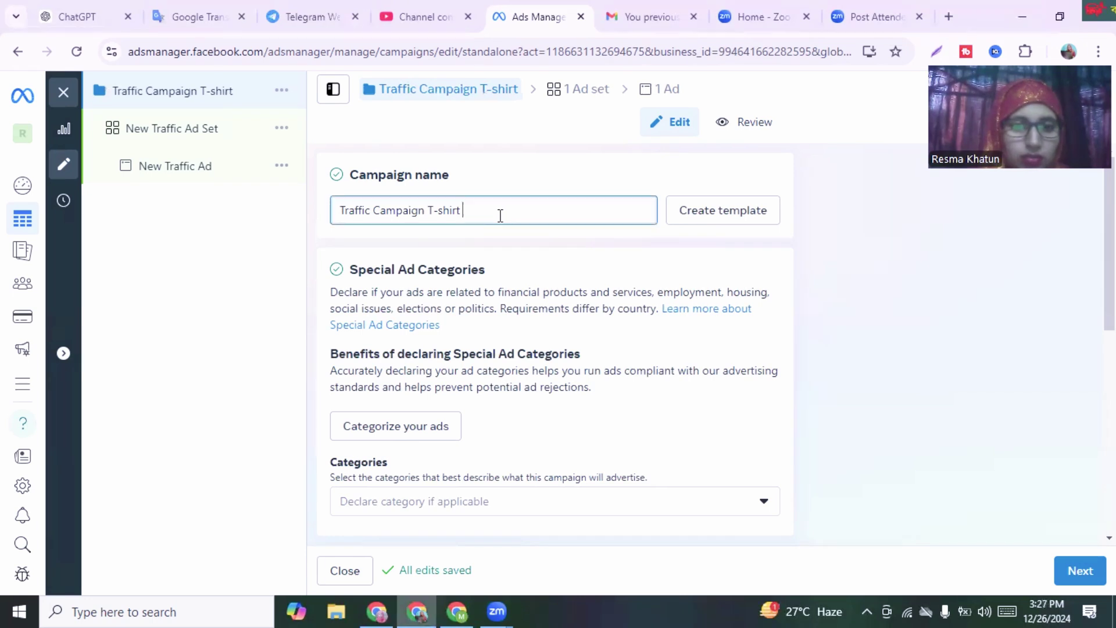
pyautogui.write('2')
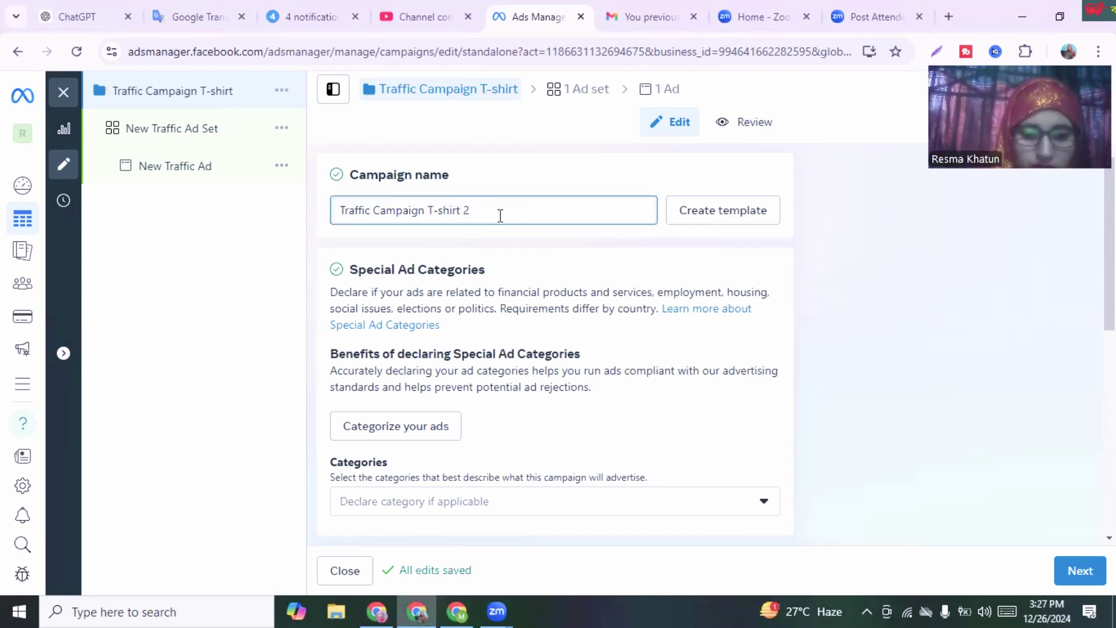
pyautogui.write('6-')
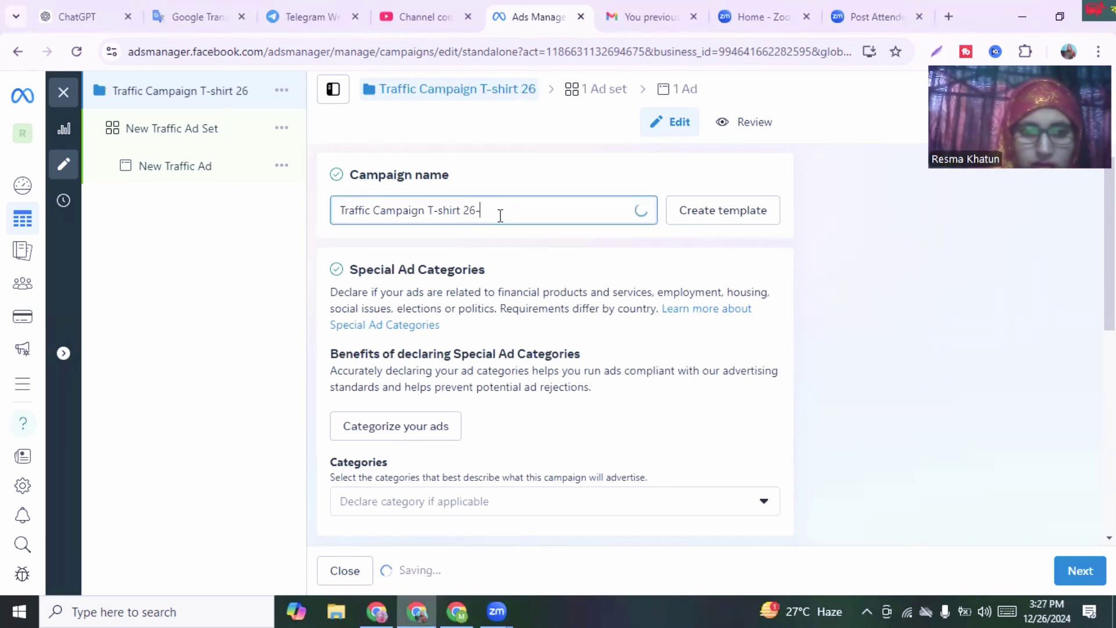
pyautogui.write('12')
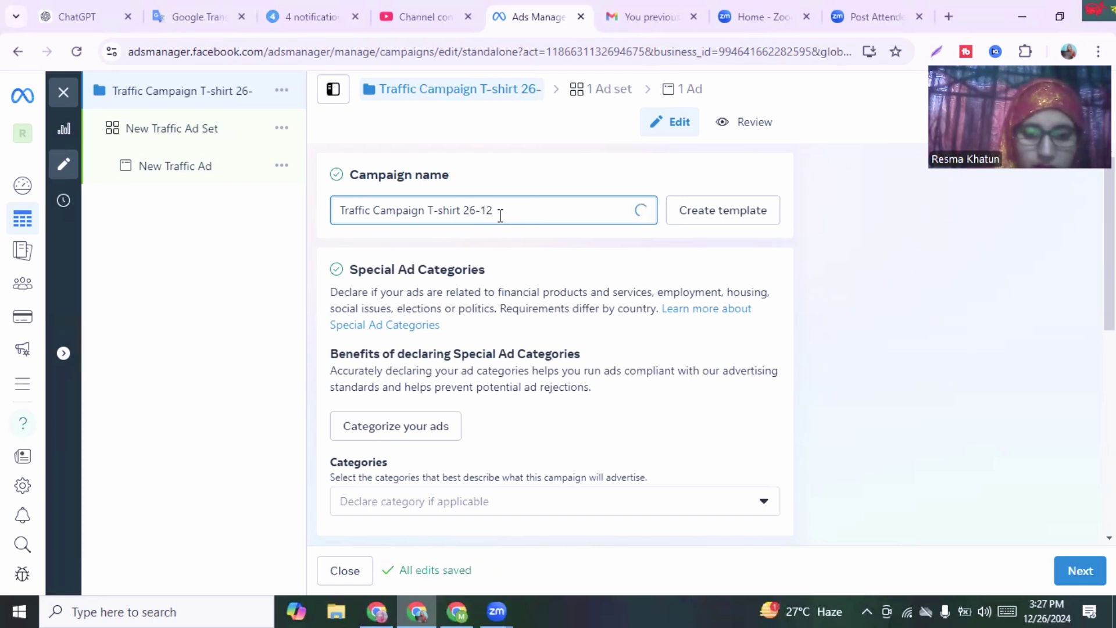
pyautogui.write('-24')
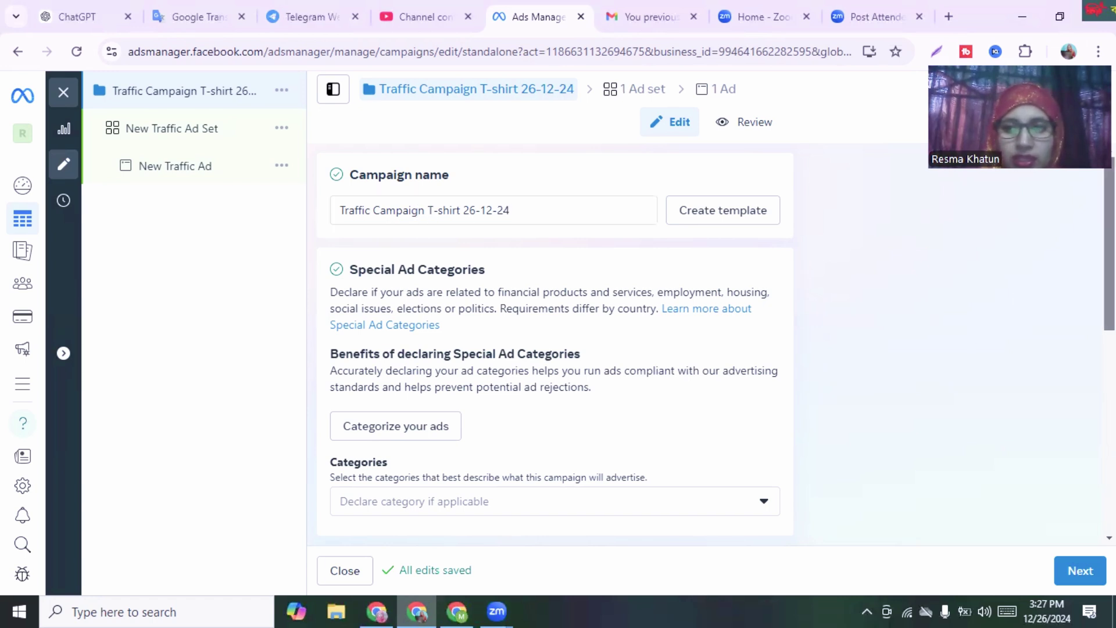
# Step: Review the campaign-level settings from Special Ad Categories through campaign details and Advantage campaign budget to the A/B test
pyautogui.scroll(-3, 1109, 244)
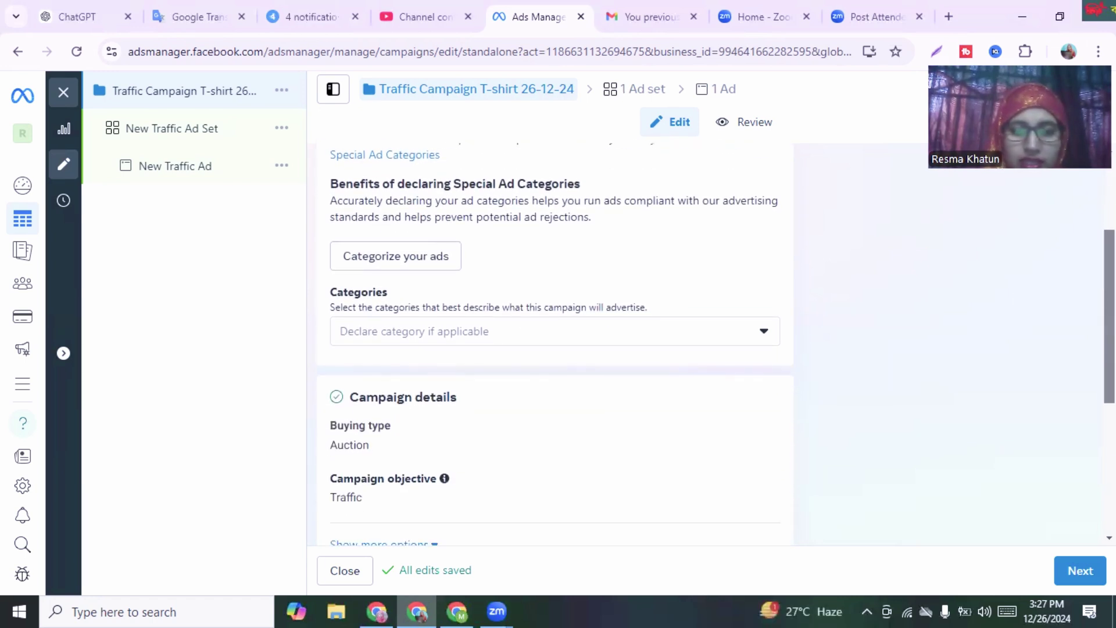
pyautogui.scroll(-3, 1109, 314)
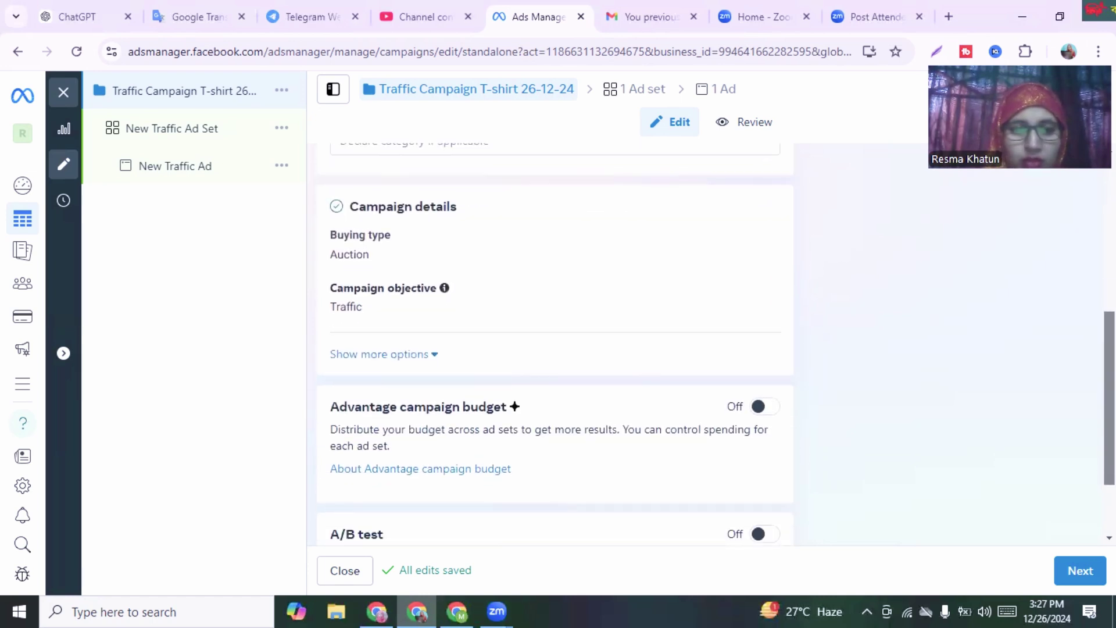
pyautogui.scroll(-2, 1109, 401)
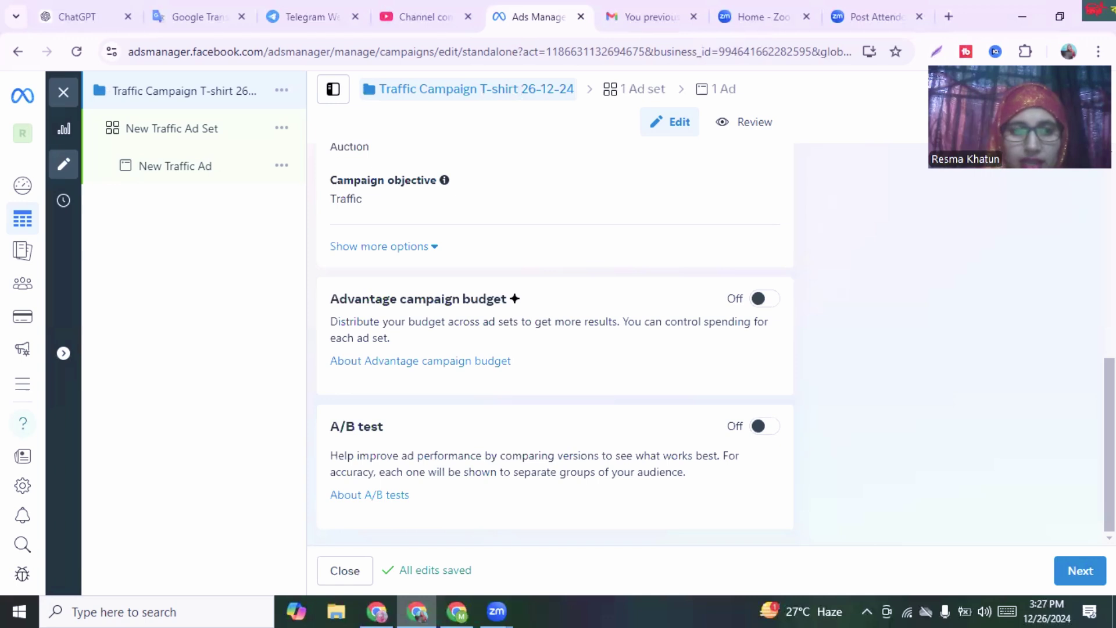
pyautogui.scroll(3, 1110, 407)
pyautogui.scroll(1, 555, 343)
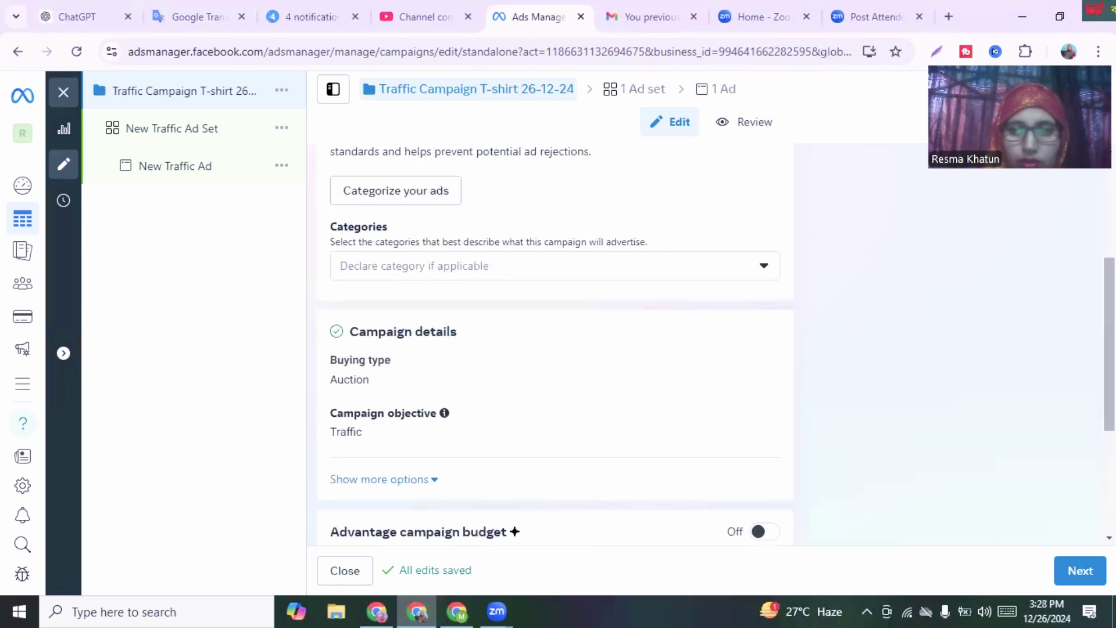
pyautogui.scroll(3, 555, 343)
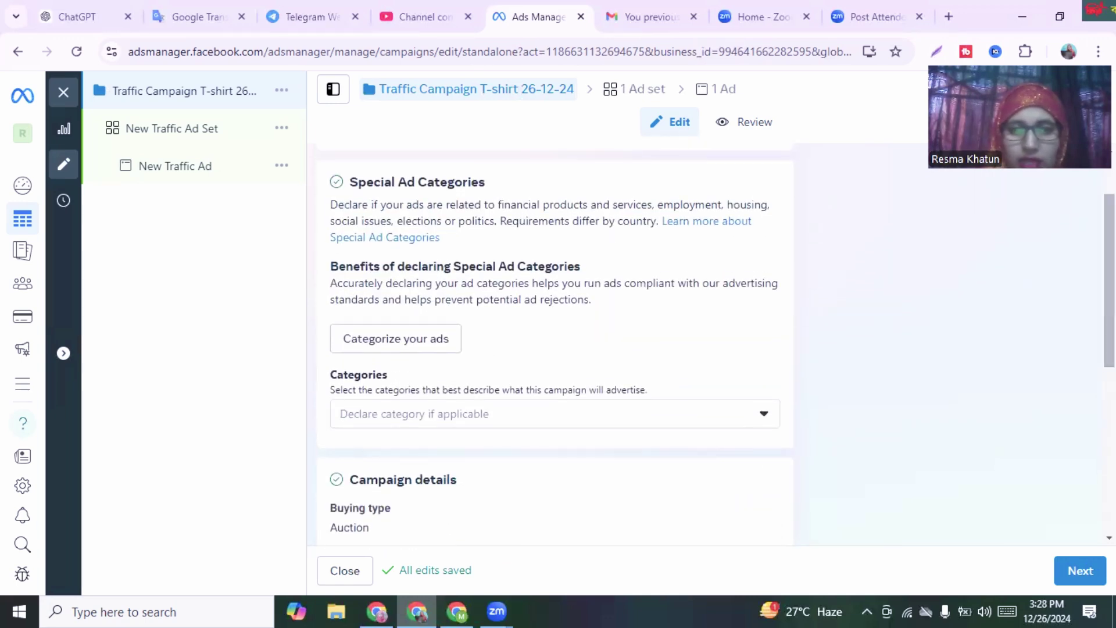
pyautogui.scroll(1, 555, 343)
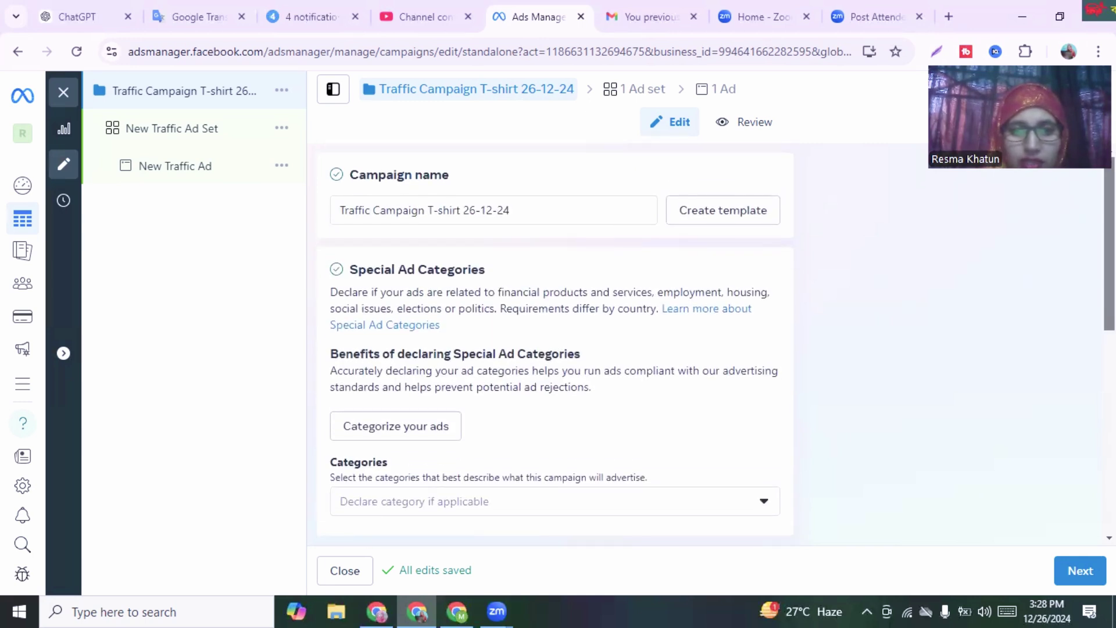
# Step: Examine the available special ad categories without declaring one, and look over the campaign details for buying type and objective
pyautogui.scroll(-2, 555, 343)
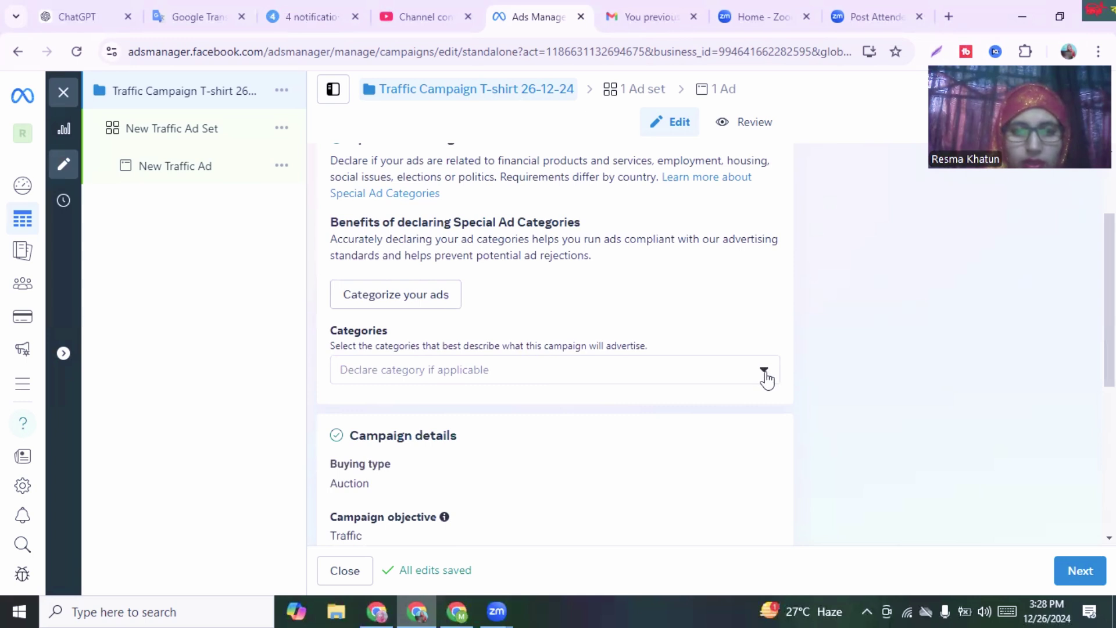
pyautogui.click(765, 375)
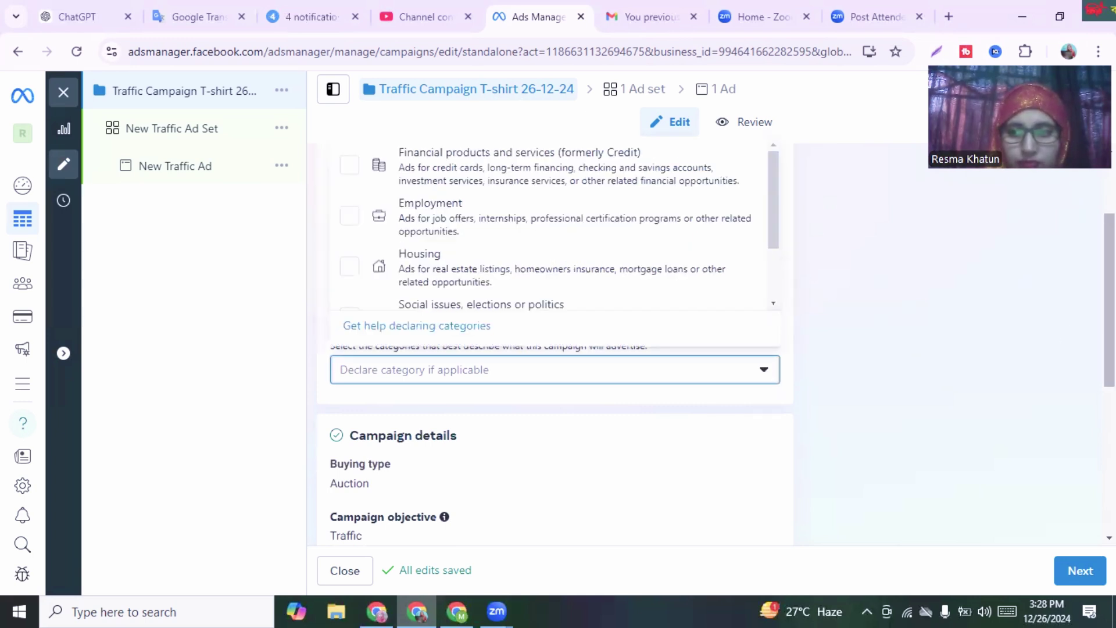
pyautogui.moveTo(1111, 329); pyautogui.dragTo(1111, 280)
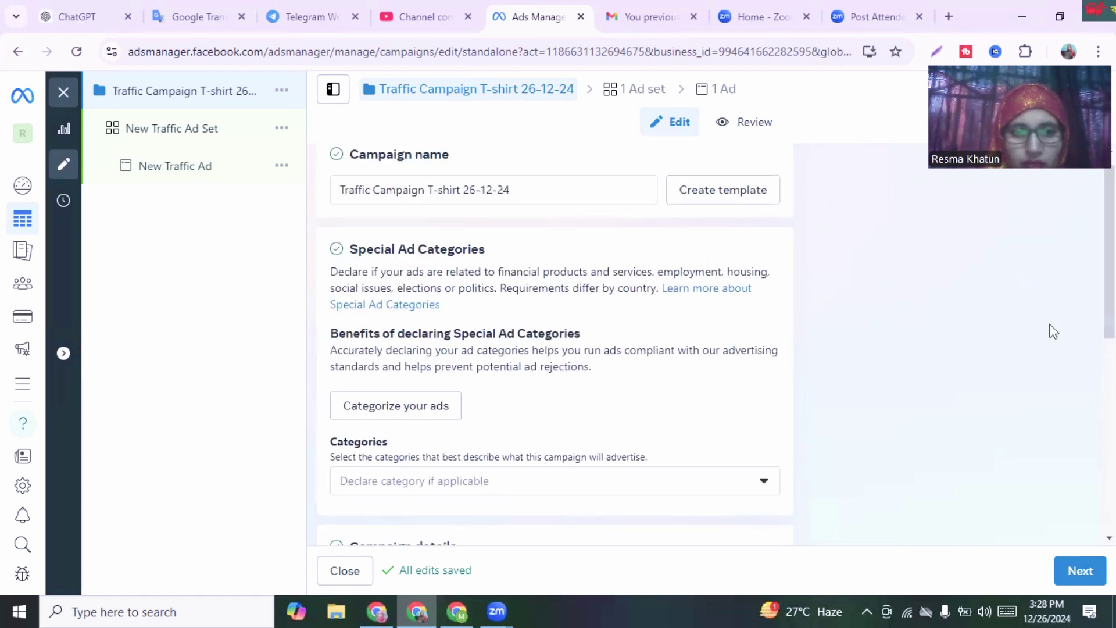
pyautogui.click(765, 482)
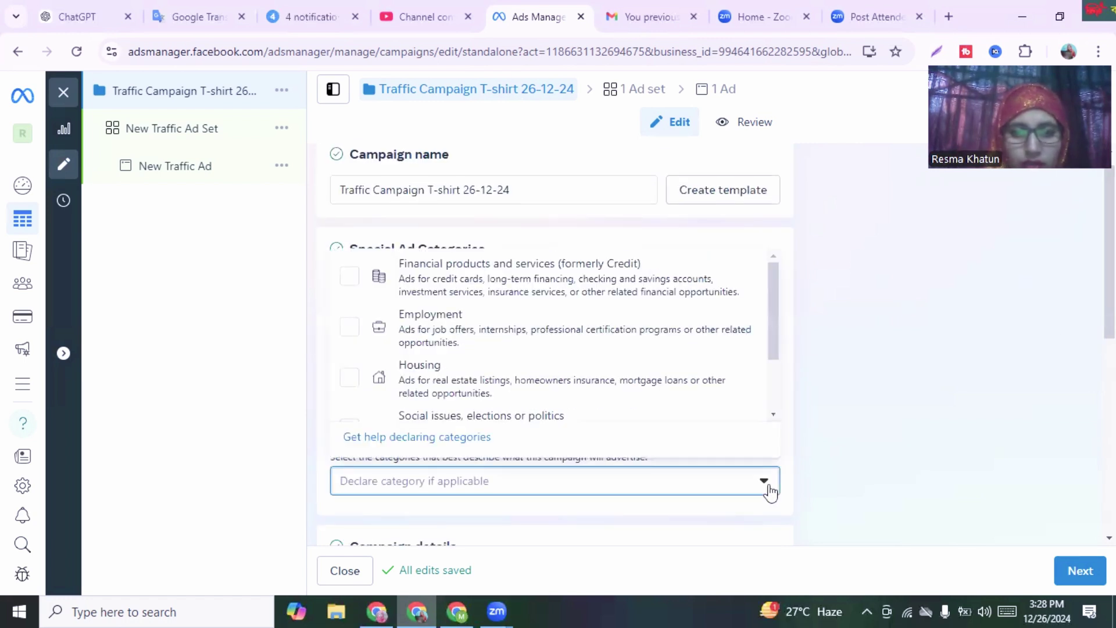
pyautogui.click(888, 451)
pyautogui.scroll(-4, 555, 343)
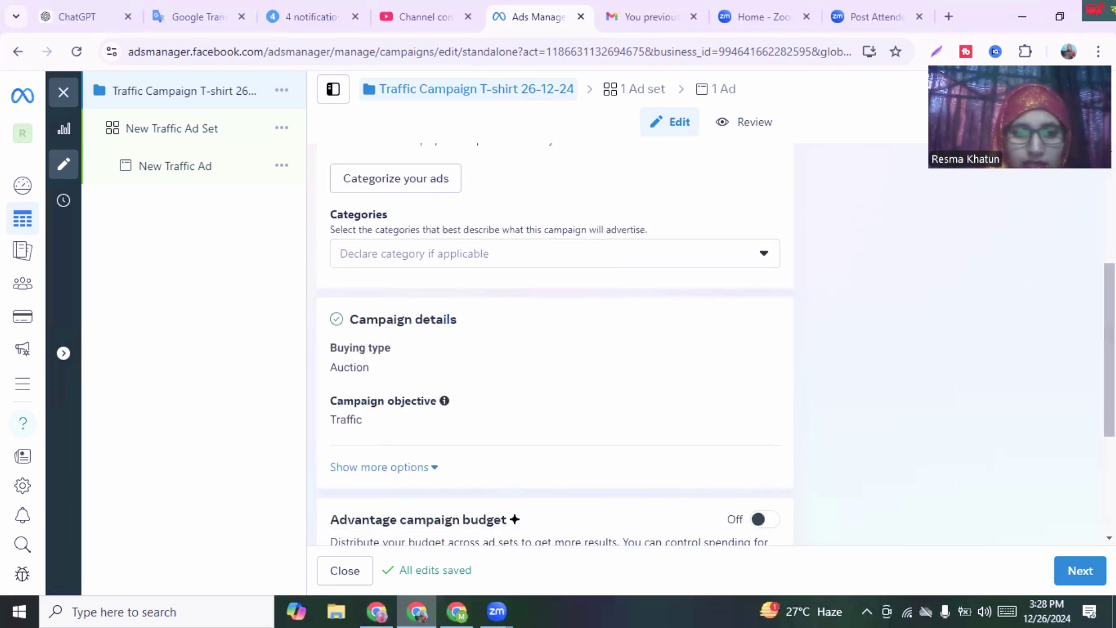
pyautogui.moveTo(599, 401)
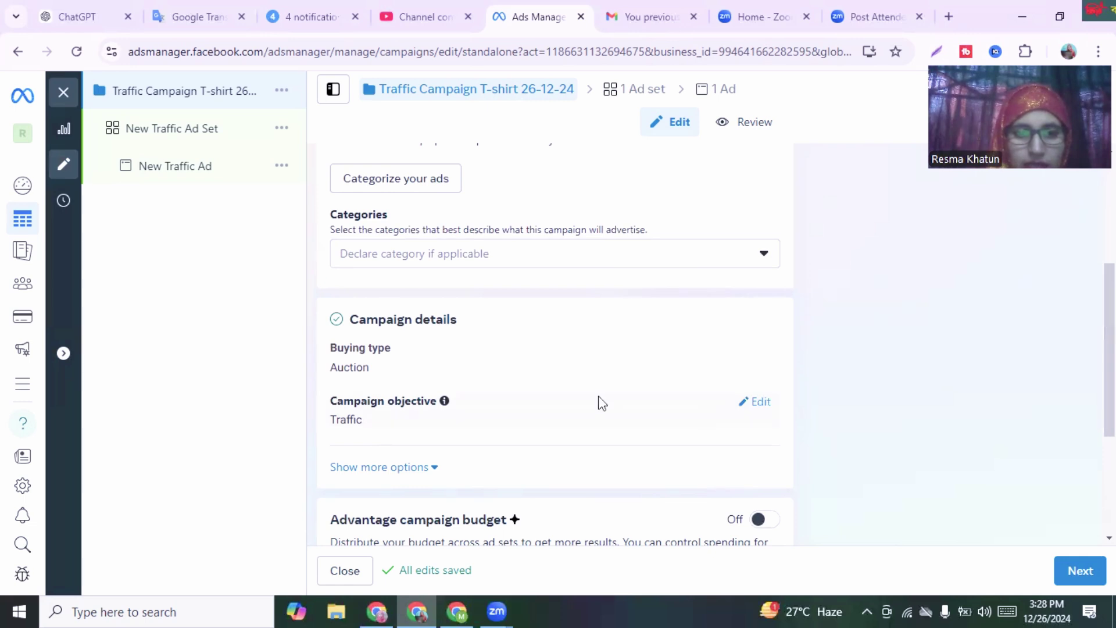
# Step: Open the campaign objective for editing and review the available objectives, keeping Traffic selected
pyautogui.click(760, 402)
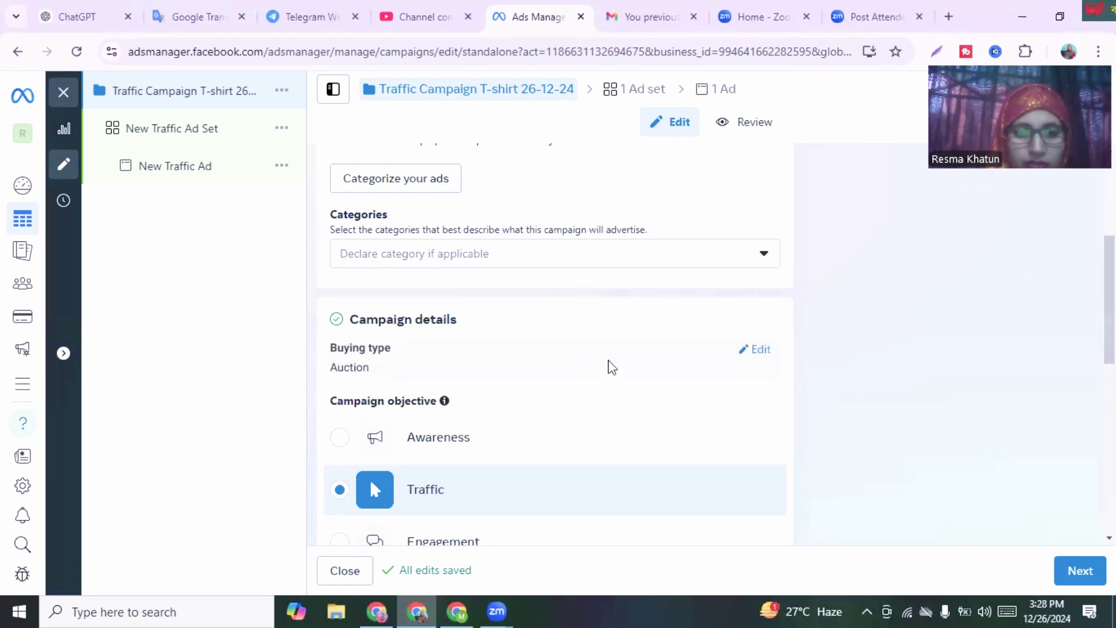
pyautogui.scroll(-3, 555, 348)
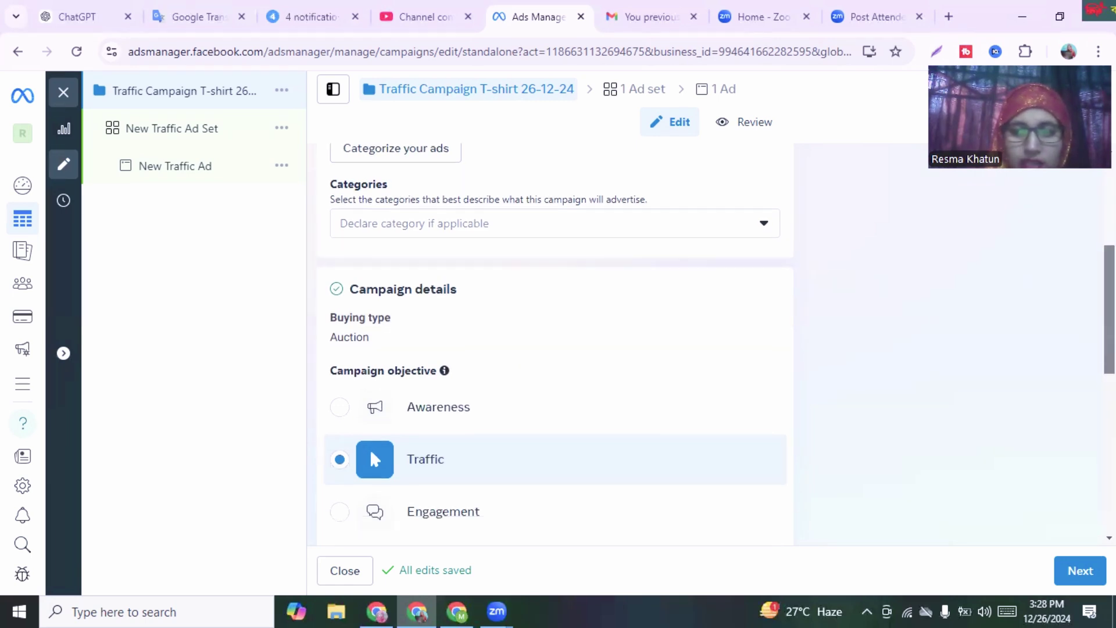
pyautogui.scroll(-1, 891, 308)
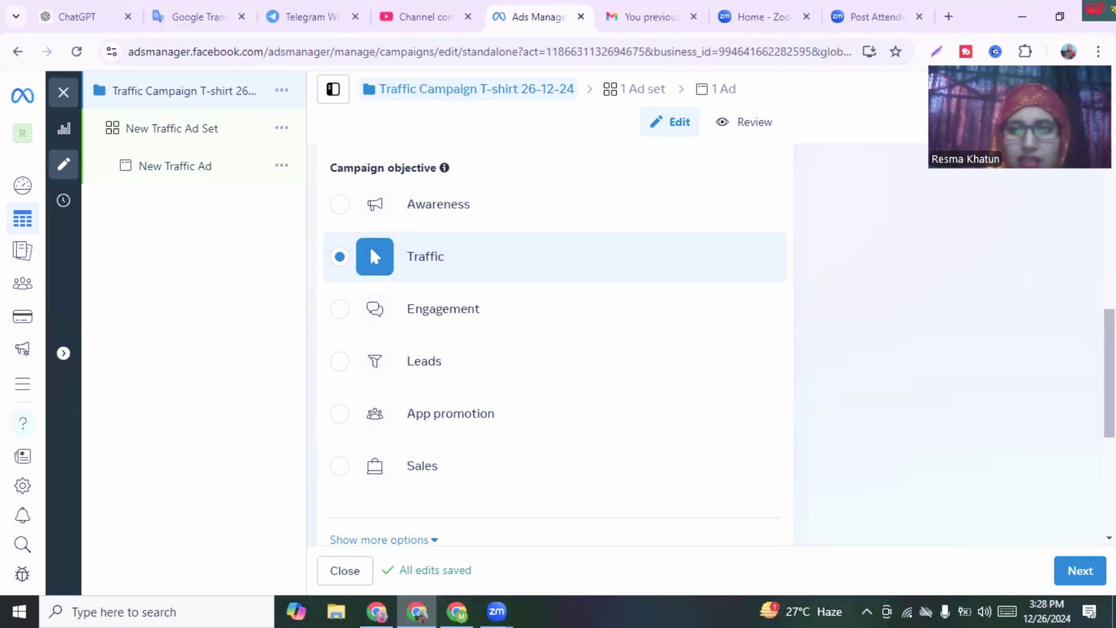
pyautogui.scroll(8, 931, 301)
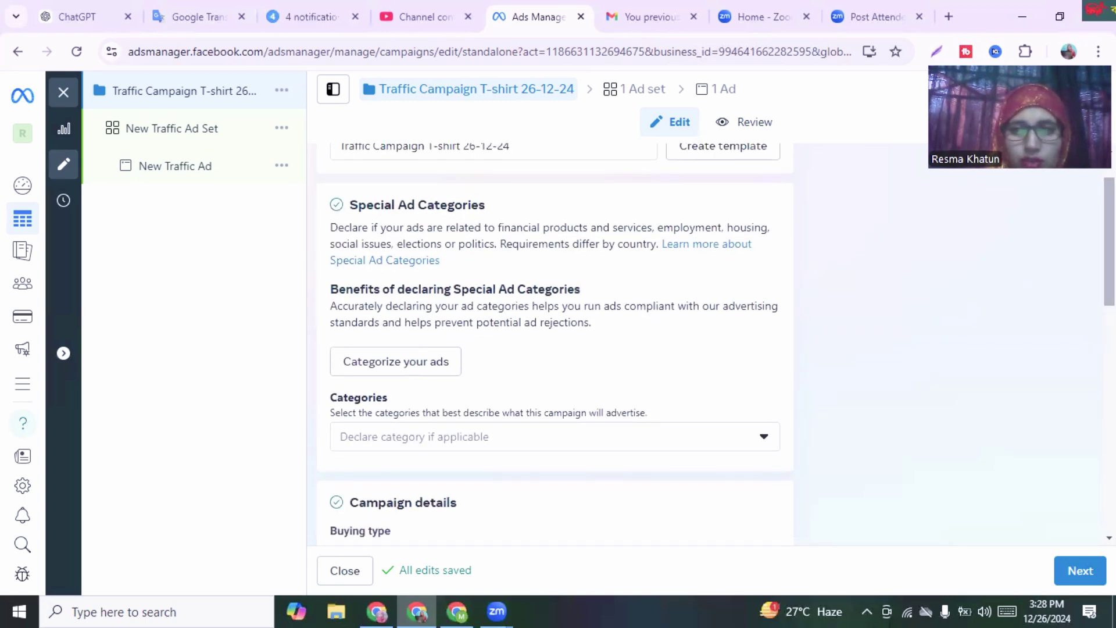
pyautogui.scroll(1, 555, 343)
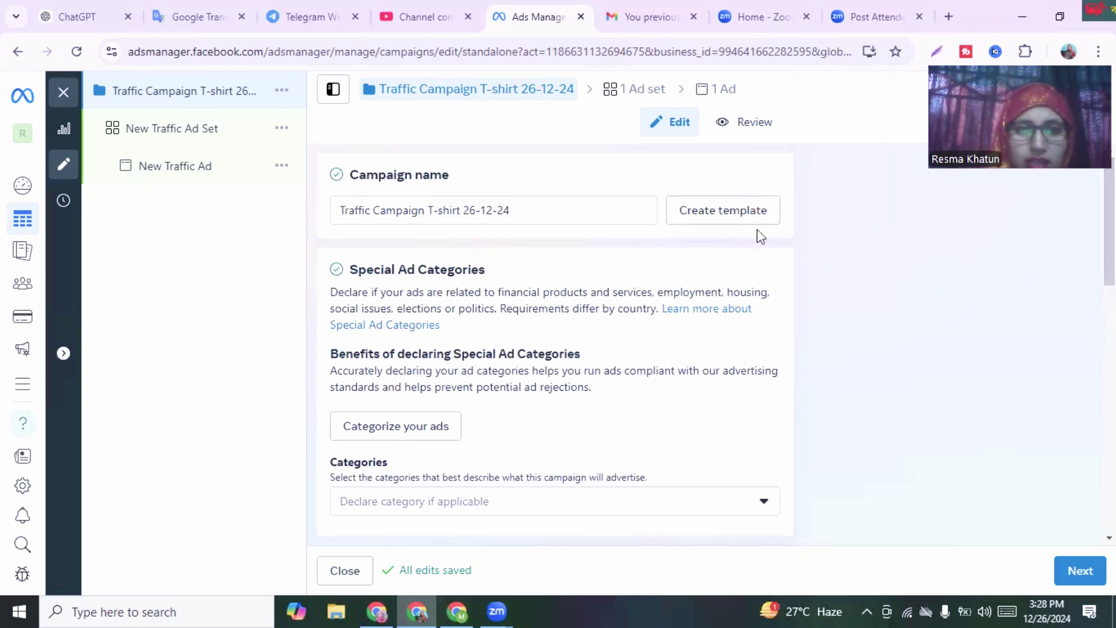
# Step: Copy the campaign name and rename the ad set to "Traffic Campaign T-shirt 26-12-24"
pyautogui.moveTo(518, 212); pyautogui.dragTo(333, 213)
pyautogui.hotkey('ctrl', 'c')
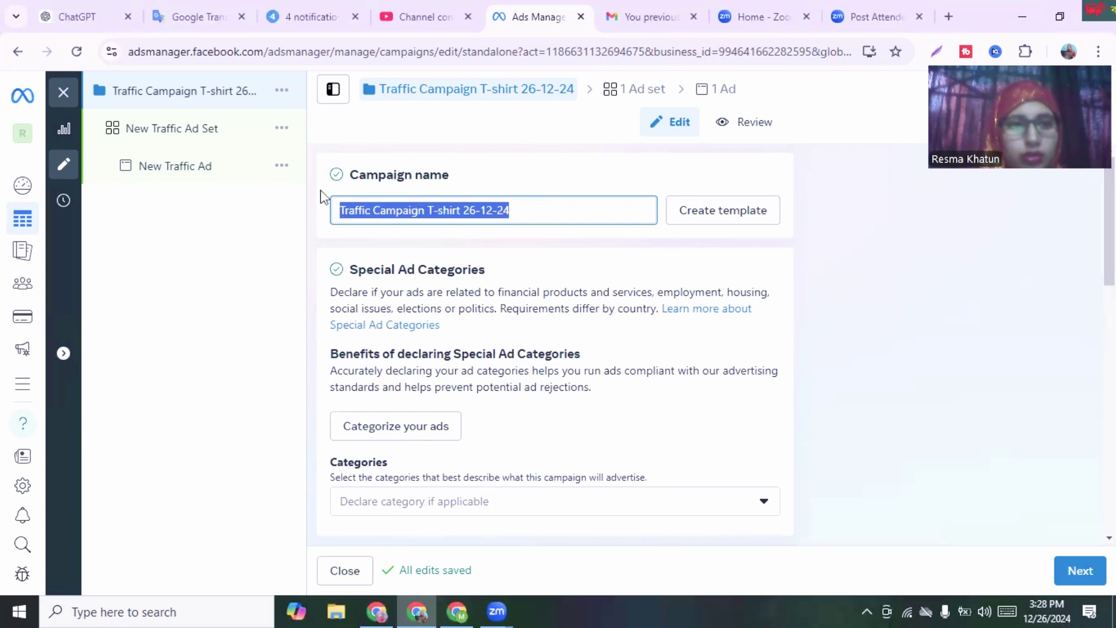
pyautogui.click(1080, 571)
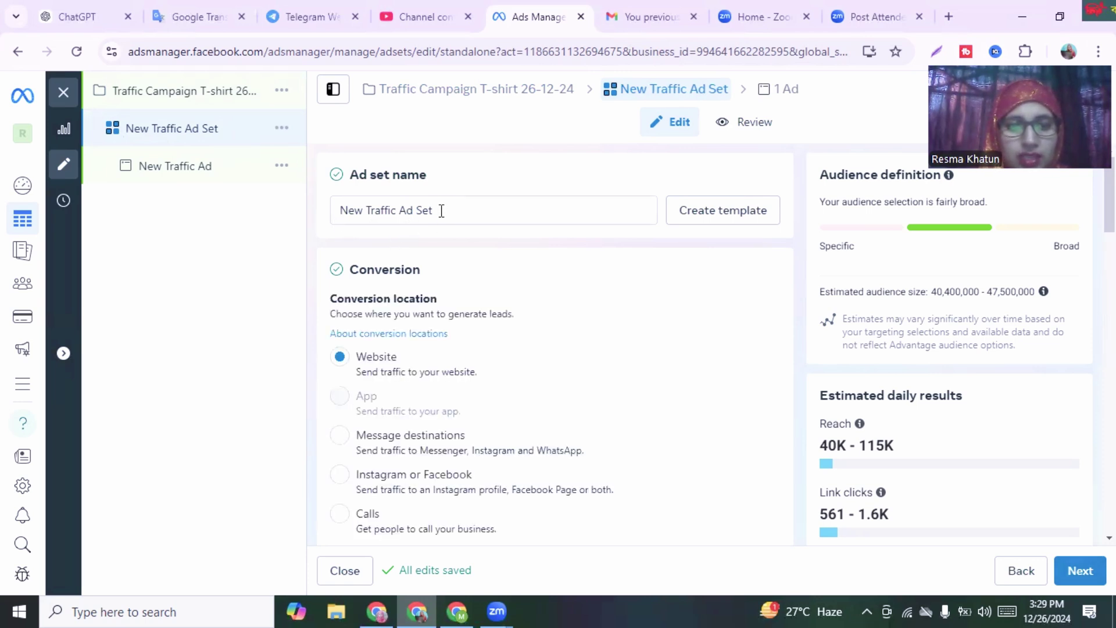
pyautogui.moveTo(442, 210); pyautogui.dragTo(334, 220)
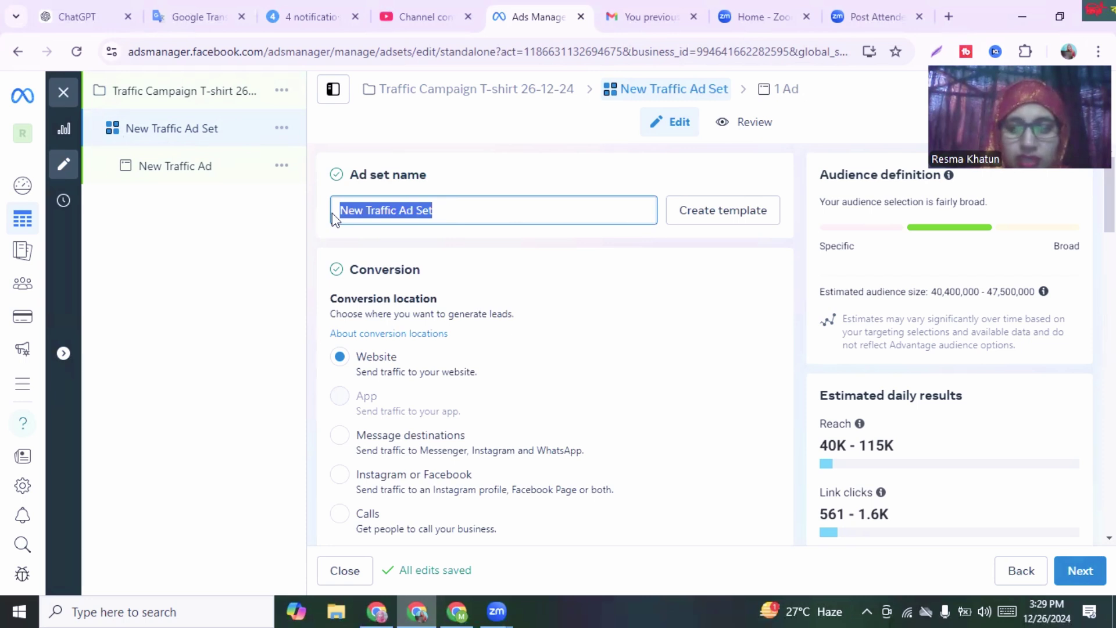
pyautogui.press('BackSpace')
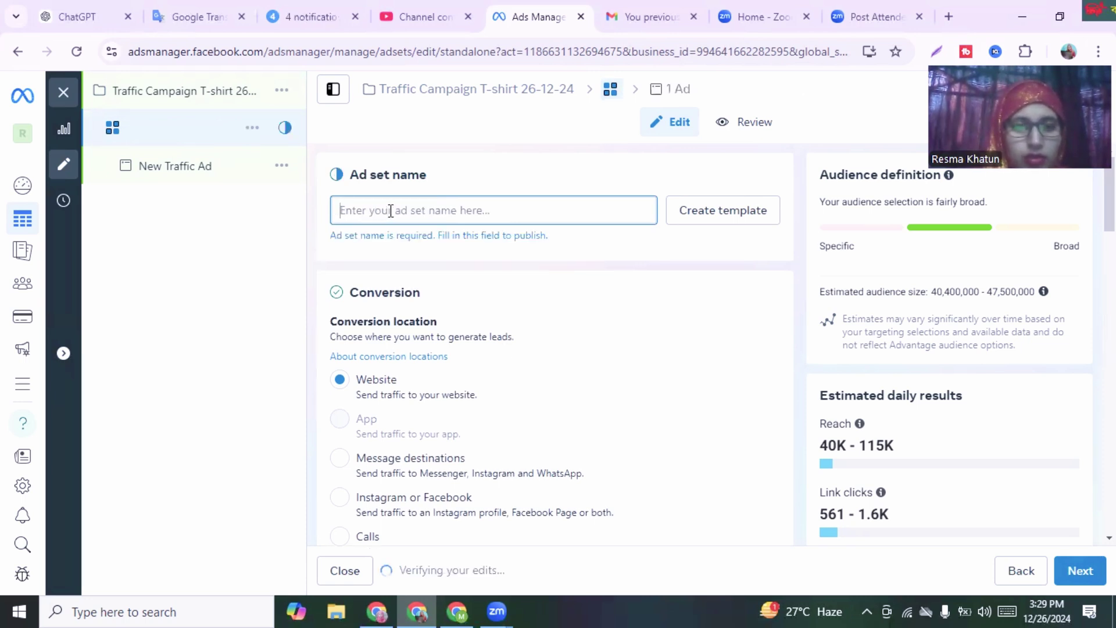
pyautogui.hotkey('ctrl', 'v')
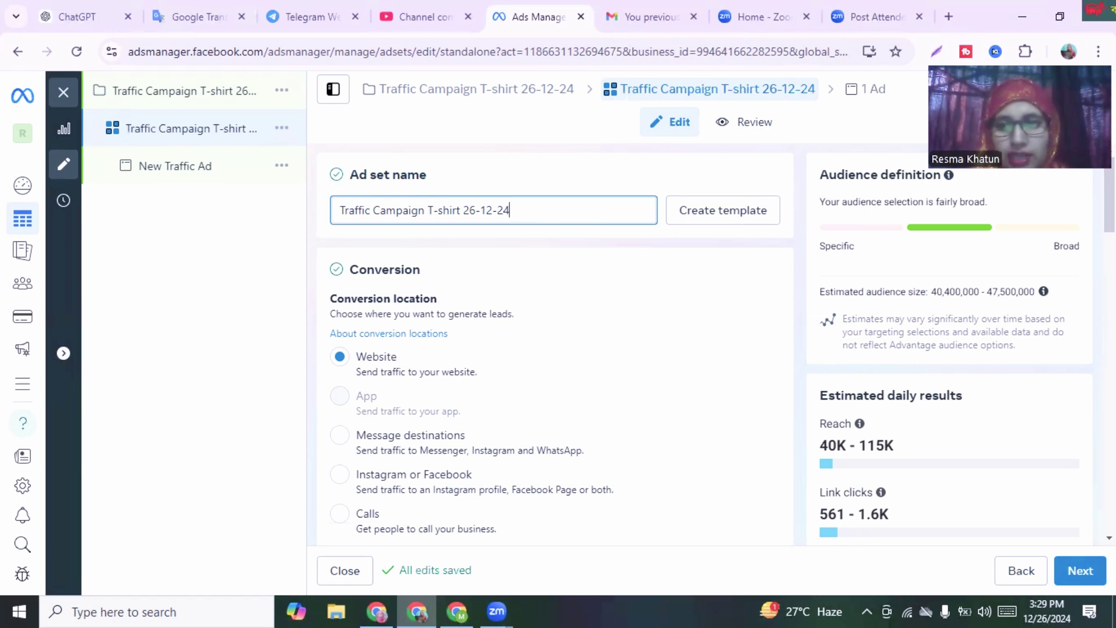
# Step: Review the ad set's conversion locations, performance goal, cost per result goal and dynamic creative settings
pyautogui.scroll(-2, 556, 348)
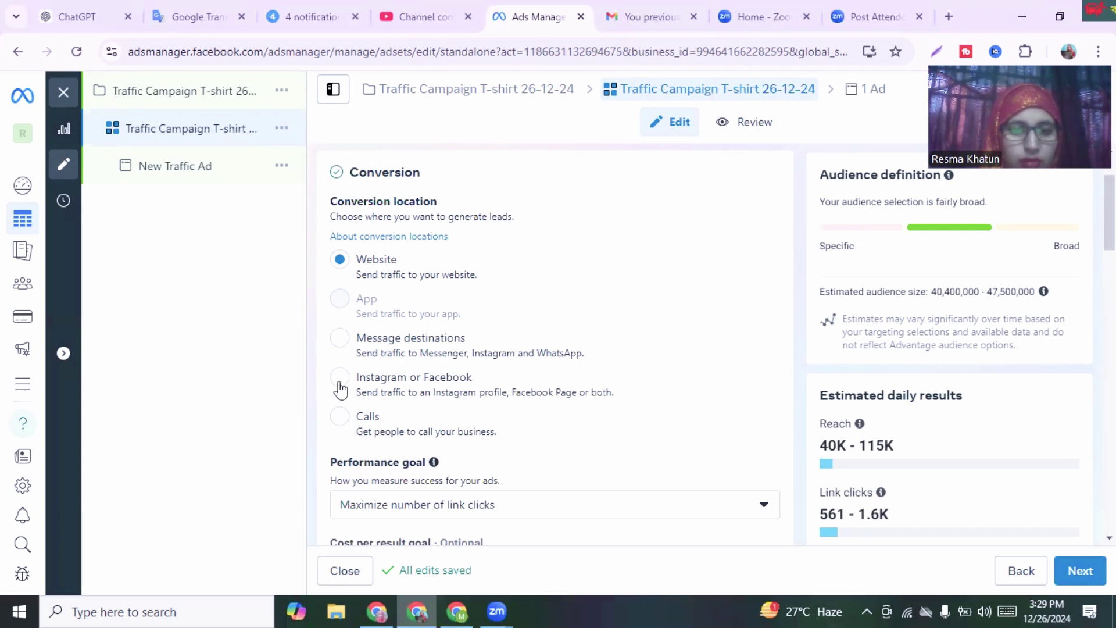
pyautogui.moveTo(347, 289)
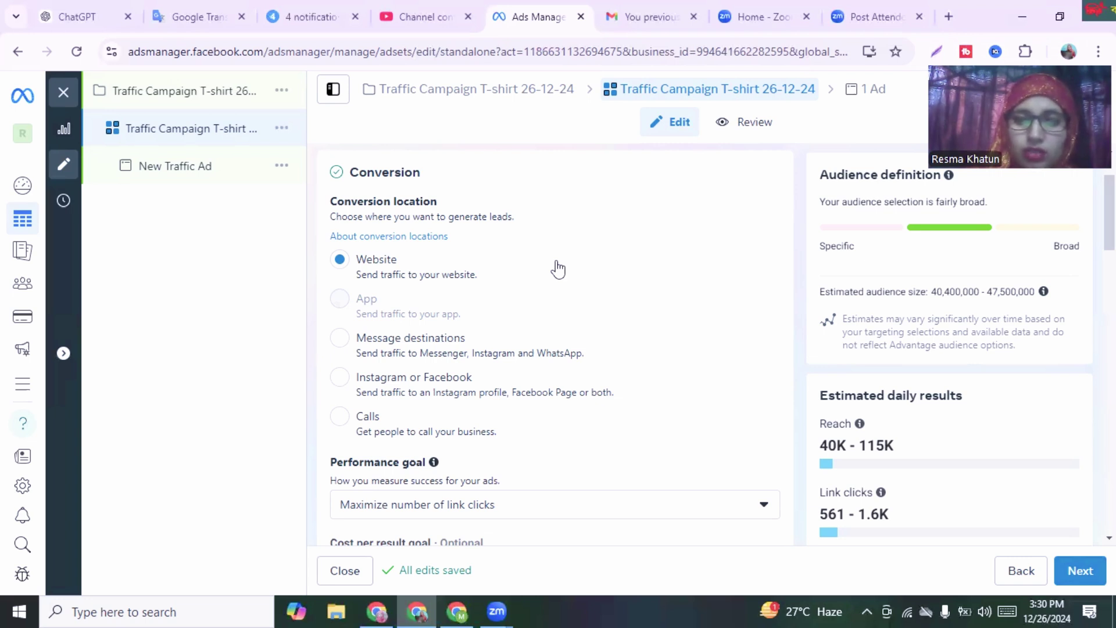
pyautogui.moveTo(616, 291)
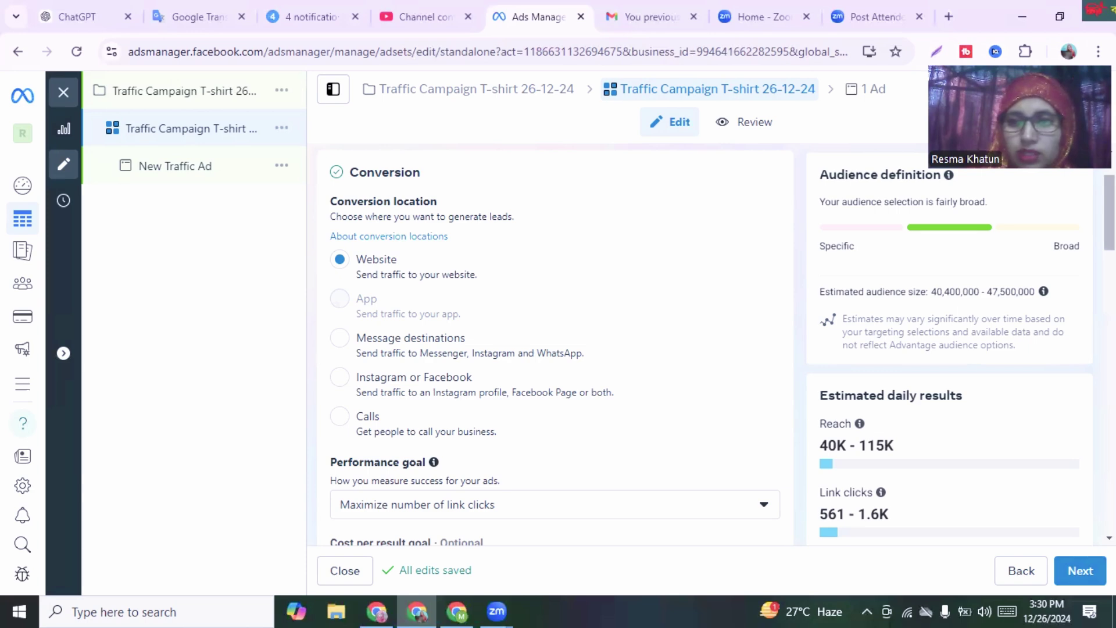
pyautogui.scroll(-1, 555, 343)
pyautogui.scroll(-1, 555, 343)
pyautogui.scroll(2, 555, 343)
pyautogui.scroll(-3, 555, 343)
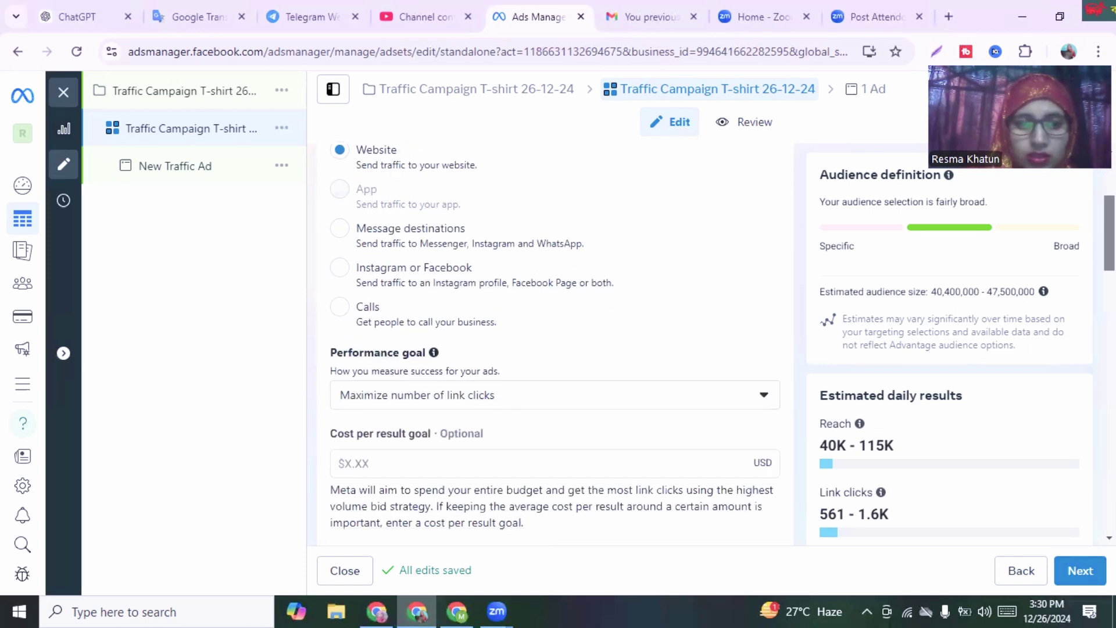
pyautogui.scroll(4, 555, 343)
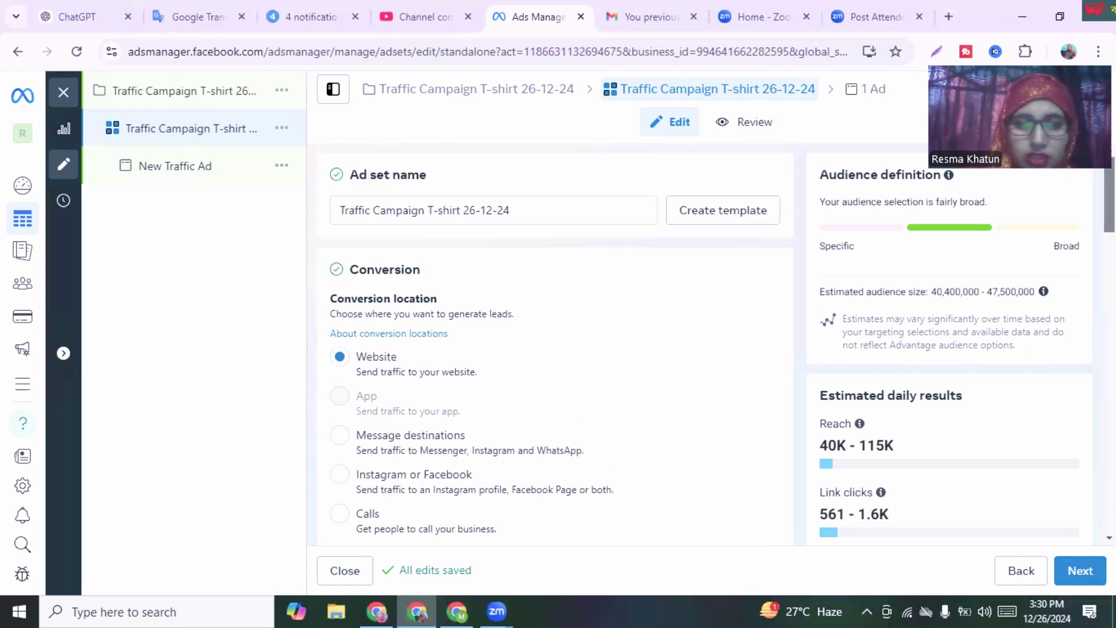
pyautogui.scroll(-3, 555, 343)
pyautogui.scroll(-3, 555, 343)
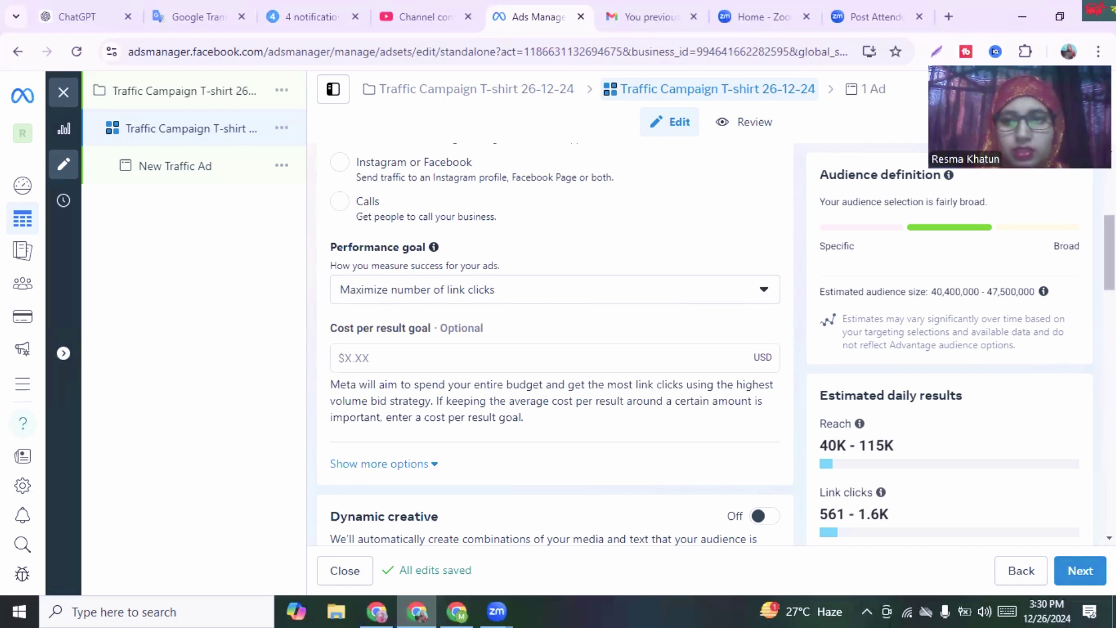
pyautogui.scroll(-3, 1108, 279)
pyautogui.scroll(-2, 1108, 279)
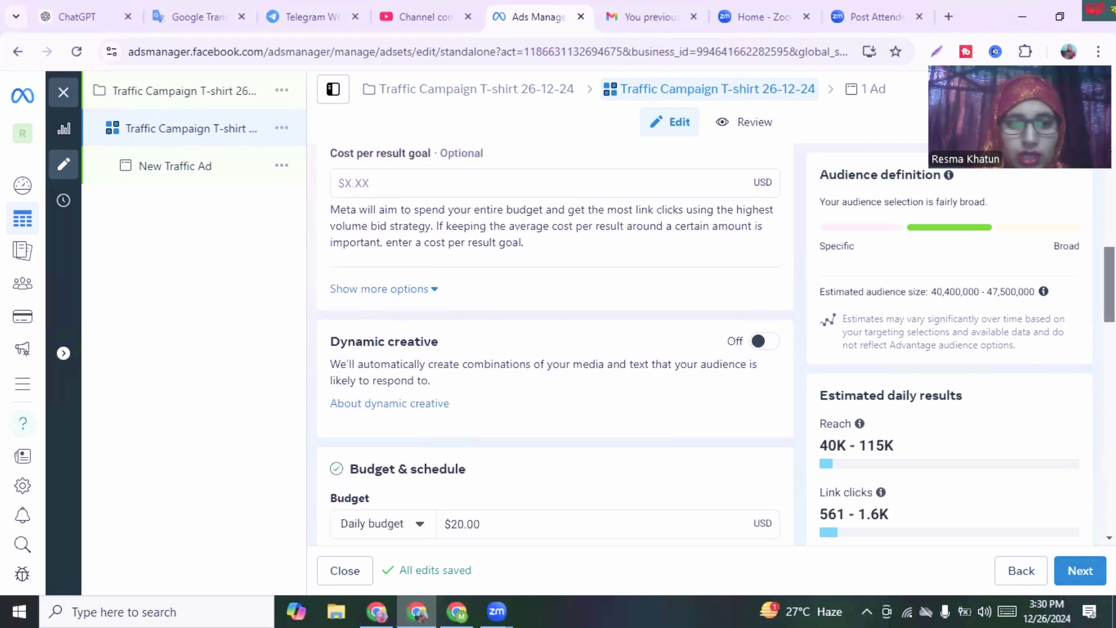
pyautogui.scroll(3, 682, 306)
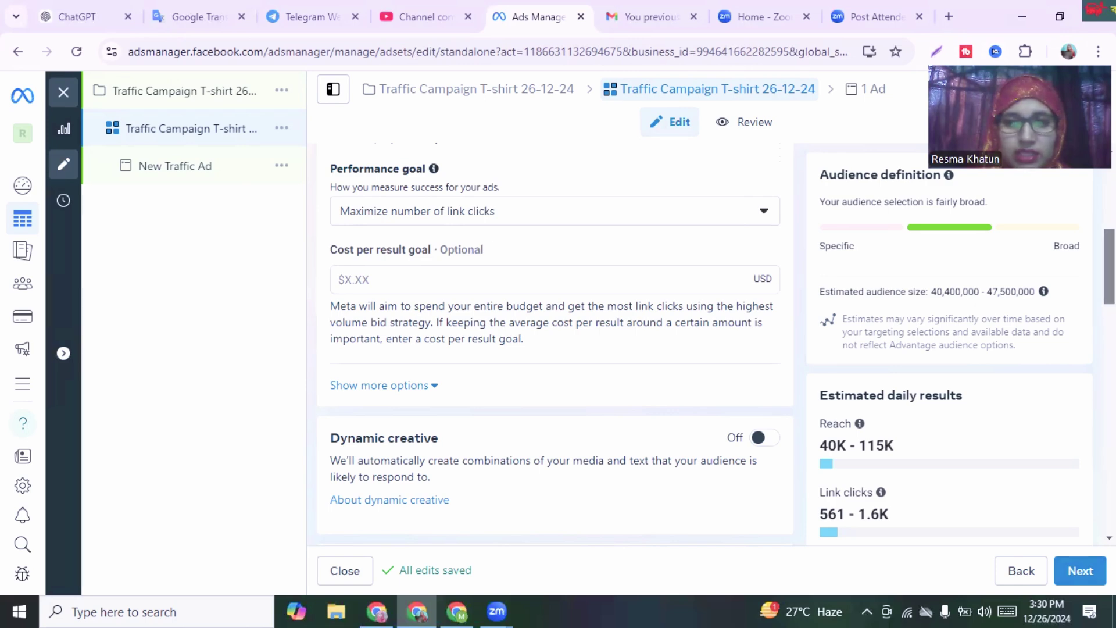
# Step: Switch the ad set's budget to a lifetime budget and set it to $100.00
pyautogui.scroll(-5, 555, 343)
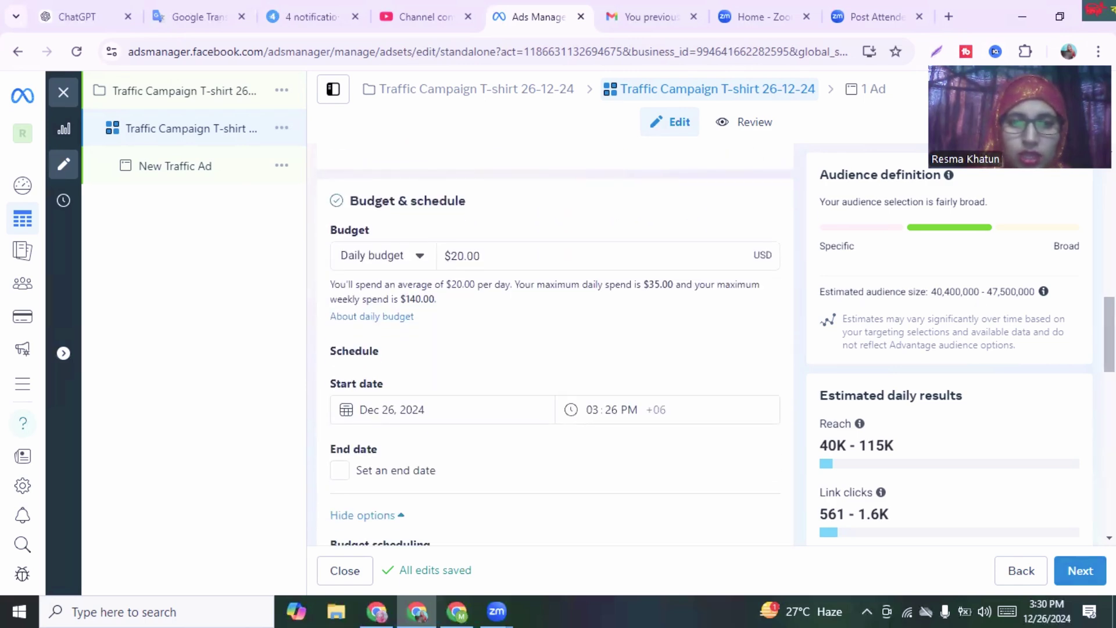
pyautogui.click(420, 258)
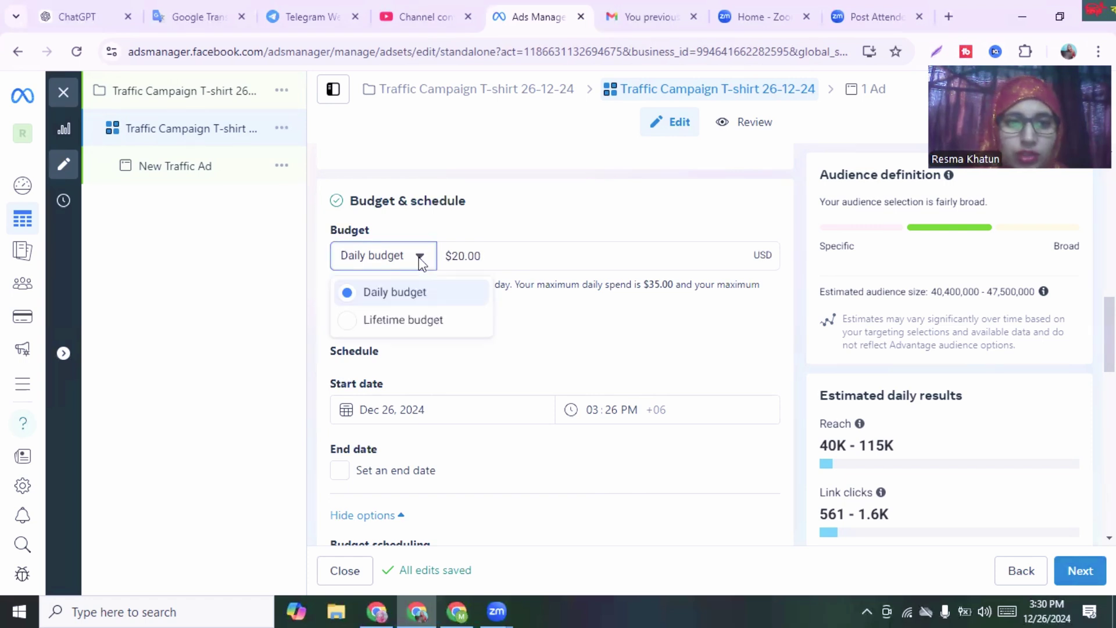
pyautogui.click(351, 322)
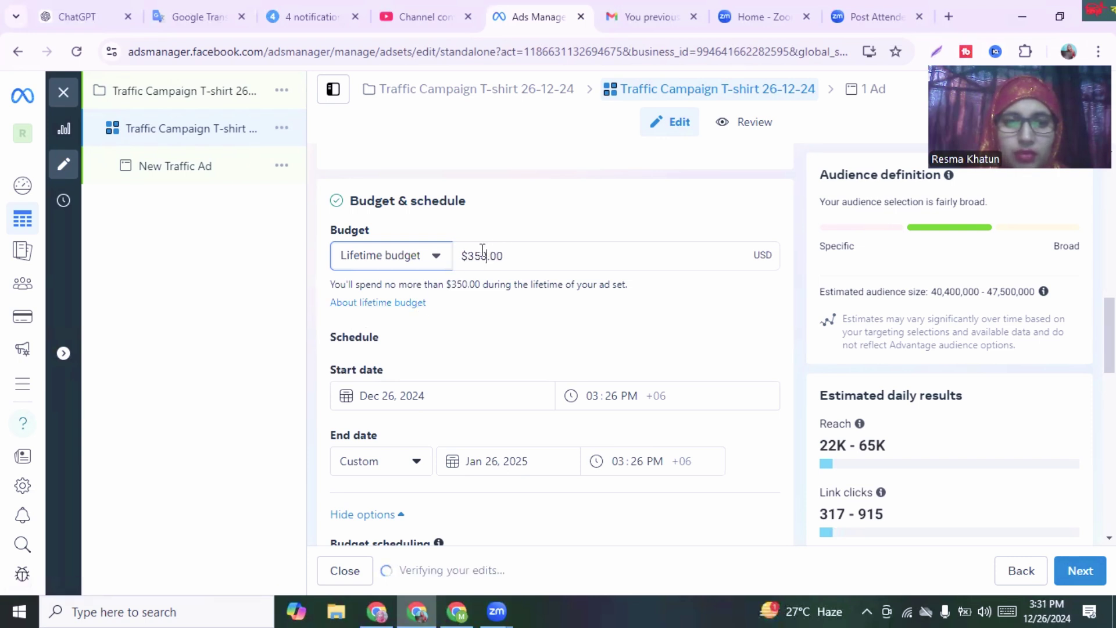
pyautogui.moveTo(487, 256); pyautogui.dragTo(471, 251)
pyautogui.write('5')
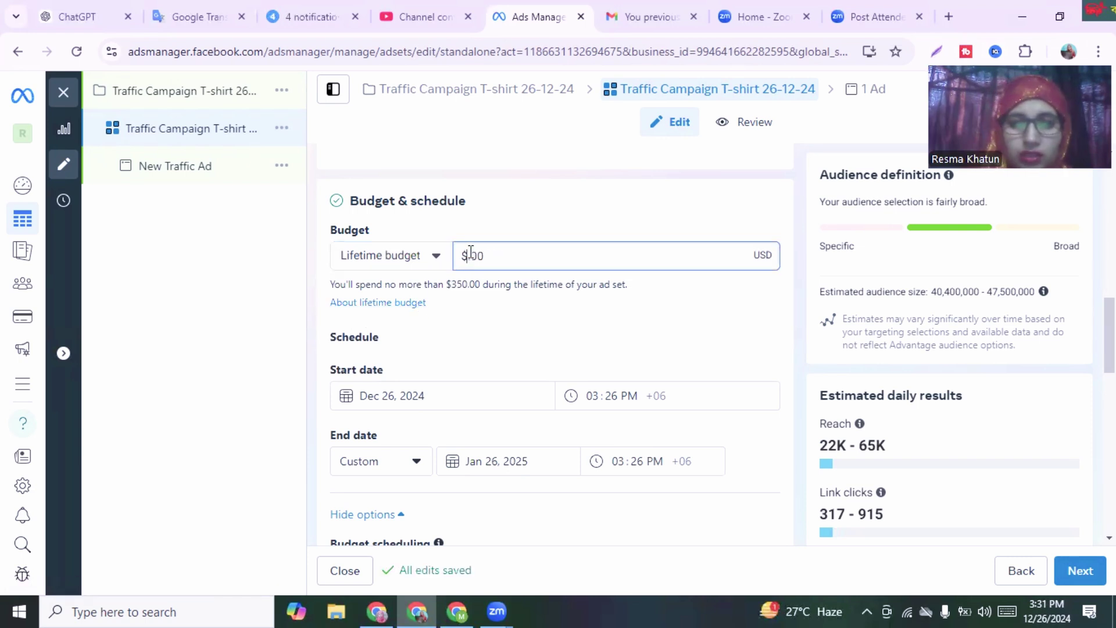
pyautogui.write('1')
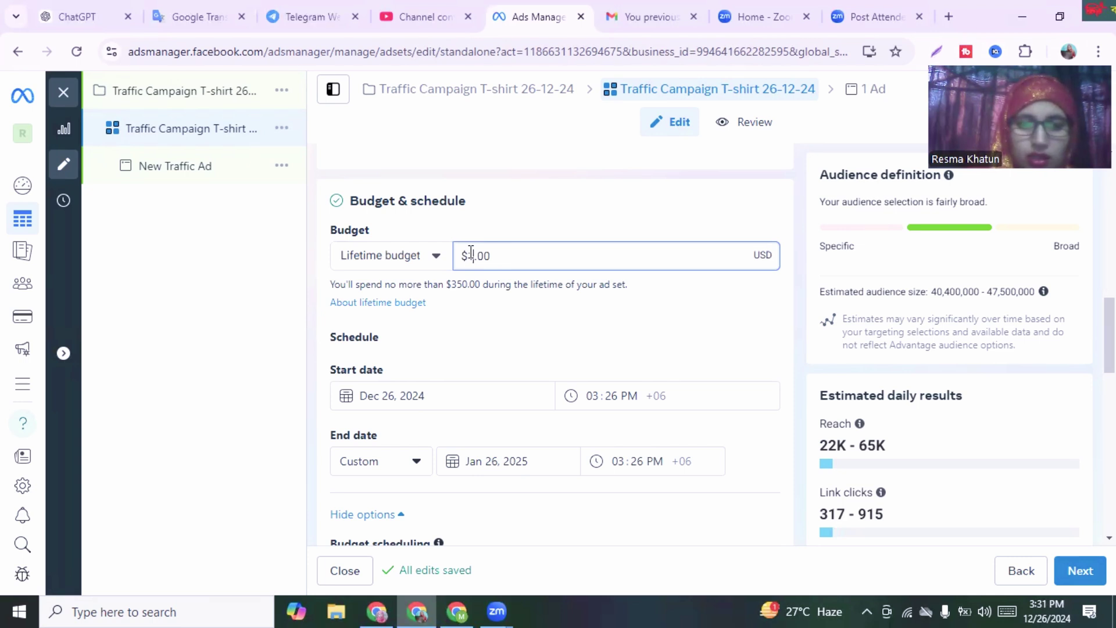
pyautogui.write('00')
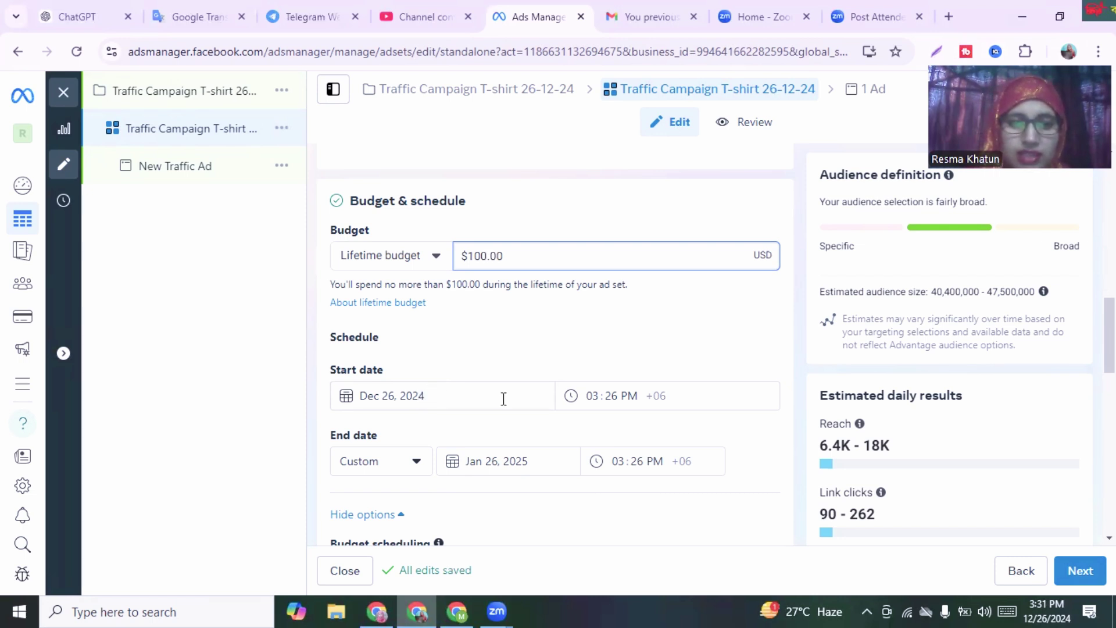
# Step: Try to change the day of the ad set's December 2024 start date to 24
pyautogui.click(394, 395)
pyautogui.click(386, 395)
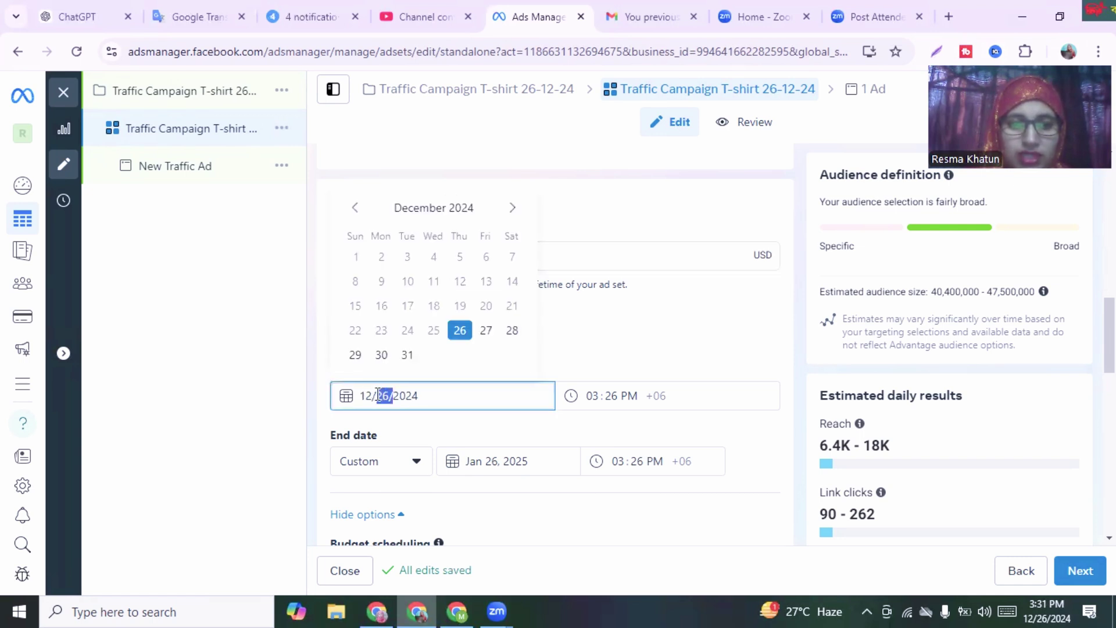
pyautogui.press('BackSpace')
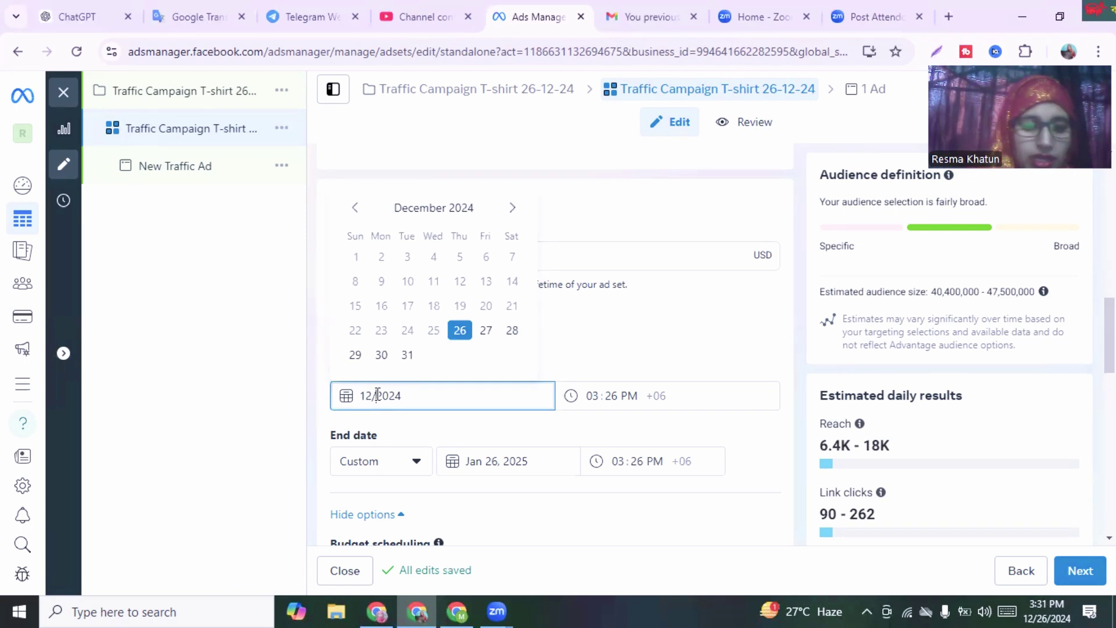
pyautogui.write('24')
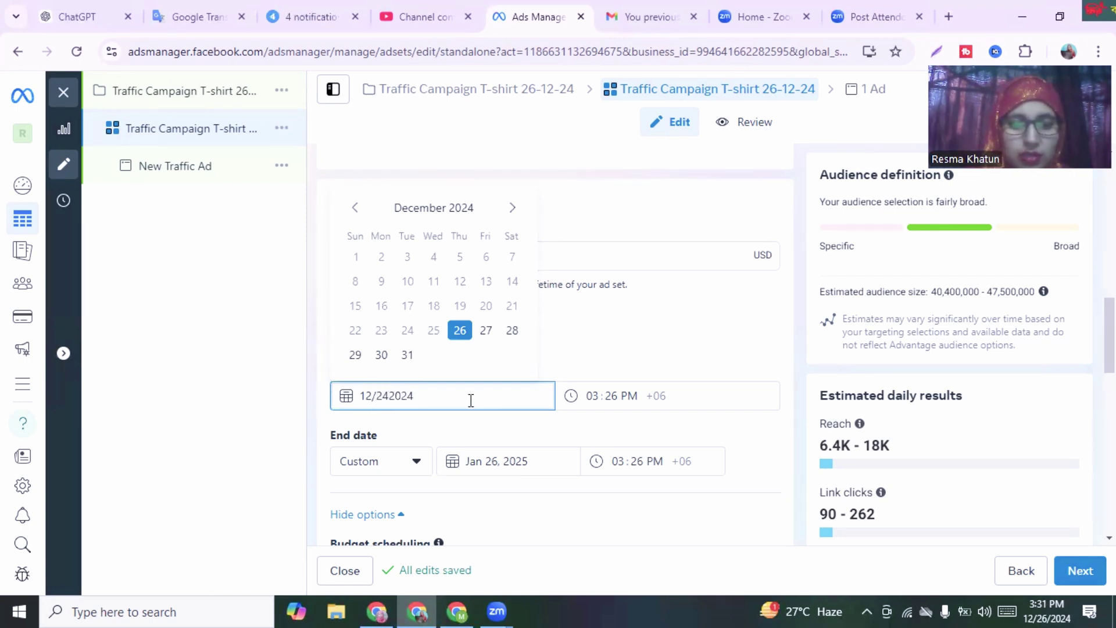
pyautogui.click(486, 435)
# Step: Set the ad set's start date to December 27, 2024
pyautogui.moveTo(387, 395); pyautogui.dragTo(379, 396)
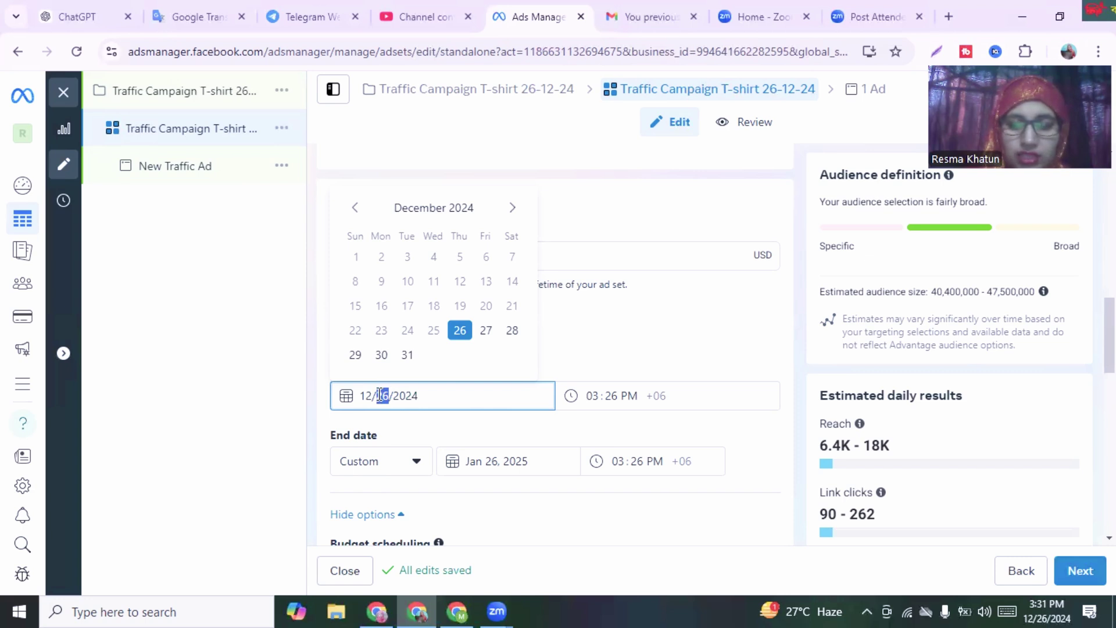
pyautogui.press('BackSpace')
pyautogui.write('2')
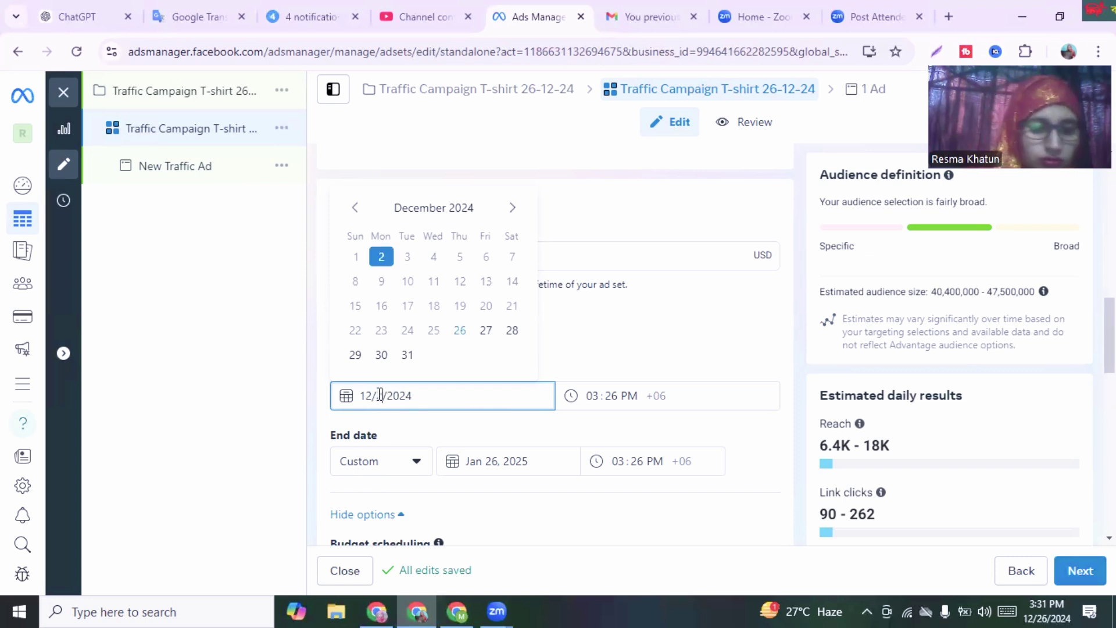
pyautogui.write('7')
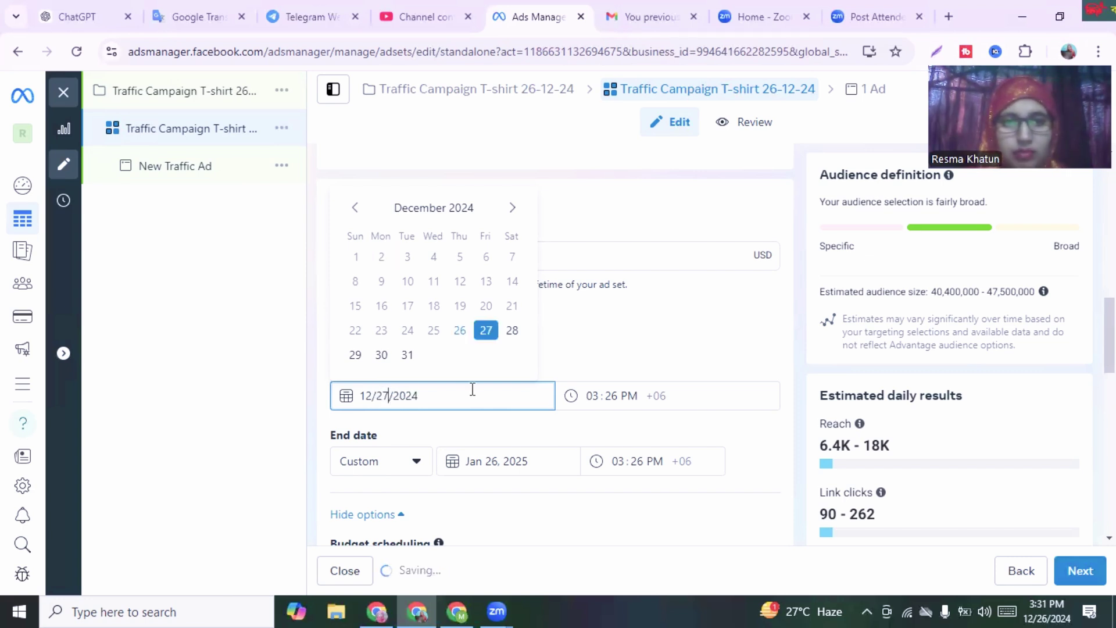
pyautogui.click(443, 418)
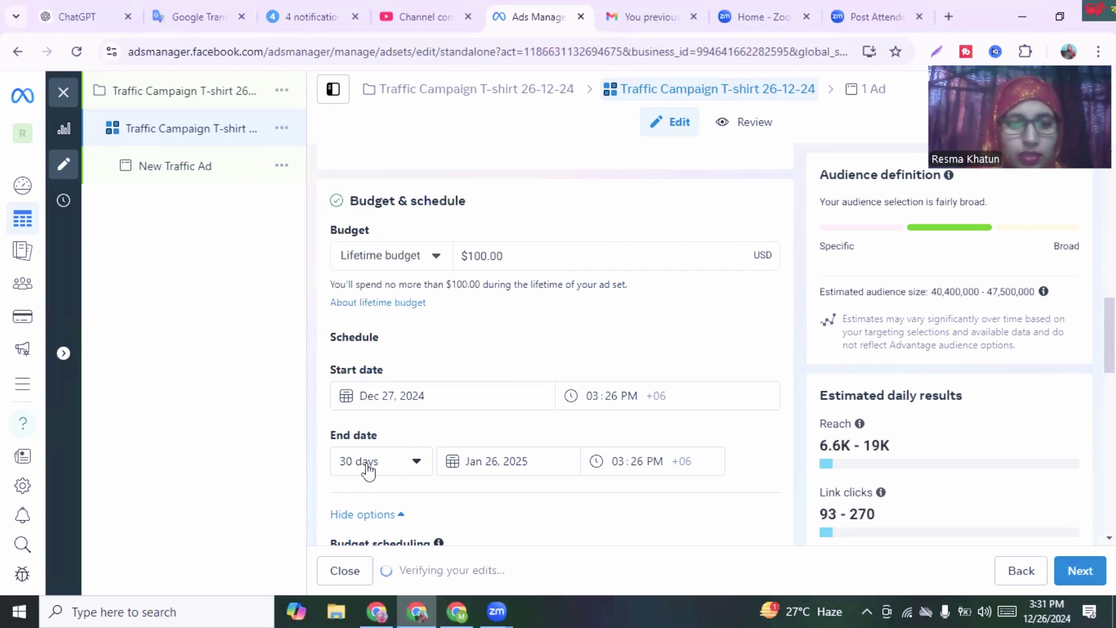
# Step: Check the end date duration options and set the ad set's end date to 14 days
pyautogui.click(416, 465)
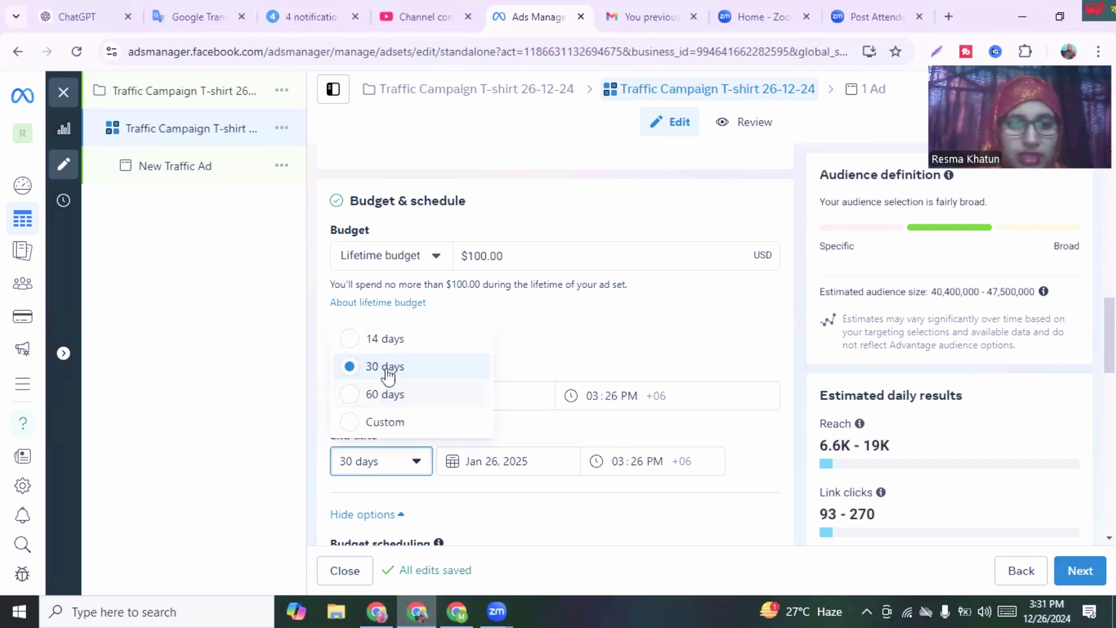
pyautogui.click(488, 508)
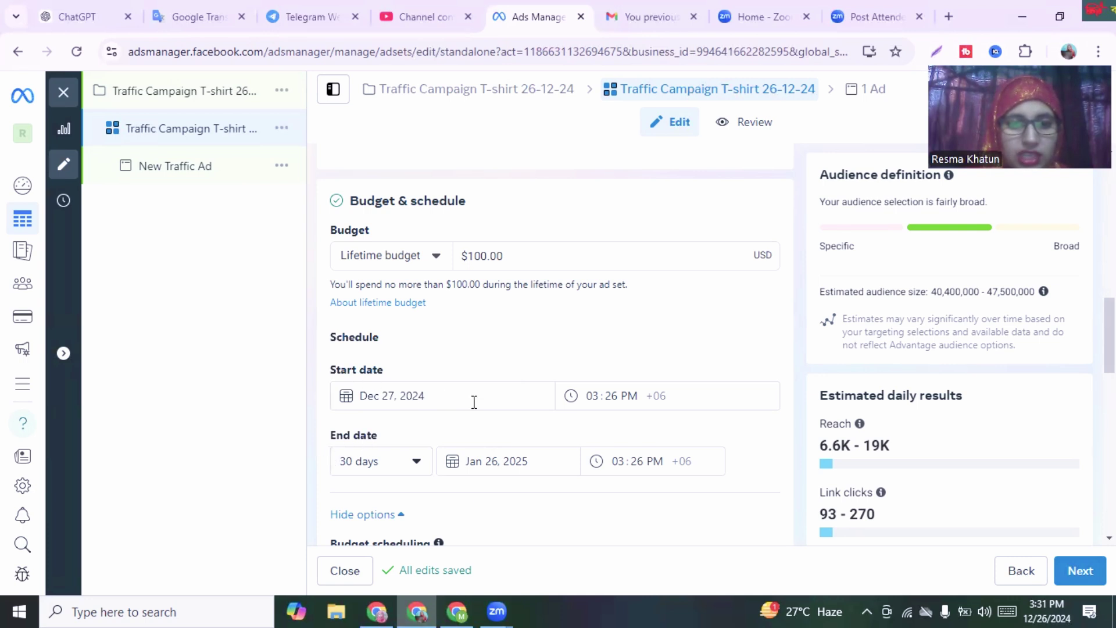
pyautogui.click(422, 466)
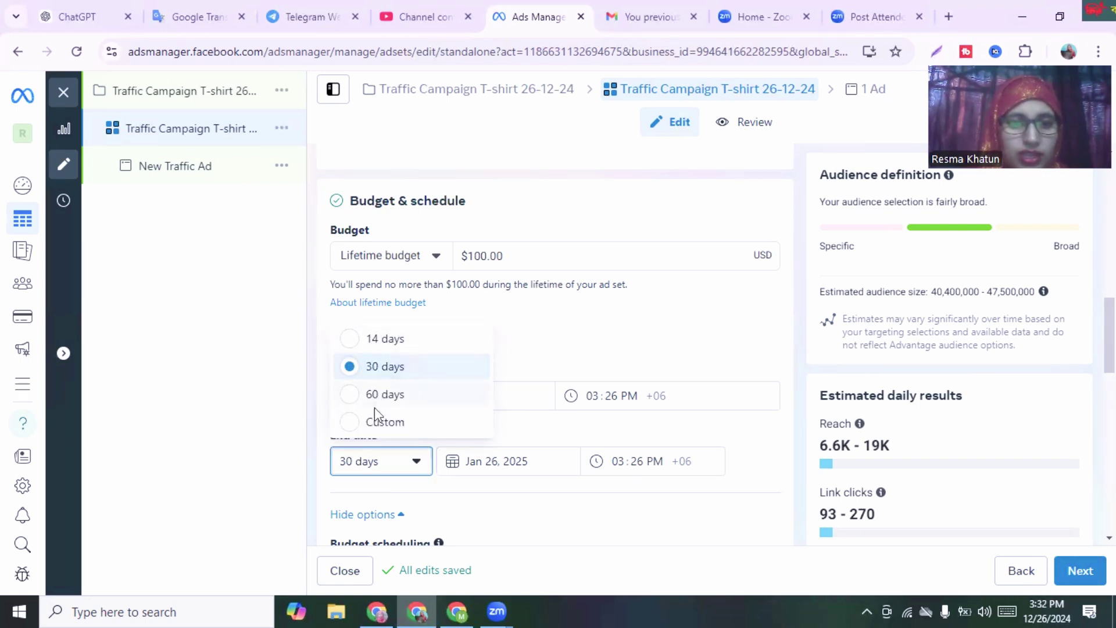
pyautogui.click(351, 341)
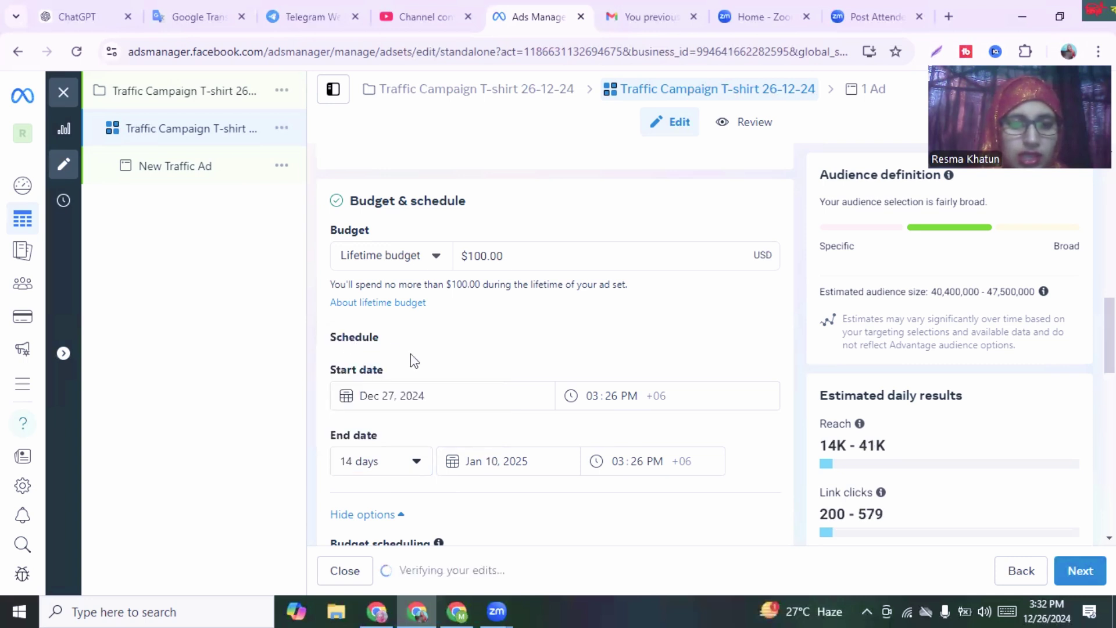
# Step: Check the calendars for the ad set's end date and start date without changing either date
pyautogui.click(536, 460)
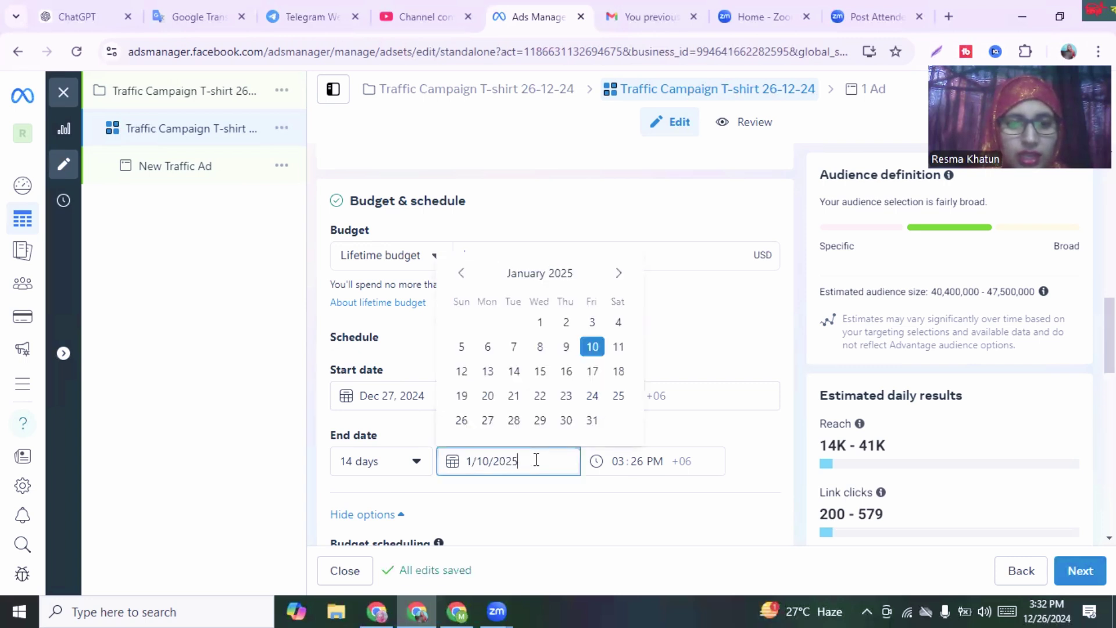
pyautogui.click(411, 336)
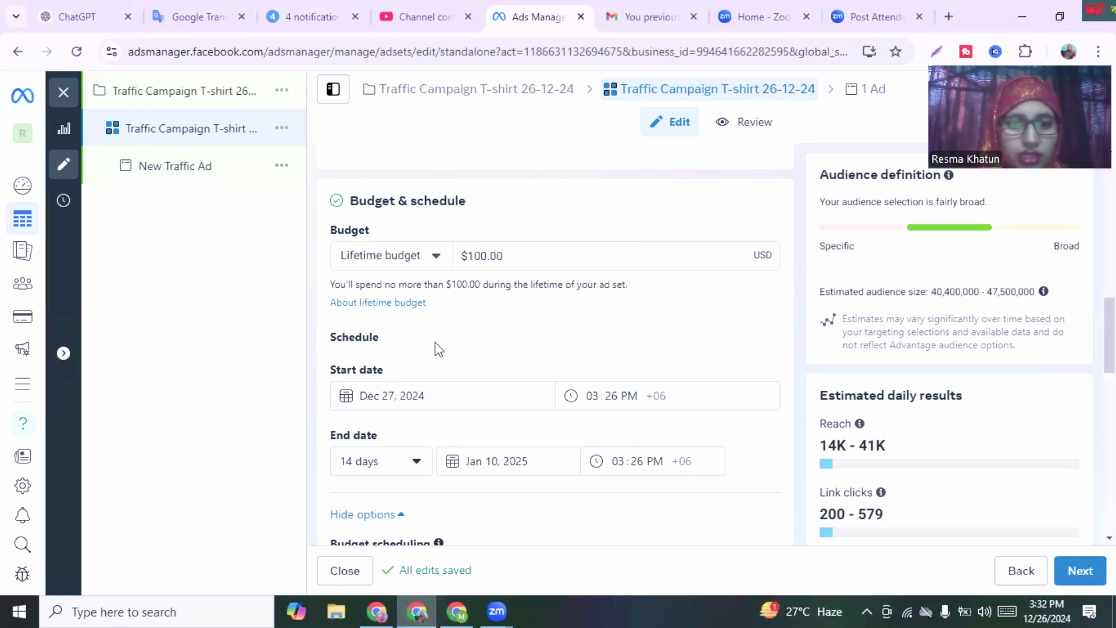
pyautogui.click(442, 394)
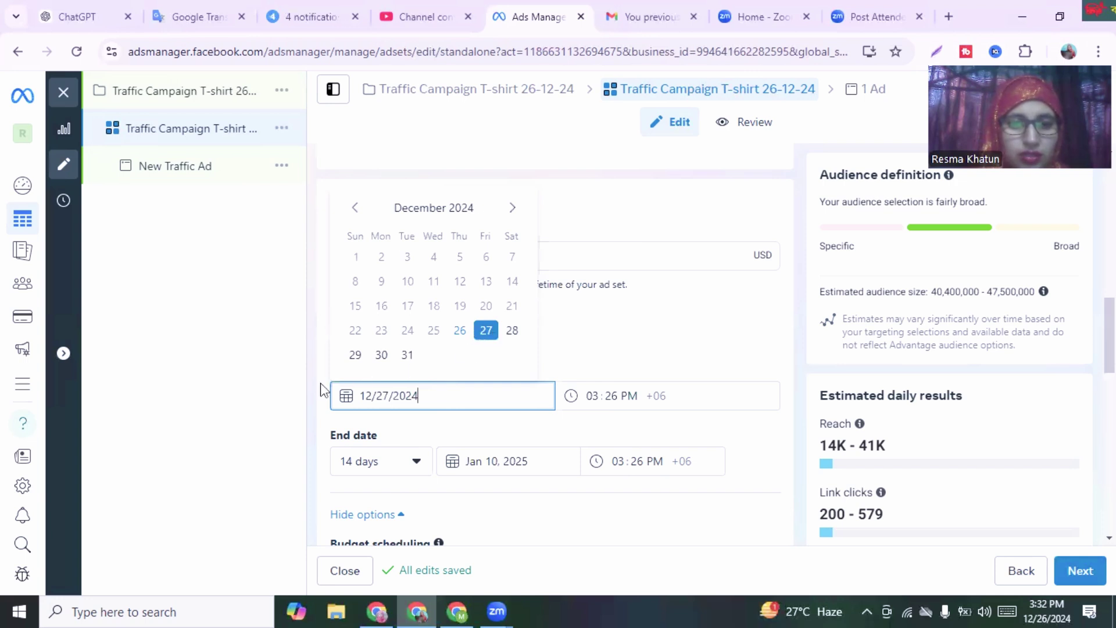
pyautogui.click(444, 431)
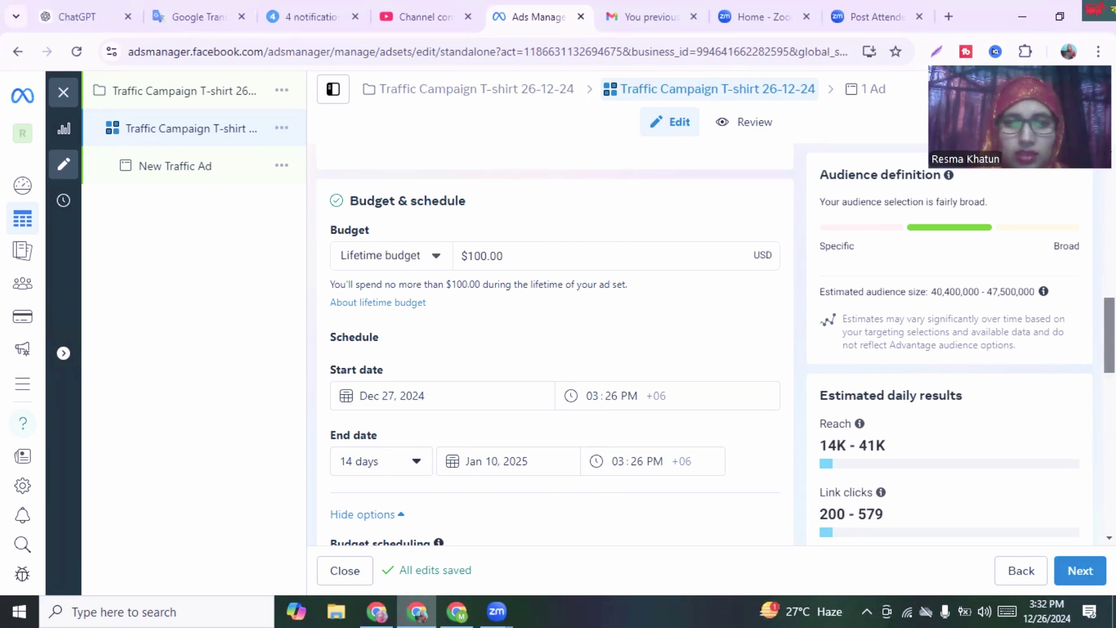
# Step: Review the ad set's additional schedule options for budget scheduling and ad scheduling, hiding them and showing them again
pyautogui.scroll(-3, 555, 349)
pyautogui.scroll(-1, 555, 345)
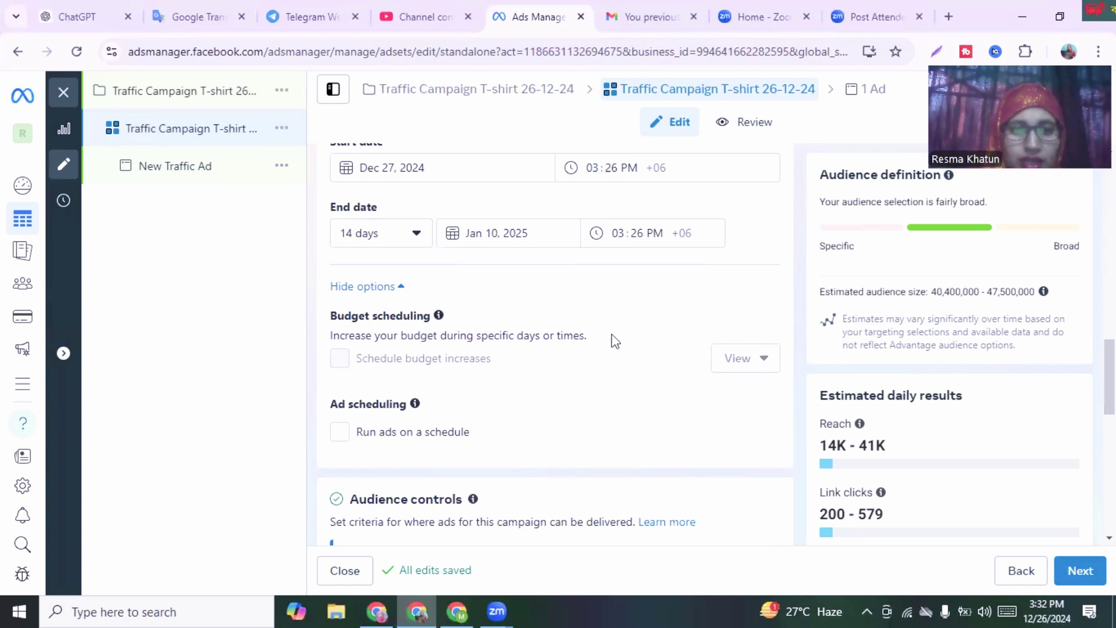
pyautogui.click(358, 289)
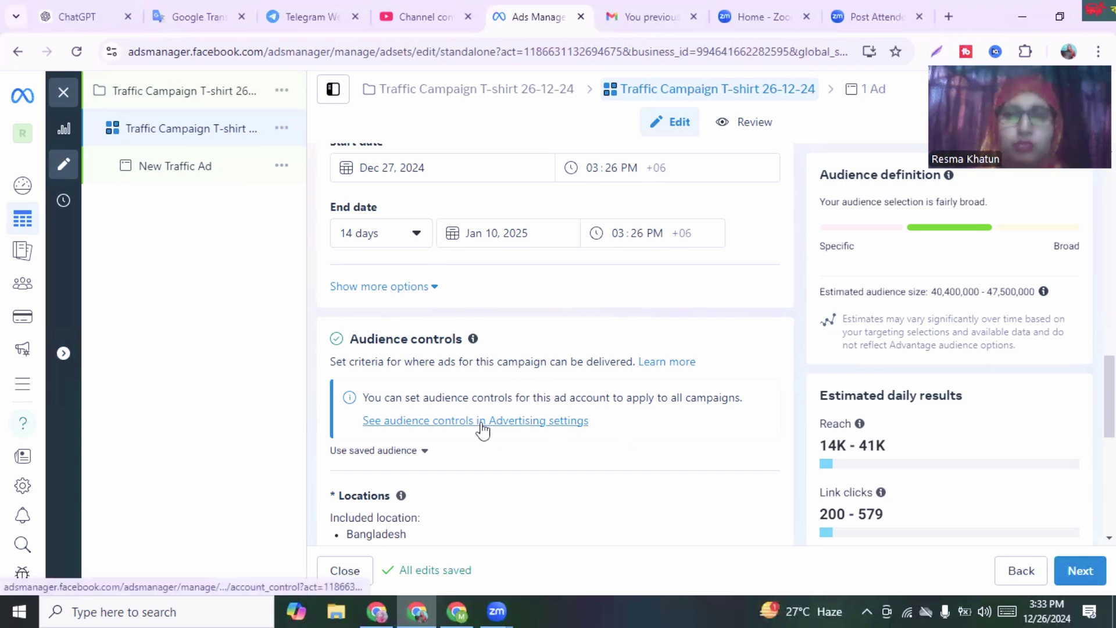
pyautogui.click(413, 296)
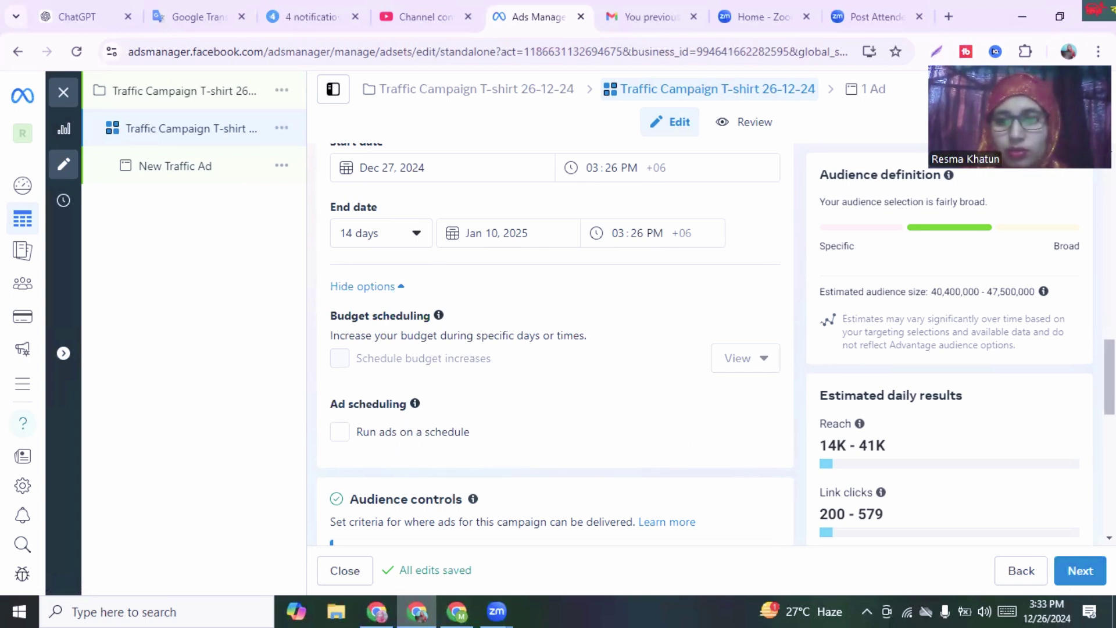
# Step: Edit the audience locations in the audience controls and remove Bangladesh
pyautogui.scroll(-4, 556, 343)
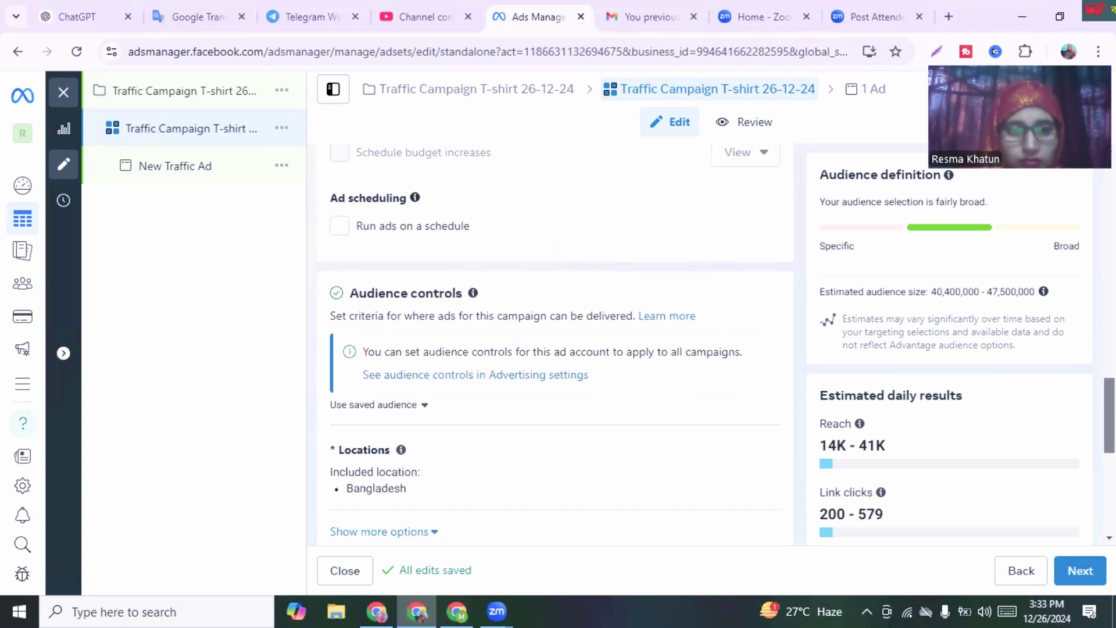
pyautogui.scroll(-2, 860, 393)
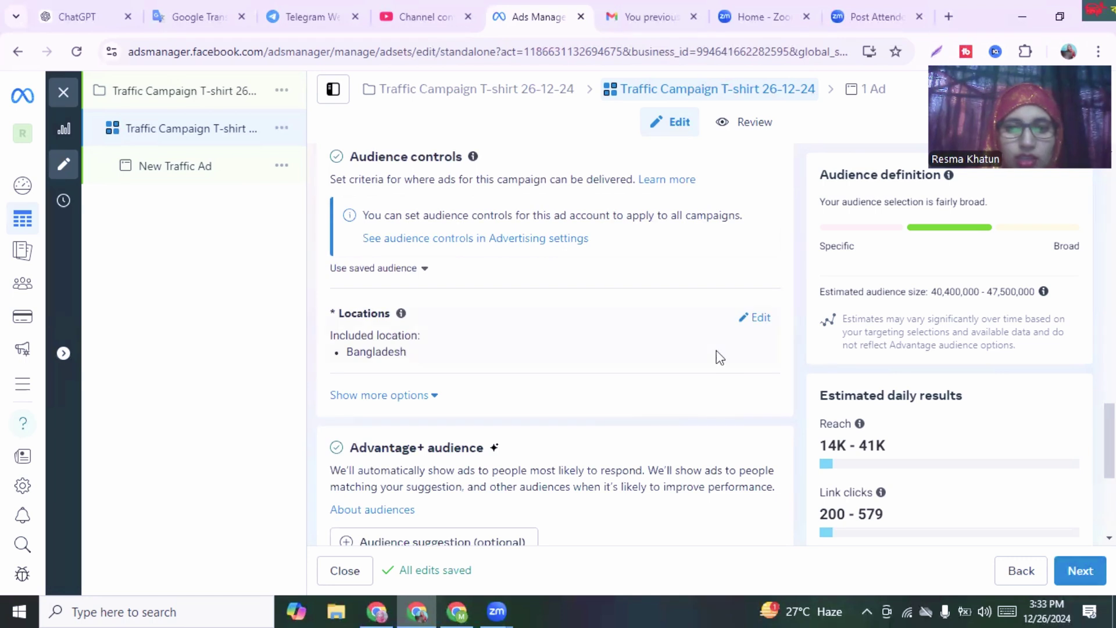
pyautogui.click(758, 324)
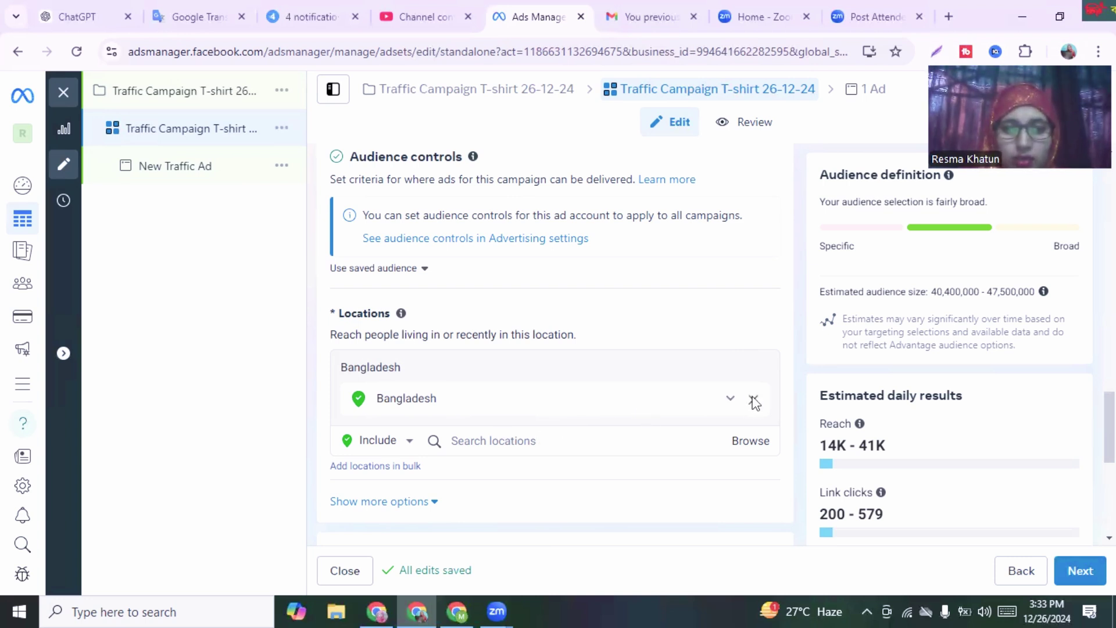
pyautogui.click(754, 401)
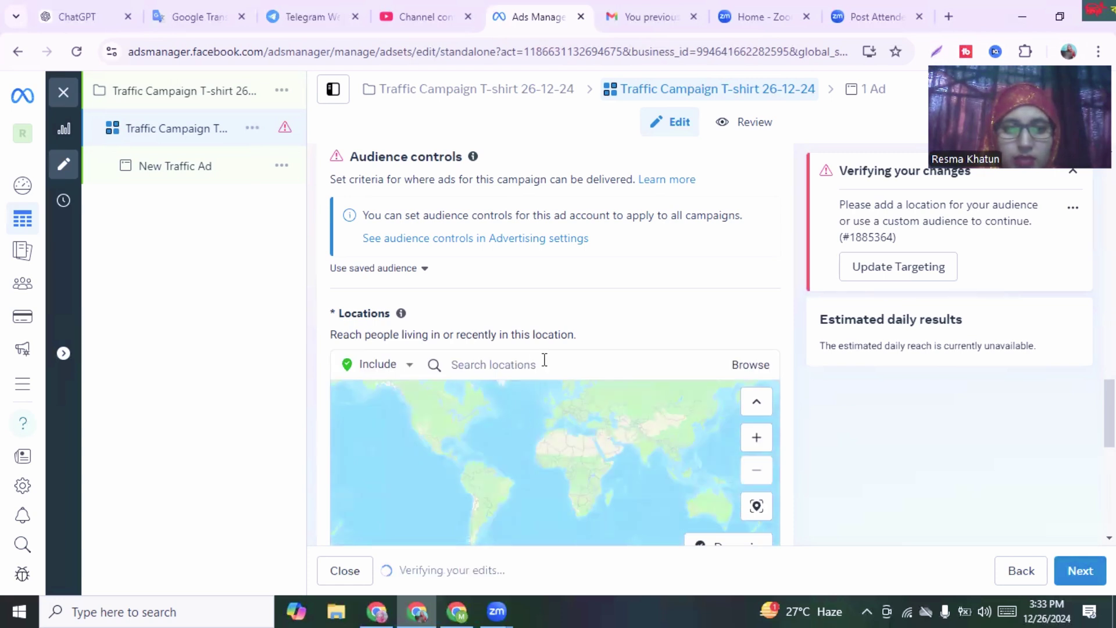
# Step: Search the locations for bangladesh and include the city of Dhaka, Dhaka Division
pyautogui.click(556, 363)
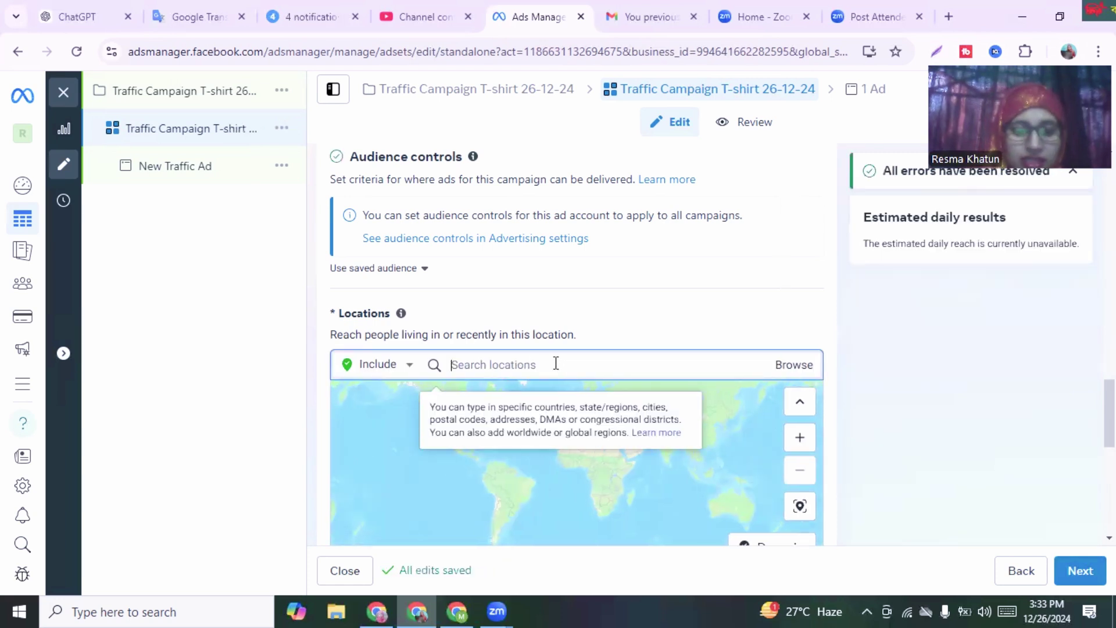
pyautogui.write('ban')
pyautogui.write('g')
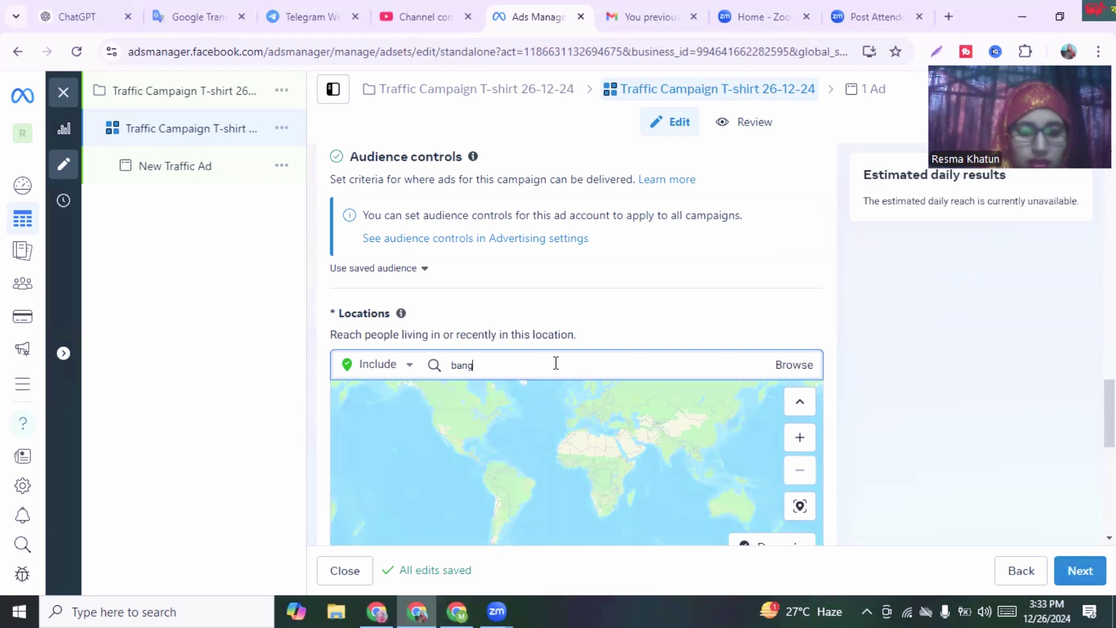
pyautogui.write('ladesh')
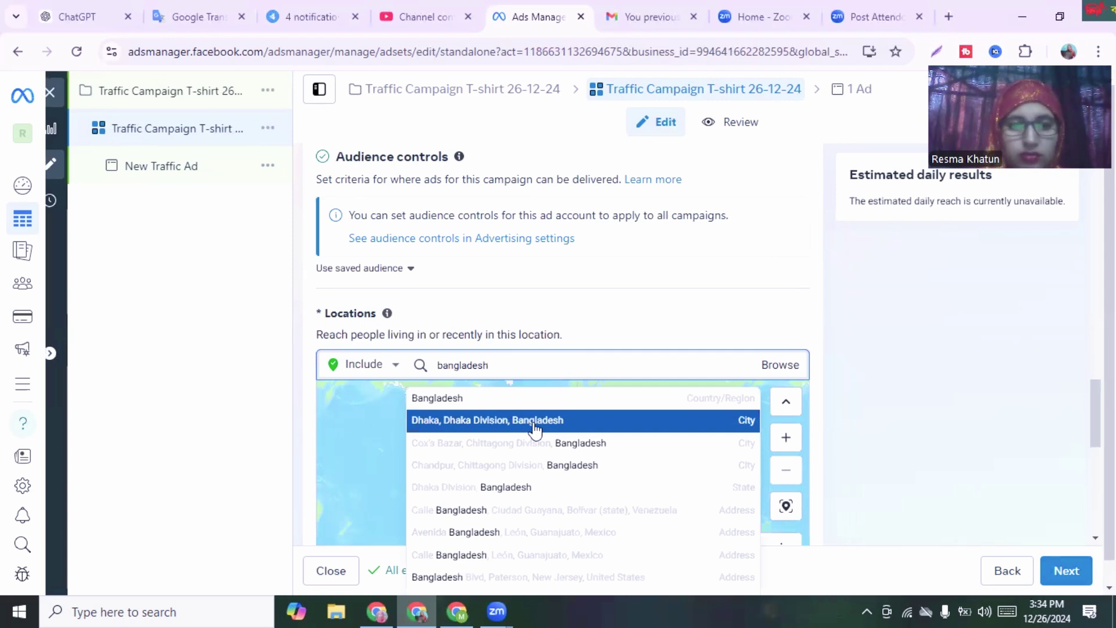
pyautogui.click(534, 426)
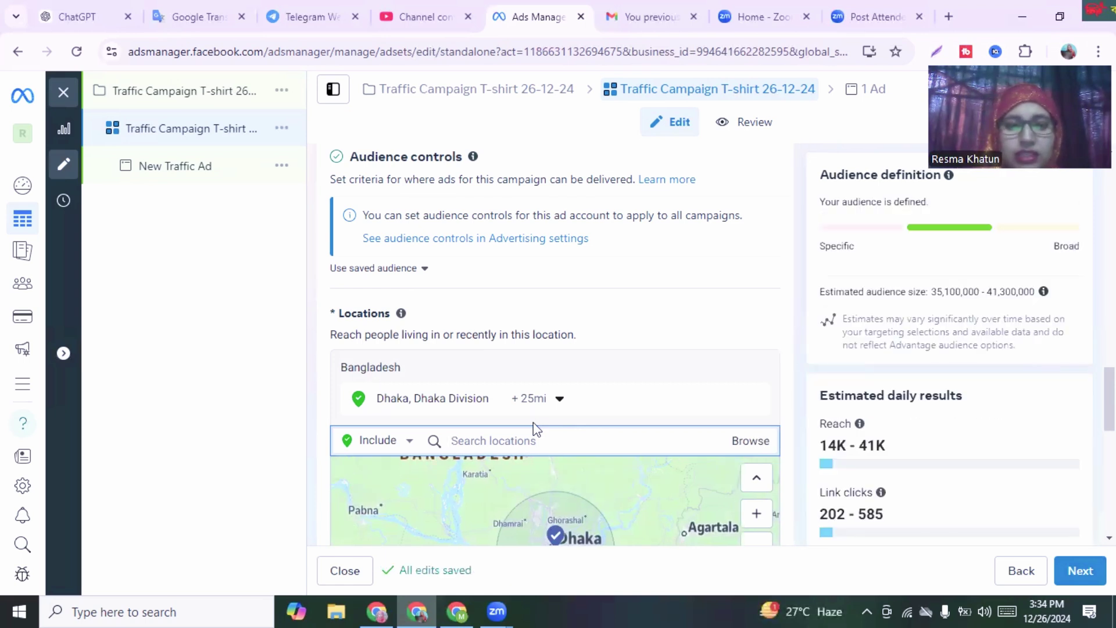
# Step: Set the targeting radius around Dhaka to 31 mi
pyautogui.click(560, 400)
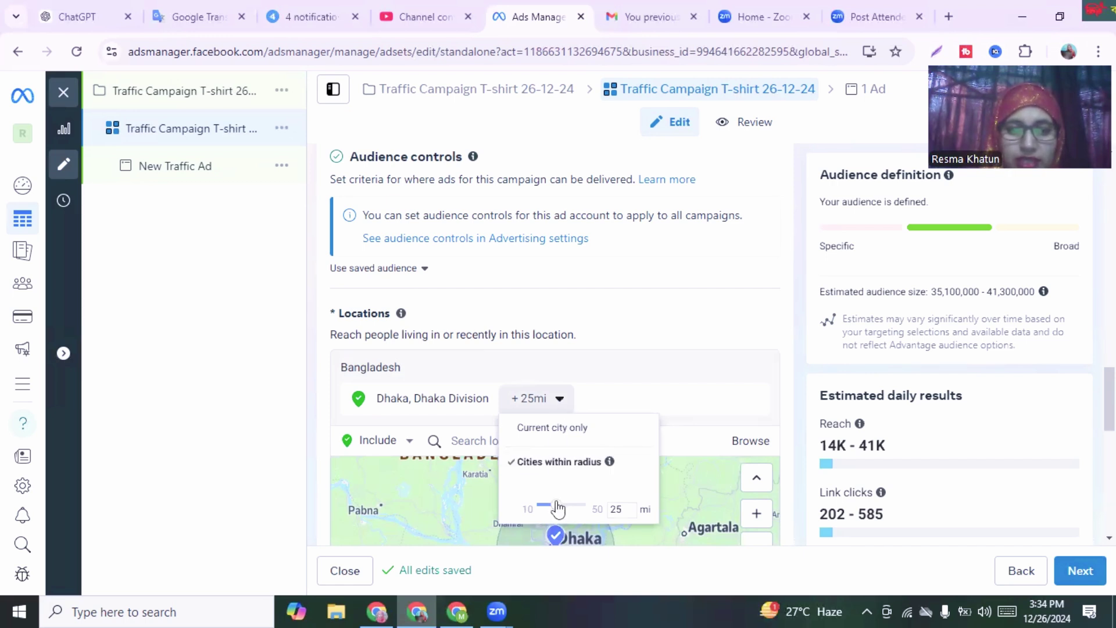
pyautogui.moveTo(569, 510)
pyautogui.mouseDown()
pyautogui.moveTo(532, 510)
pyautogui.moveTo(568, 508)
pyautogui.mouseUp()
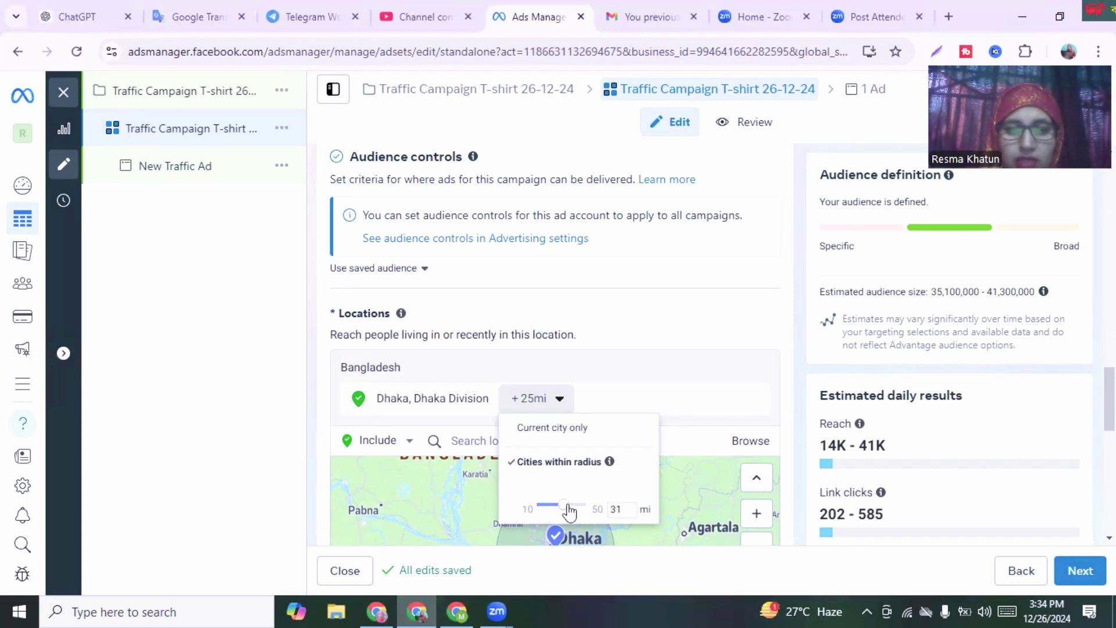
pyautogui.click(665, 395)
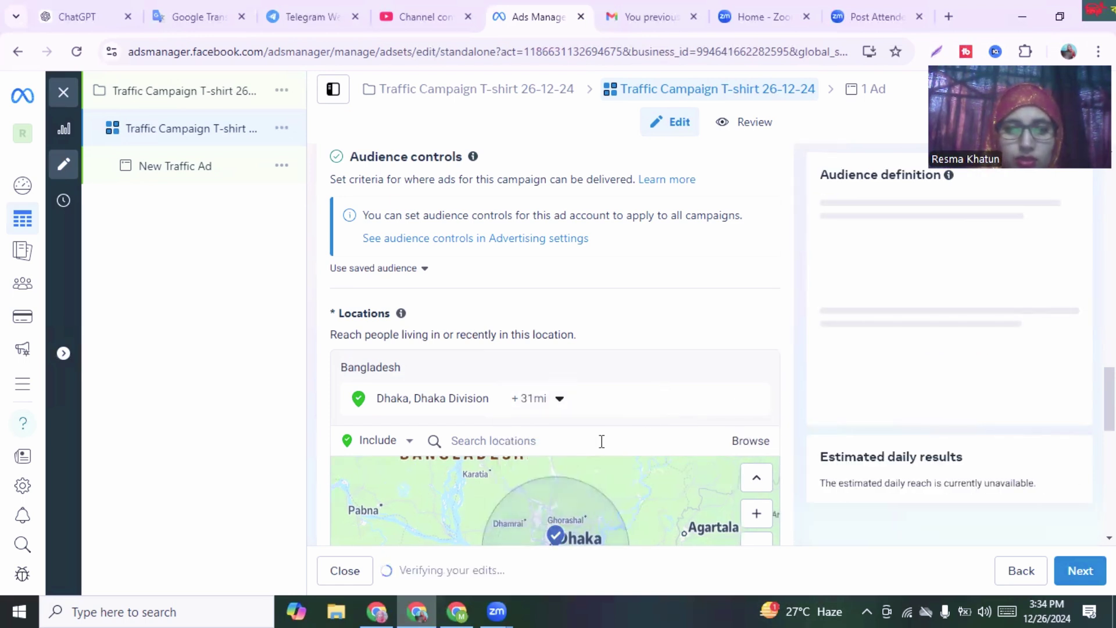
# Step: Include the United States as an audience location and remove Dhaka
pyautogui.click(567, 441)
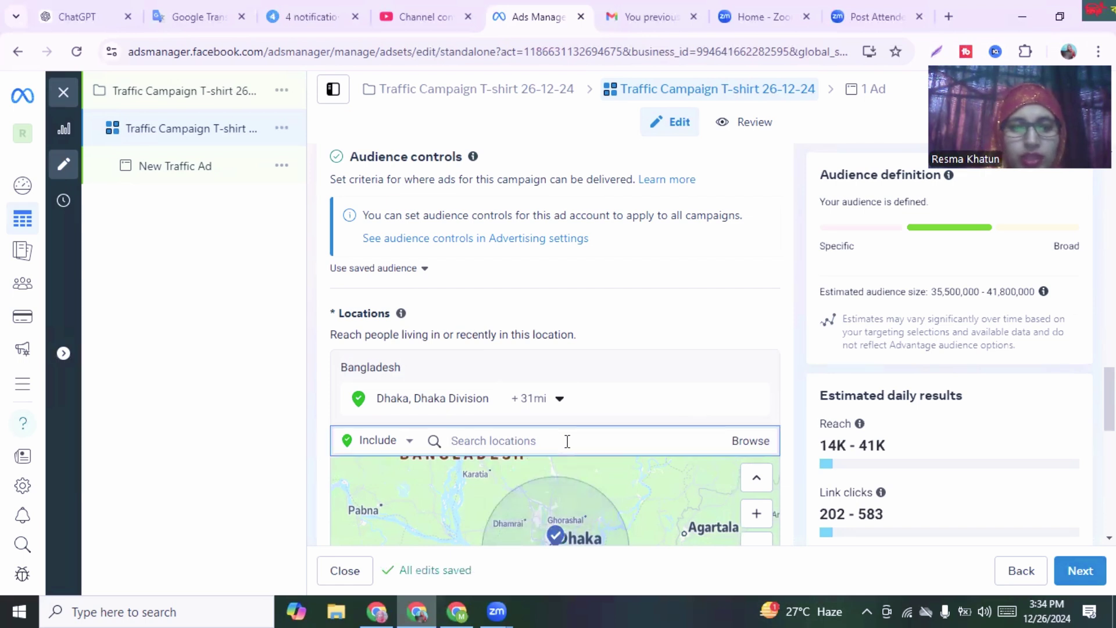
pyautogui.write('usa')
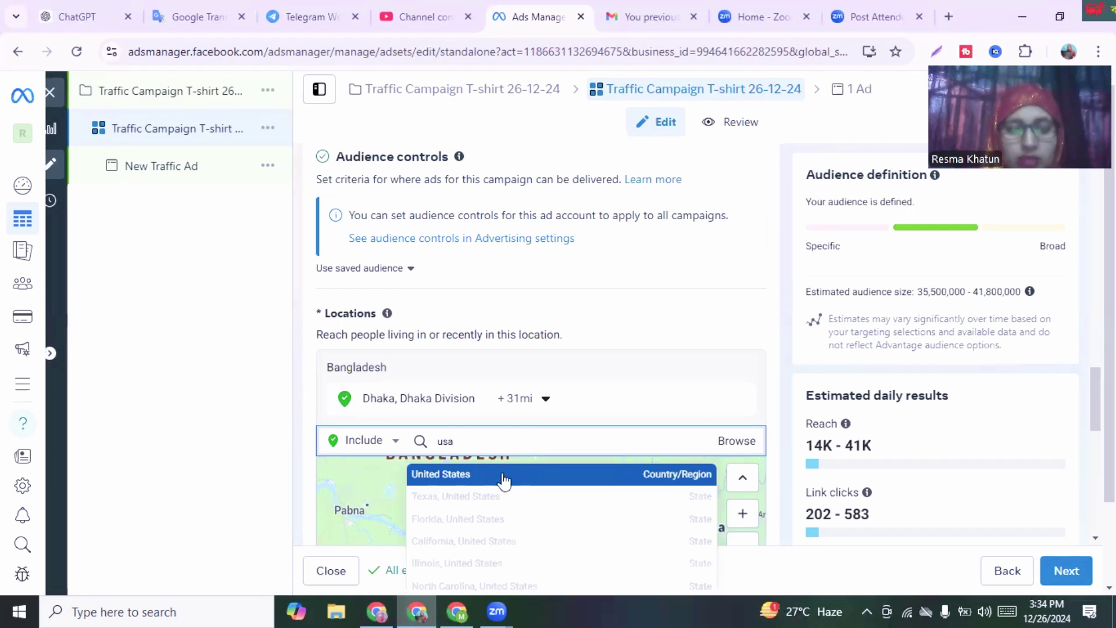
pyautogui.click(503, 480)
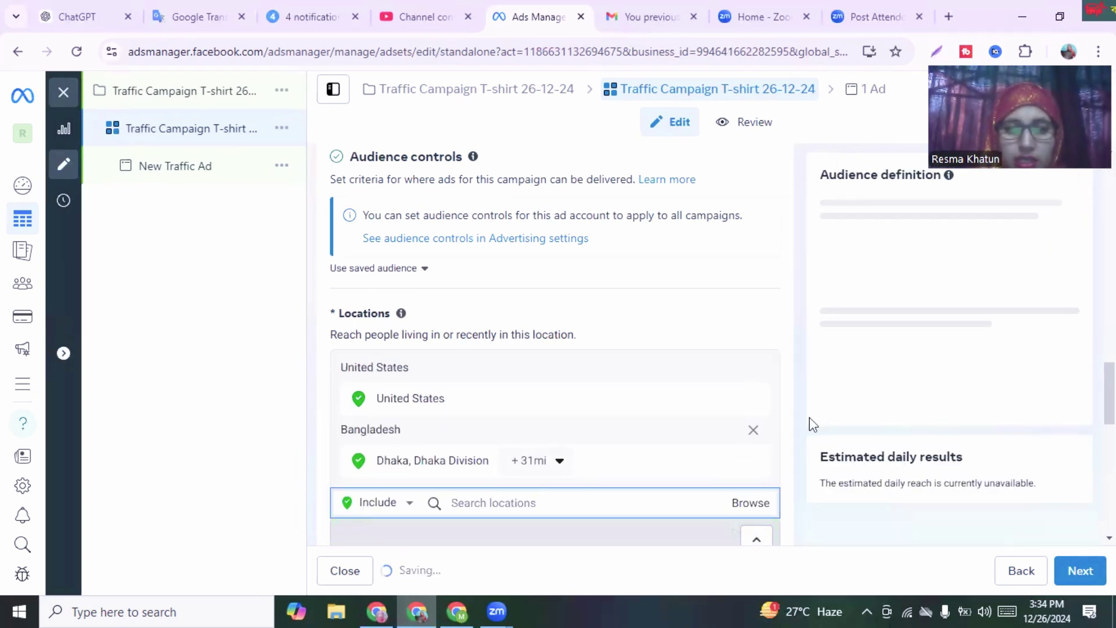
pyautogui.click(756, 465)
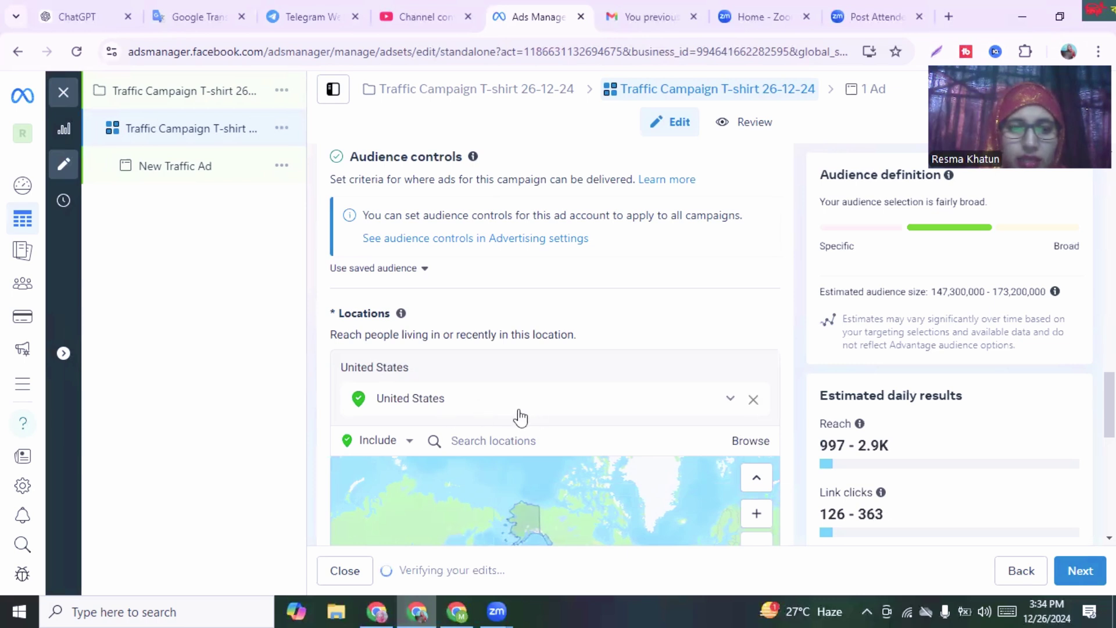
# Step: Examine the location map and the audience sections around it for the United States targeting
pyautogui.click(557, 448)
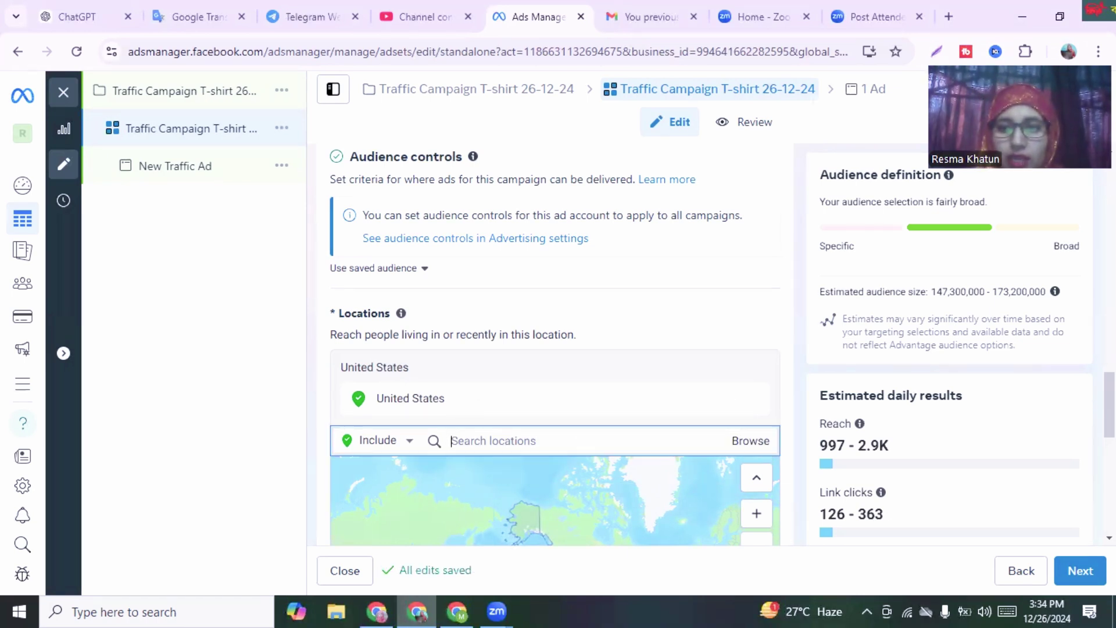
pyautogui.scroll(-6, 555, 343)
pyautogui.scroll(4, 555, 343)
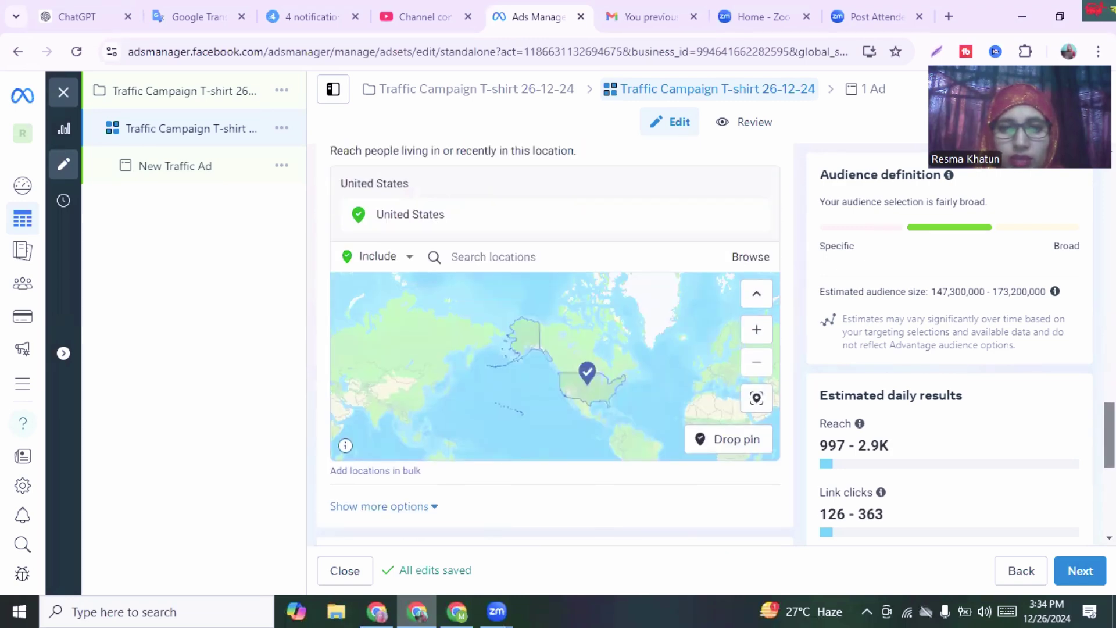
pyautogui.scroll(1, 586, 297)
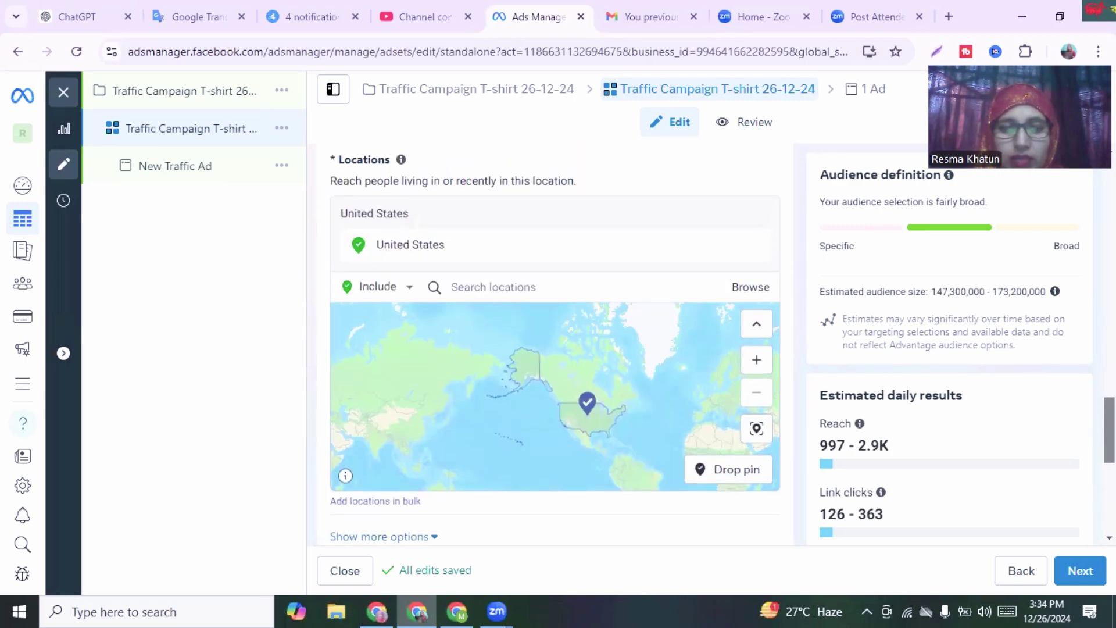
pyautogui.click(565, 289)
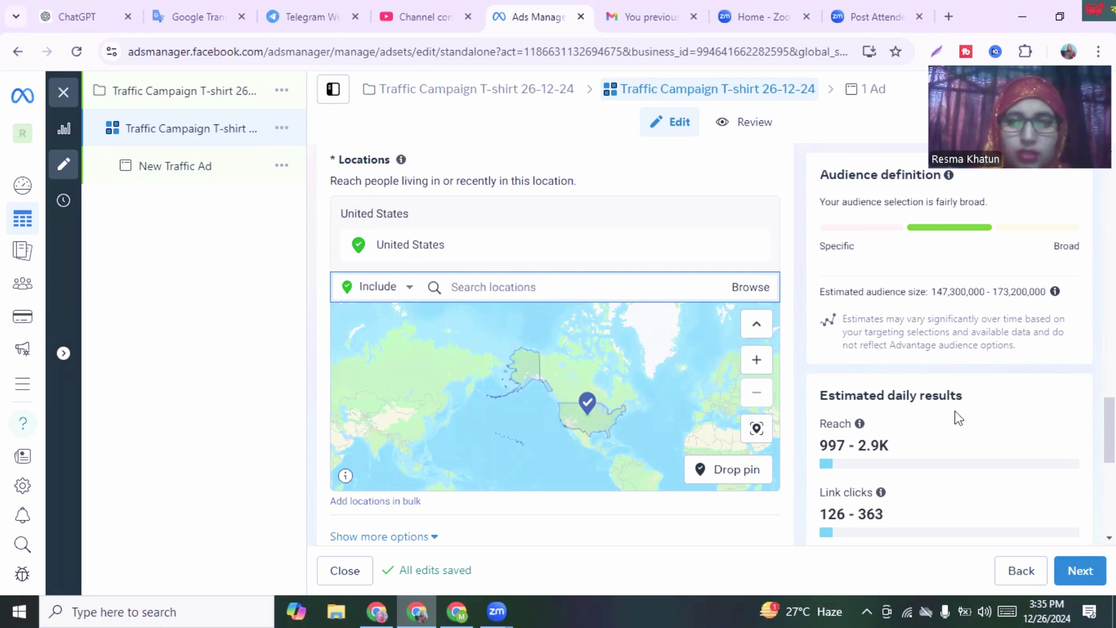
pyautogui.scroll(-1, 1110, 433)
pyautogui.scroll(-2, 1109, 433)
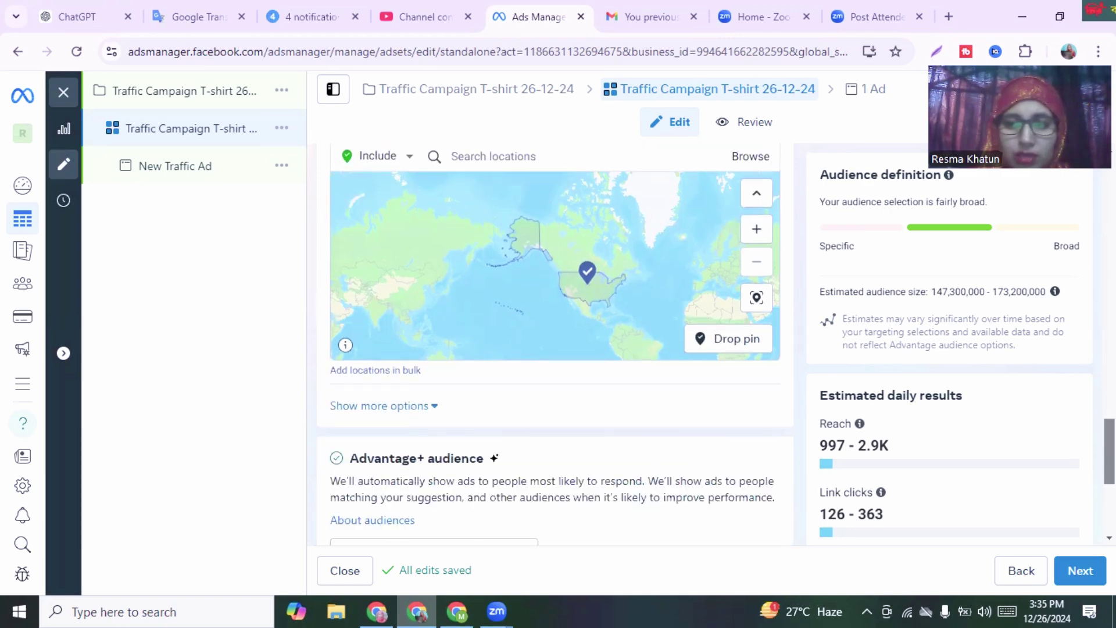
pyautogui.scroll(4, 1109, 433)
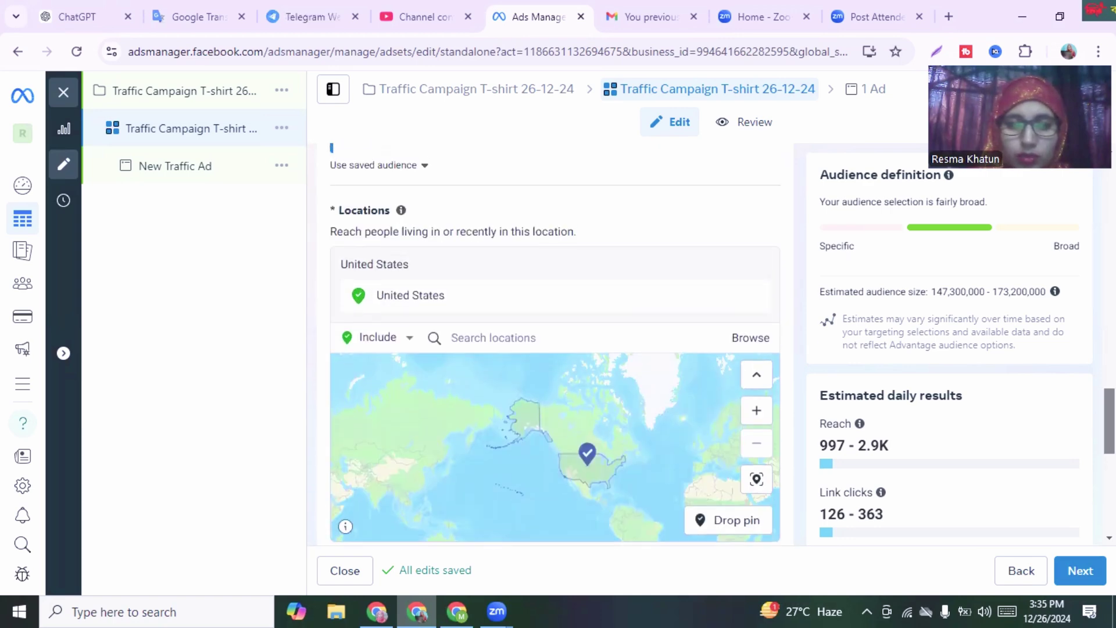
# Step: Search the audience locations for califoniya and include the suggested place Califoniya
pyautogui.click(555, 341)
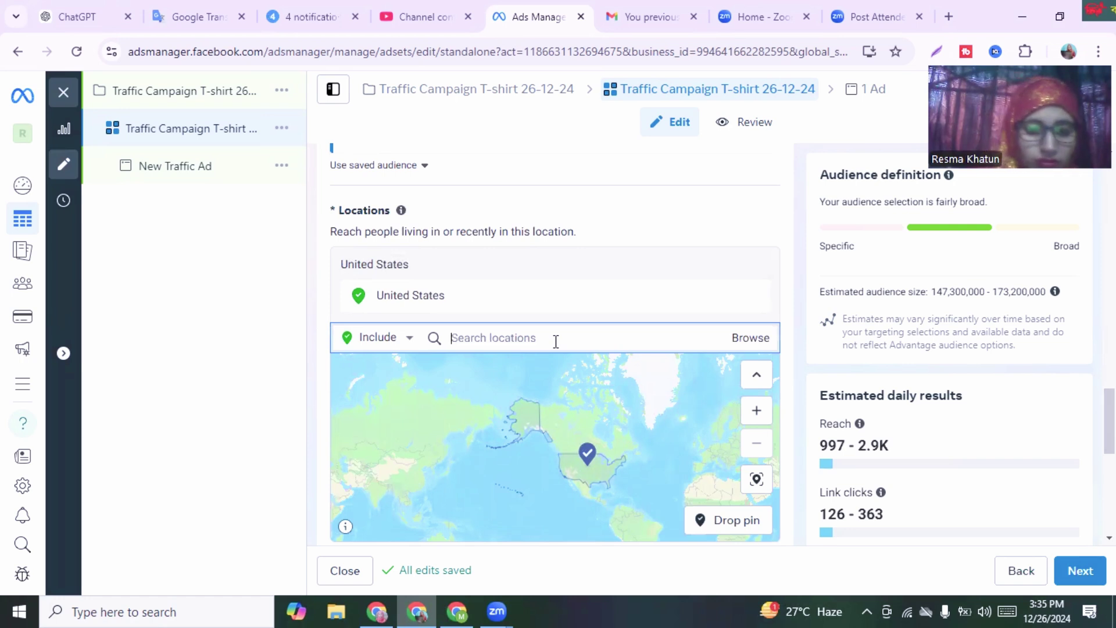
pyautogui.write('d')
pyautogui.write('a')
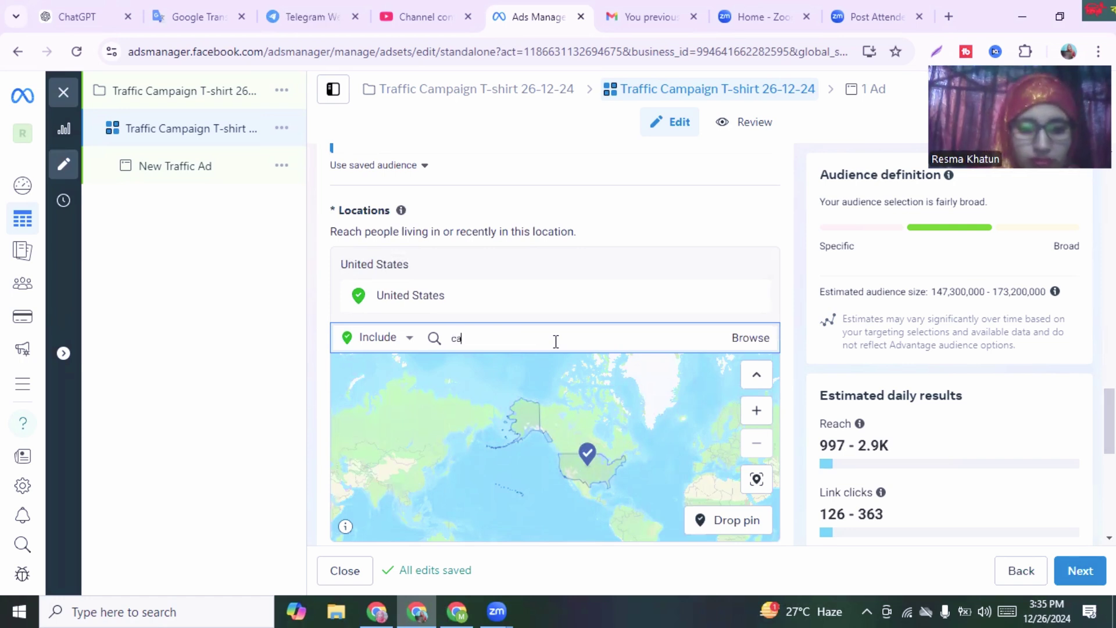
pyautogui.write('lifo')
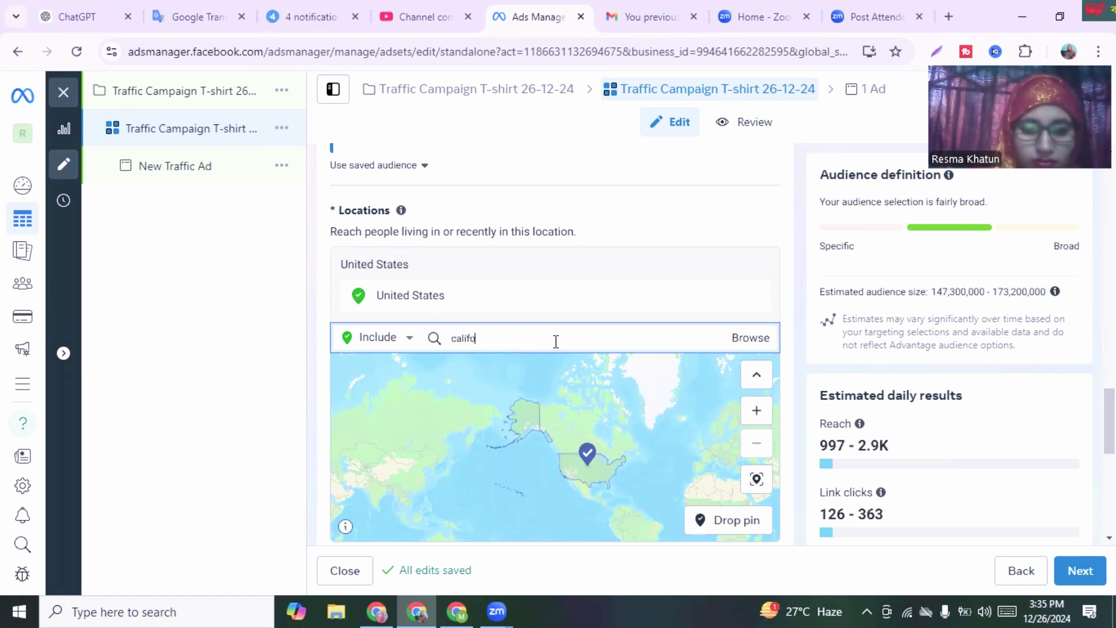
pyautogui.write('niya')
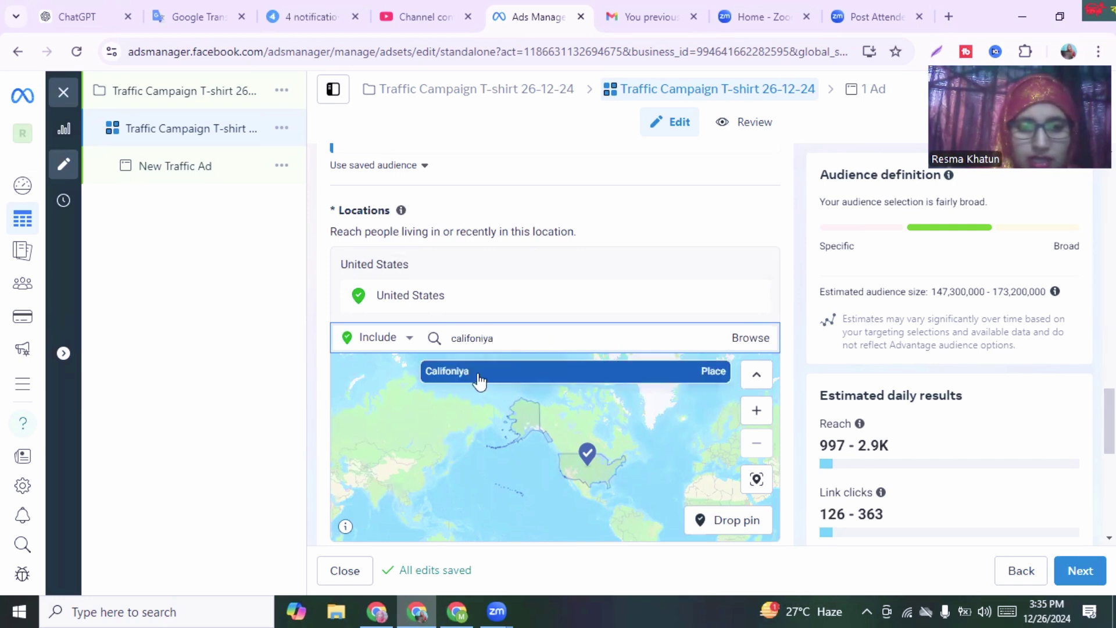
pyautogui.click(479, 375)
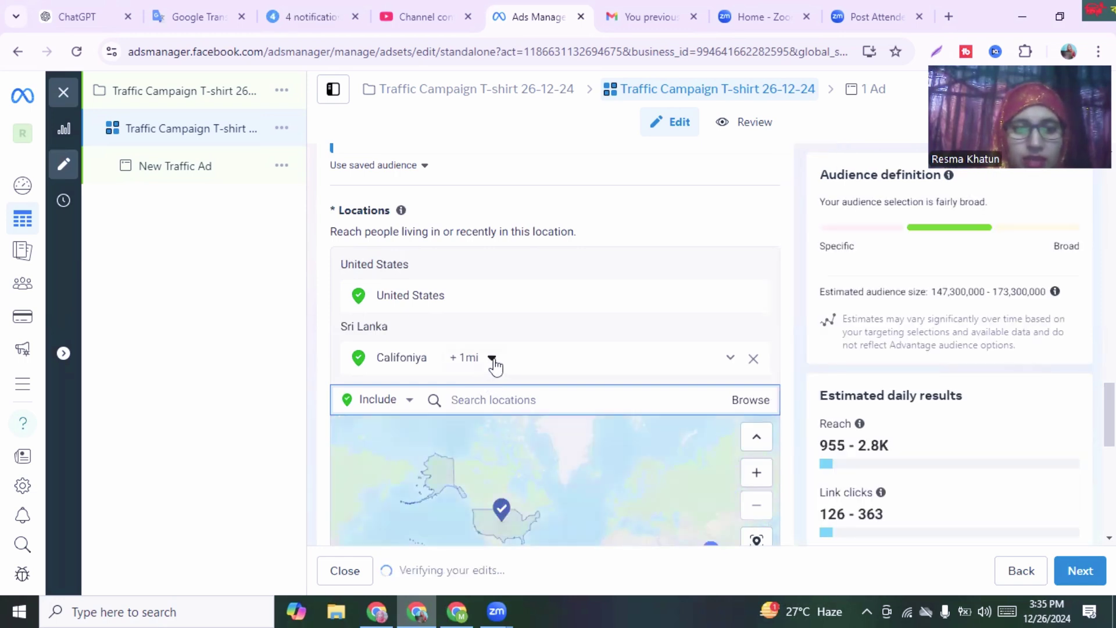
# Step: Set the targeting radius around Califoniya to 30 mi and remove that location from the audience
pyautogui.click(491, 361)
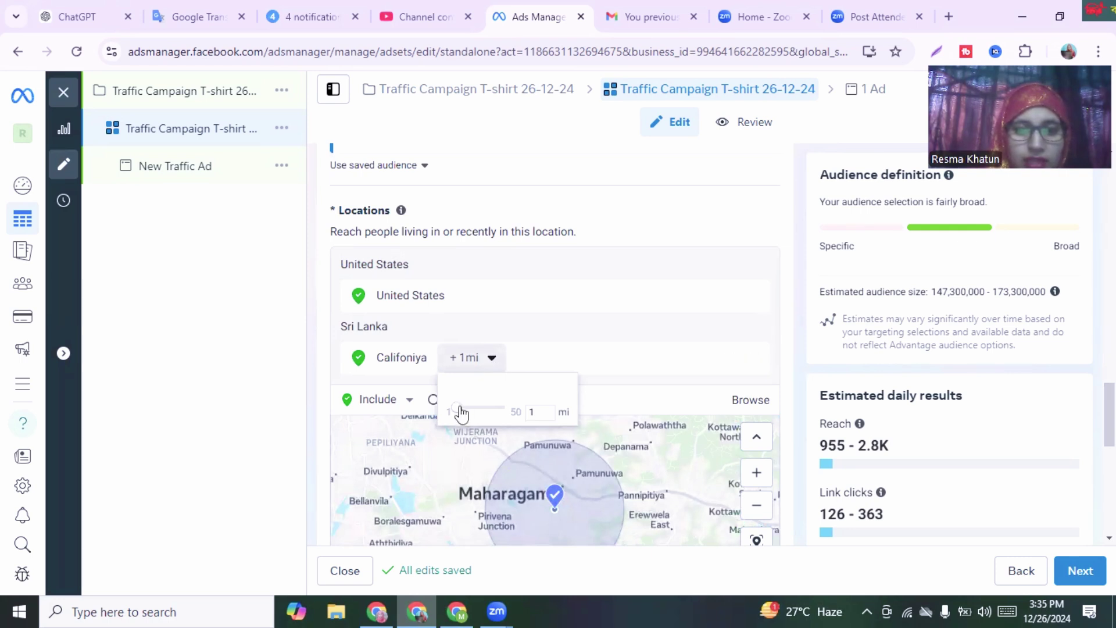
pyautogui.moveTo(461, 414); pyautogui.dragTo(495, 418)
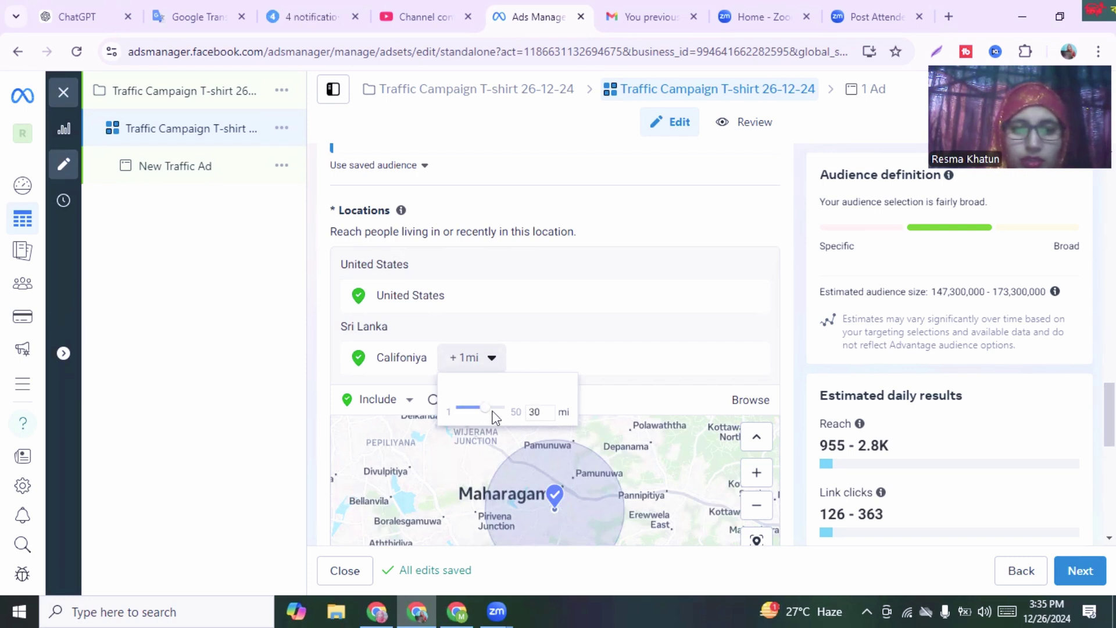
pyautogui.click(652, 336)
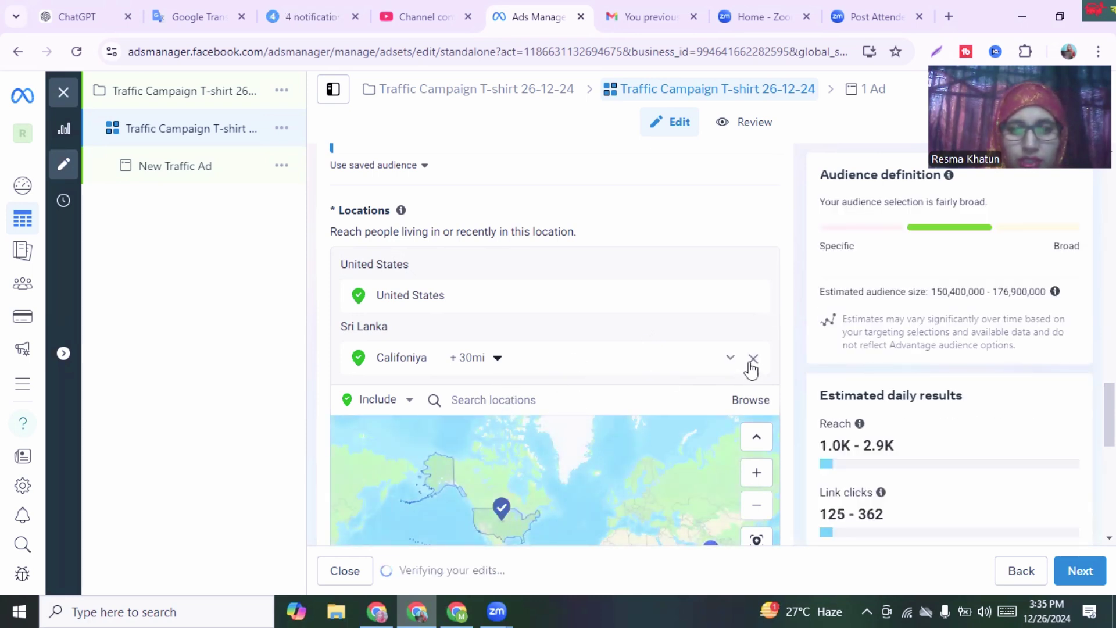
pyautogui.click(753, 359)
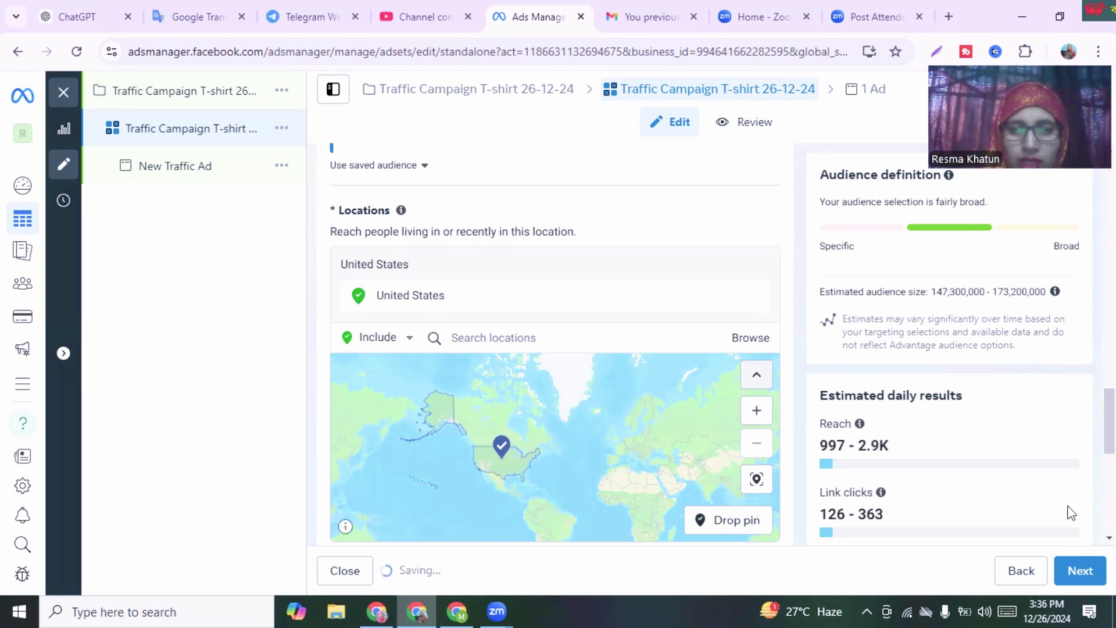
# Step: Request the switch from Advantage+ audience to the original audience options
pyautogui.scroll(-5, 555, 349)
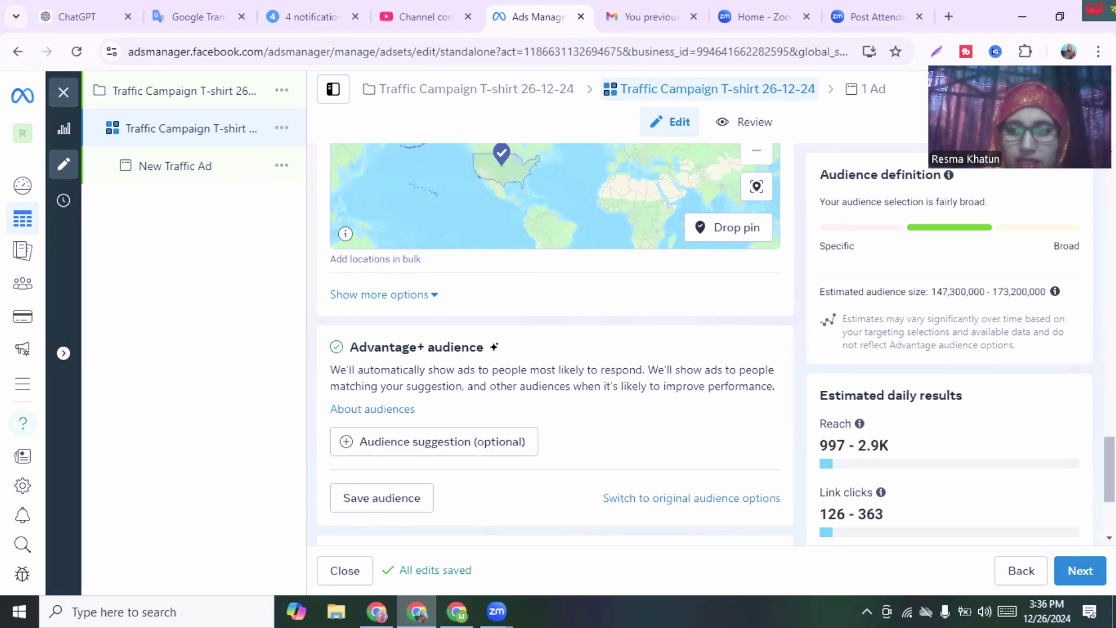
pyautogui.scroll(-3, 1110, 468)
pyautogui.scroll(1, 1109, 494)
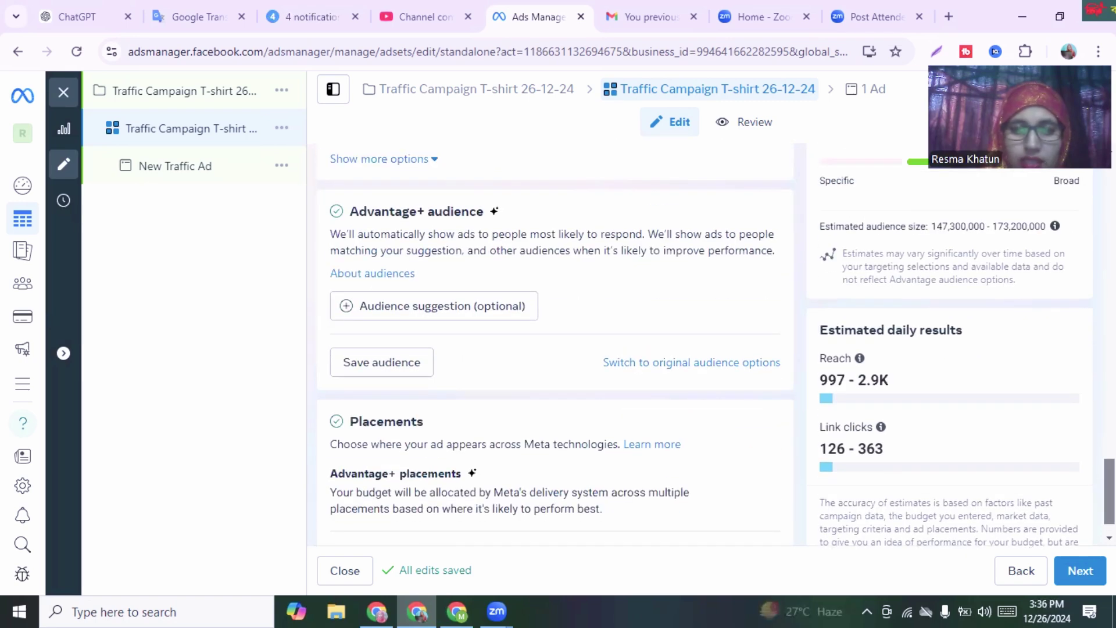
pyautogui.click(684, 366)
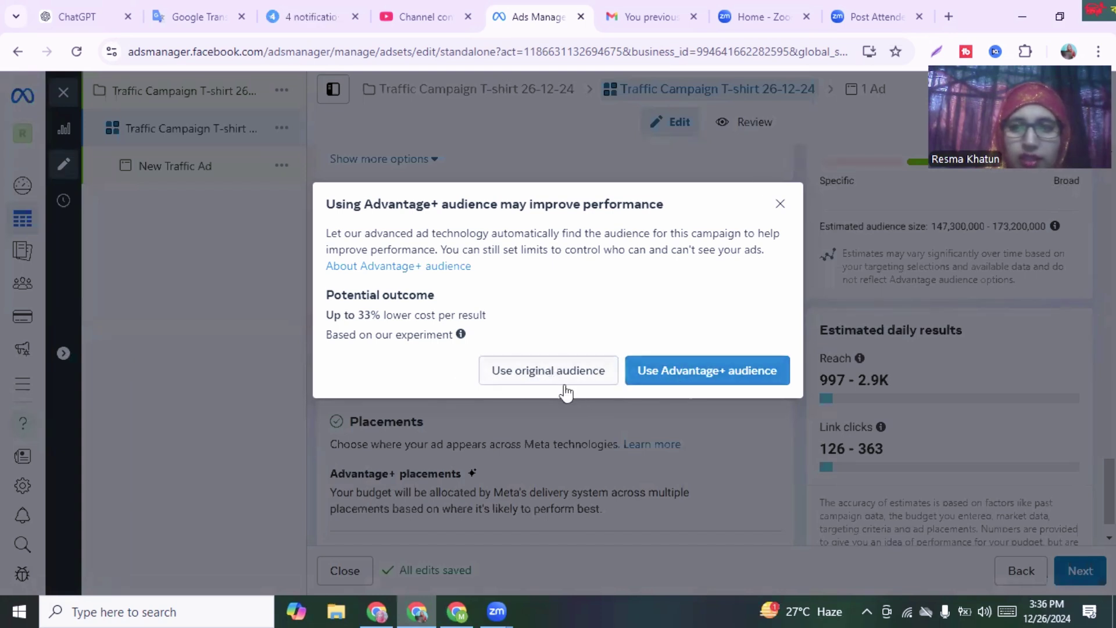
# Step: Capture the Use original audience choice in Lightshot, mark it with a red arrow, discard the capture and return to Ads Manager
pyautogui.click(933, 53)
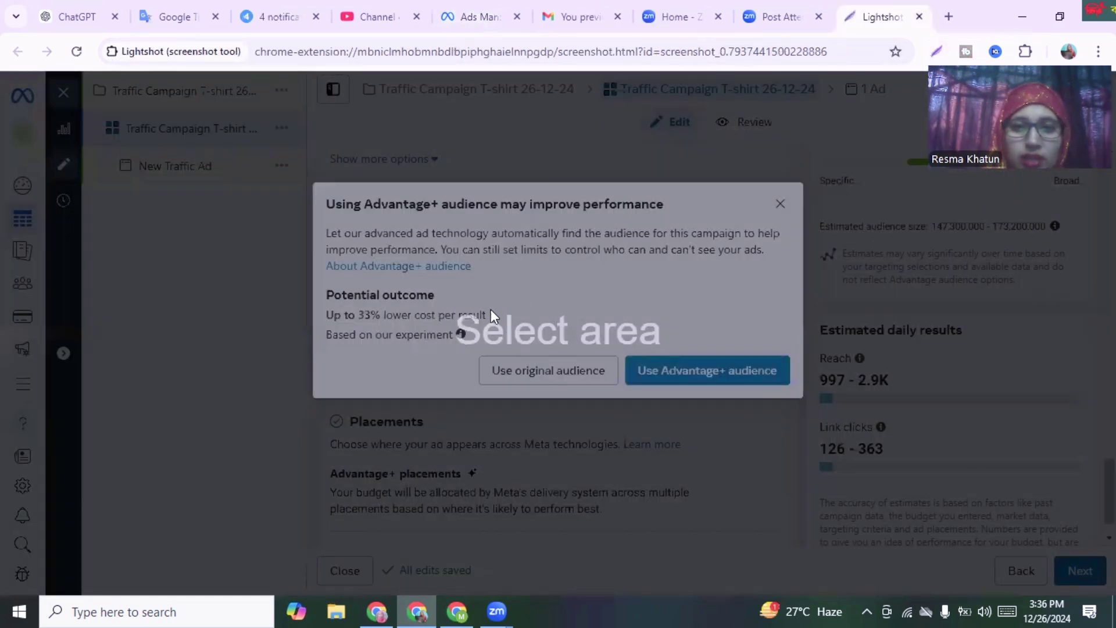
pyautogui.moveTo(453, 332); pyautogui.dragTo(673, 403)
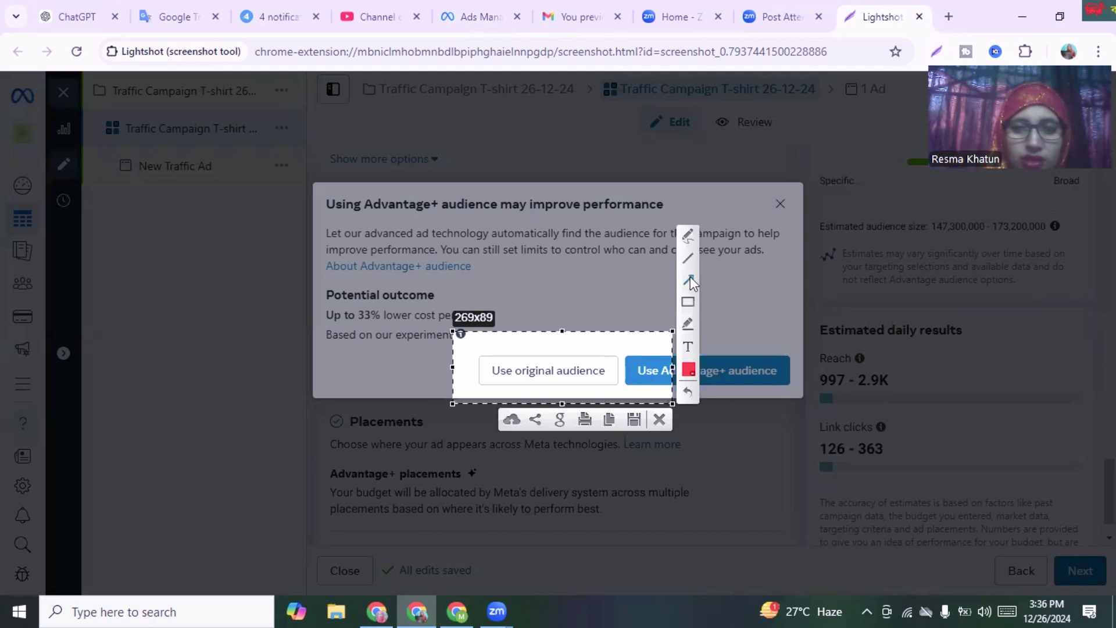
pyautogui.moveTo(630, 286); pyautogui.dragTo(551, 361)
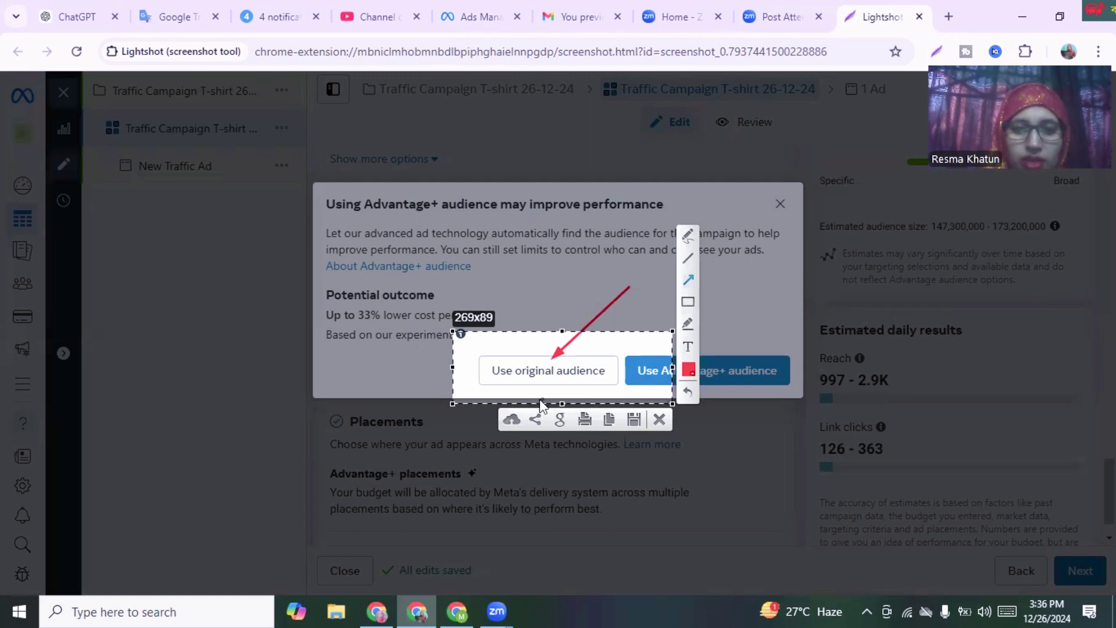
pyautogui.click(661, 422)
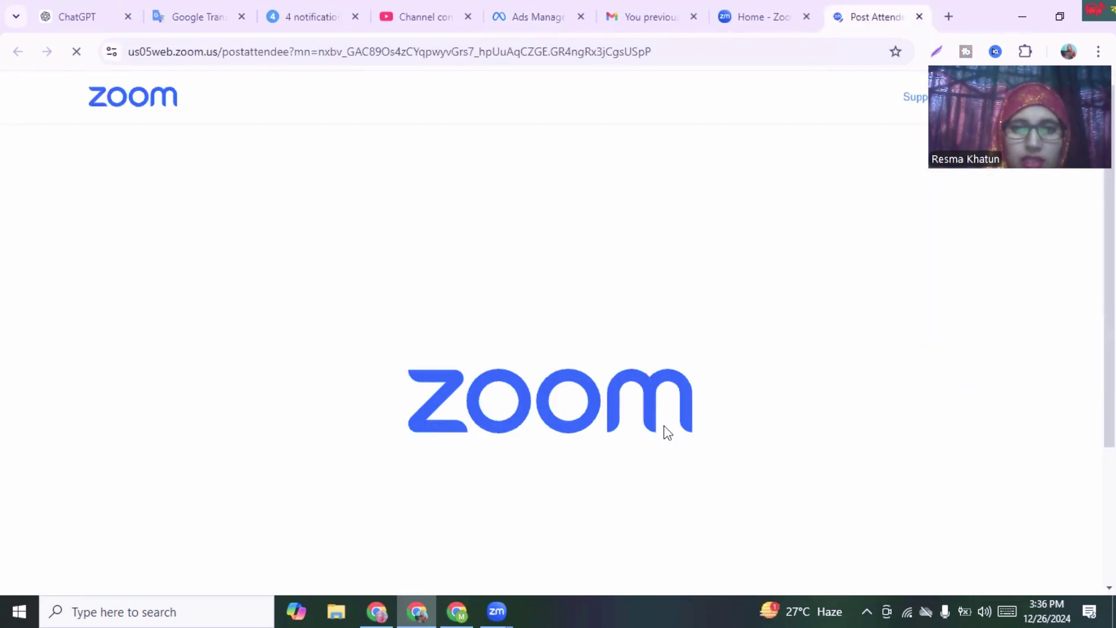
pyautogui.click(528, 15)
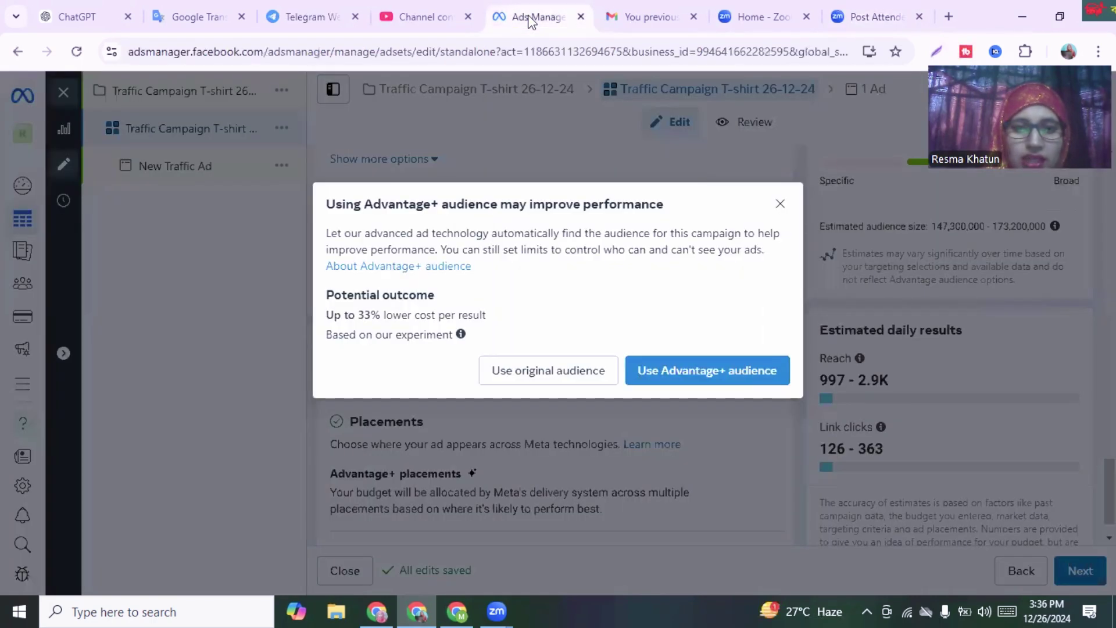
# Step: Confirm using the original audience and review its custom audience, location, age and gender settings
pyautogui.click(532, 372)
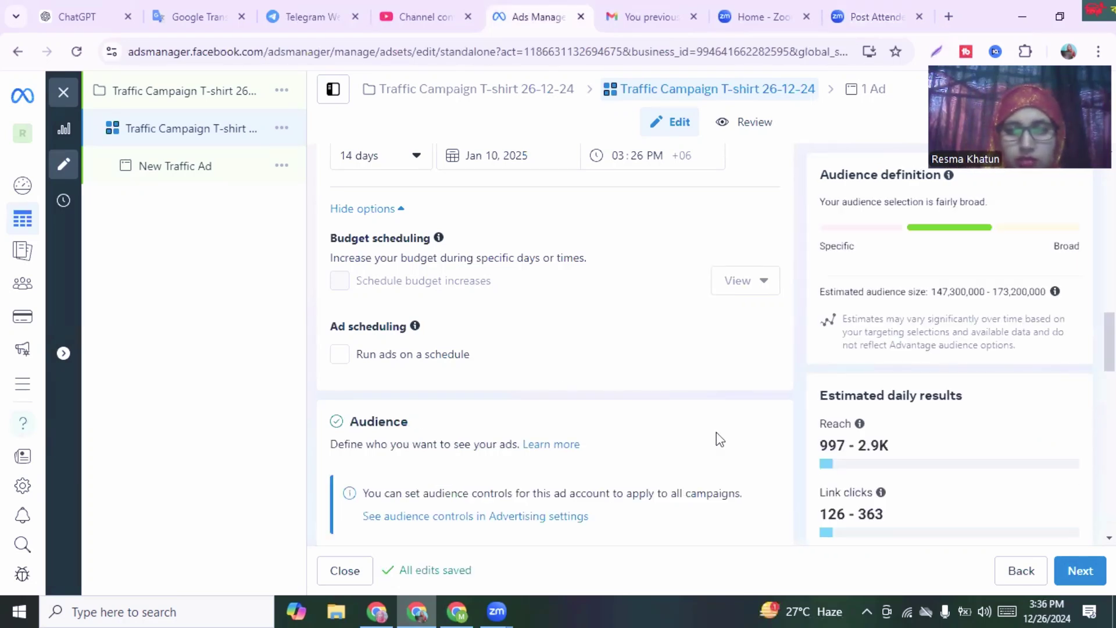
pyautogui.scroll(-3, 1110, 343)
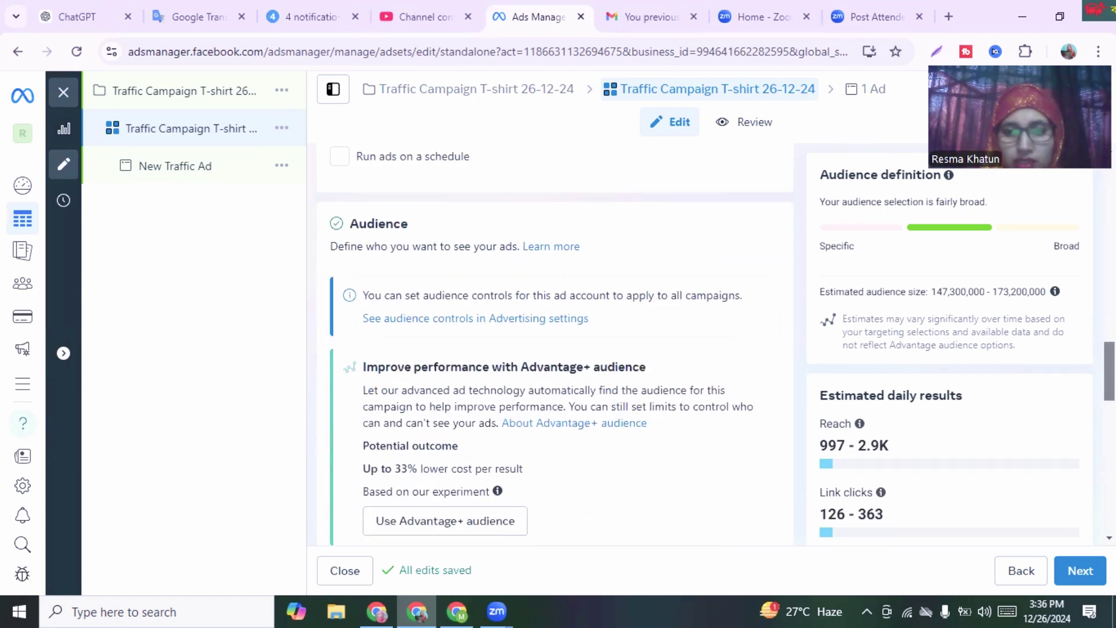
pyautogui.scroll(-1, 555, 348)
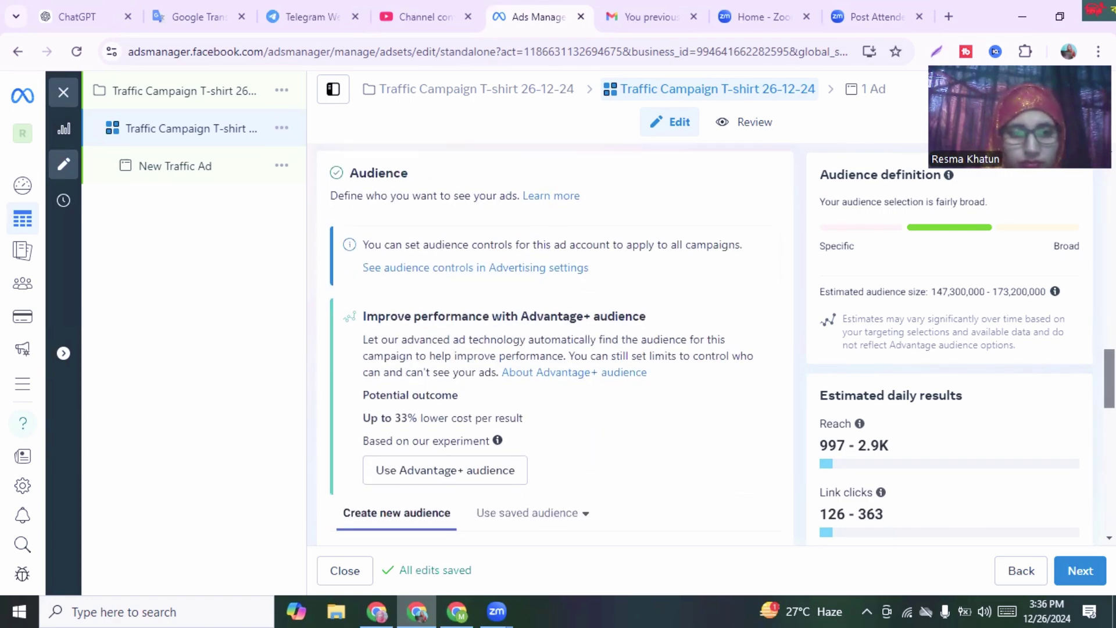
pyautogui.scroll(-3, 556, 343)
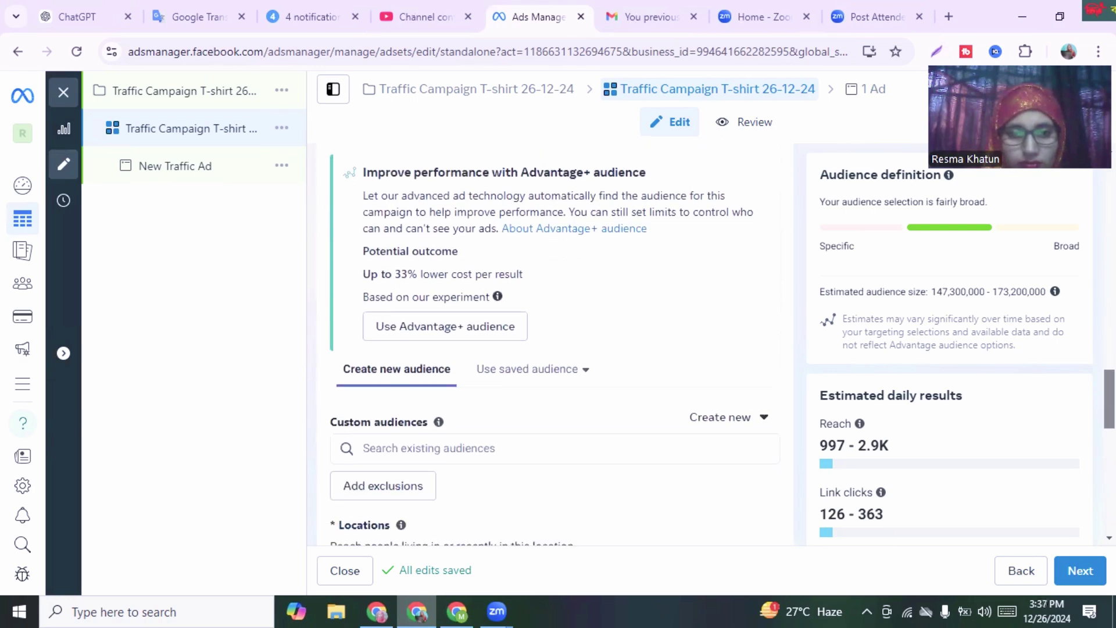
pyautogui.scroll(4, 555, 343)
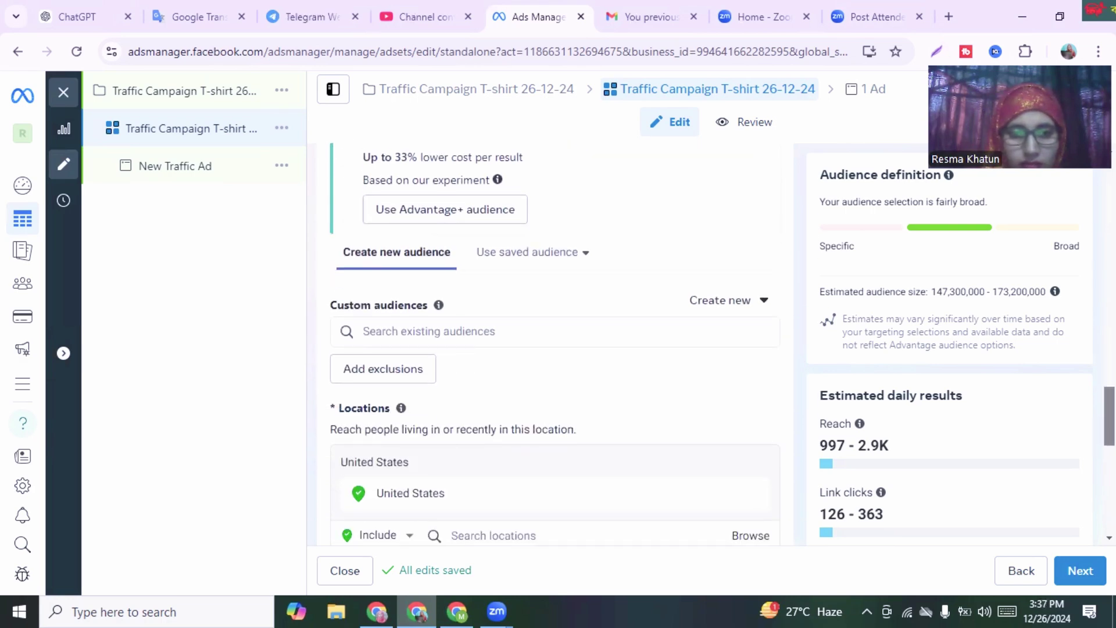
pyautogui.scroll(-7, 555, 343)
pyautogui.scroll(2, 555, 343)
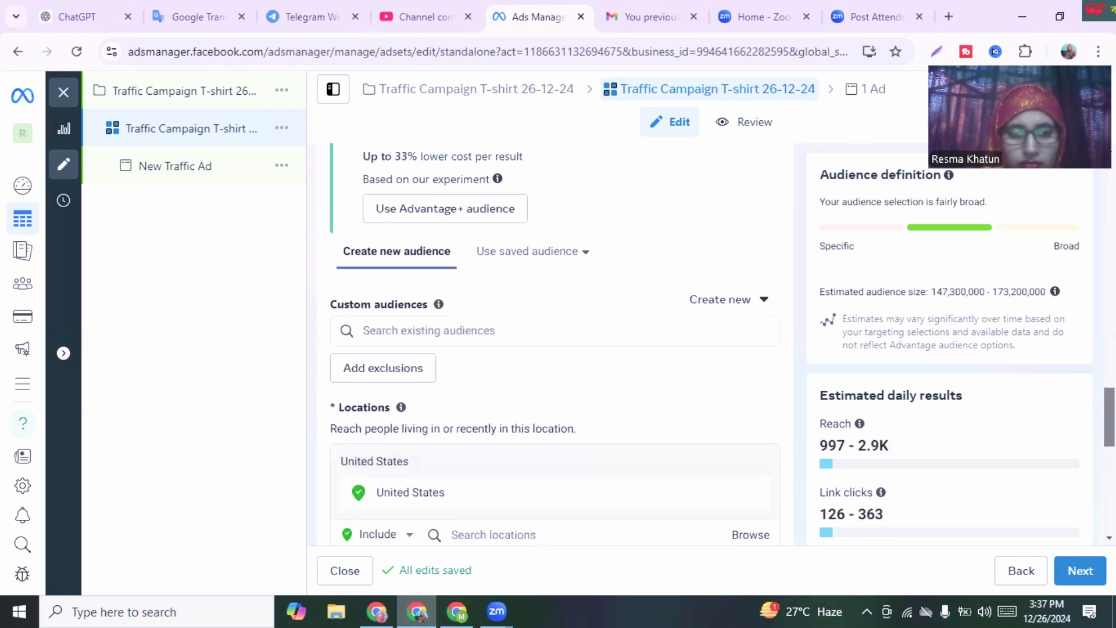
pyautogui.scroll(-4, 555, 343)
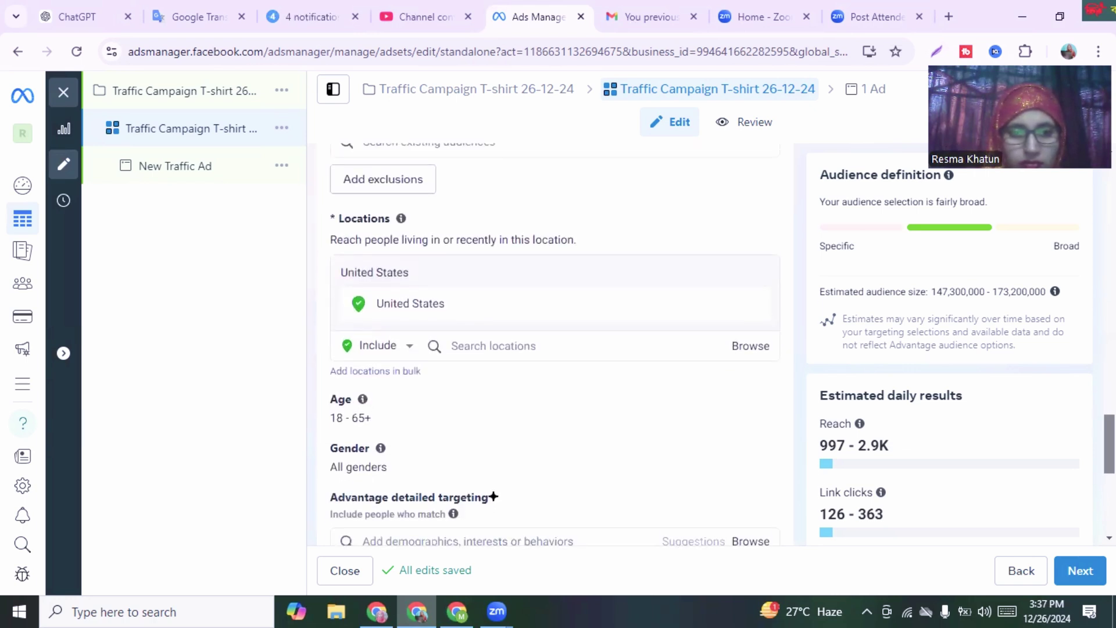
pyautogui.scroll(-1, 555, 343)
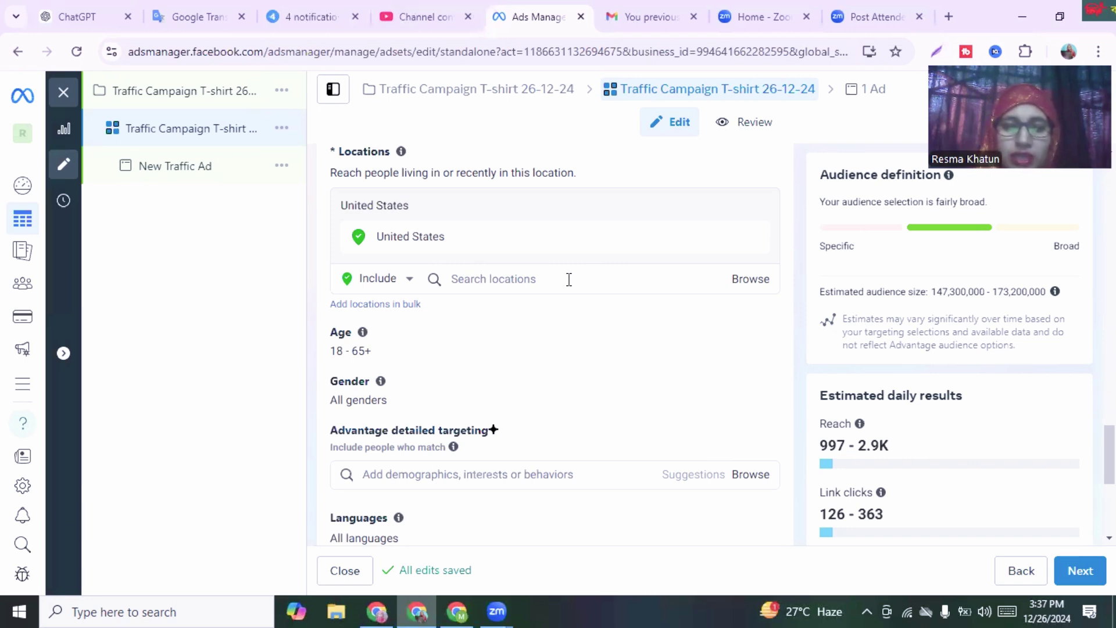
# Step: Examine the location browsing categories and the age, gender, detailed targeting and language settings of the original audience
pyautogui.click(755, 285)
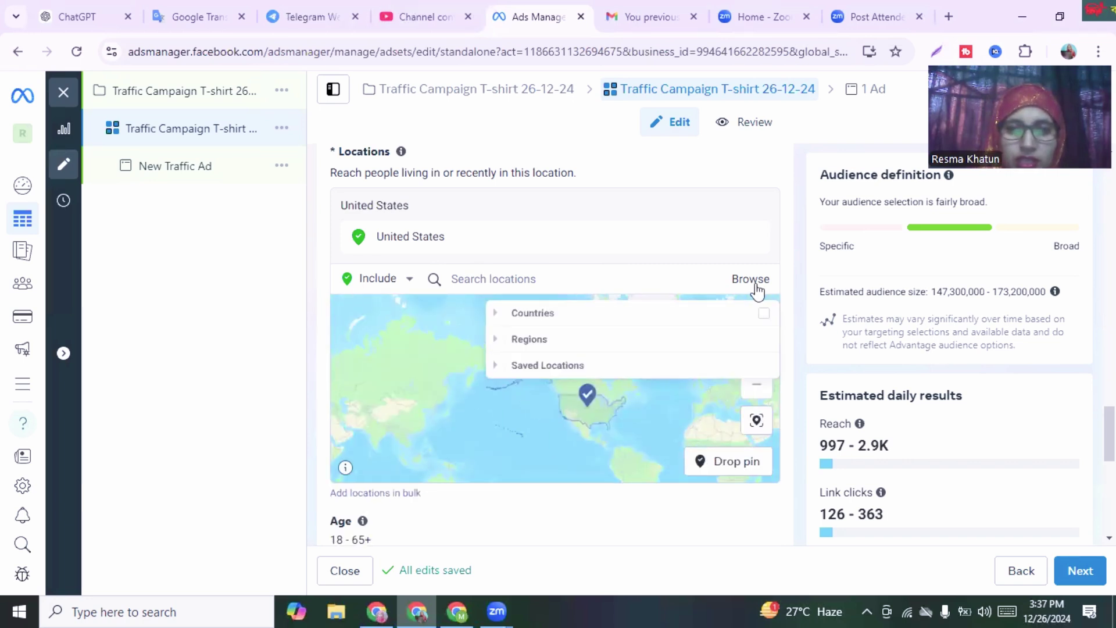
pyautogui.click(616, 285)
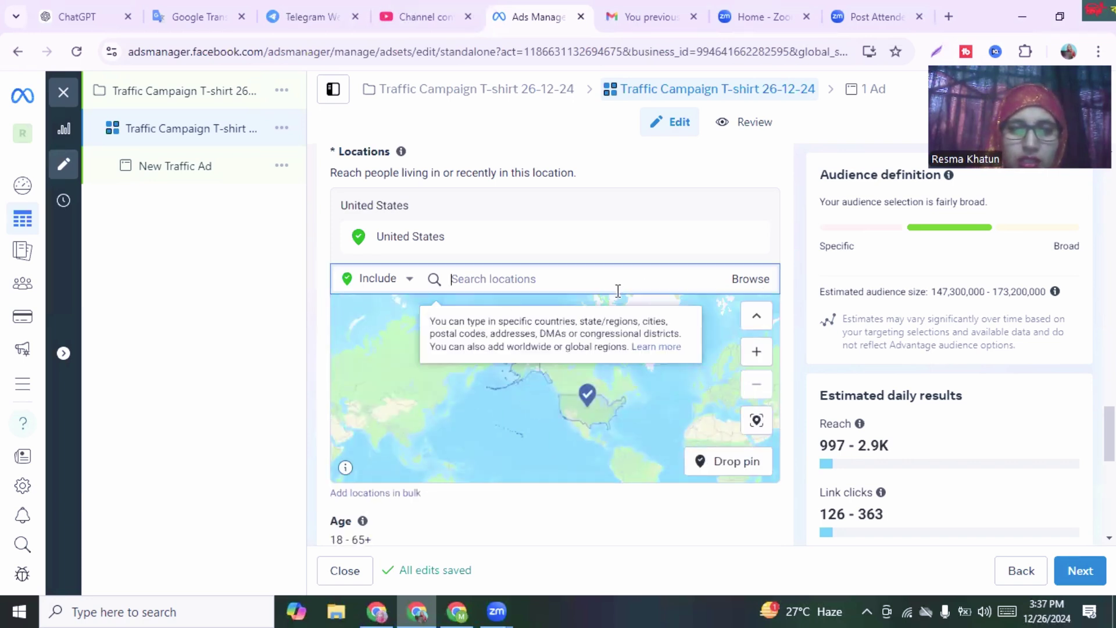
pyautogui.click(532, 549)
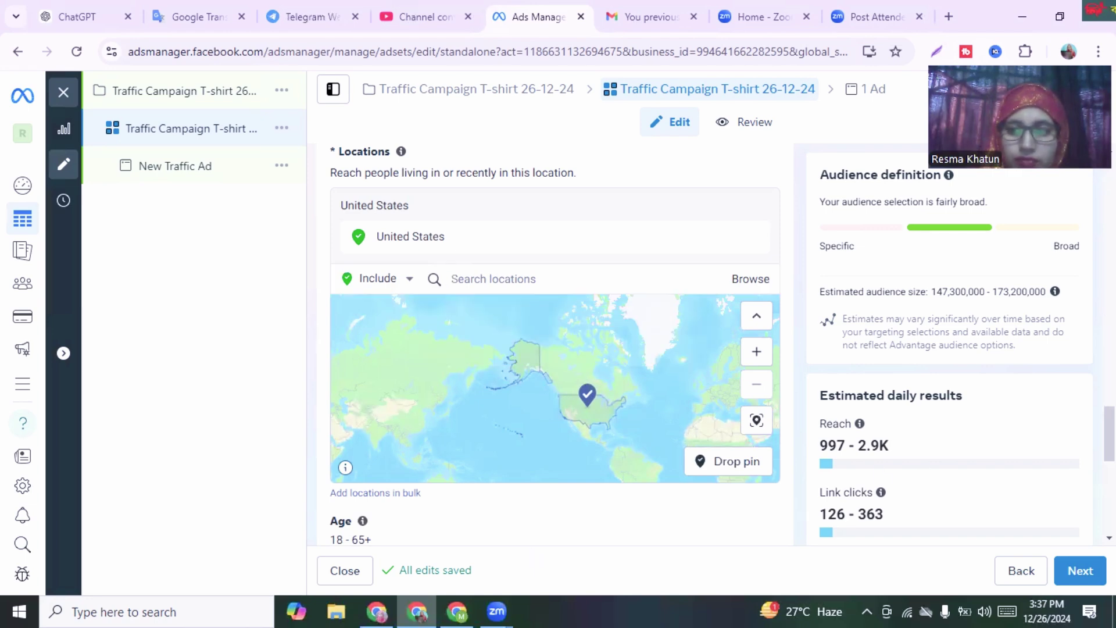
pyautogui.scroll(-5, 555, 343)
pyautogui.scroll(1, 555, 343)
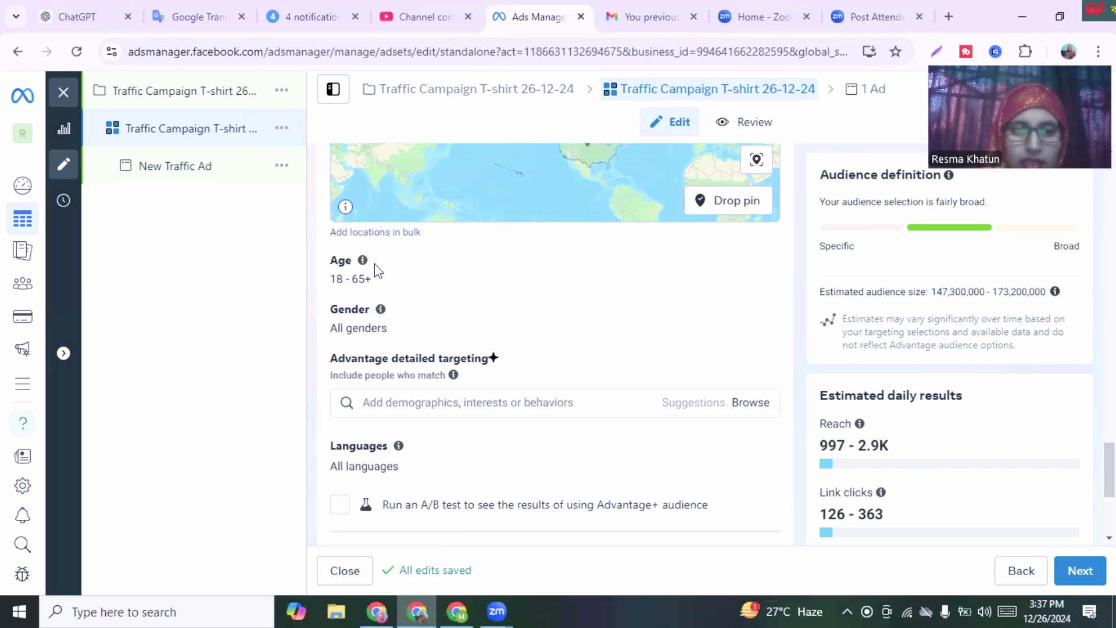
pyautogui.moveTo(366, 277)
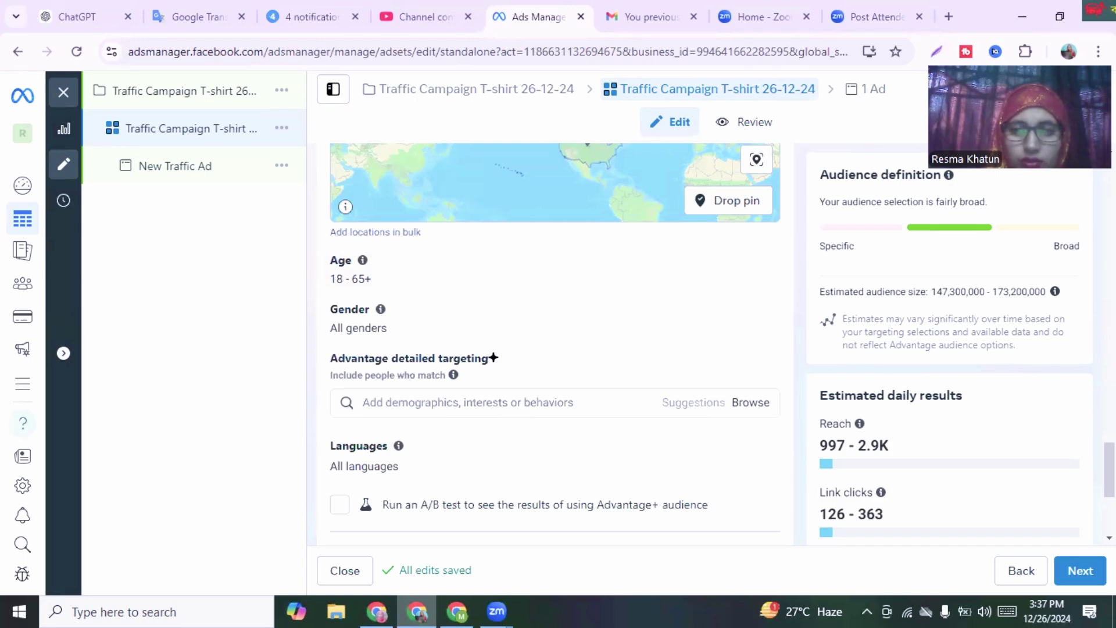
pyautogui.scroll(6, 556, 343)
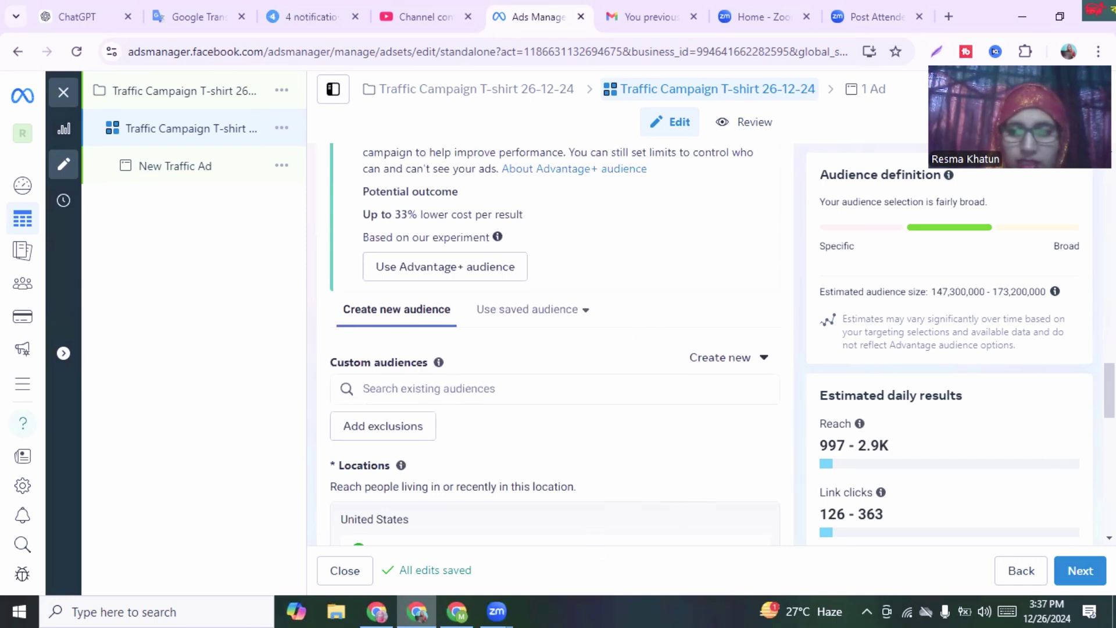
pyautogui.scroll(4, 555, 343)
pyautogui.scroll(-10, 556, 342)
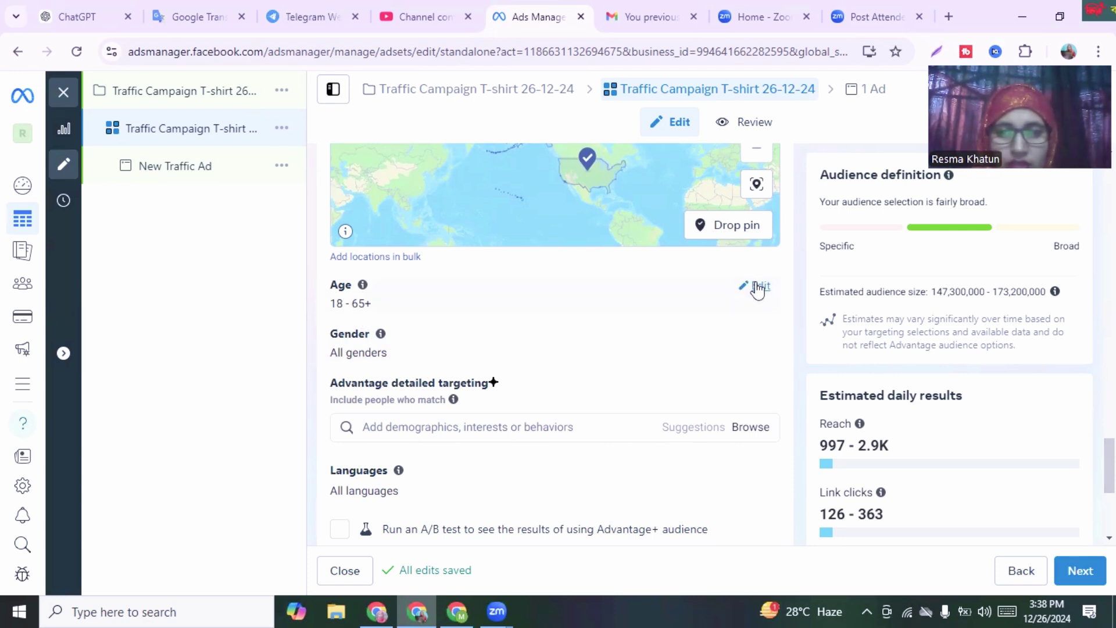
# Step: Set the audience age range to a minimum of 20 and a maximum of 45
pyautogui.click(756, 285)
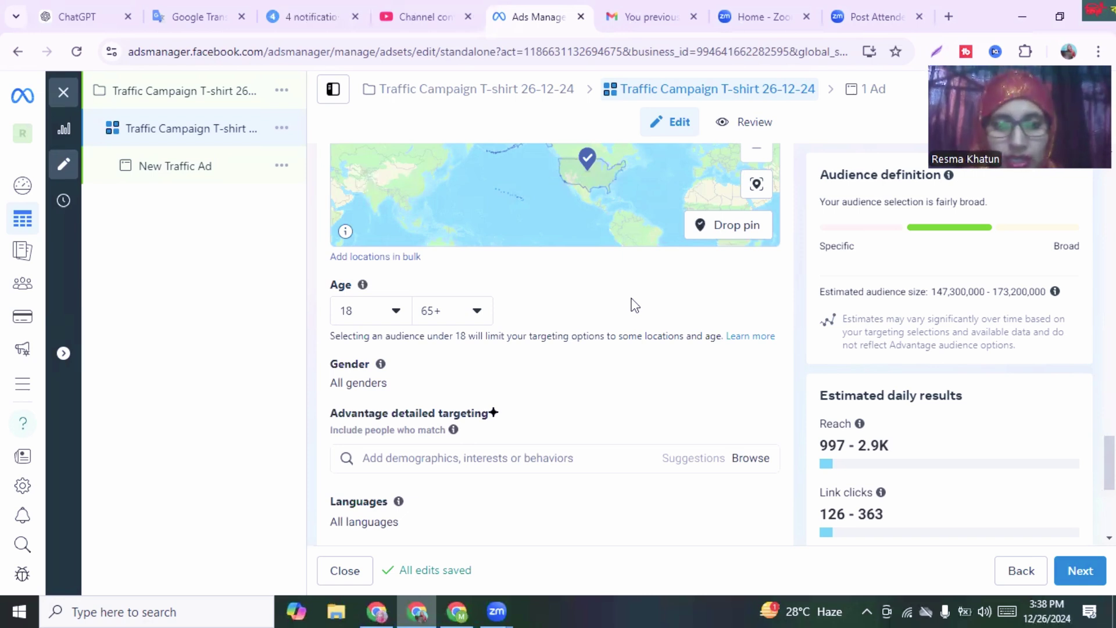
pyautogui.click(396, 313)
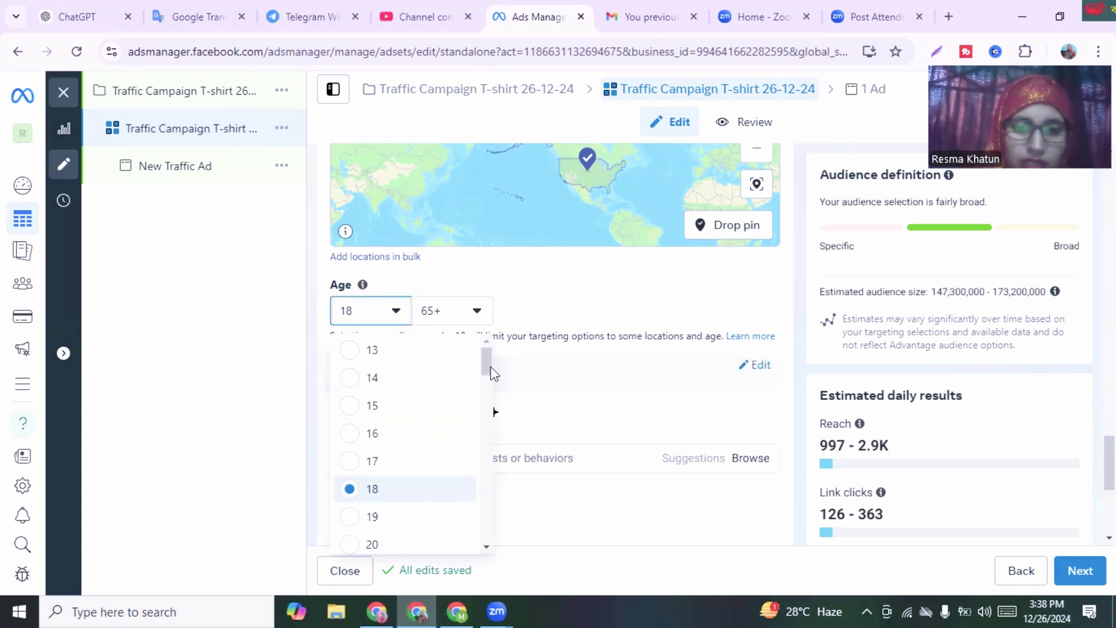
pyautogui.moveTo(487, 366); pyautogui.dragTo(491, 394)
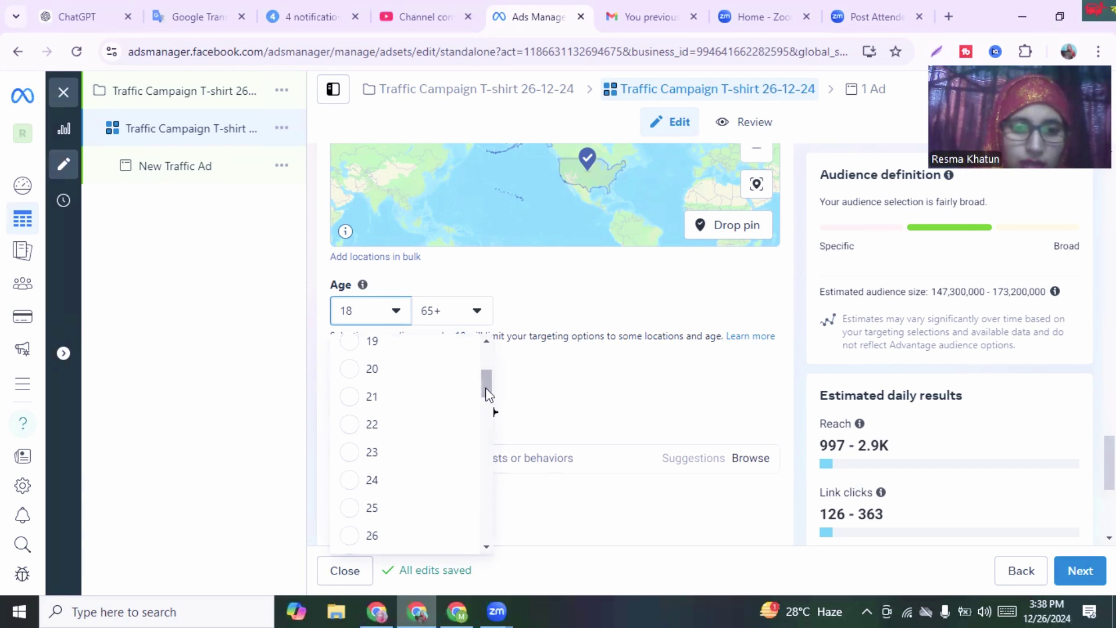
pyautogui.click(349, 370)
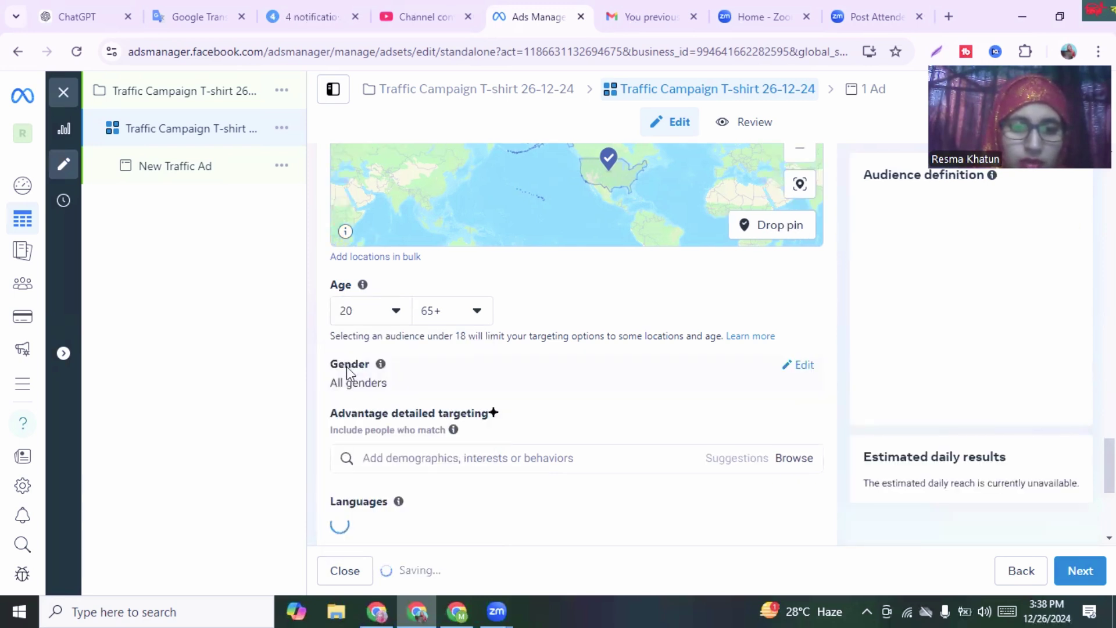
pyautogui.click(477, 313)
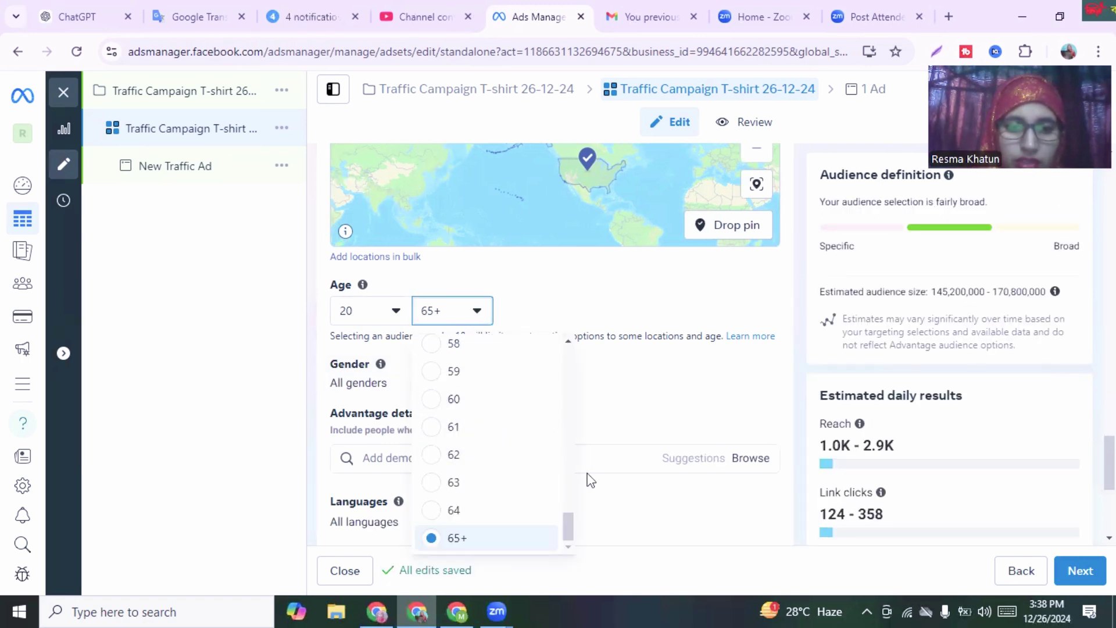
pyautogui.moveTo(571, 526); pyautogui.dragTo(572, 469)
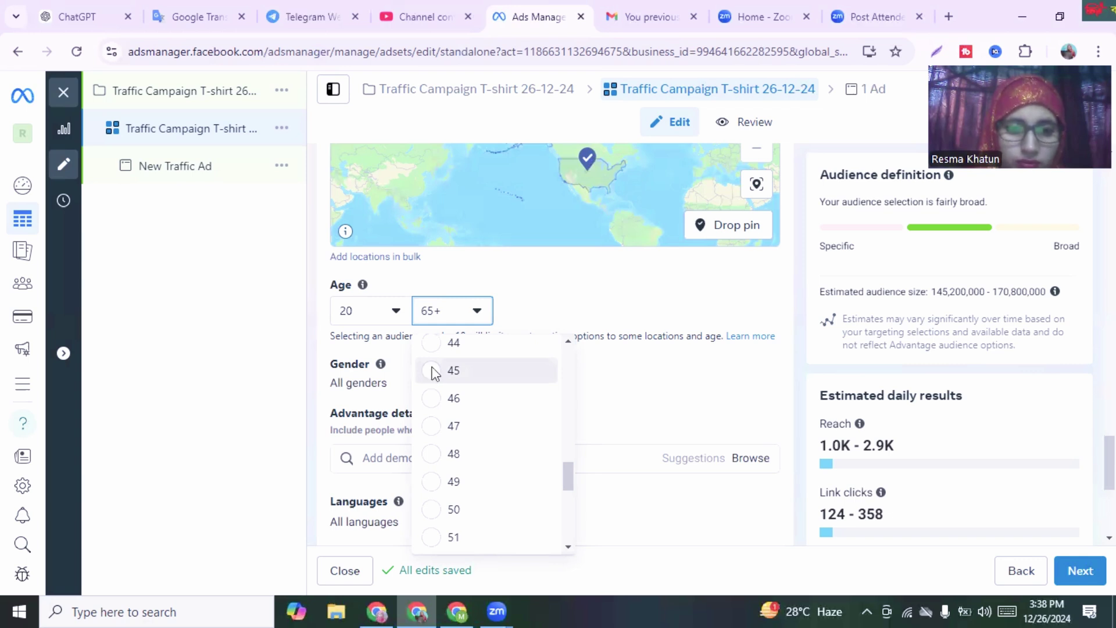
pyautogui.click(433, 372)
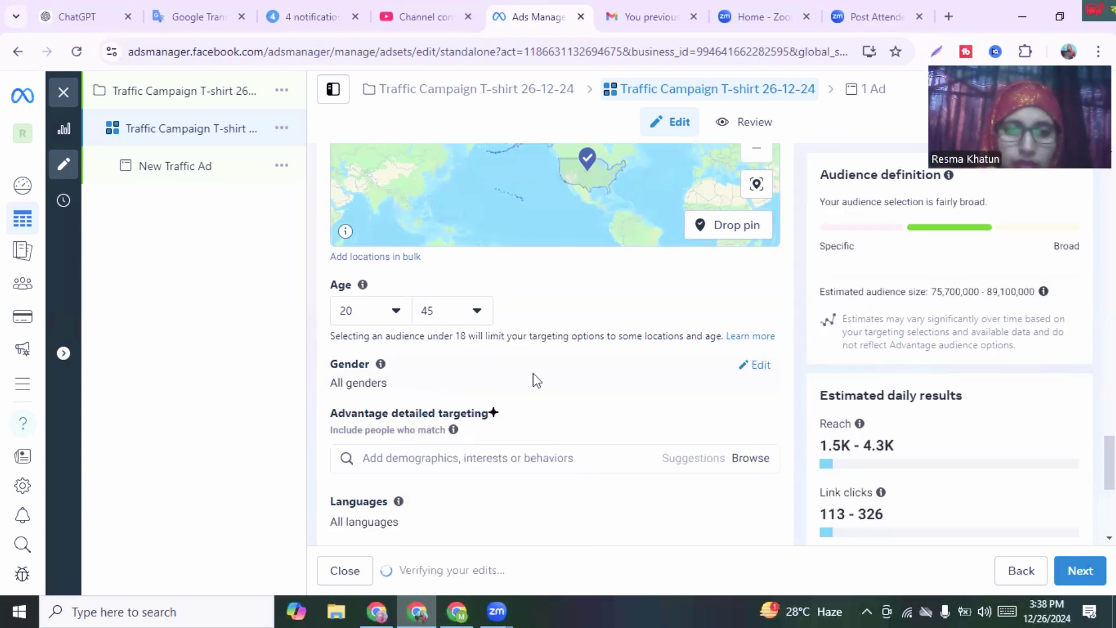
# Step: Restrict the audience gender to Men
pyautogui.click(761, 369)
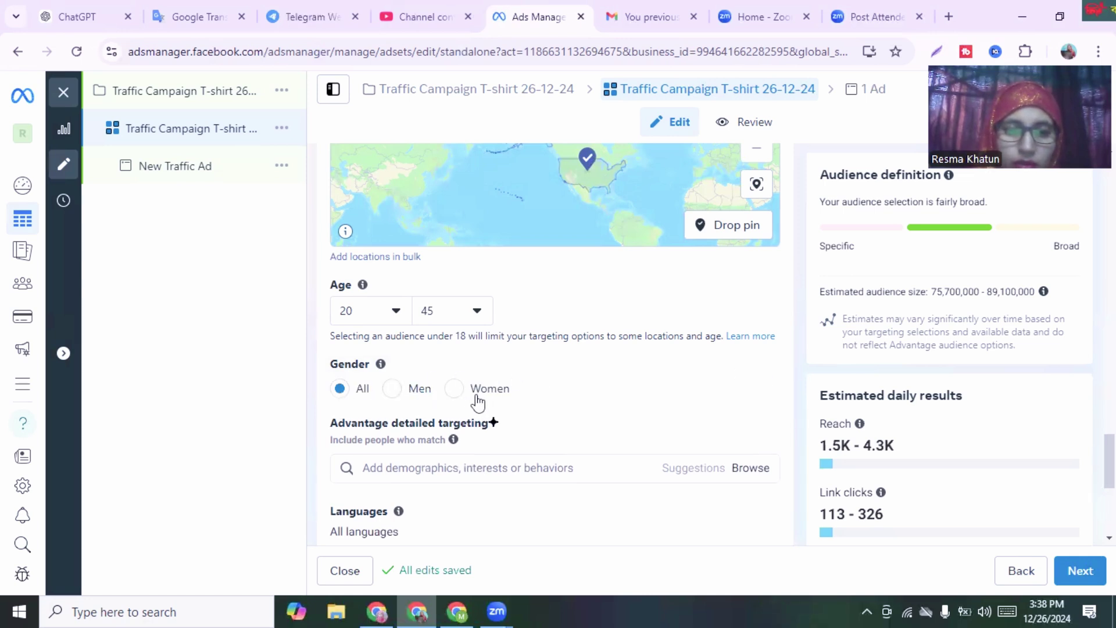
pyautogui.click(391, 389)
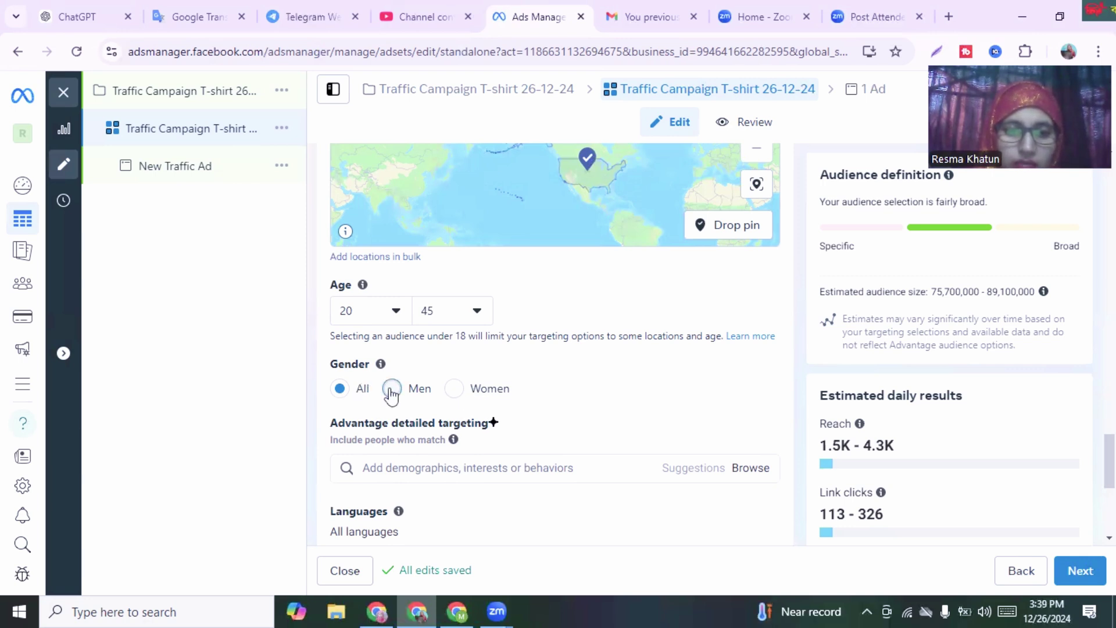
pyautogui.click(391, 389)
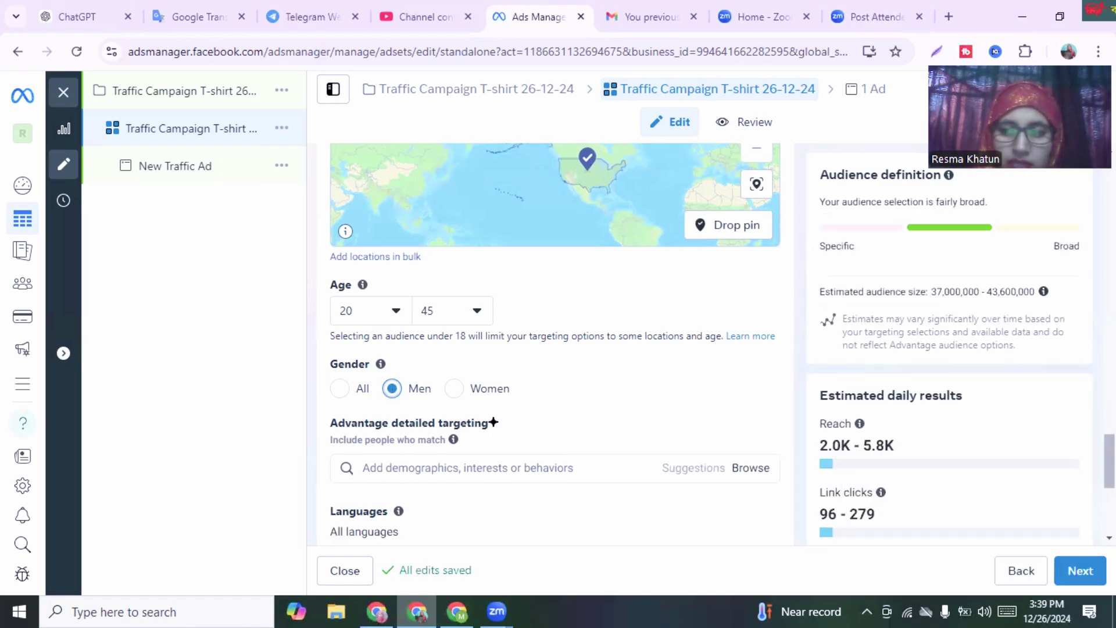
# Step: Examine the detailed targeting section, including its Demographics categories, the Parents subcategory and the suggestions list
pyautogui.scroll(-5, 1079, 430)
pyautogui.moveTo(1110, 505); pyautogui.dragTo(1110, 505)
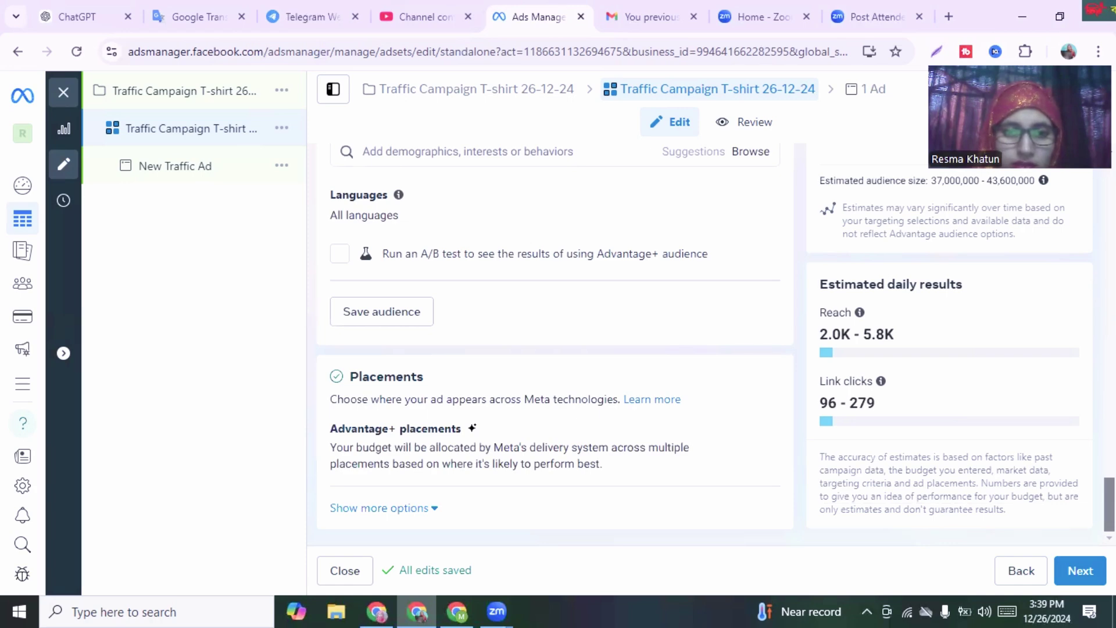
pyautogui.scroll(3, 782, 440)
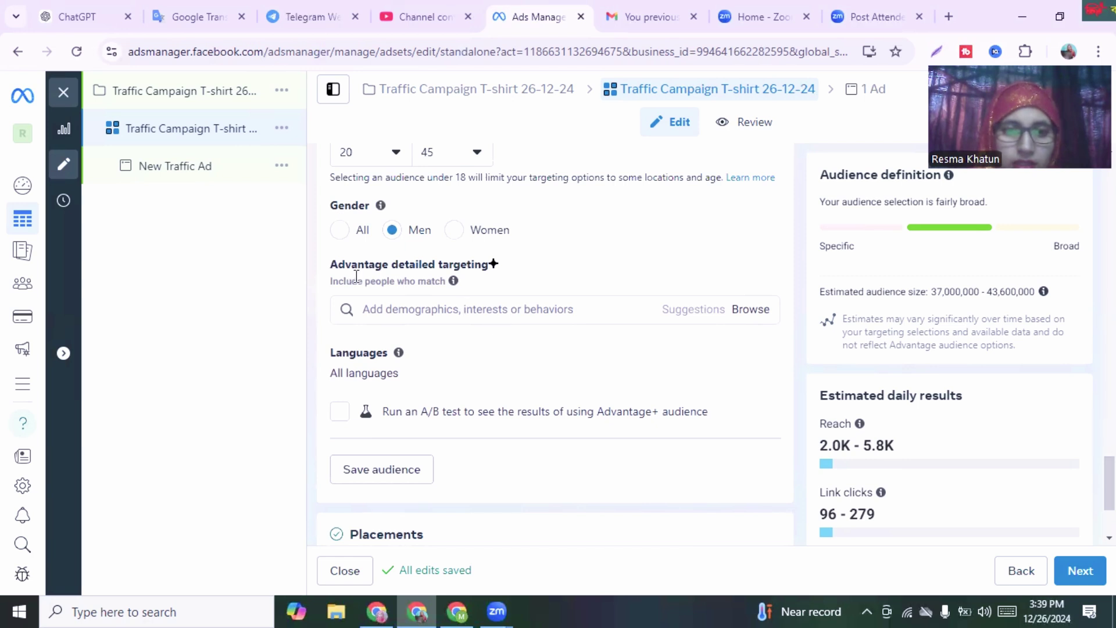
pyautogui.moveTo(453, 281)
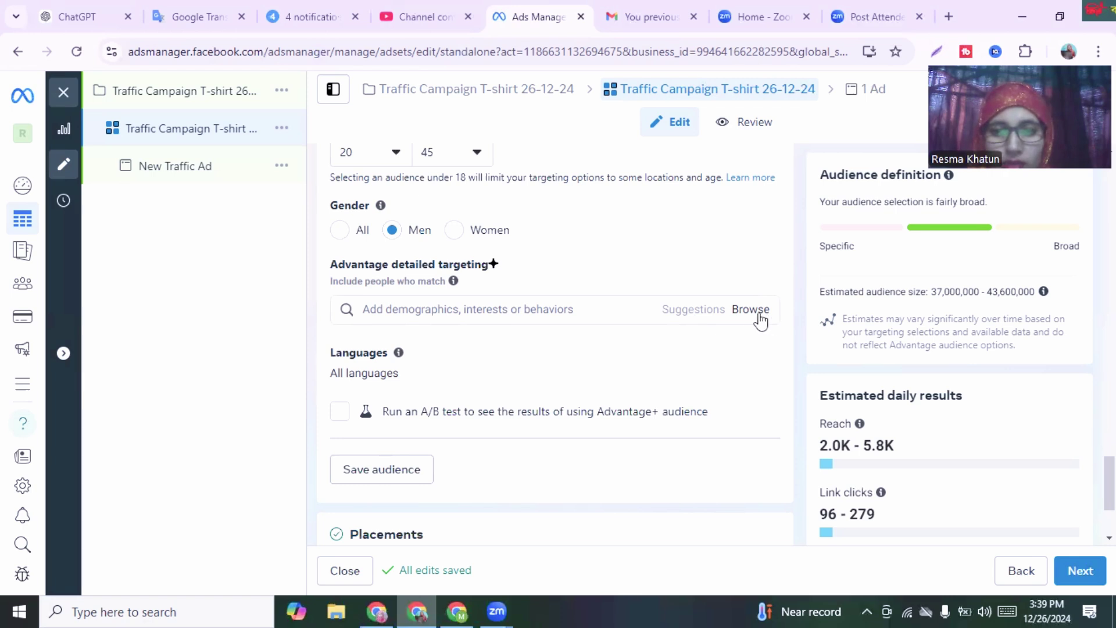
pyautogui.click(582, 308)
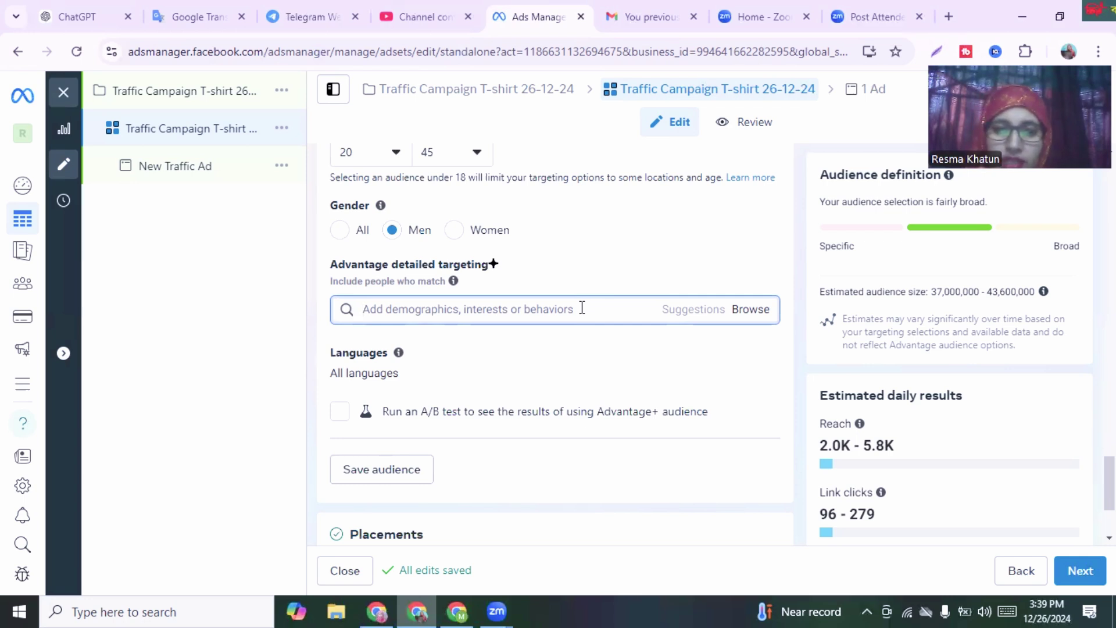
pyautogui.click(745, 313)
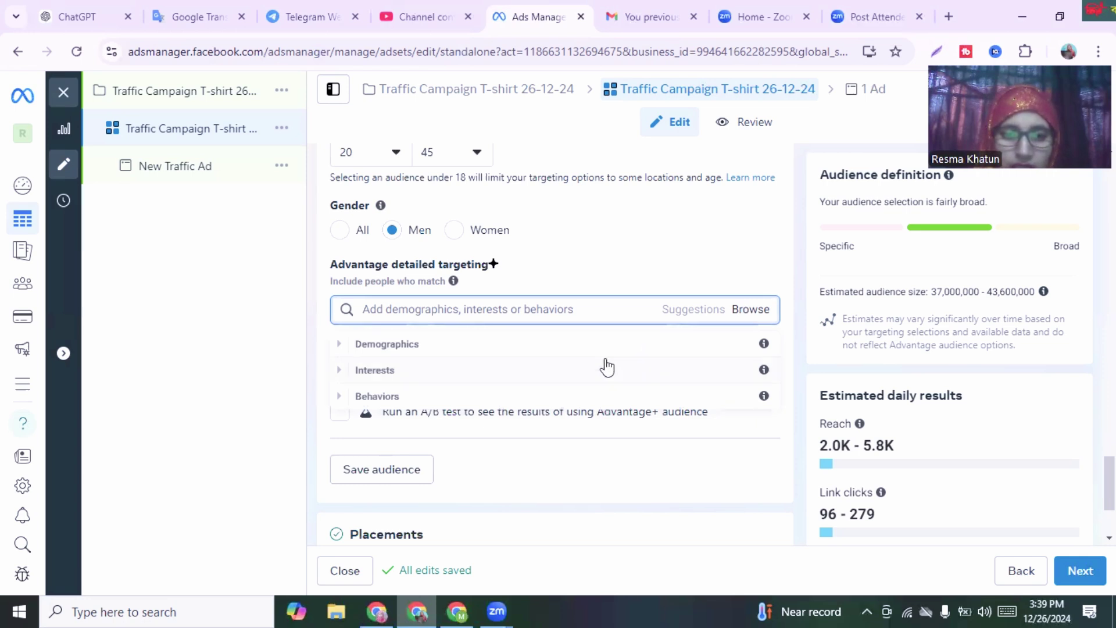
pyautogui.click(542, 348)
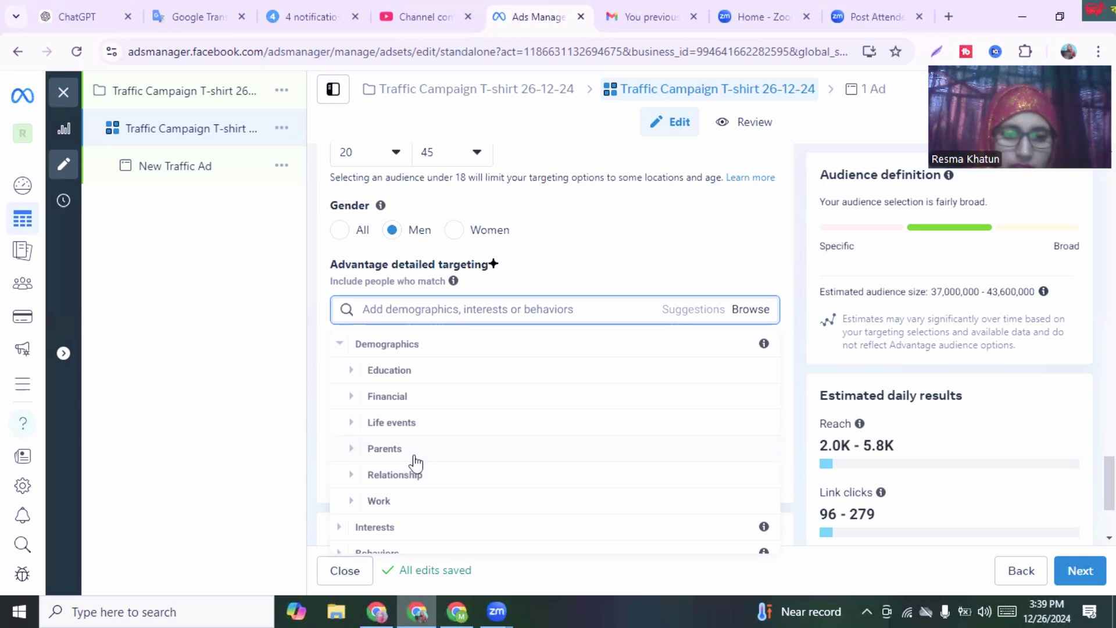
pyautogui.click(386, 449)
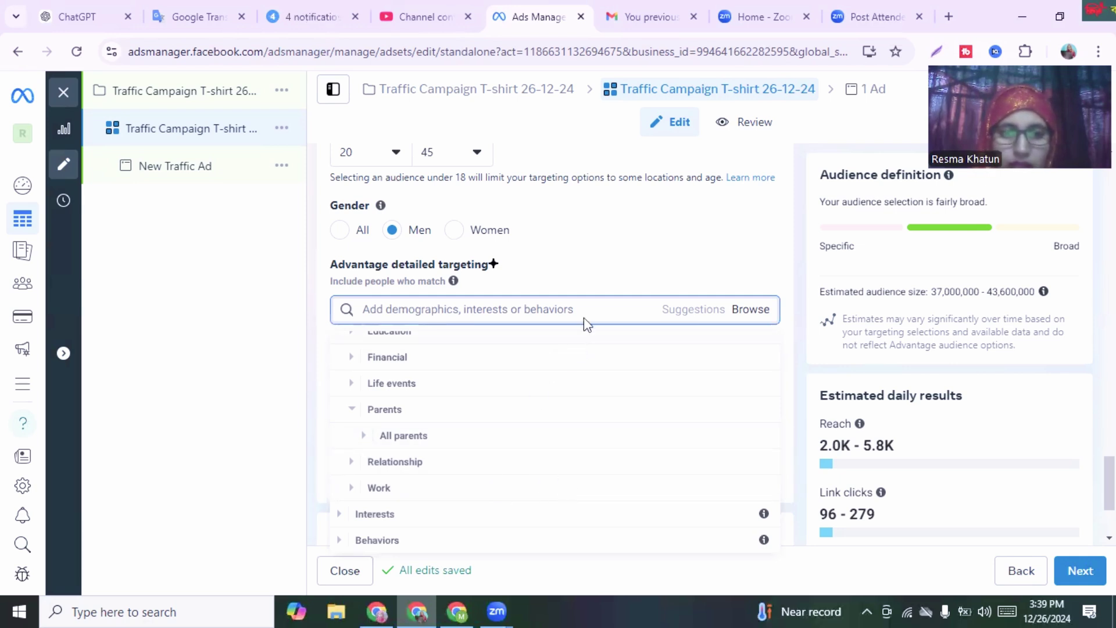
pyautogui.press('Escape')
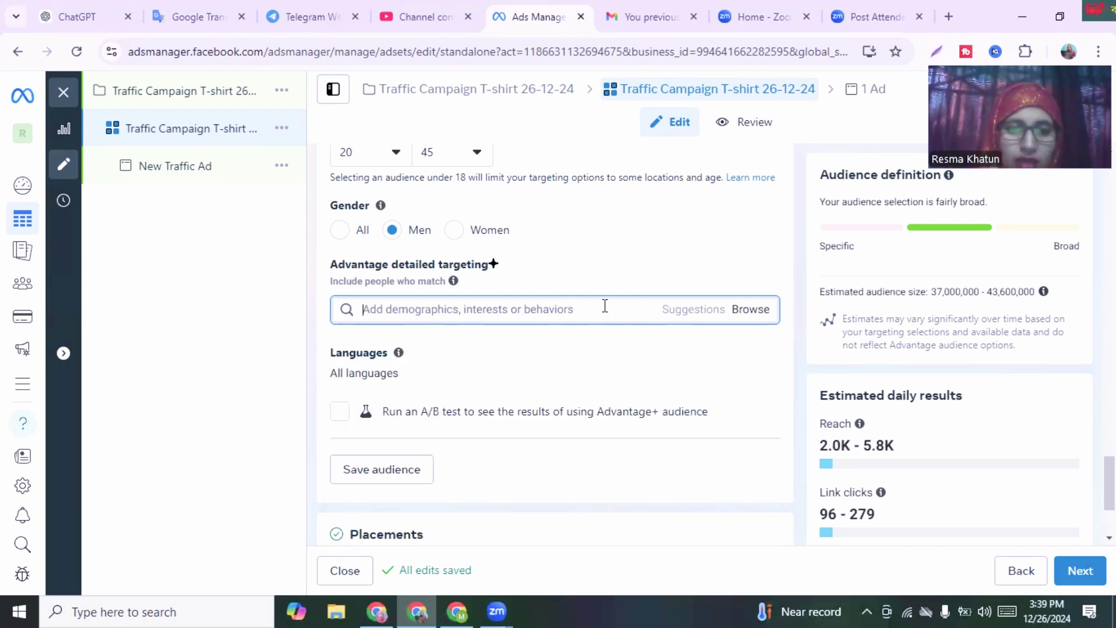
pyautogui.click(687, 311)
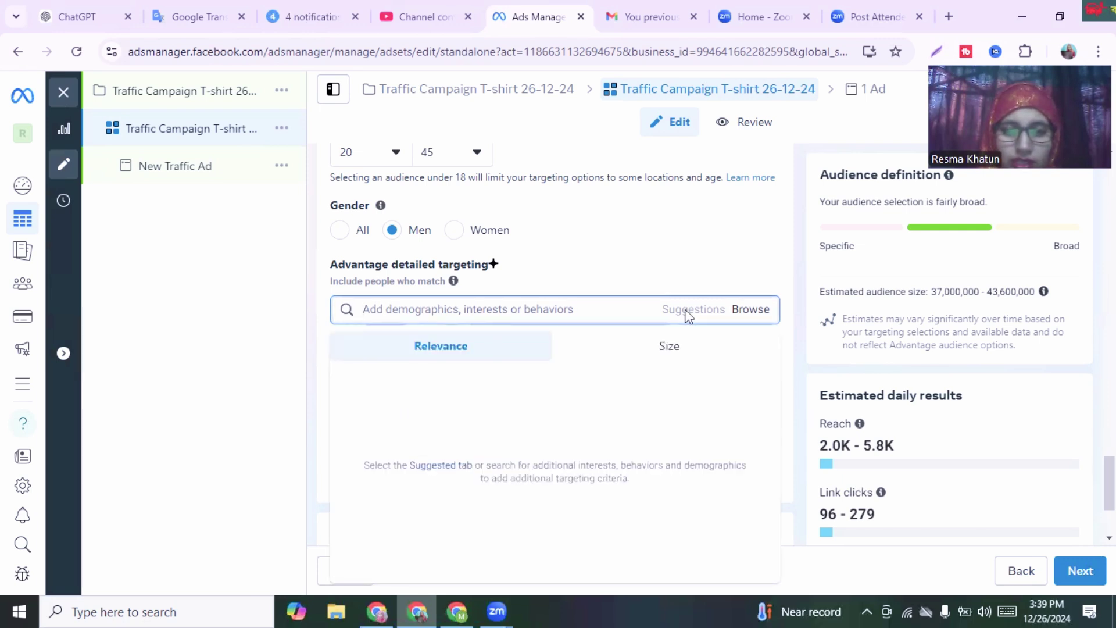
pyautogui.press('Escape')
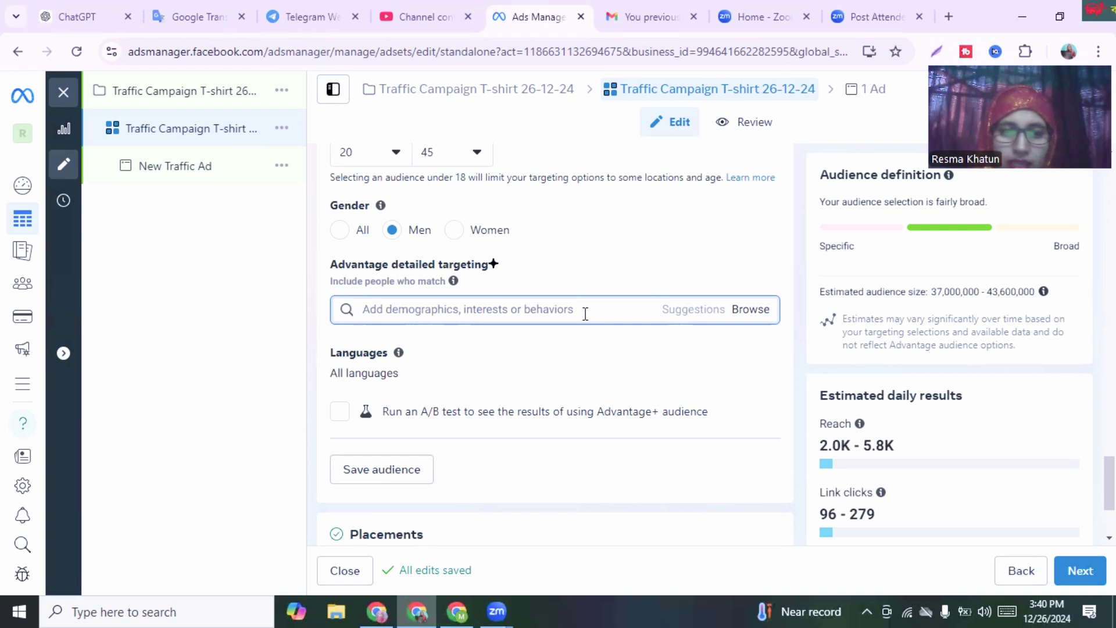
# Step: Browse the Family and relationships interests and add Friendship (relationships) to the detailed targeting
pyautogui.click(740, 313)
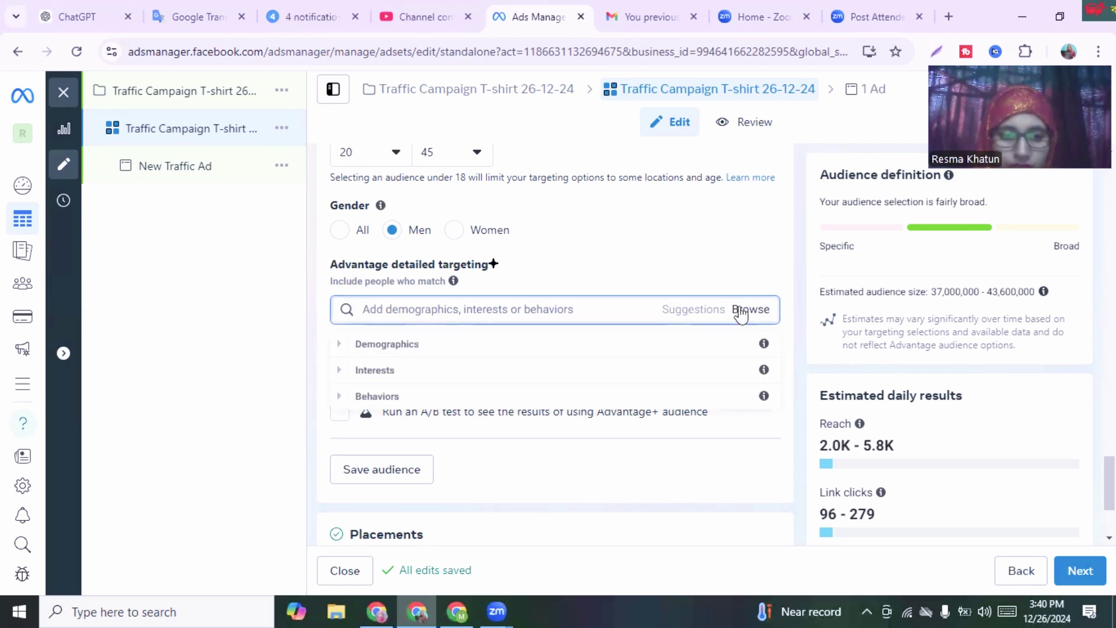
pyautogui.click(764, 373)
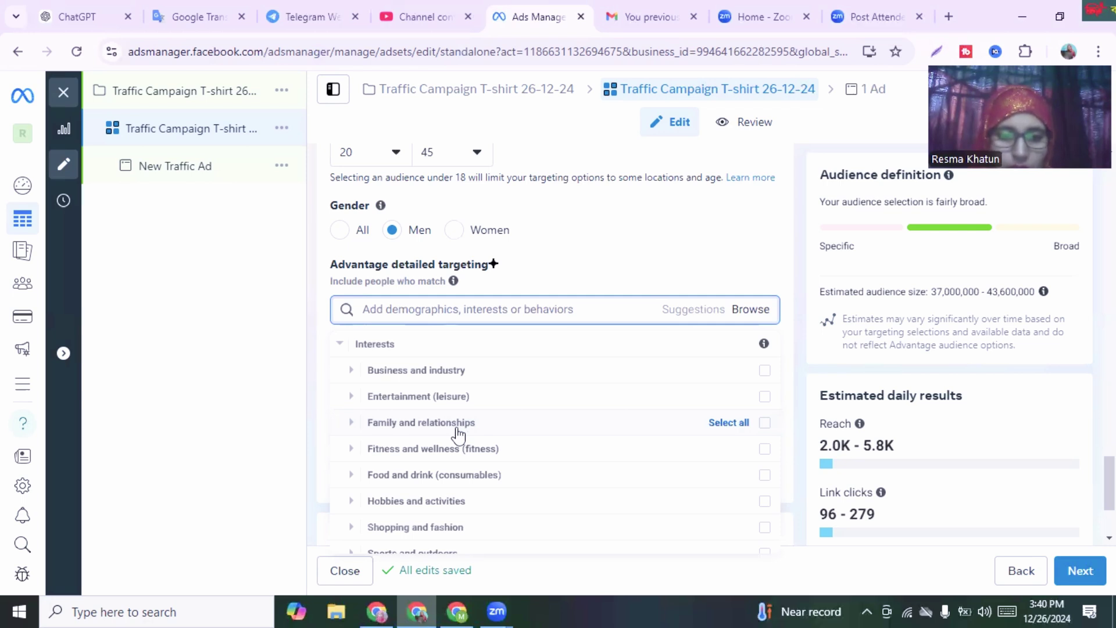
pyautogui.click(459, 434)
pyautogui.moveTo(459, 434)
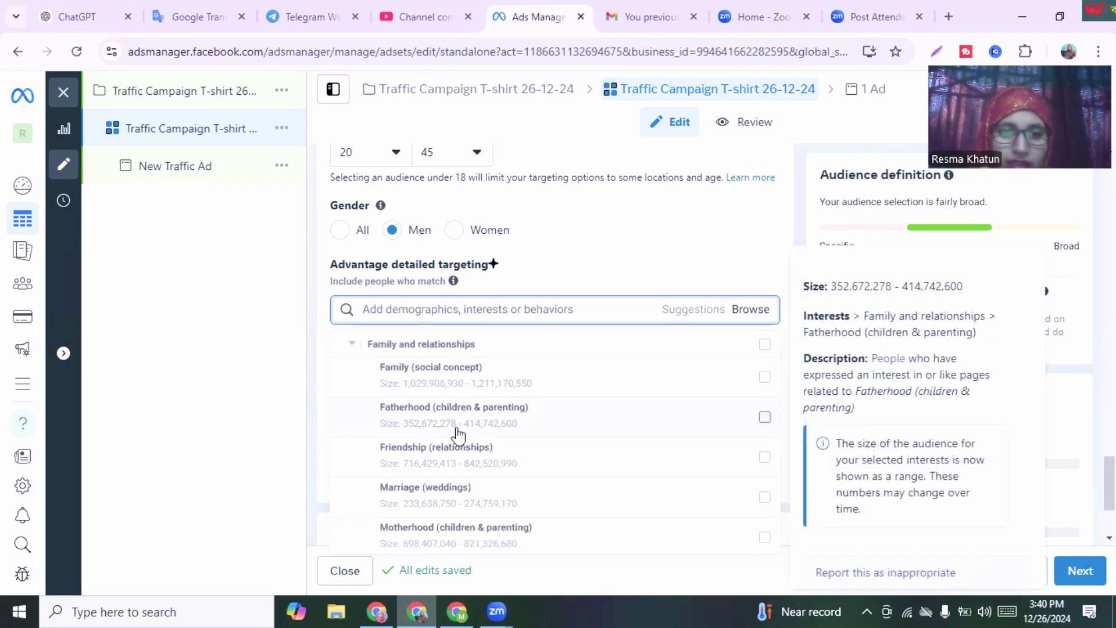
pyautogui.moveTo(444, 456)
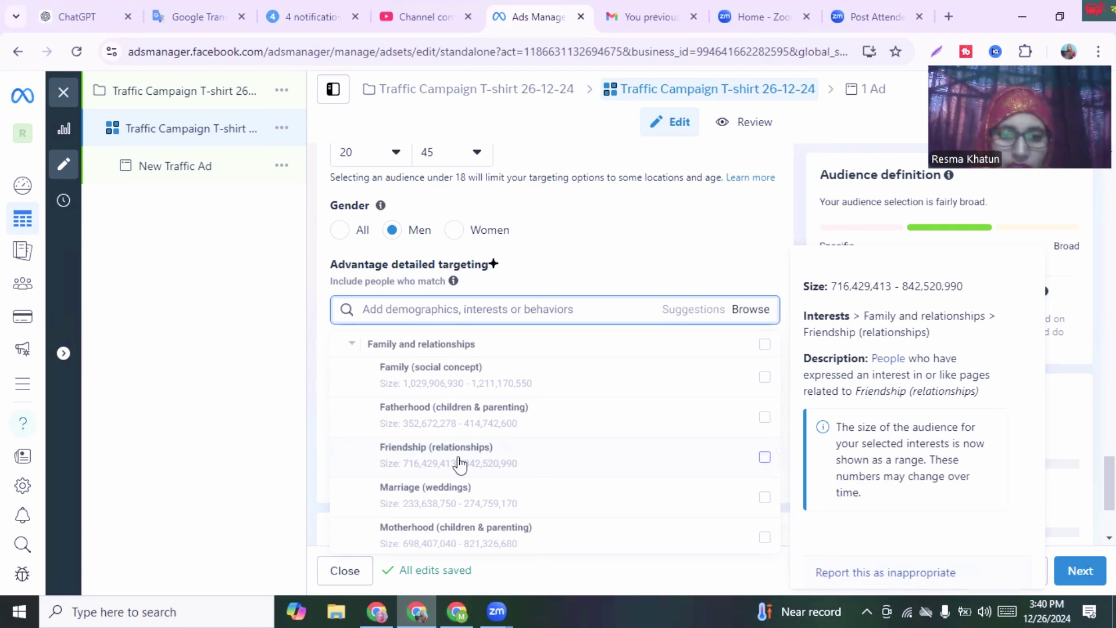
pyautogui.click(764, 457)
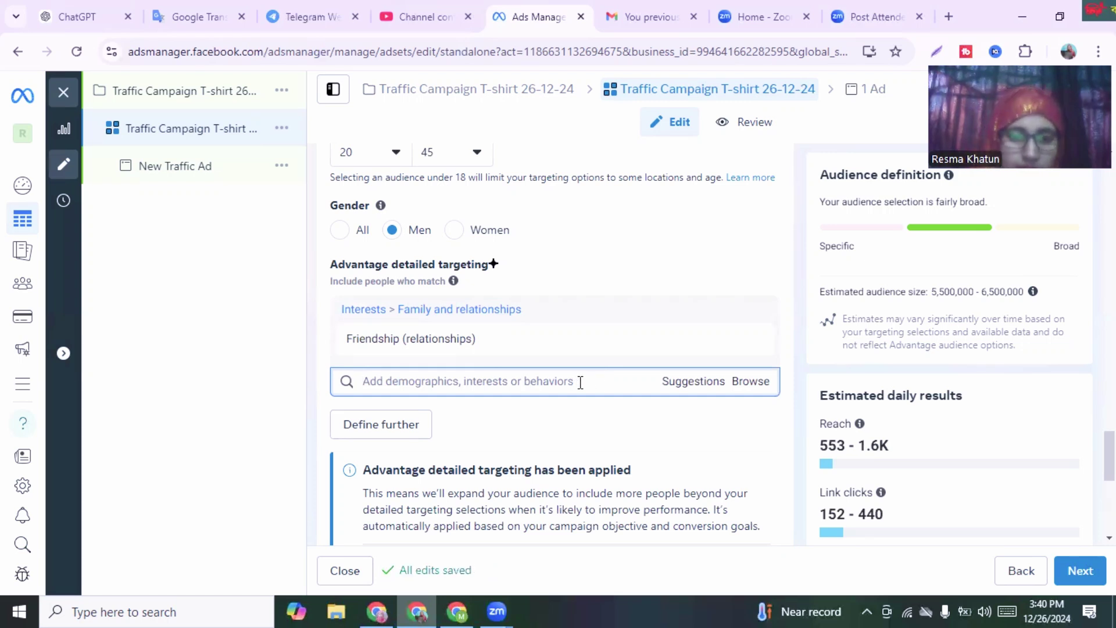
# Step: Search the detailed targeting options for "famaily", look through the matches and clear the search term
pyautogui.write('famal')
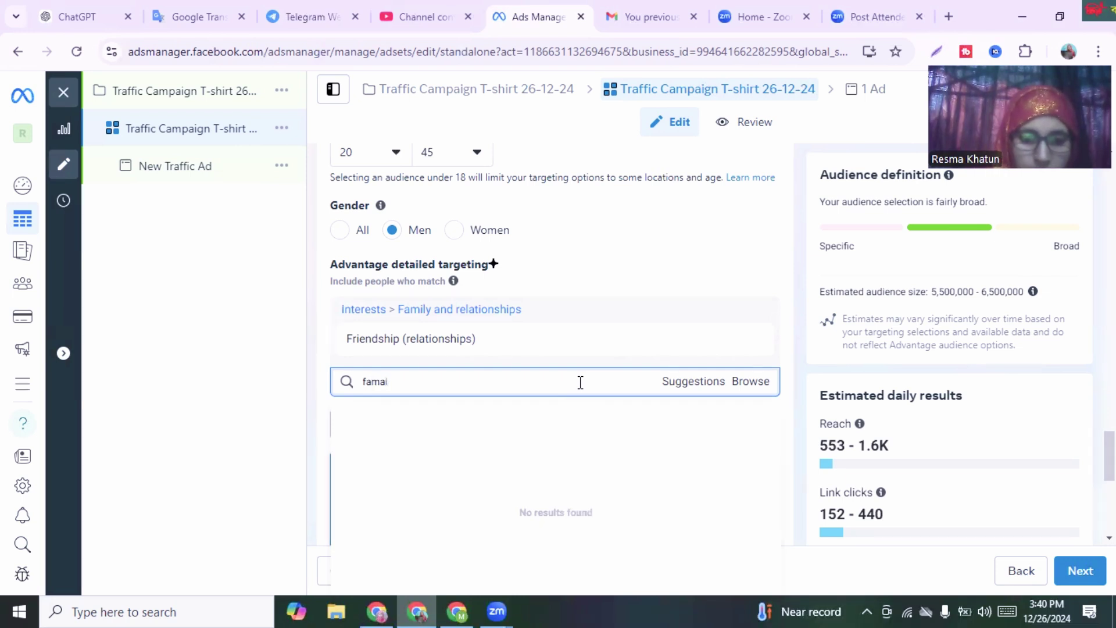
pyautogui.write('iy')
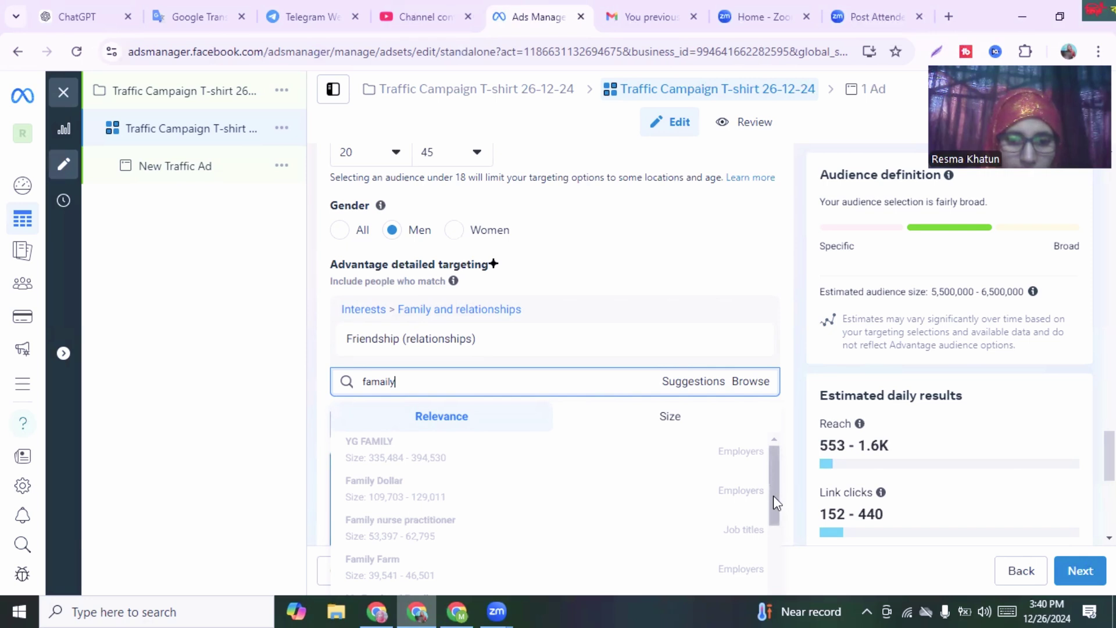
pyautogui.moveTo(773, 495); pyautogui.dragTo(773, 507)
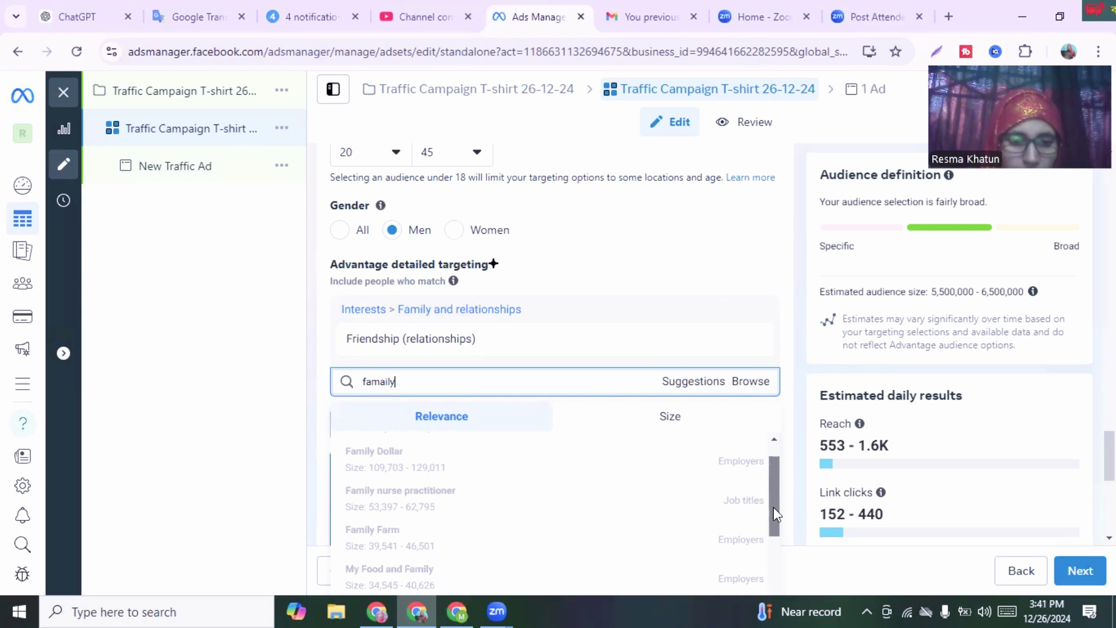
pyautogui.scroll(1, 615, 464)
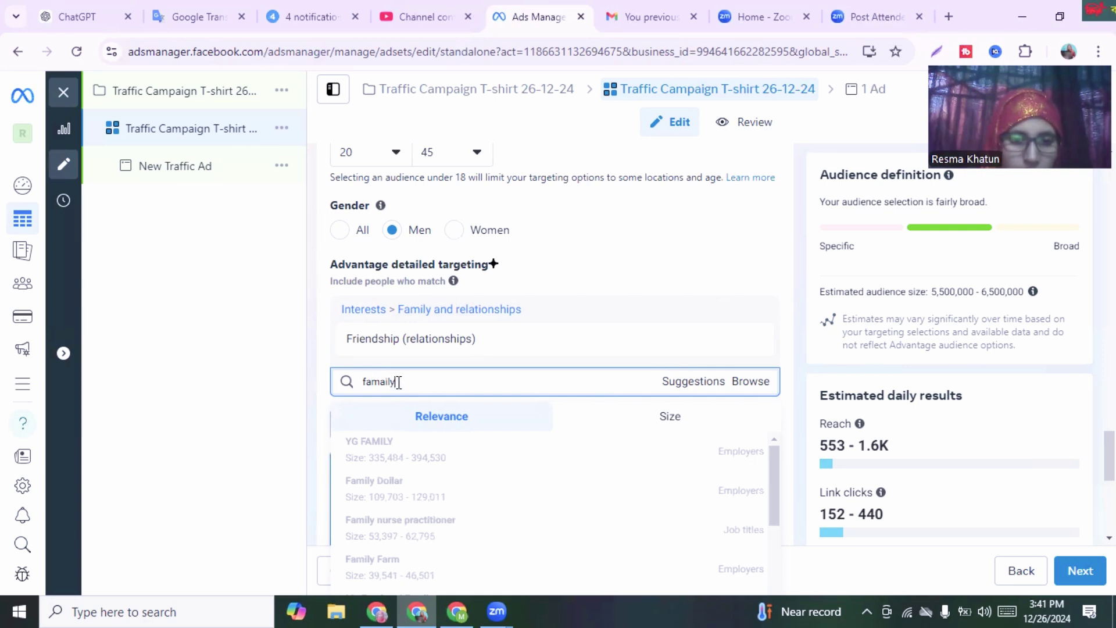
pyautogui.moveTo(399, 381); pyautogui.dragTo(384, 381)
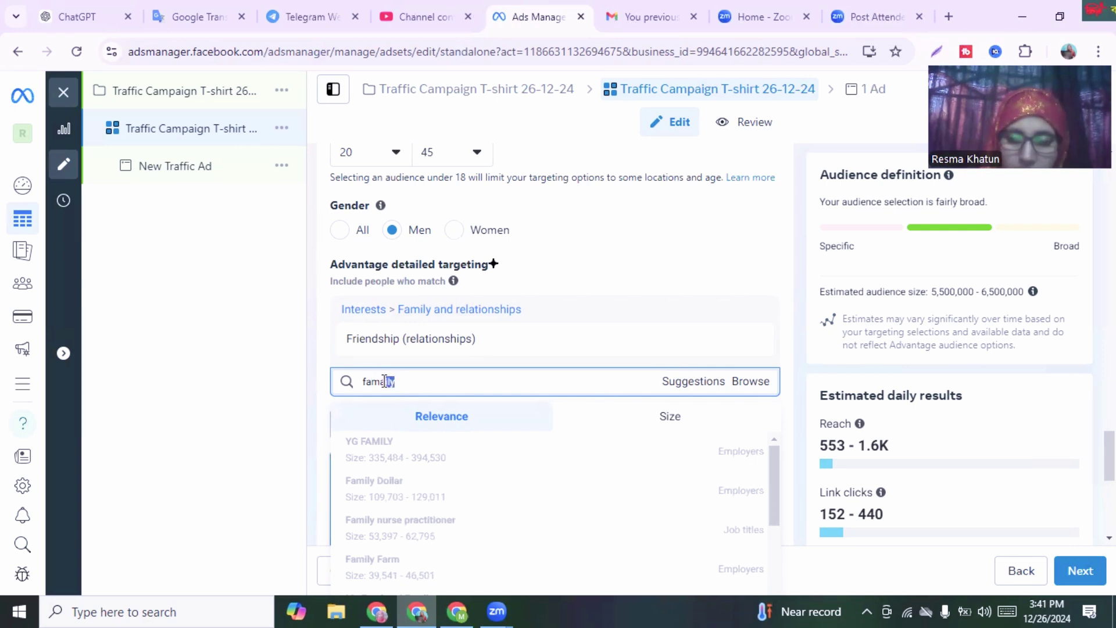
pyautogui.press('BackSpace')
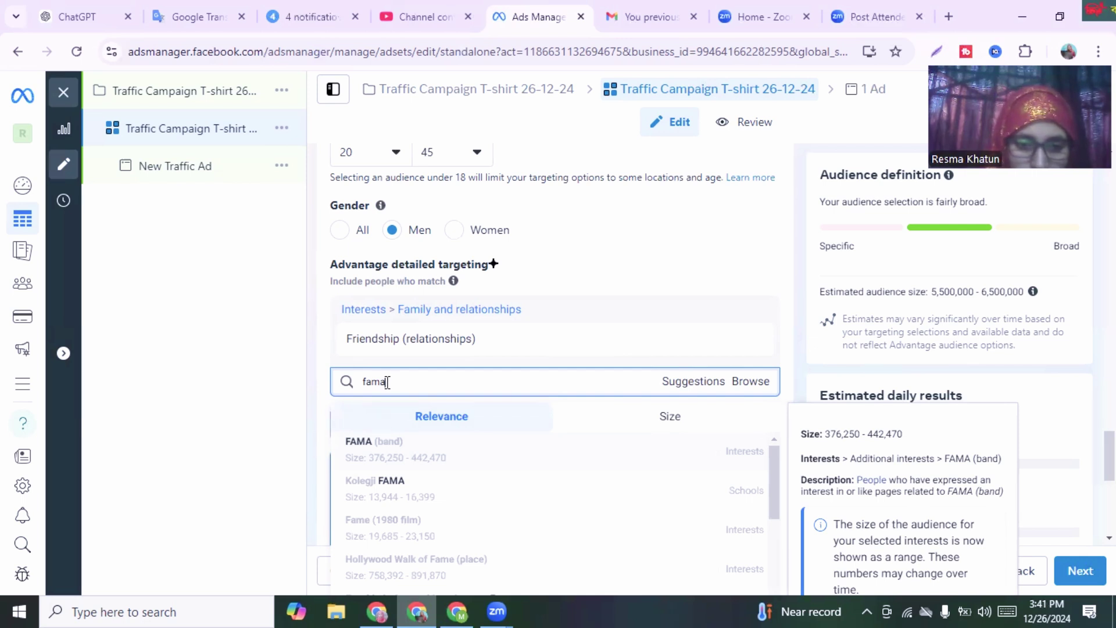
pyautogui.moveTo(386, 382); pyautogui.dragTo(363, 384)
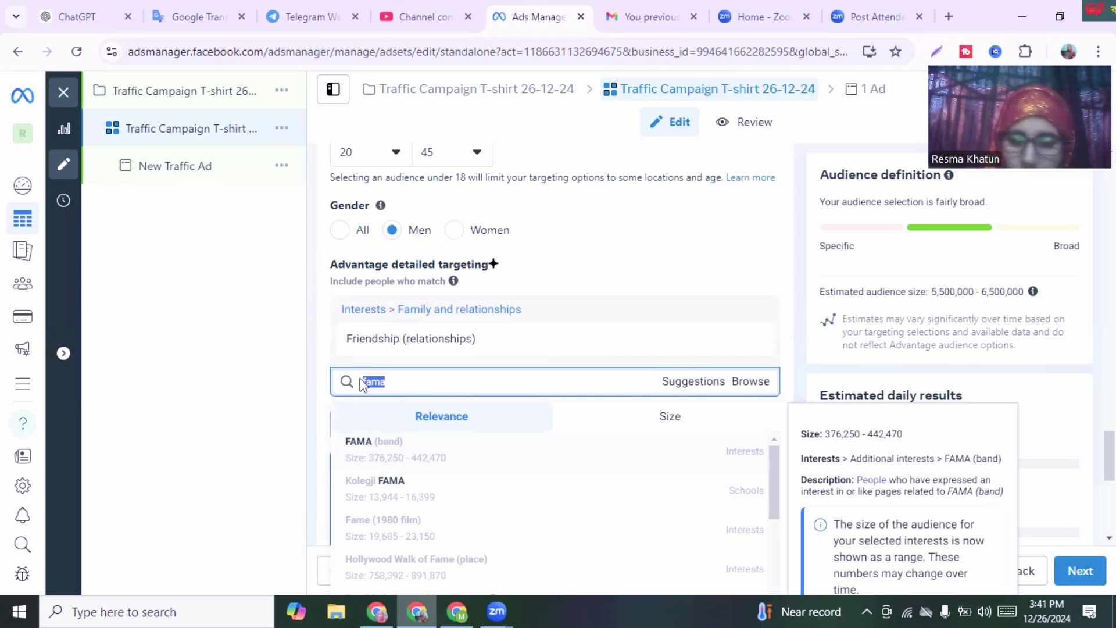
pyautogui.press('BackSpace')
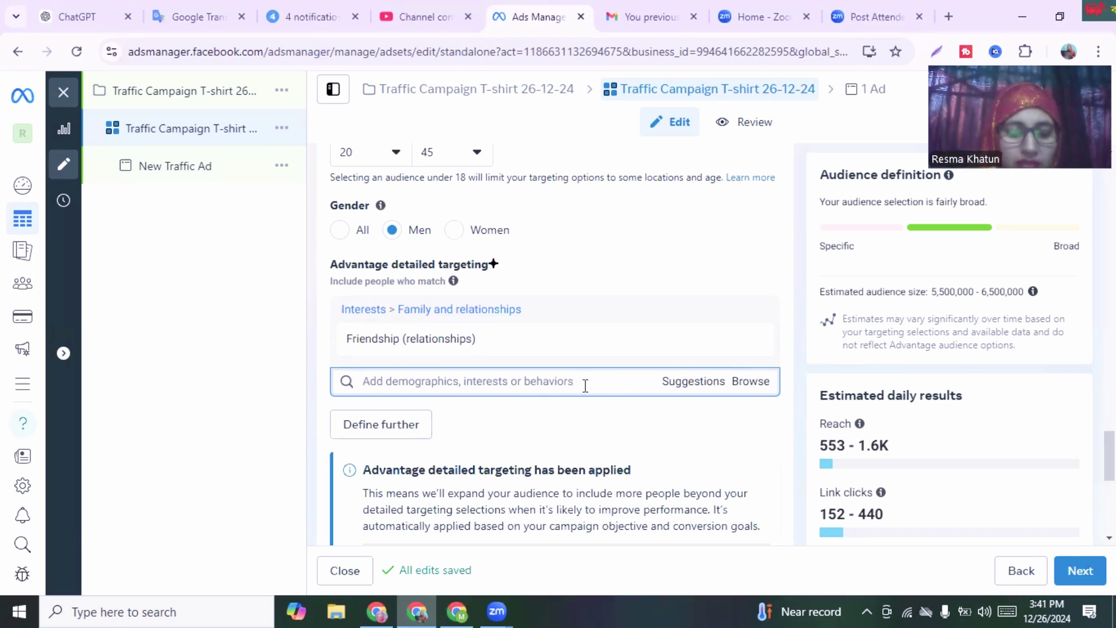
# Step: Search the detailed targeting options for "student" and add the job title Student teacher to the audience
pyautogui.write('st')
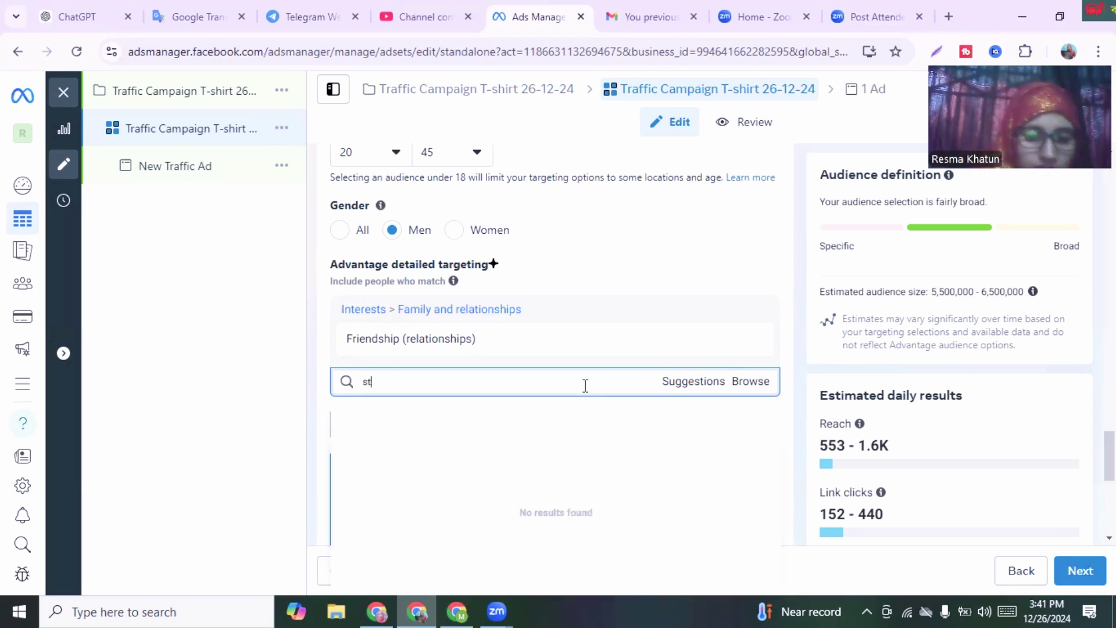
pyautogui.write('udent')
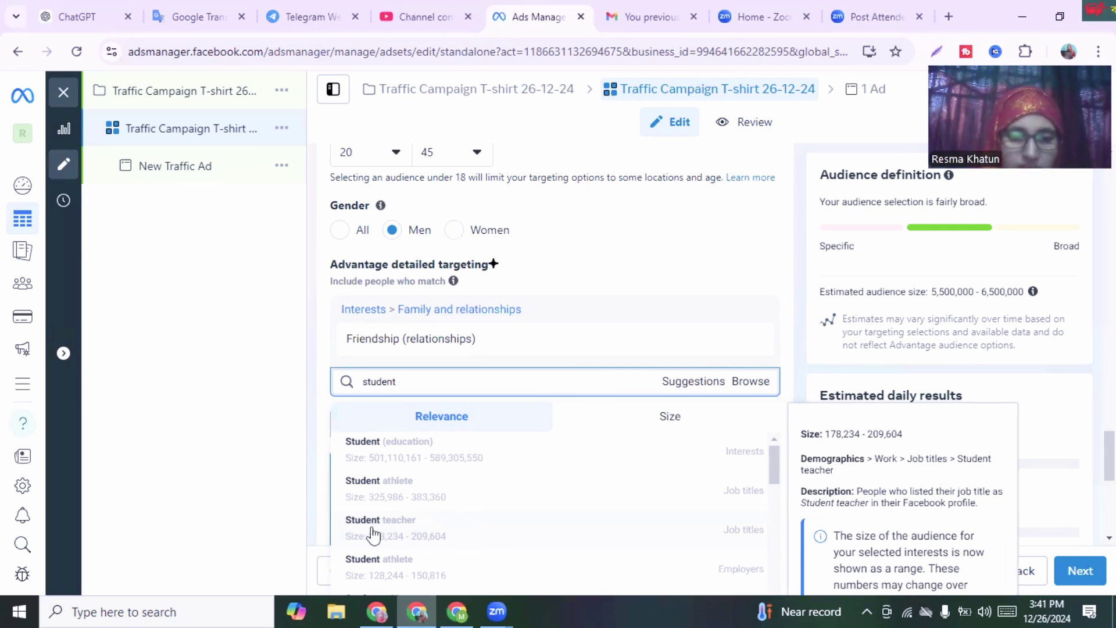
pyautogui.click(374, 529)
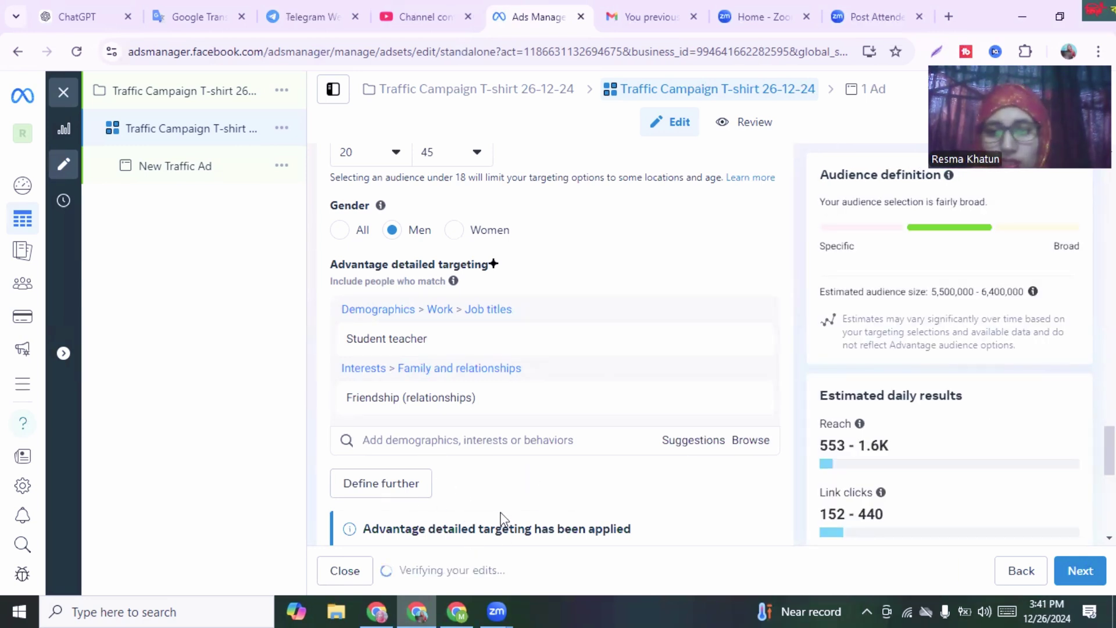
pyautogui.click(590, 442)
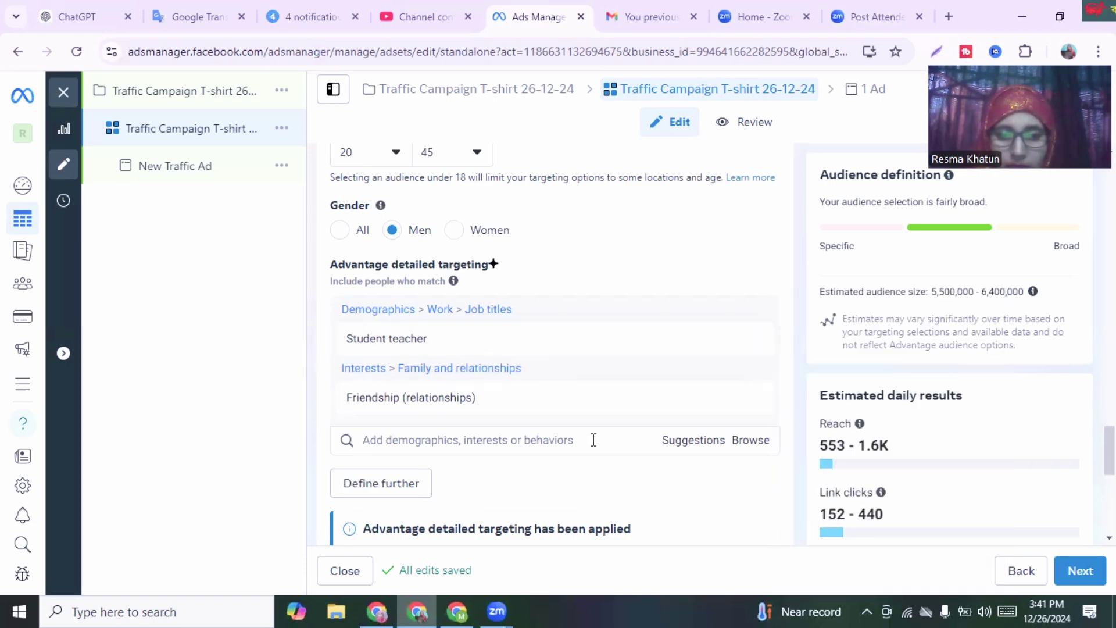
# Step: Review the audience options below detailed targeting and open the Languages setting for editing
pyautogui.scroll(-3, 493, 263)
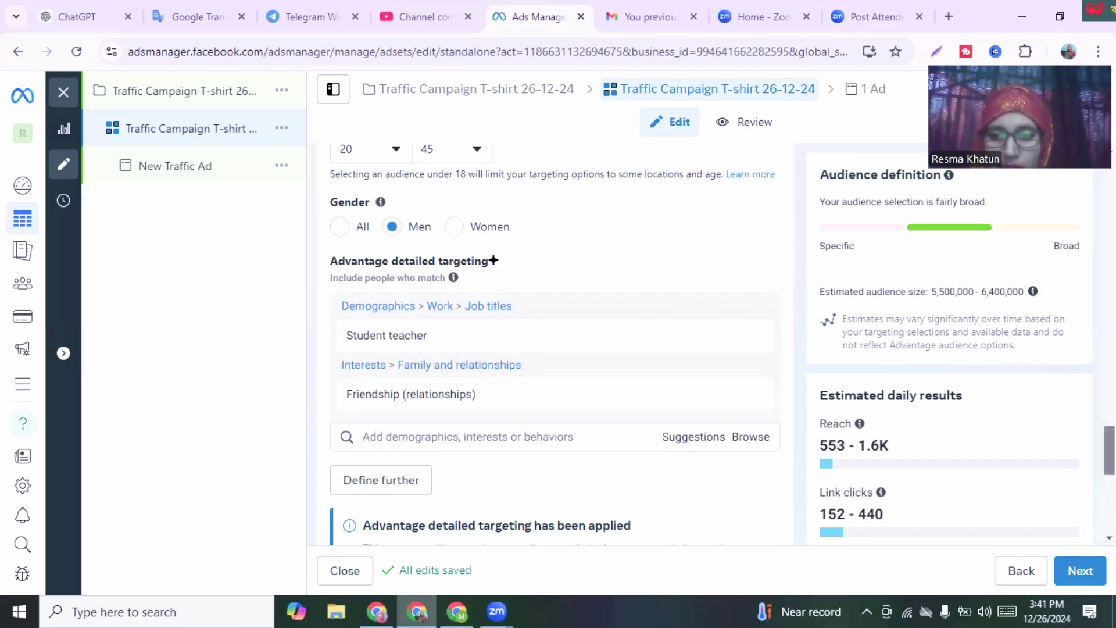
pyautogui.scroll(-1, 555, 343)
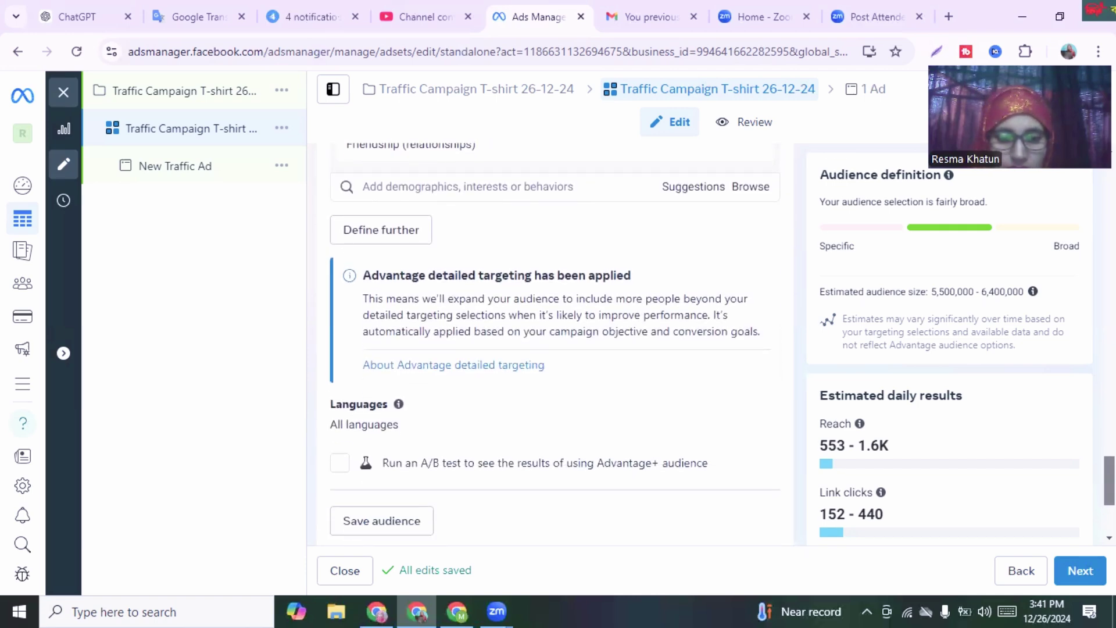
pyautogui.scroll(-1, 555, 343)
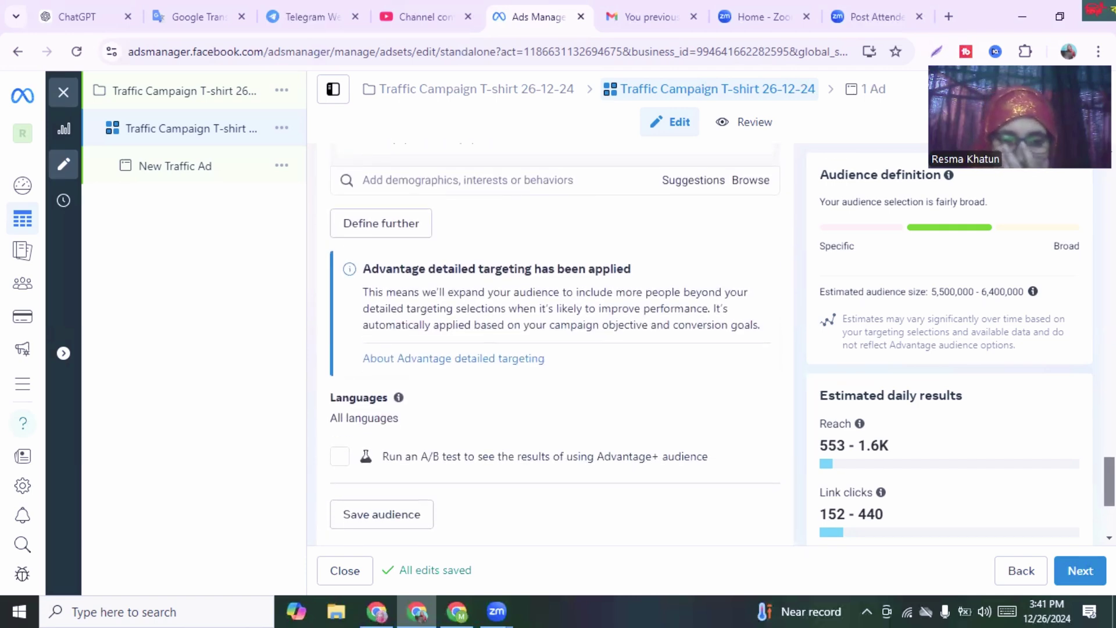
pyautogui.scroll(-1, 555, 343)
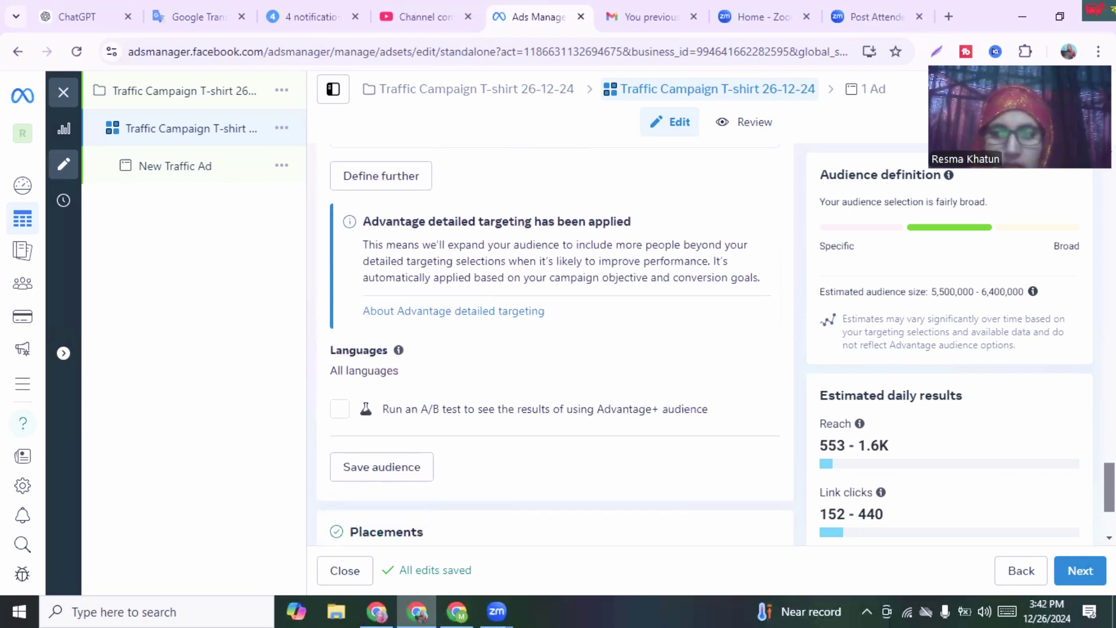
pyautogui.scroll(3, 555, 343)
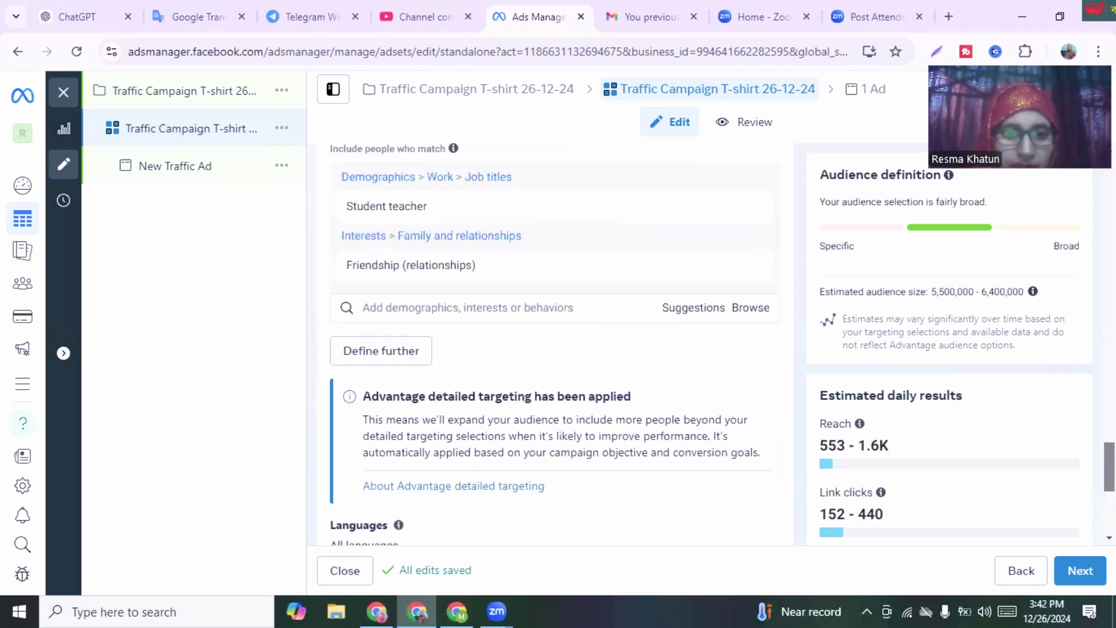
pyautogui.scroll(-1, 551, 344)
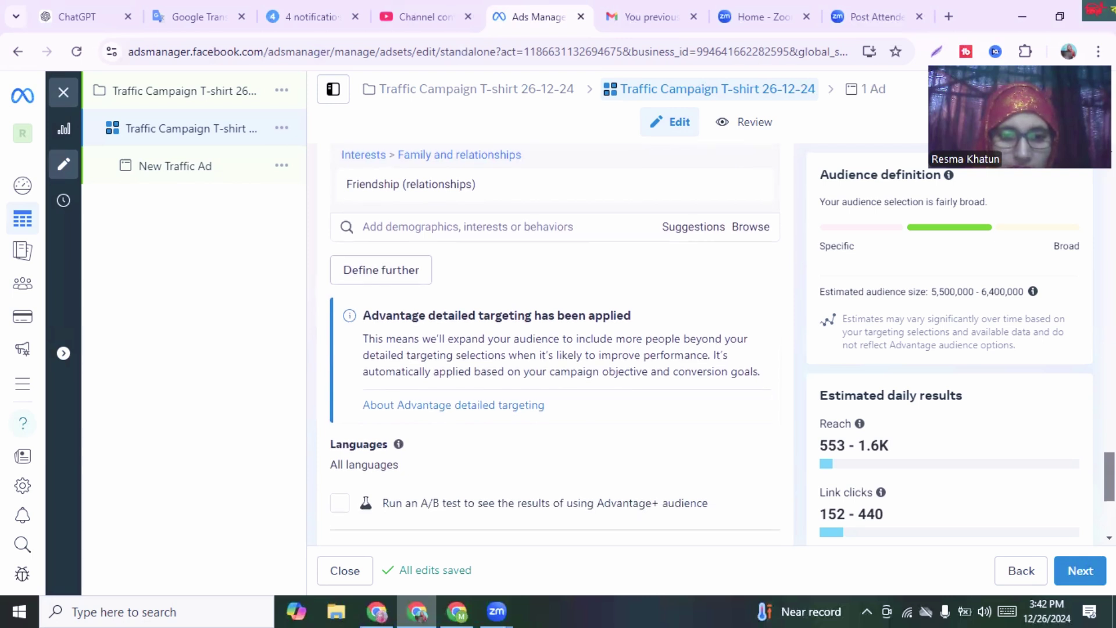
pyautogui.scroll(-1, 555, 343)
pyautogui.scroll(-1, 555, 343)
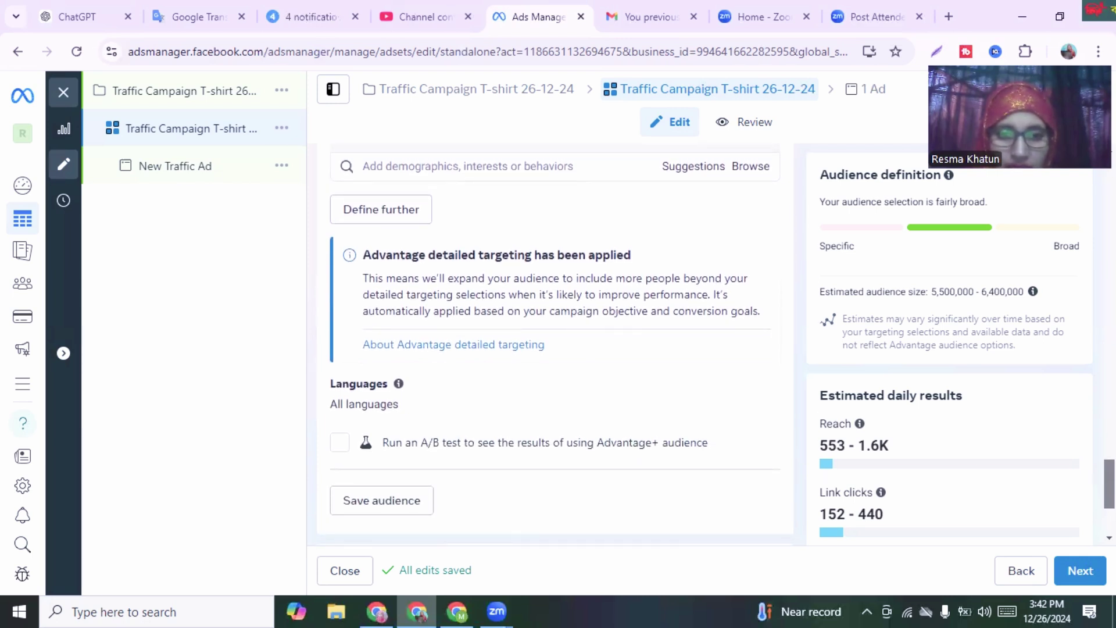
pyautogui.scroll(-1, 555, 343)
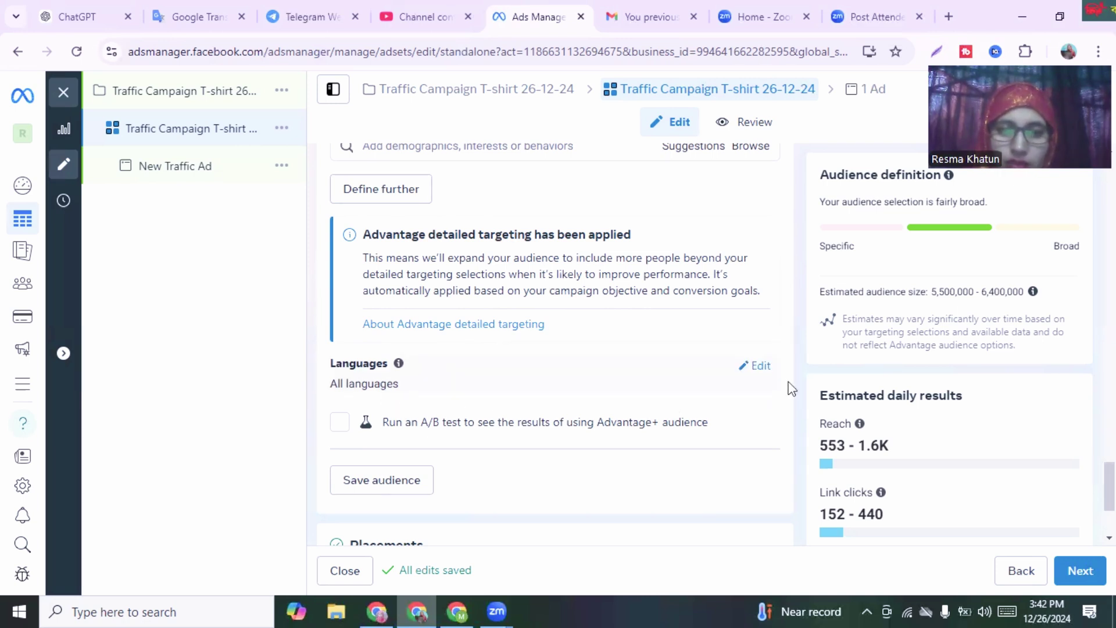
pyautogui.click(761, 367)
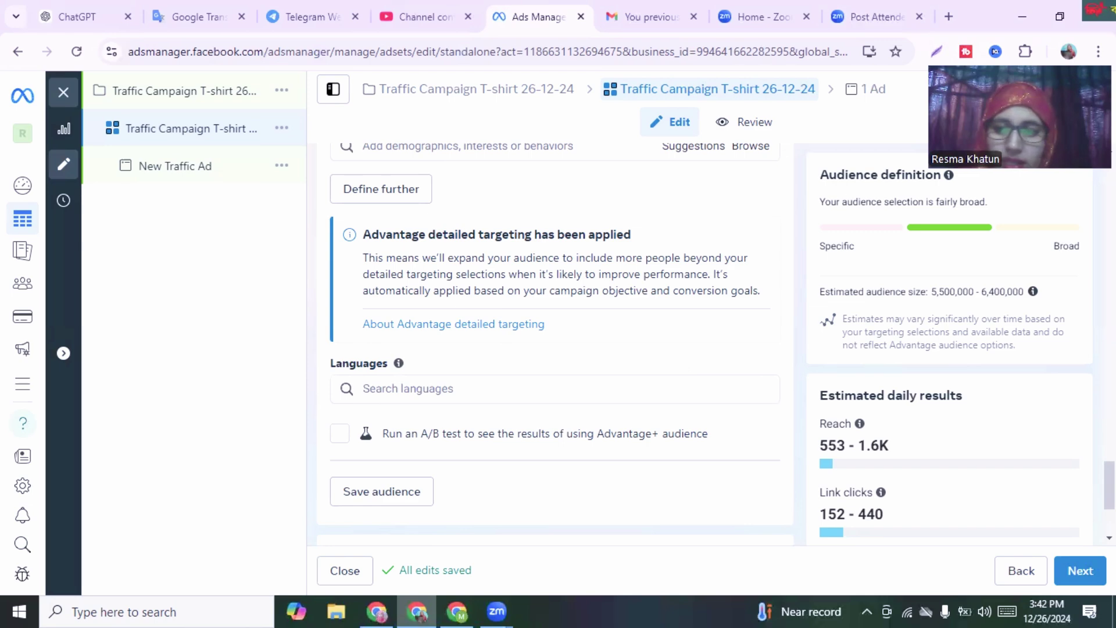
# Step: Edit the ad set's placements and switch from Advantage+ placements to Manual placements
pyautogui.scroll(-3, 1109, 485)
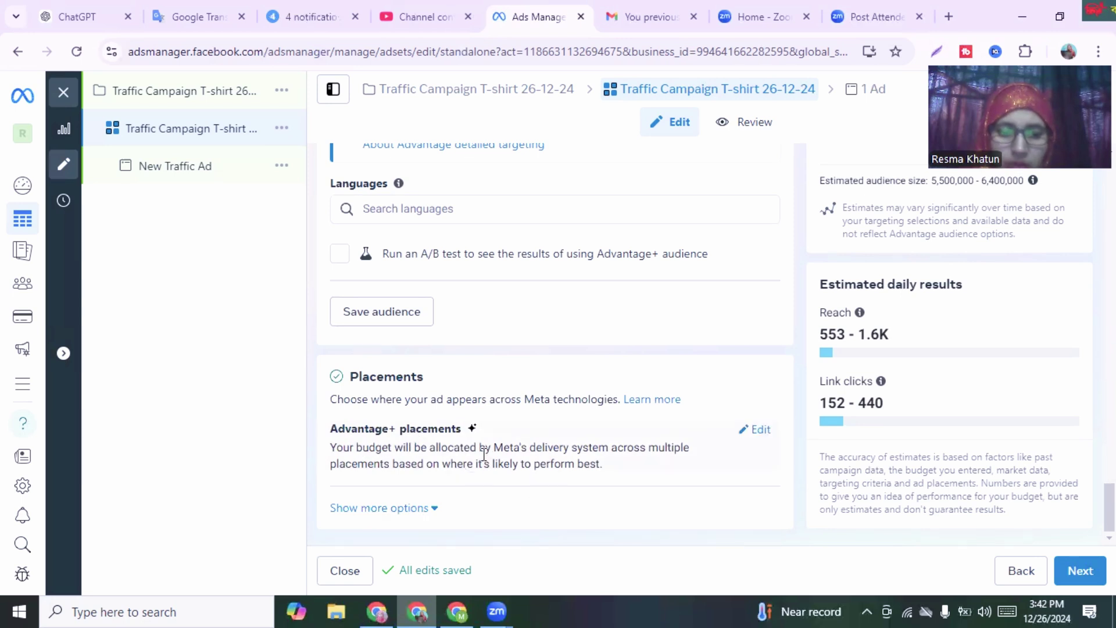
pyautogui.click(759, 433)
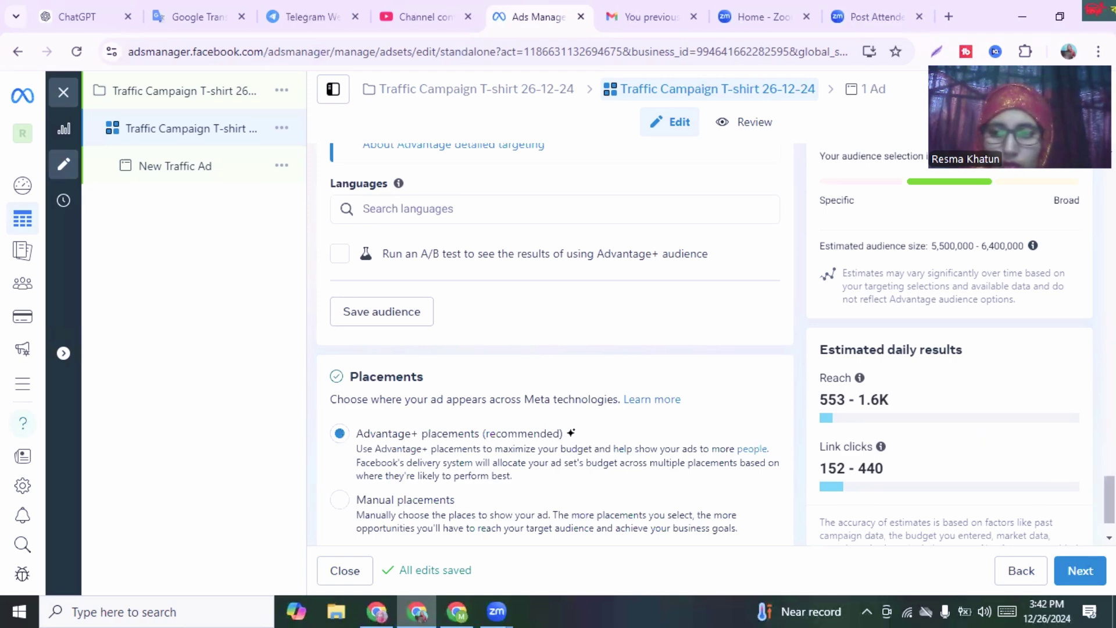
pyautogui.scroll(-1, 728, 482)
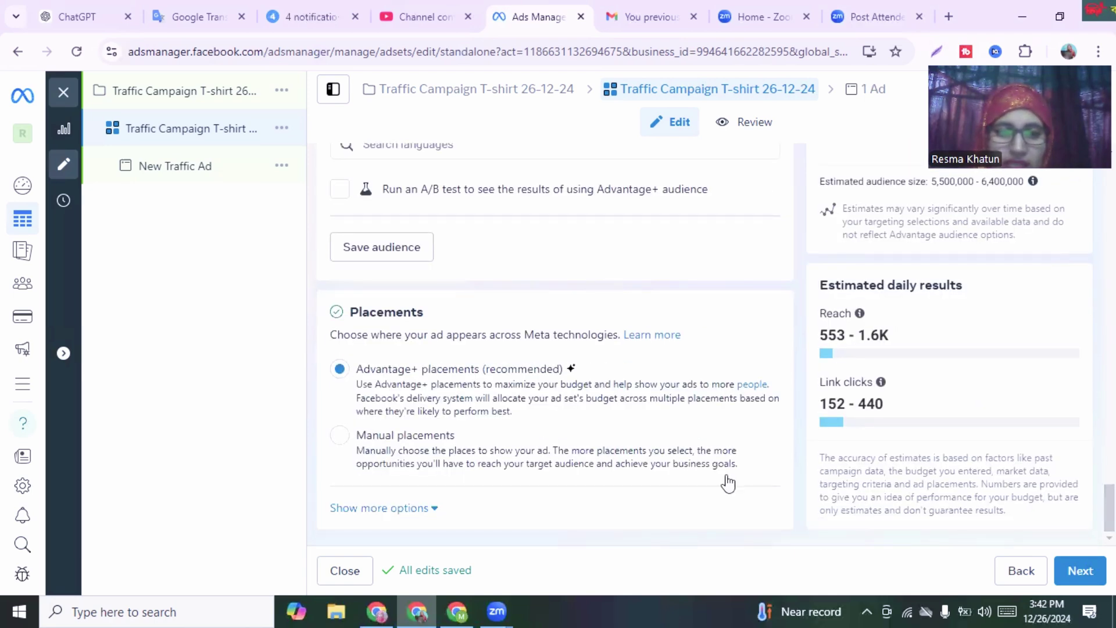
pyautogui.click(340, 435)
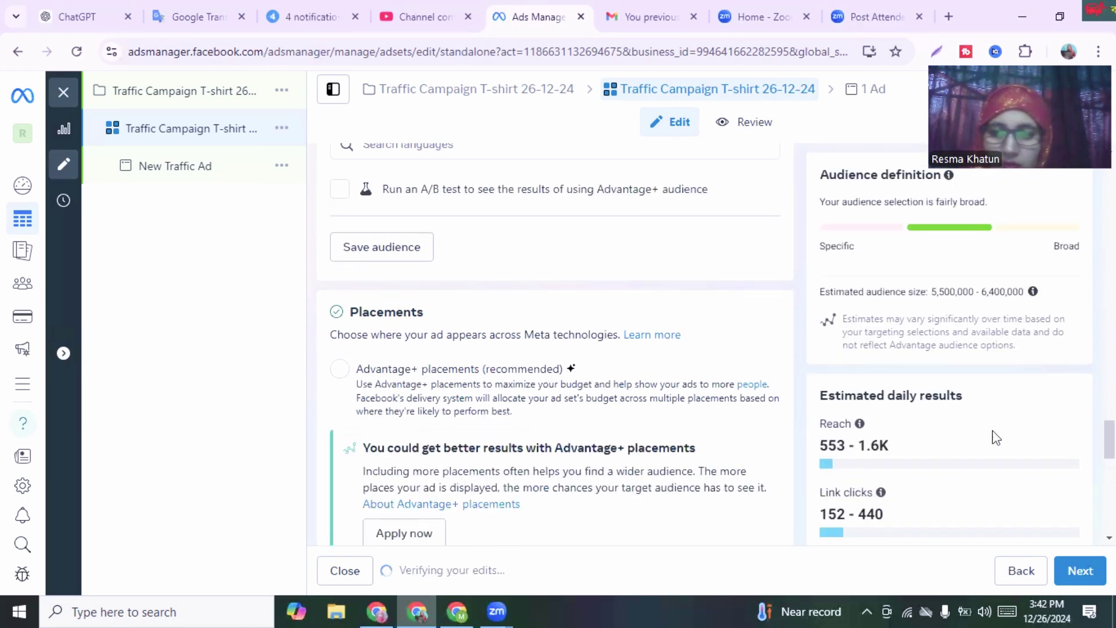
# Step: Exclude Messenger and Audience Network from the placement platforms, keeping Facebook and Instagram
pyautogui.scroll(-5, 556, 349)
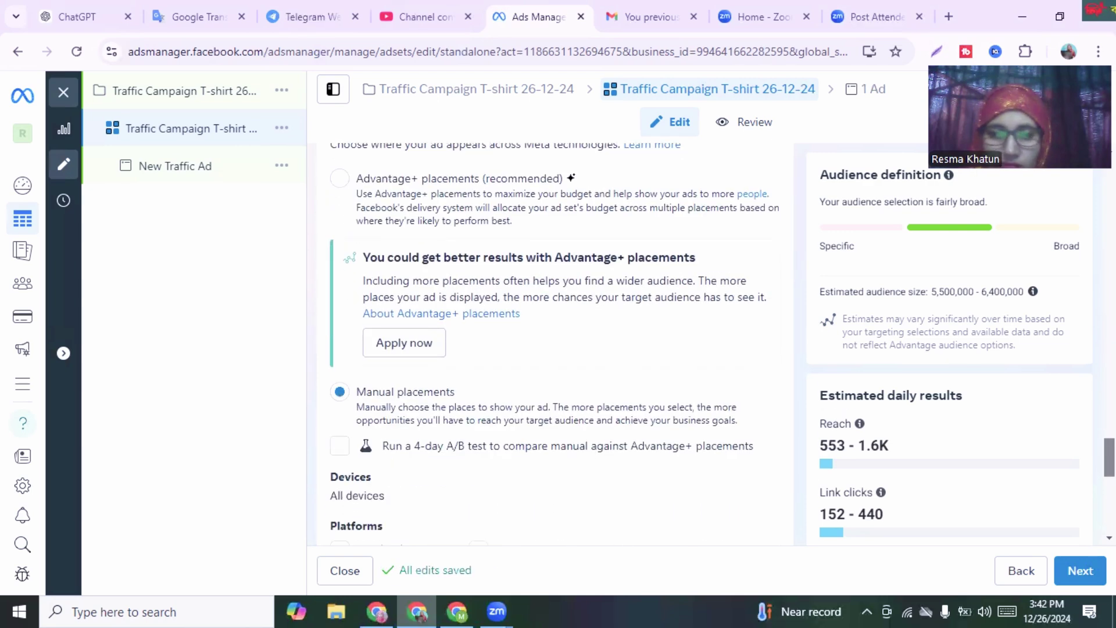
pyautogui.scroll(-3, 555, 348)
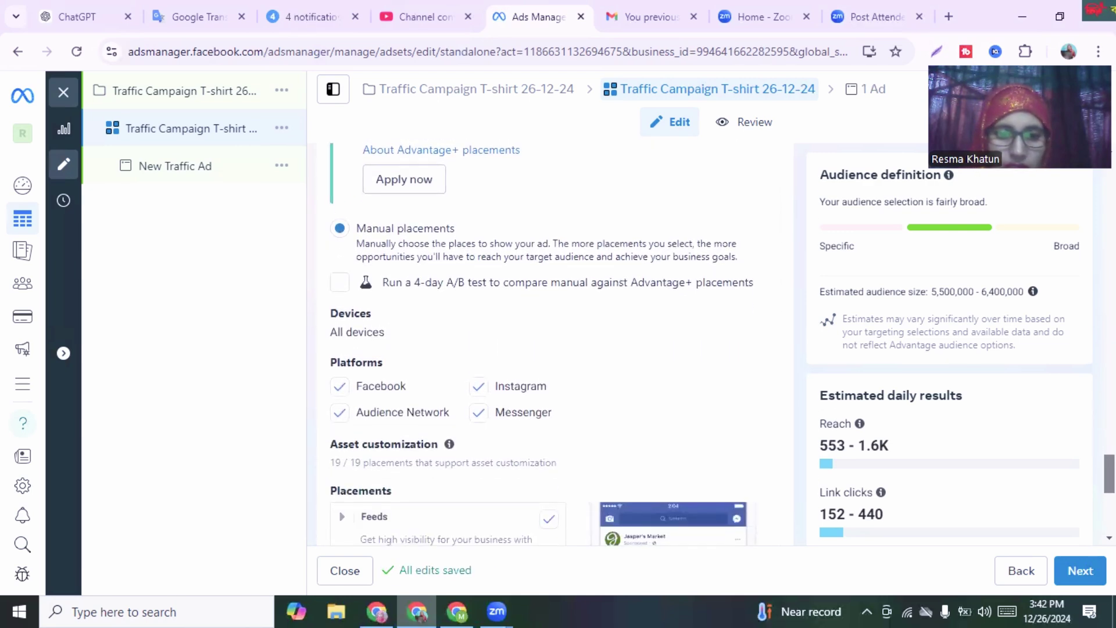
pyautogui.scroll(-1, 555, 349)
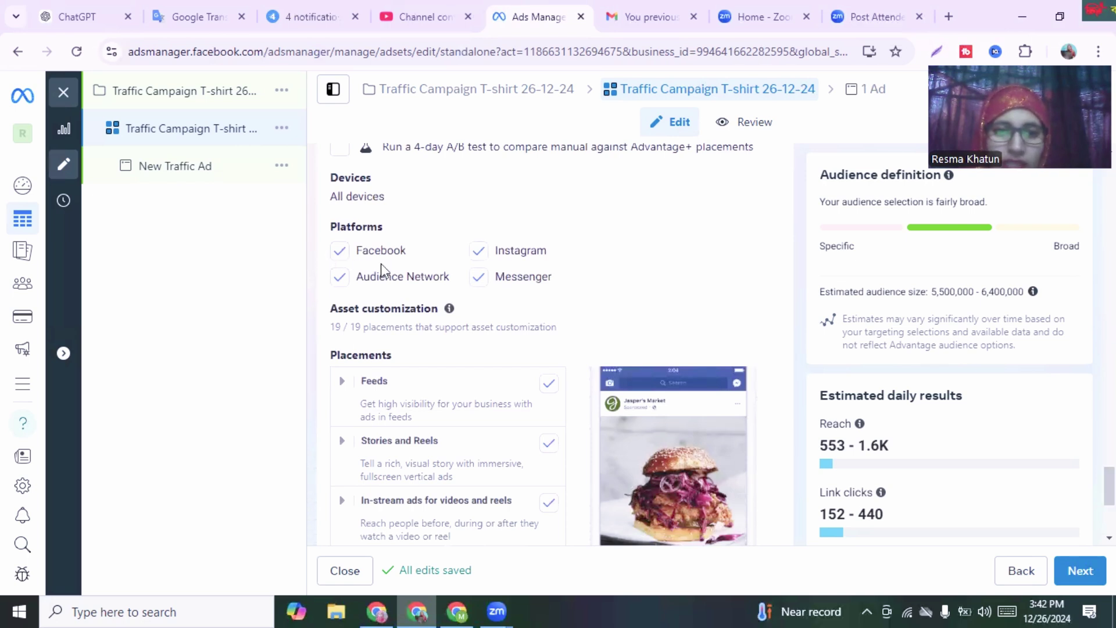
pyautogui.click(479, 281)
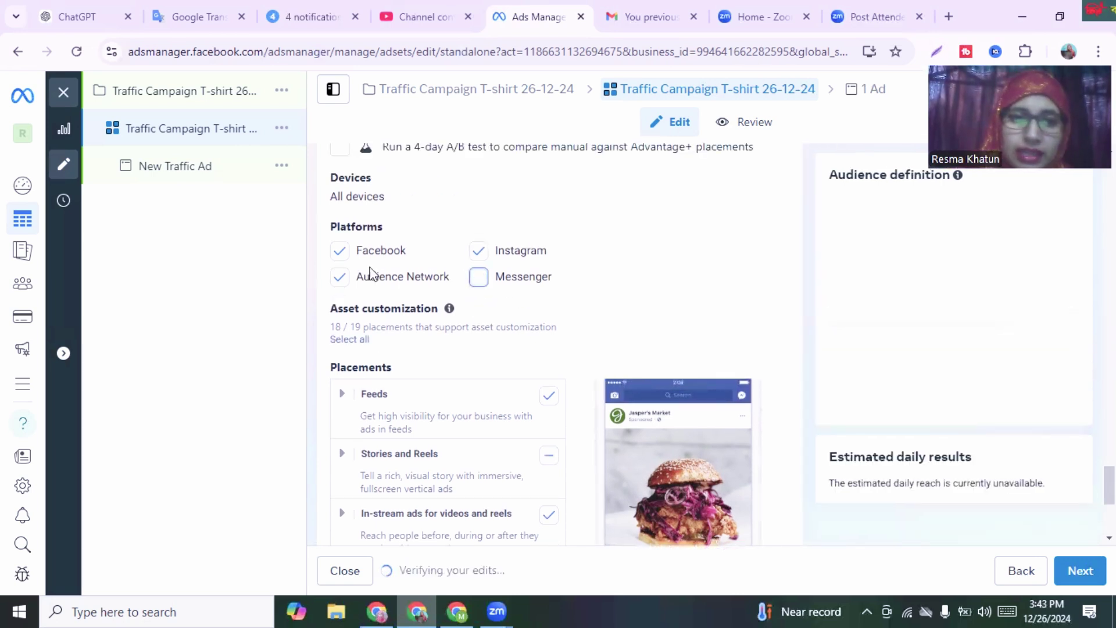
pyautogui.click(340, 277)
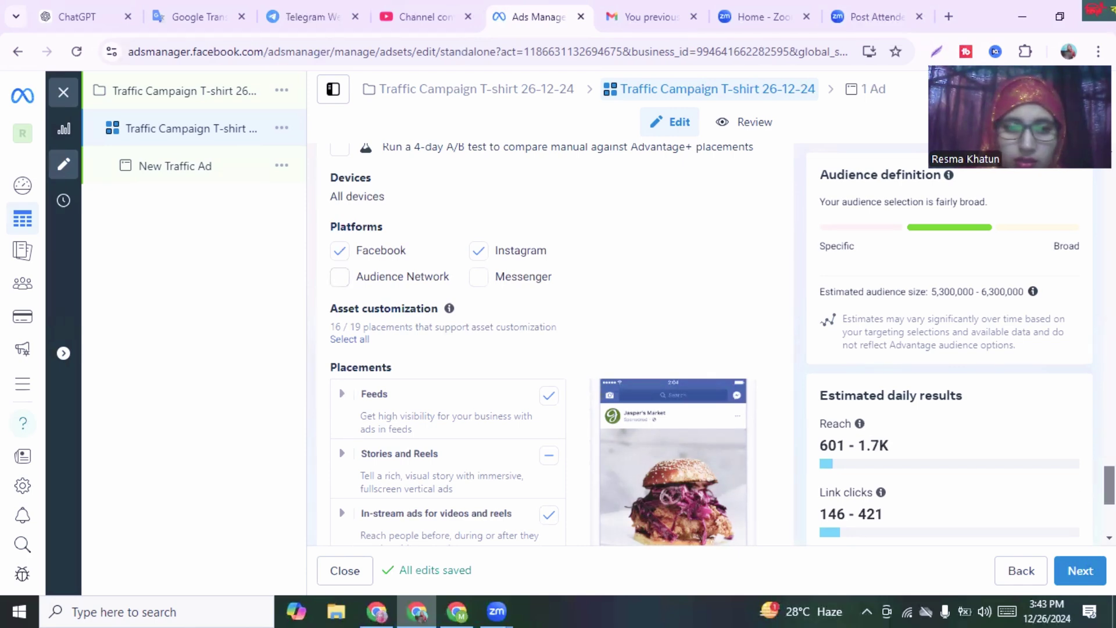
# Step: Examine the platform choices and the placements list, from Feeds through Apps and sites
pyautogui.scroll(-3, 1109, 489)
pyautogui.scroll(-2, 1110, 500)
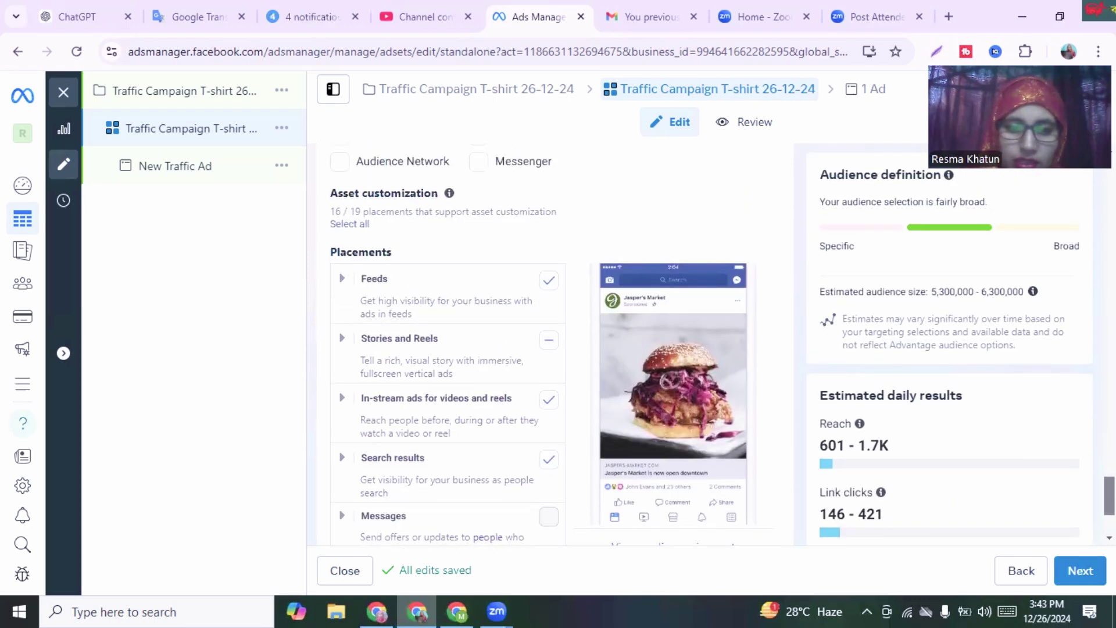
pyautogui.scroll(10, 717, 345)
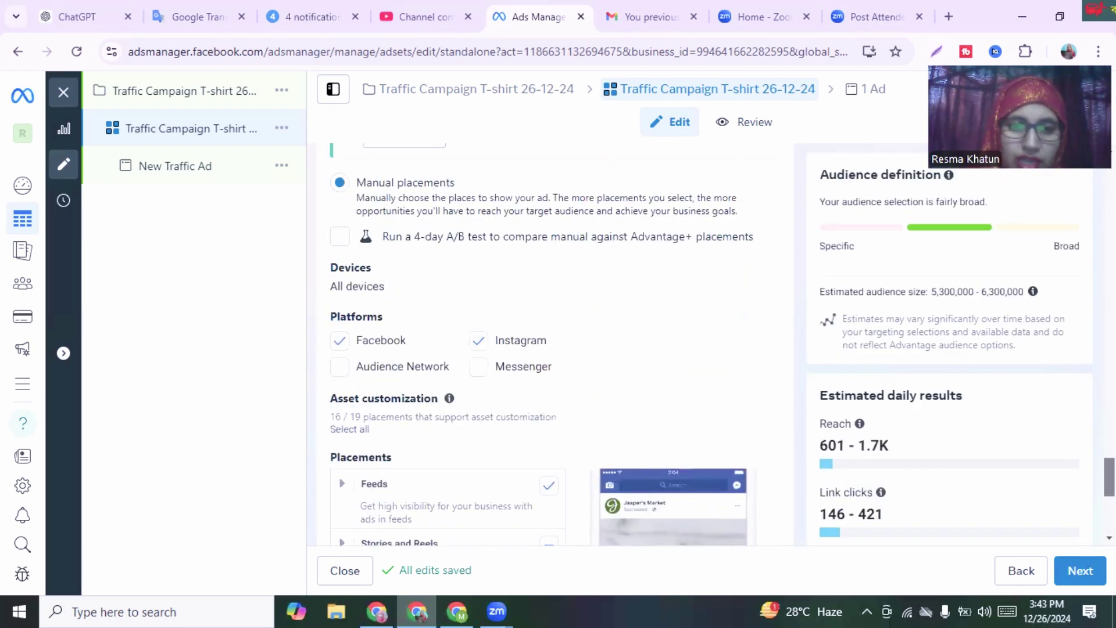
pyautogui.scroll(-10, 555, 343)
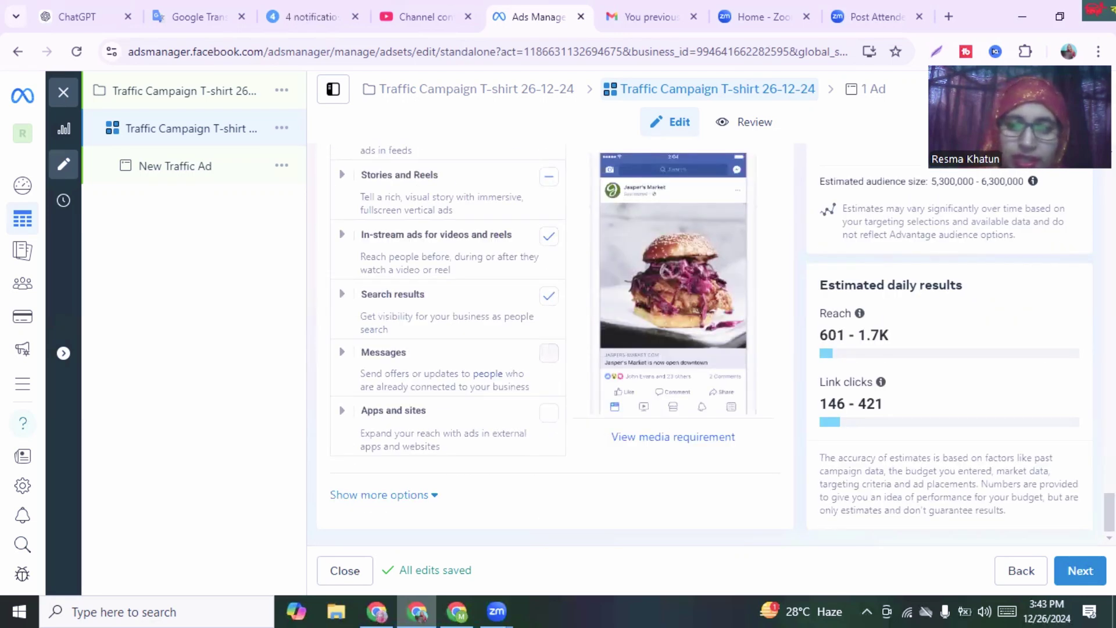
pyautogui.scroll(7, 555, 343)
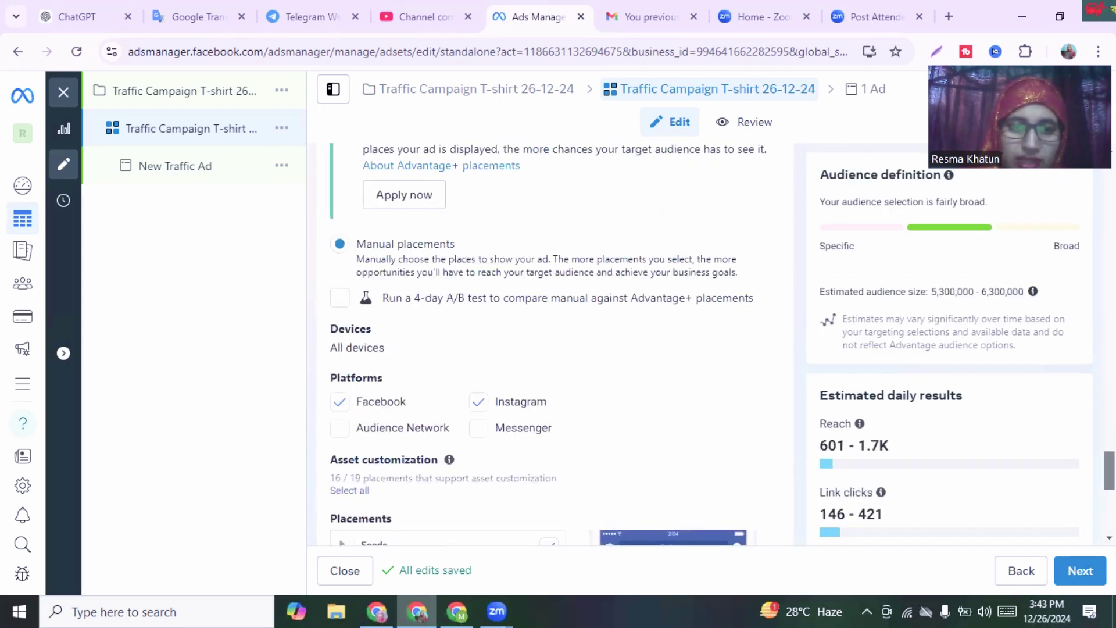
pyautogui.scroll(-7, 555, 342)
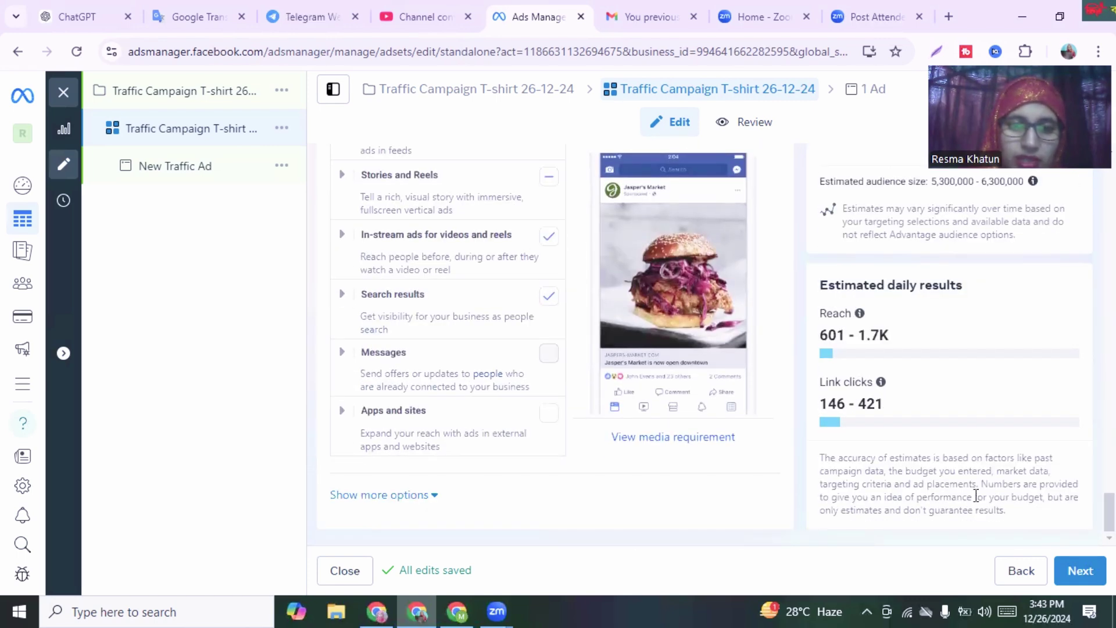
pyautogui.moveTo(455, 407)
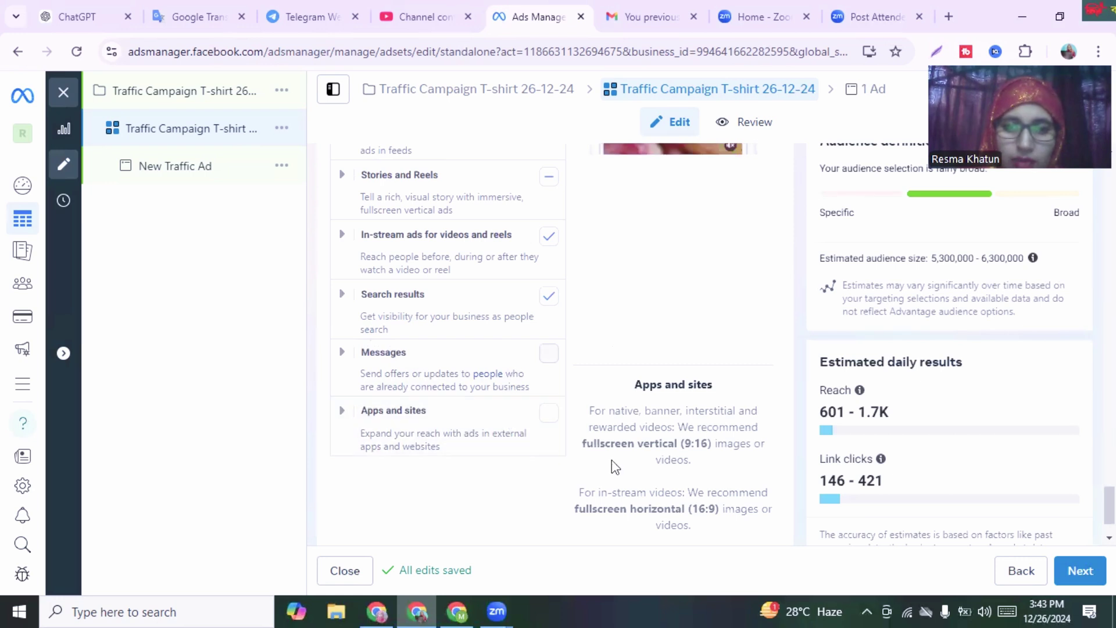
# Step: Continue to the ad level and rename the ad as Traffic Campaign T-shirt 26-12-24
pyautogui.click(1076, 574)
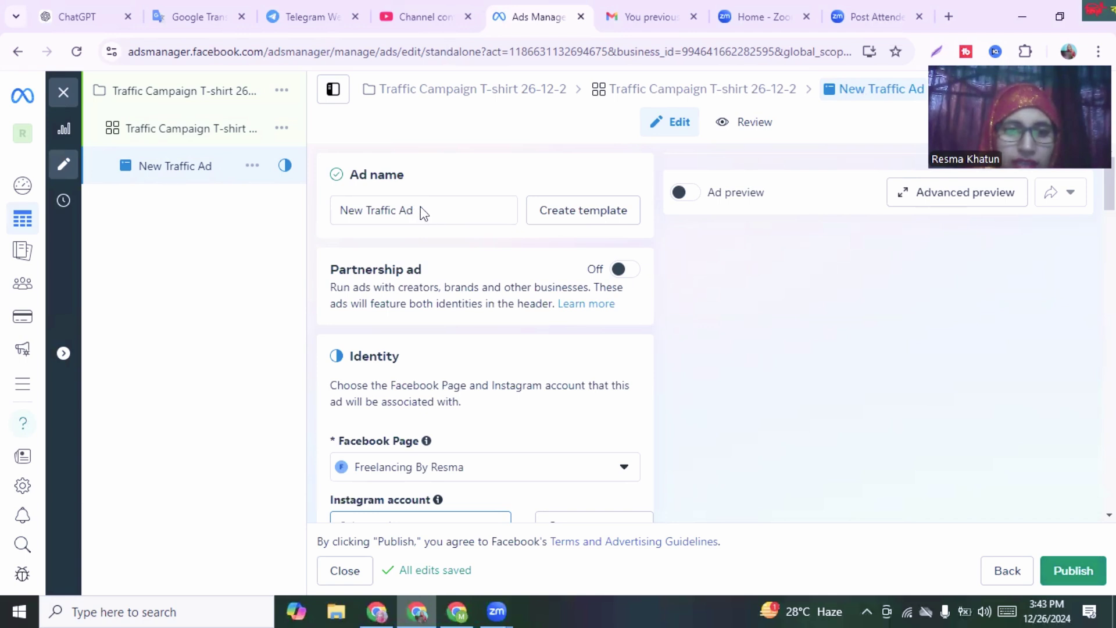
pyautogui.moveTo(417, 210); pyautogui.dragTo(339, 214)
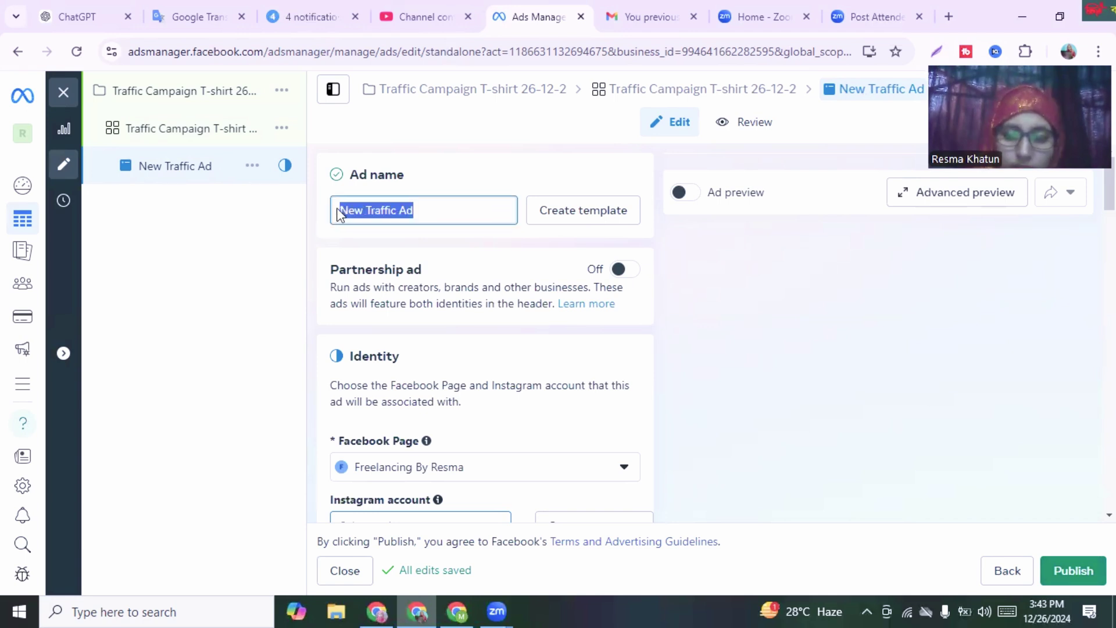
pyautogui.press('BackSpace')
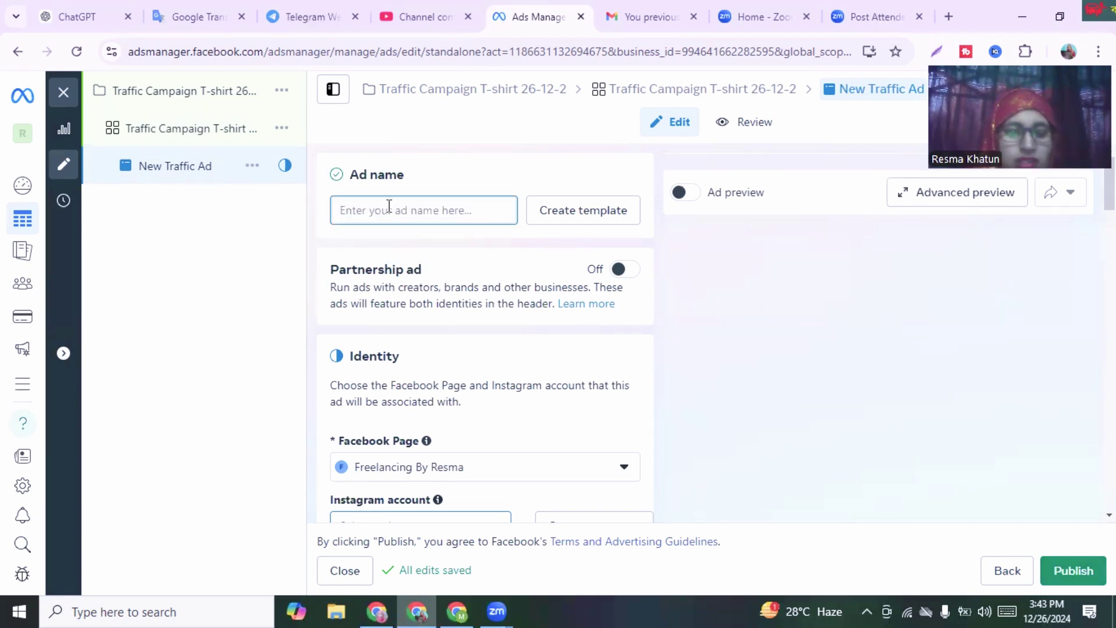
pyautogui.write('Traffic Campaign T-shirt 26-12-24')
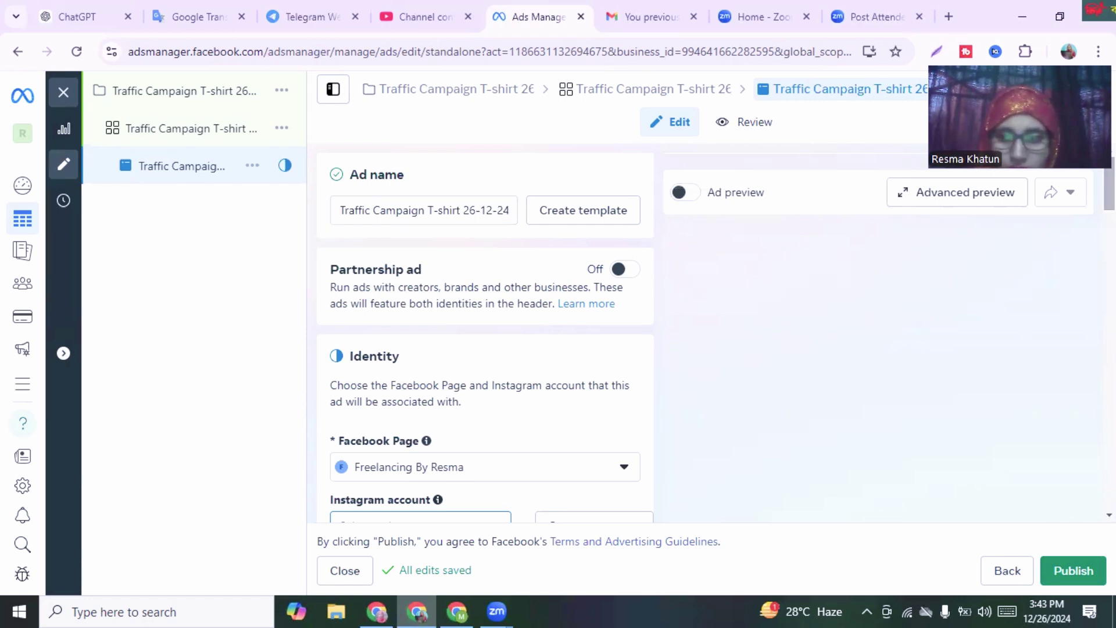
# Step: Set the ad setup to Use existing post
pyautogui.scroll(-7, 485, 331)
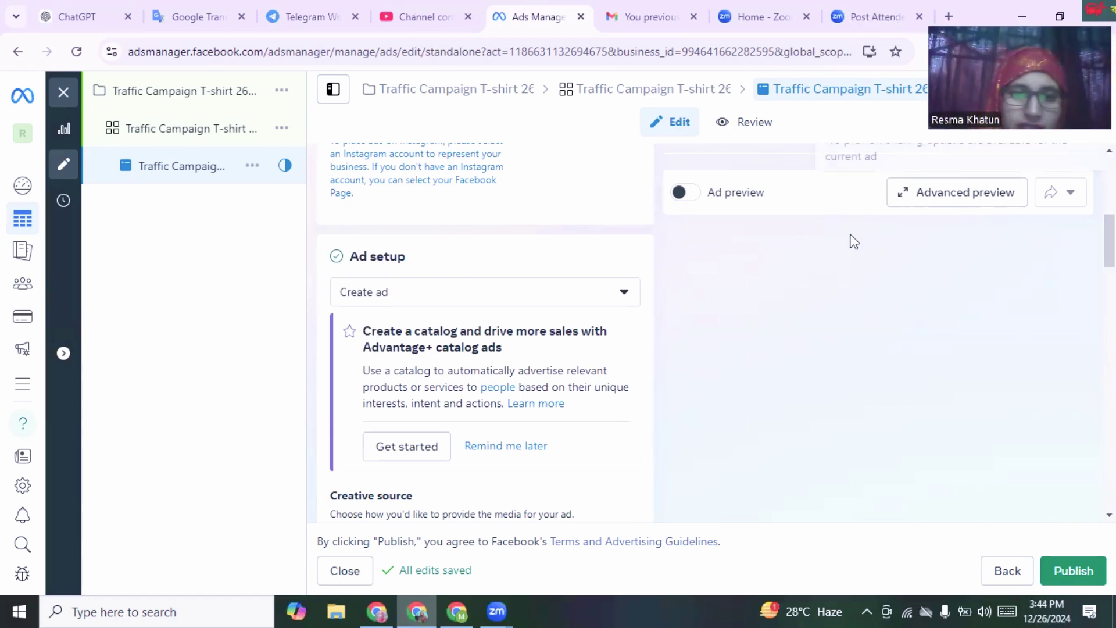
pyautogui.click(625, 294)
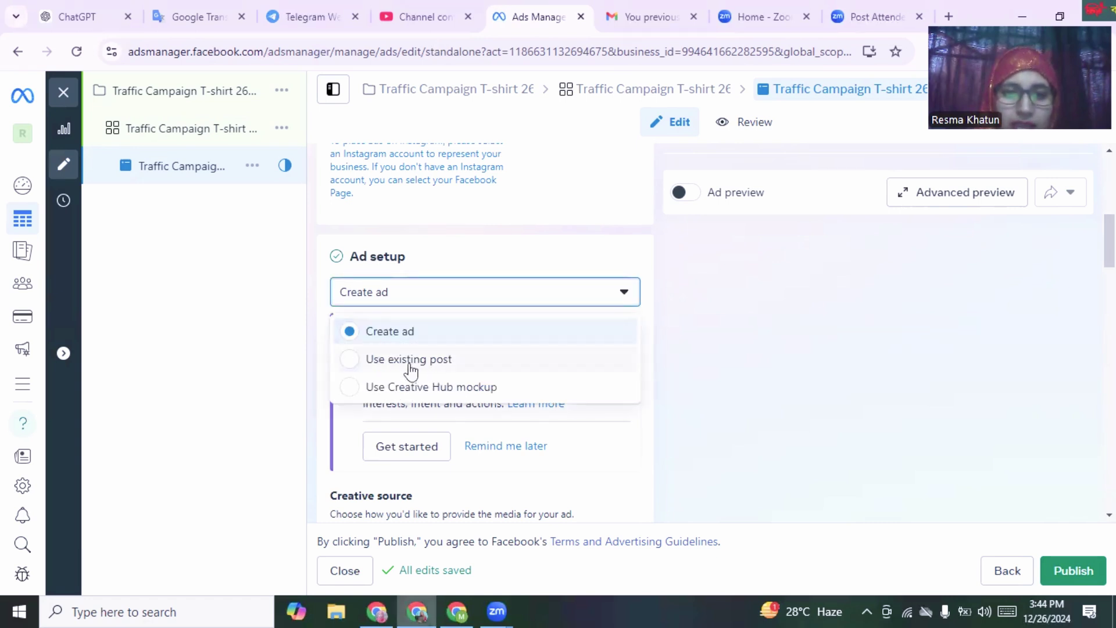
pyautogui.click(419, 364)
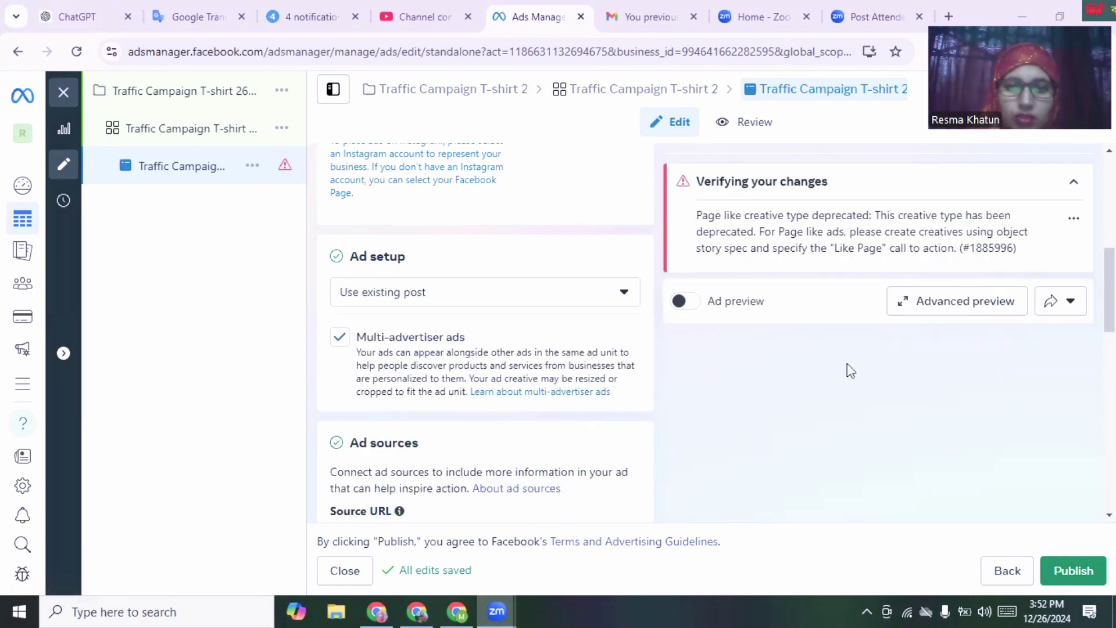
# Step: Examine the multi-advertiser option, ad sources and ad creative sections of the ad
pyautogui.scroll(-3, 486, 332)
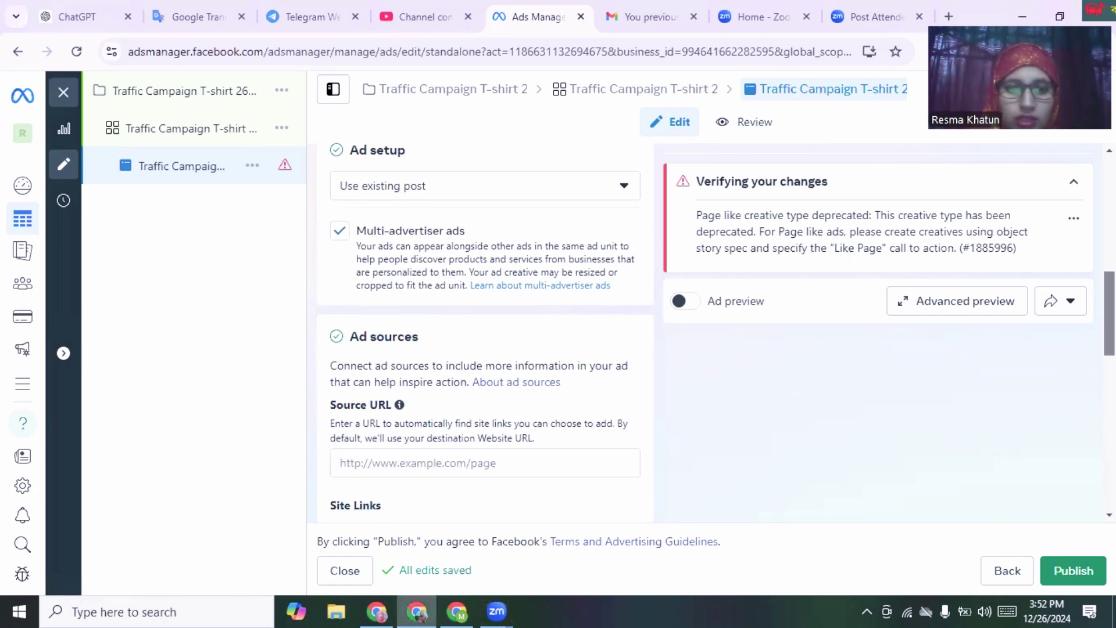
pyautogui.scroll(1, 485, 333)
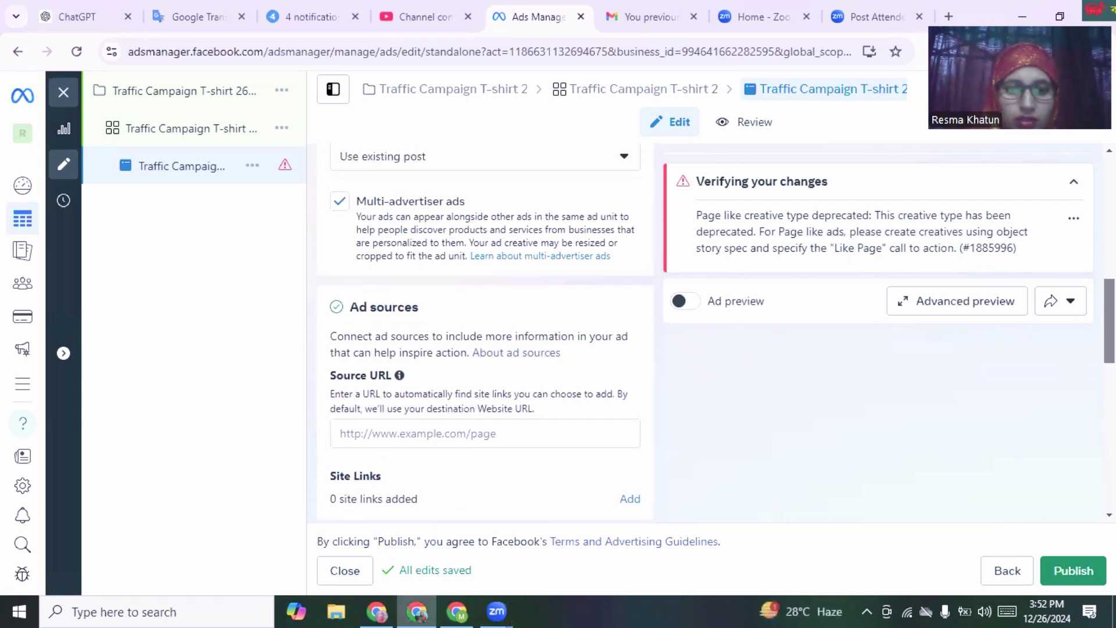
pyautogui.scroll(-2, 485, 333)
pyautogui.scroll(-1, 486, 331)
pyautogui.scroll(3, 485, 331)
pyautogui.scroll(-4, 485, 332)
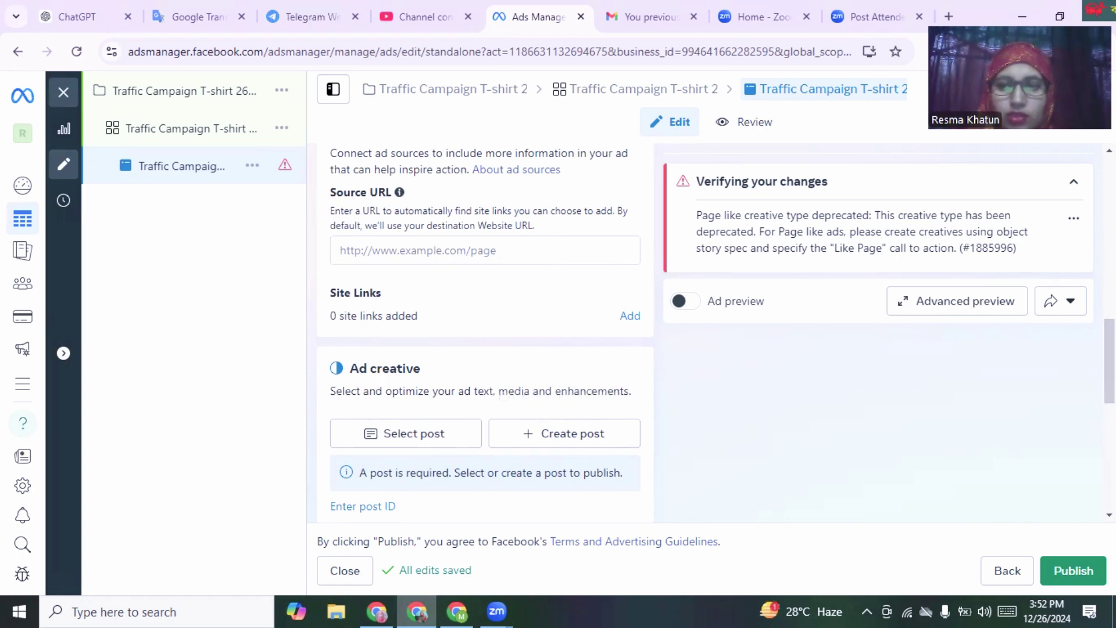
# Step: Switch the ad setup of the T-shirt traffic ad from using an existing post to Create ad
pyautogui.scroll(5, 486, 332)
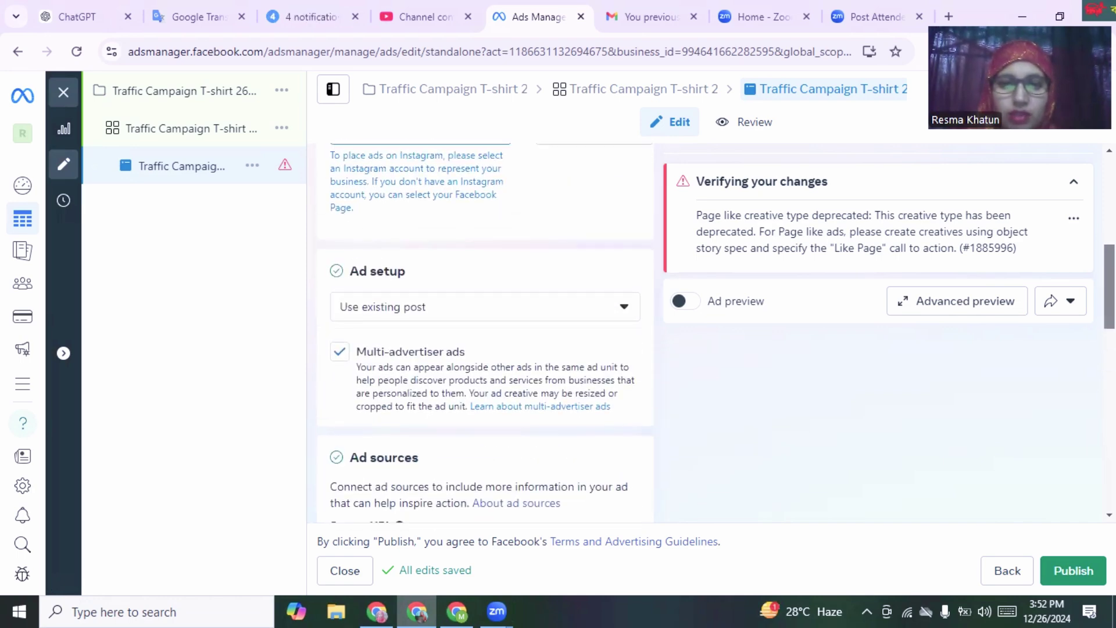
pyautogui.scroll(5, 485, 331)
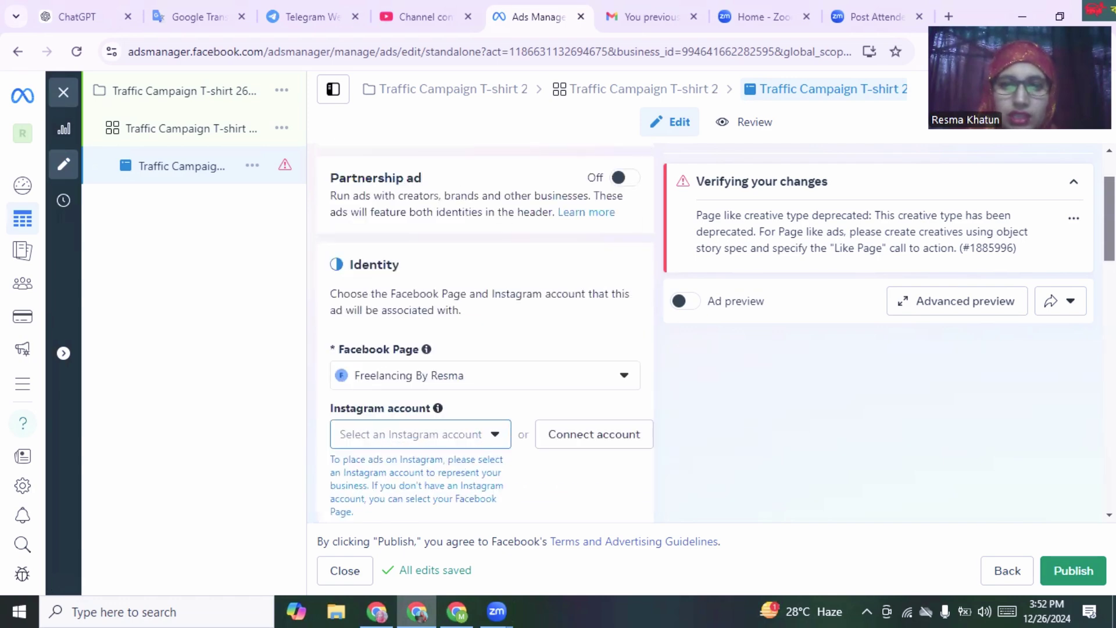
pyautogui.scroll(1, 485, 331)
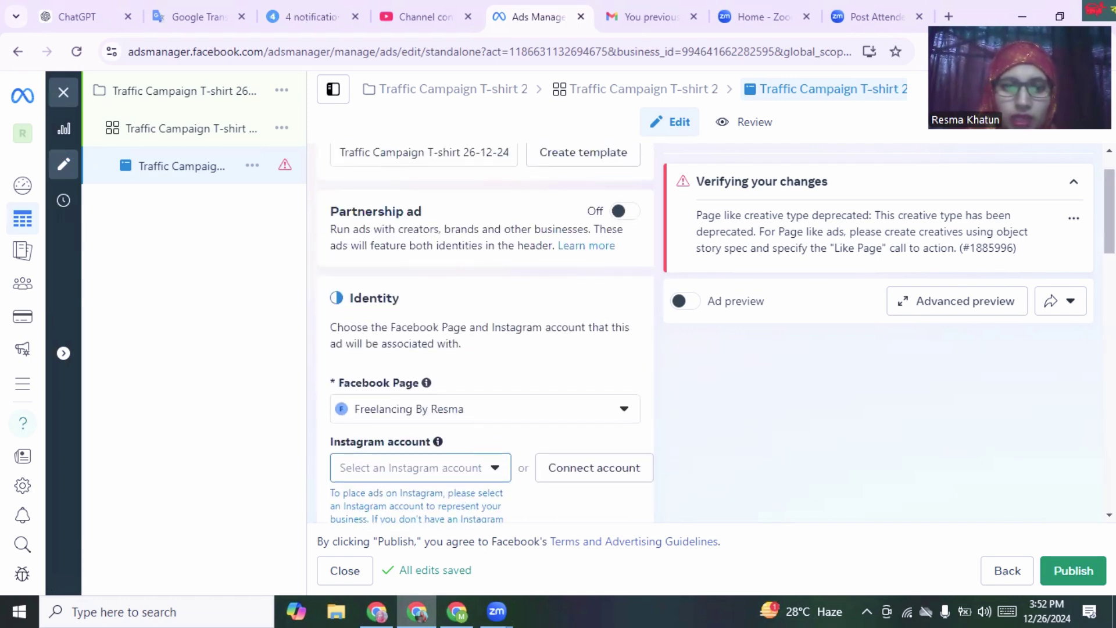
pyautogui.scroll(1, 485, 332)
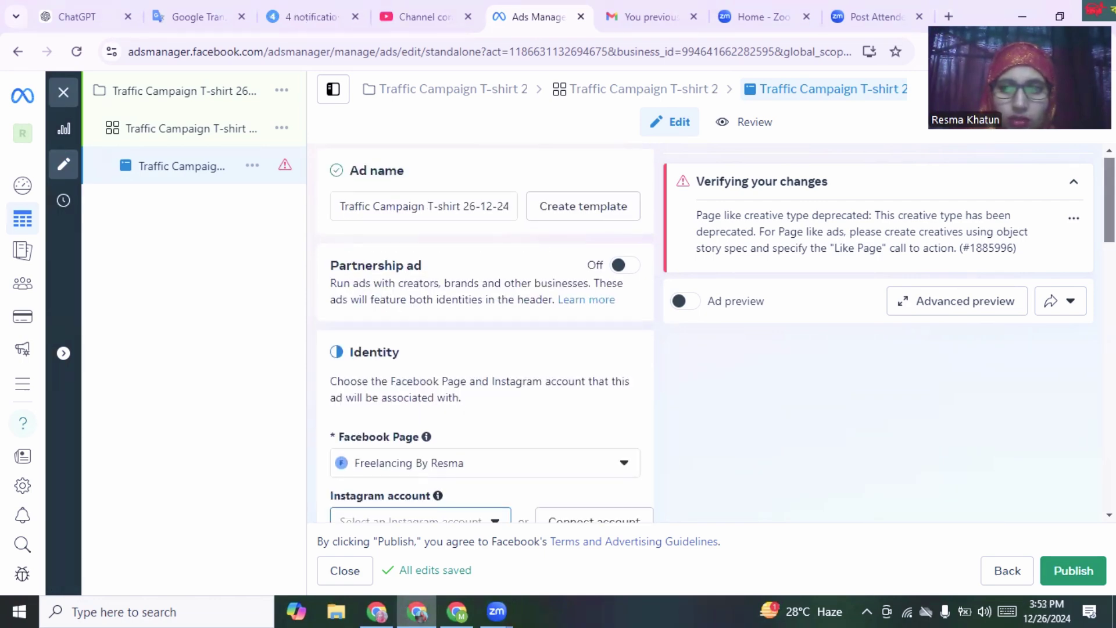
pyautogui.scroll(-6, 485, 331)
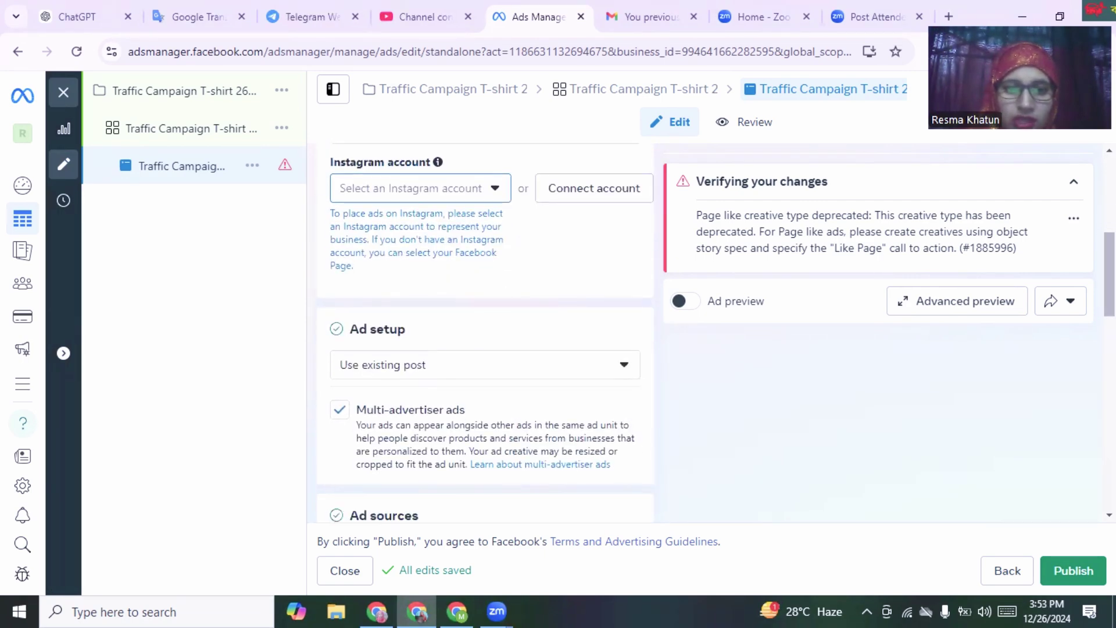
pyautogui.click(624, 367)
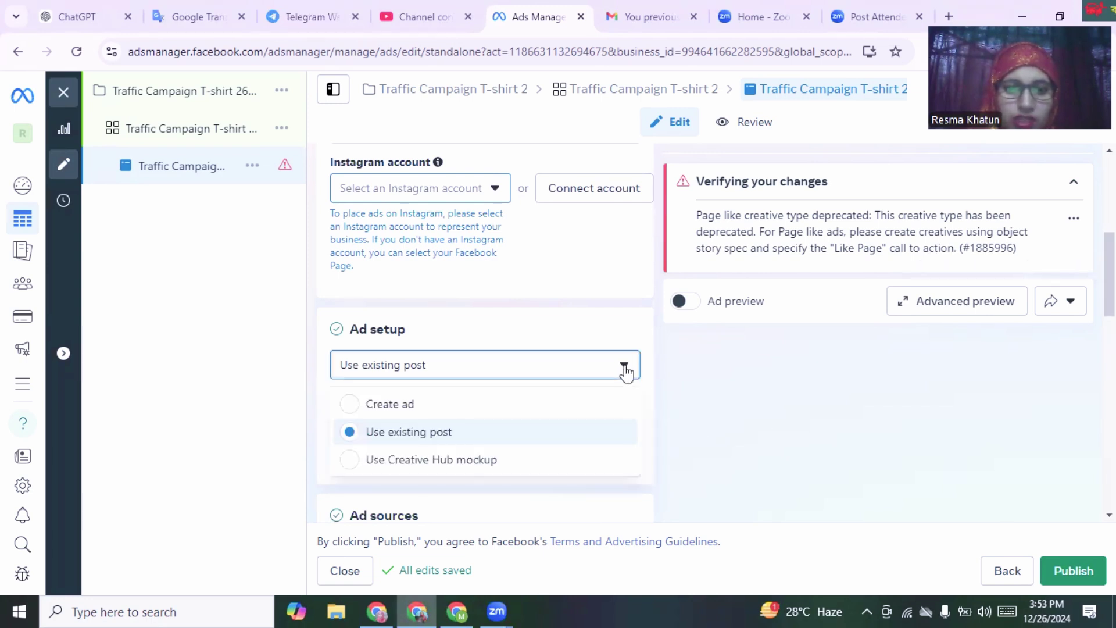
pyautogui.click(351, 404)
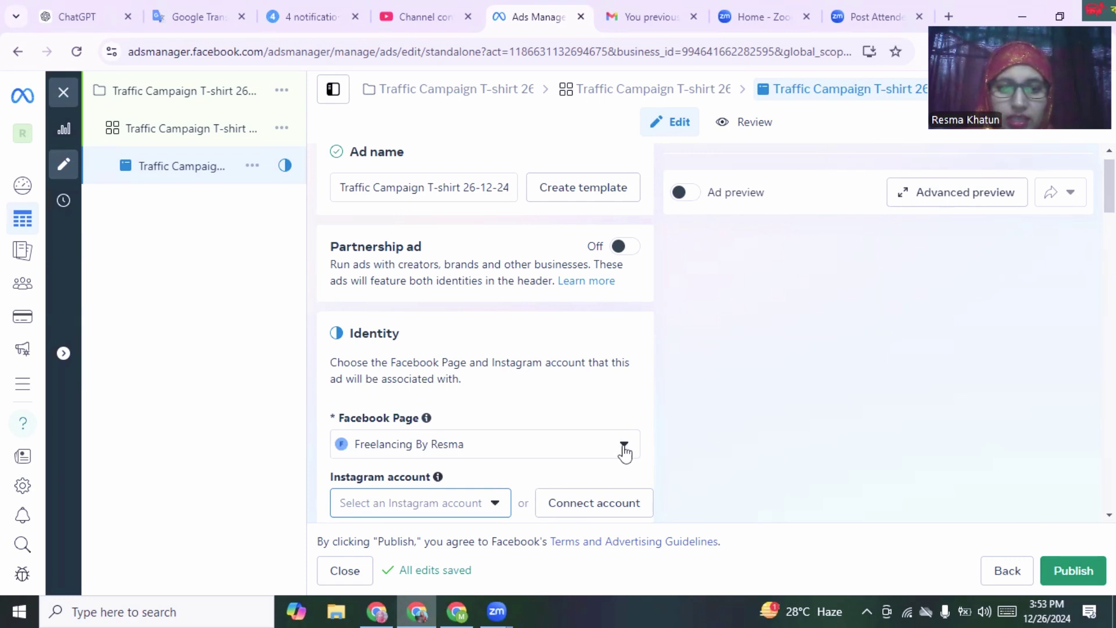
# Step: Set the ad's Facebook Page identity to the Resma kitchen page from the Resma Kitchen business group
pyautogui.click(625, 448)
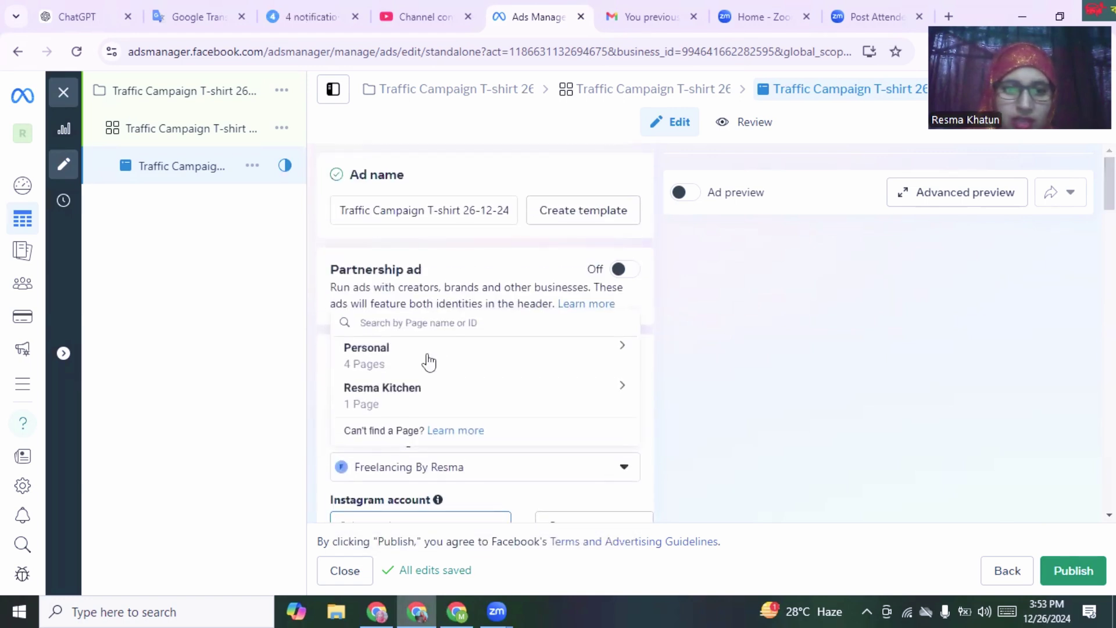
pyautogui.click(363, 406)
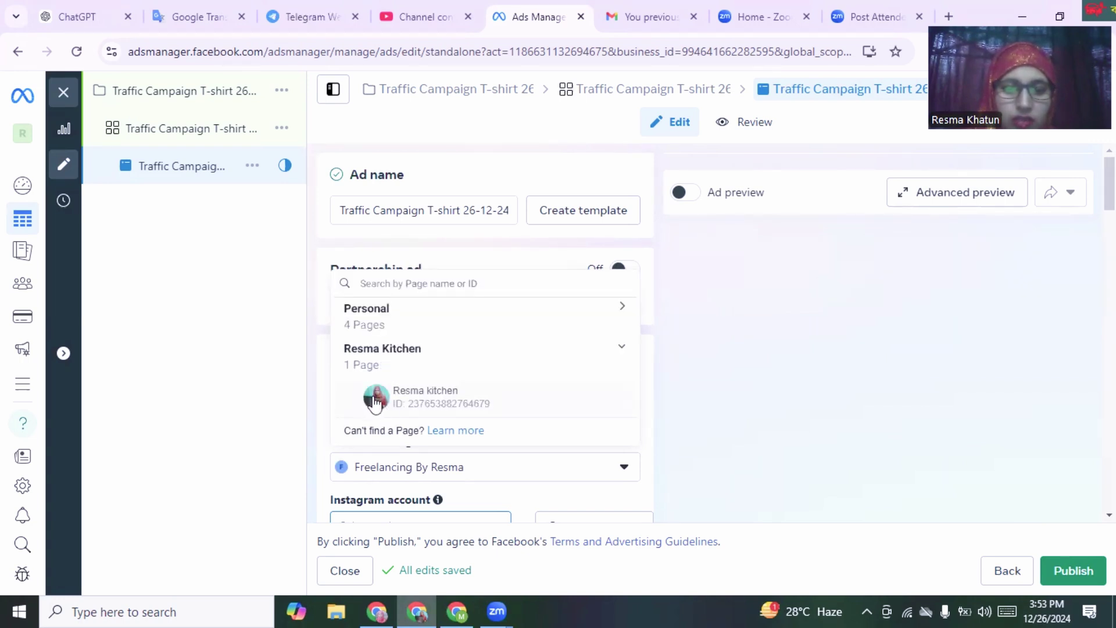
pyautogui.click(375, 397)
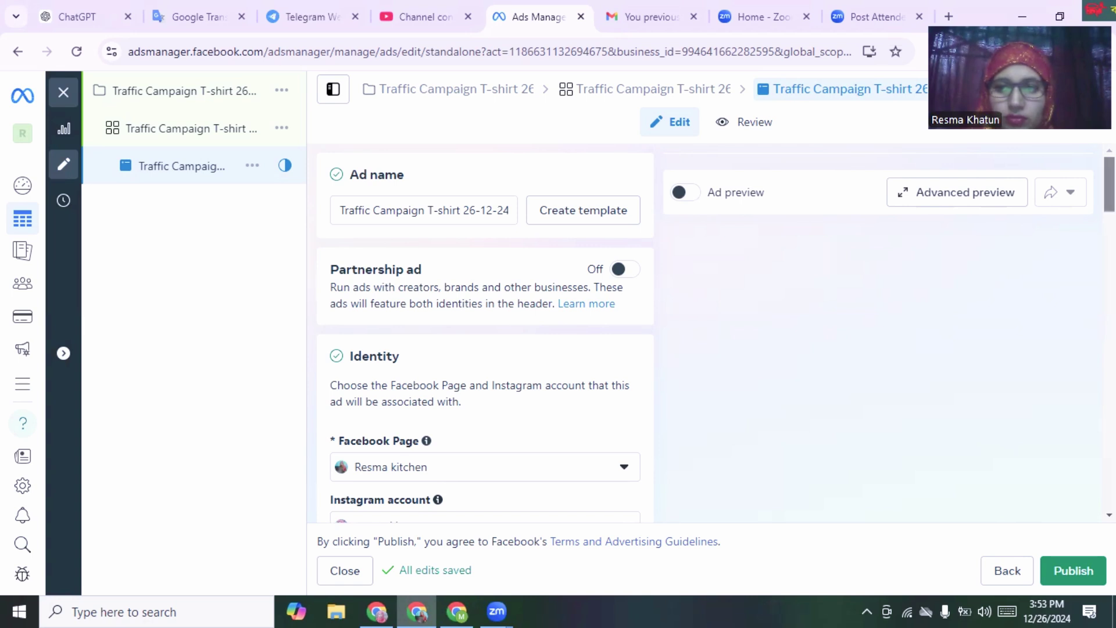
# Step: Examine the ad setup's creative source, format and multi-advertiser options and the ad creative section below them
pyautogui.scroll(-6, 485, 331)
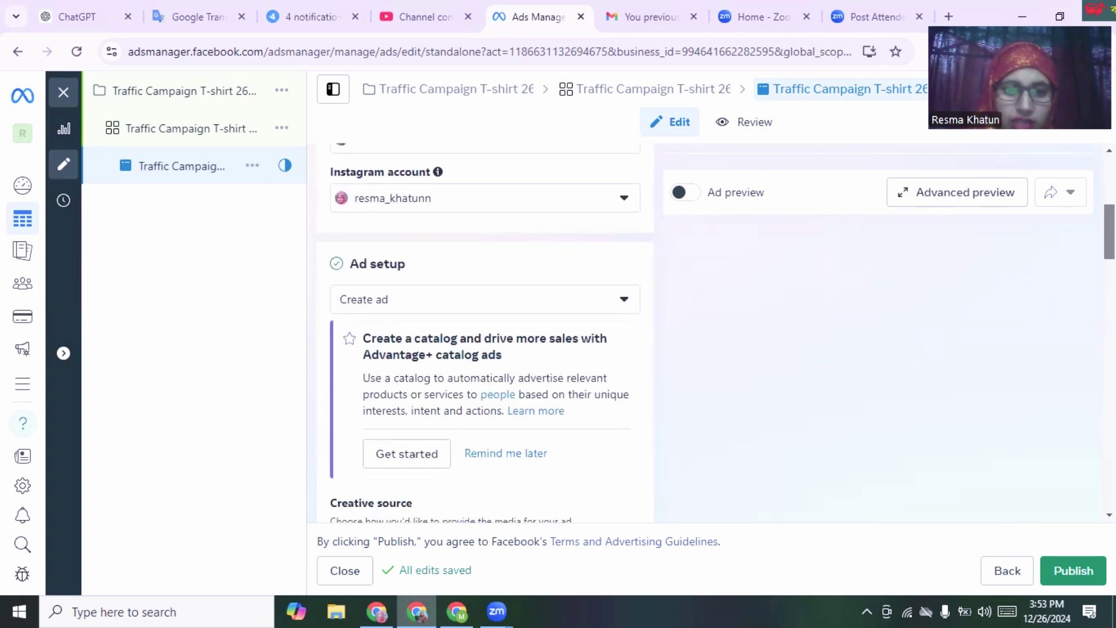
pyautogui.scroll(-3, 486, 332)
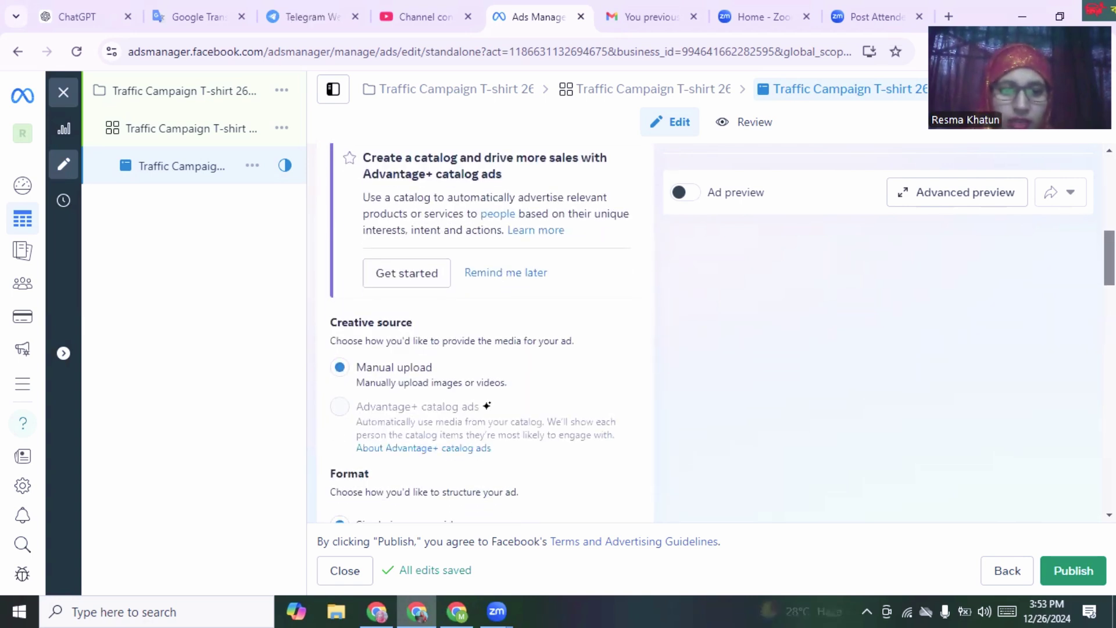
pyautogui.scroll(-1, 486, 332)
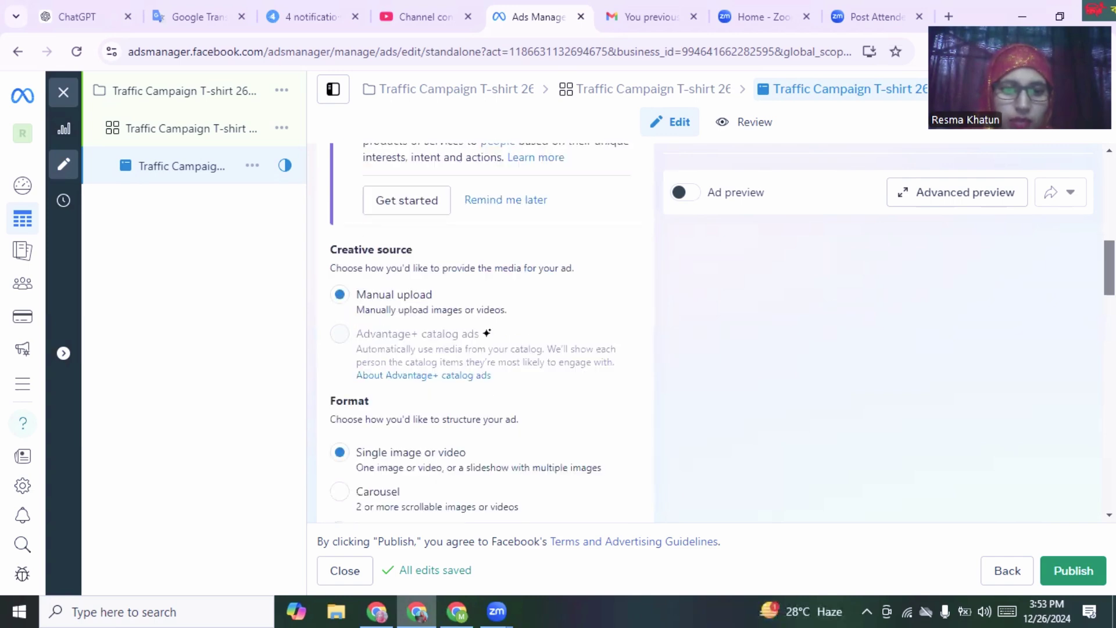
pyautogui.scroll(3, 486, 331)
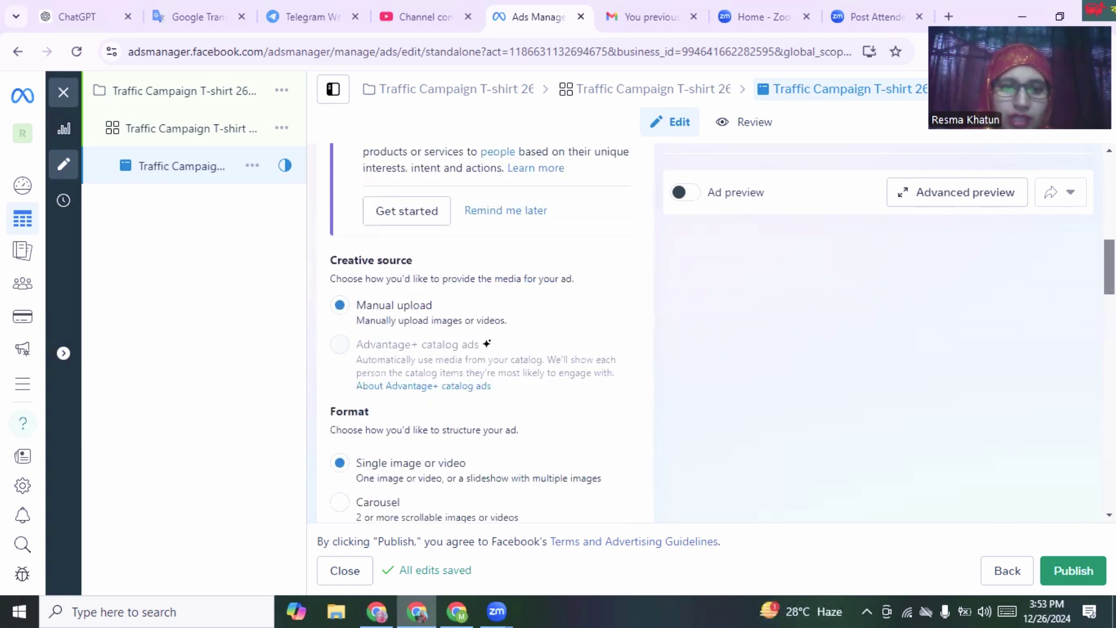
pyautogui.scroll(-4, 485, 332)
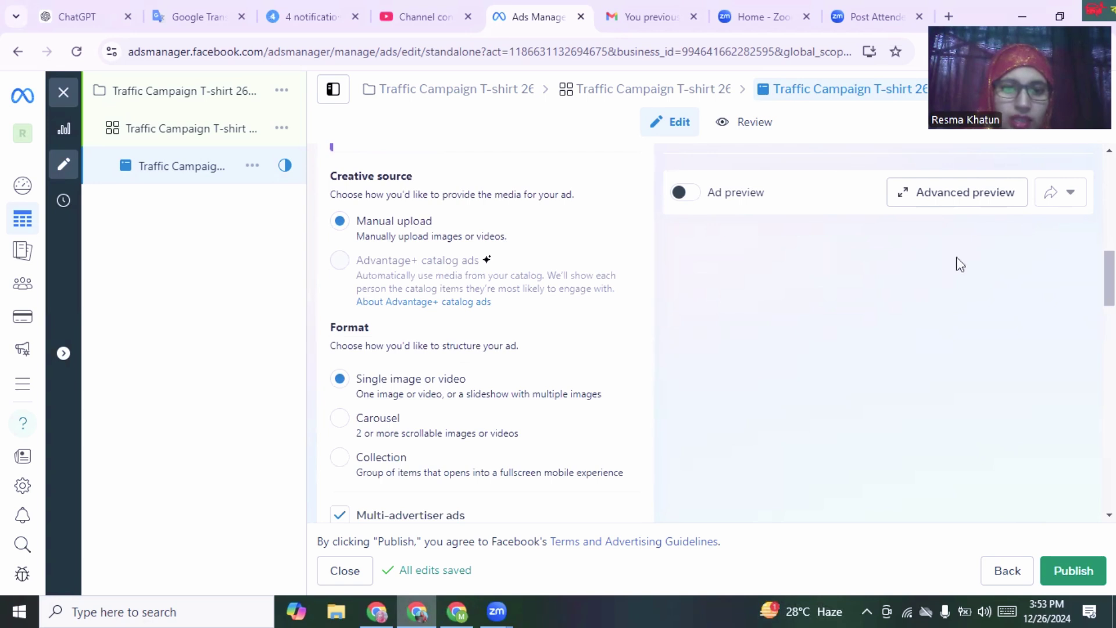
pyautogui.moveTo(352, 244)
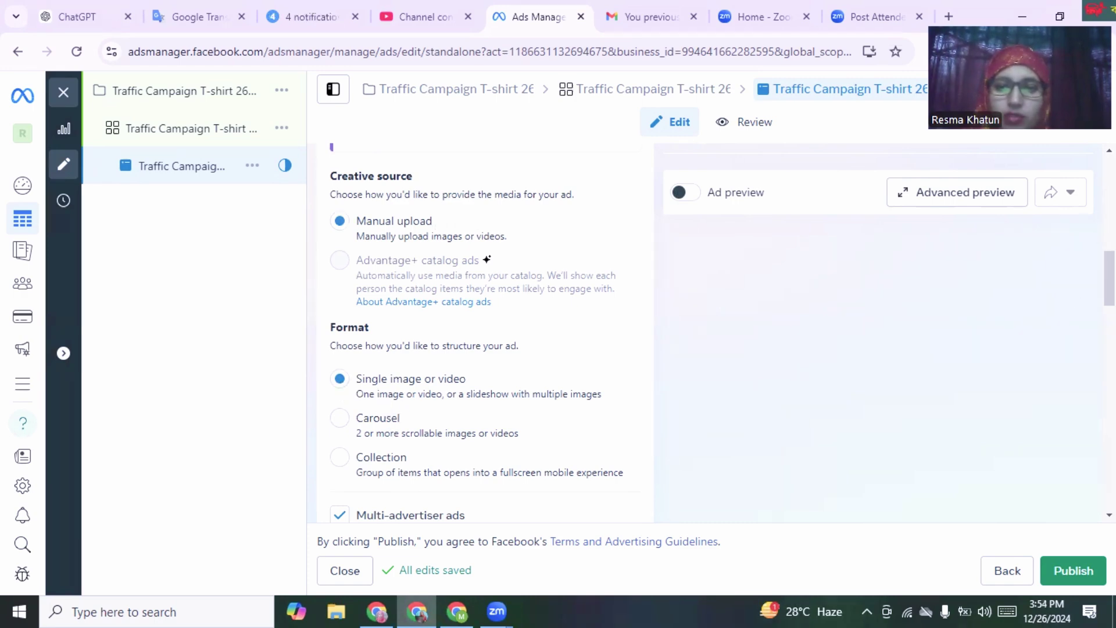
pyautogui.scroll(-4, 486, 331)
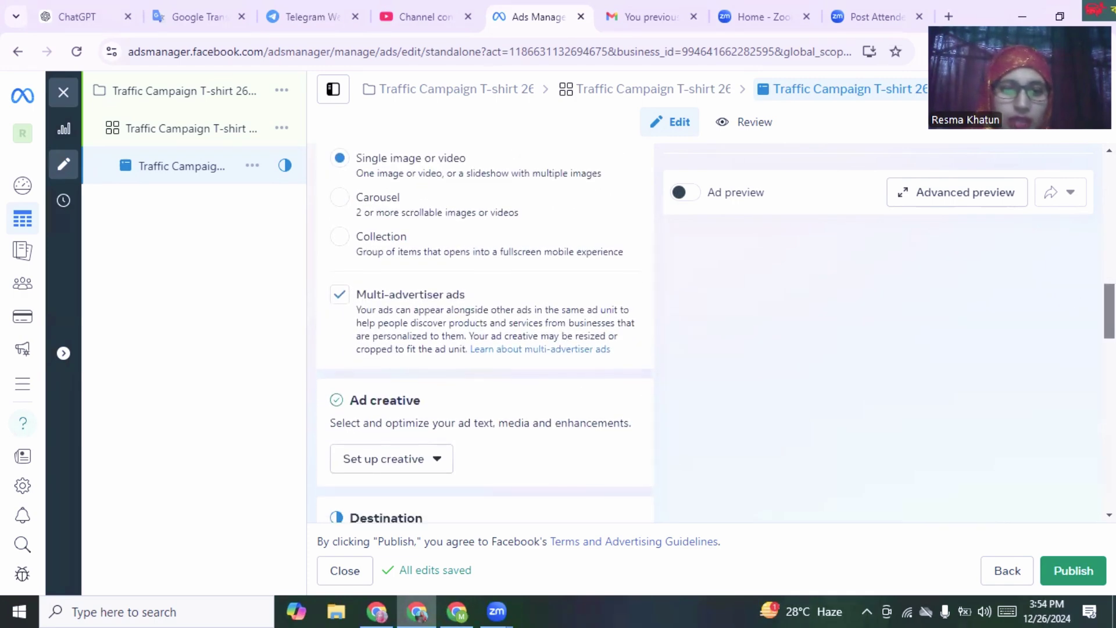
pyautogui.scroll(3, 486, 331)
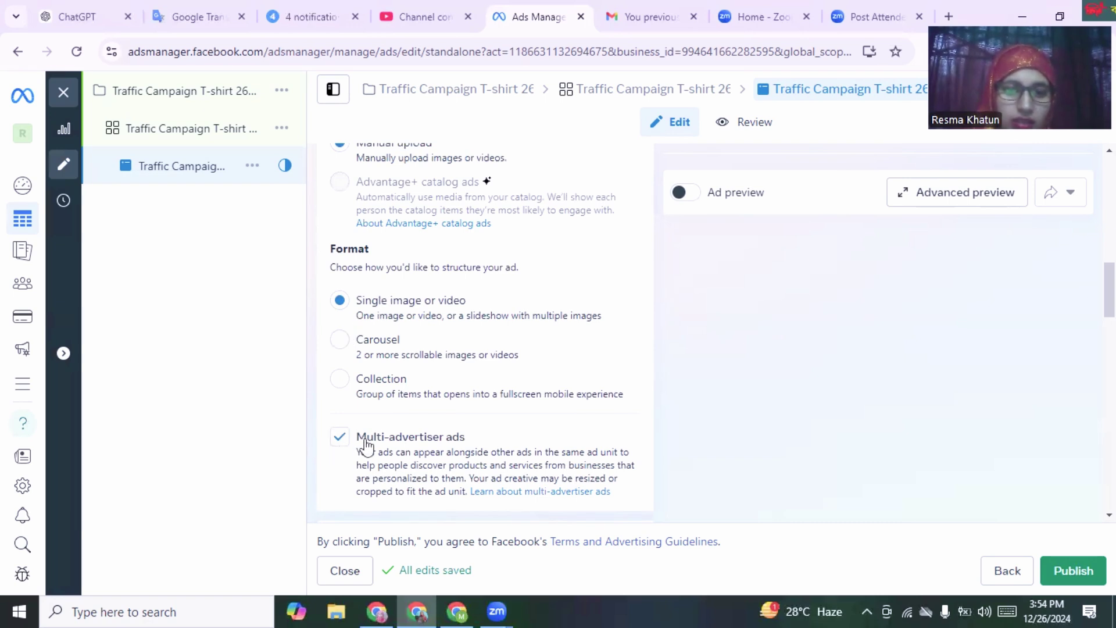
pyautogui.click(340, 441)
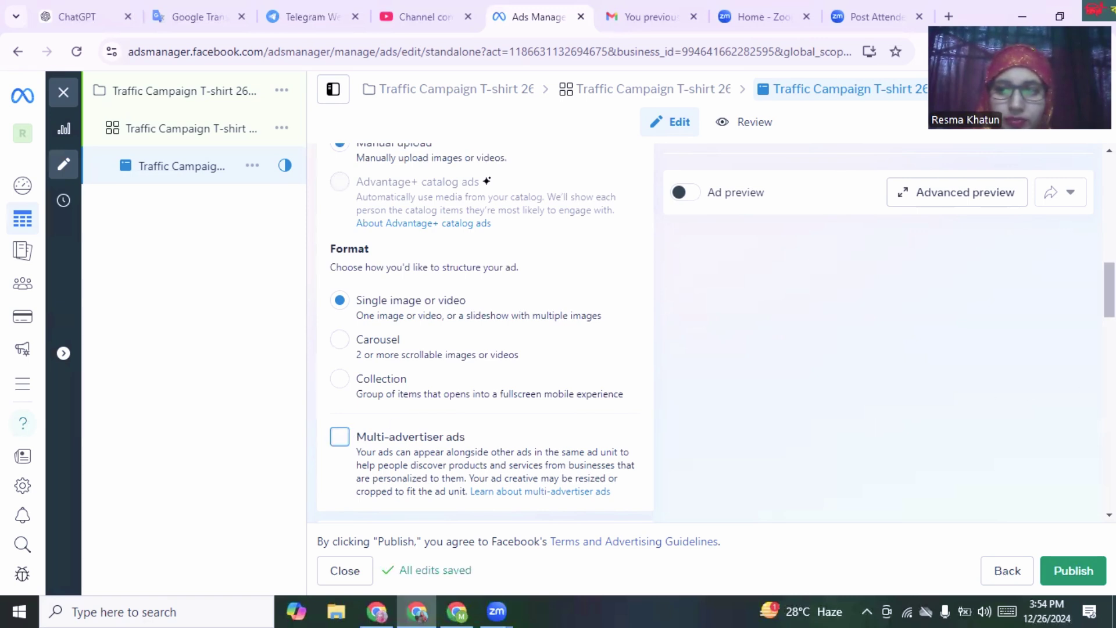
pyautogui.scroll(-3, 485, 331)
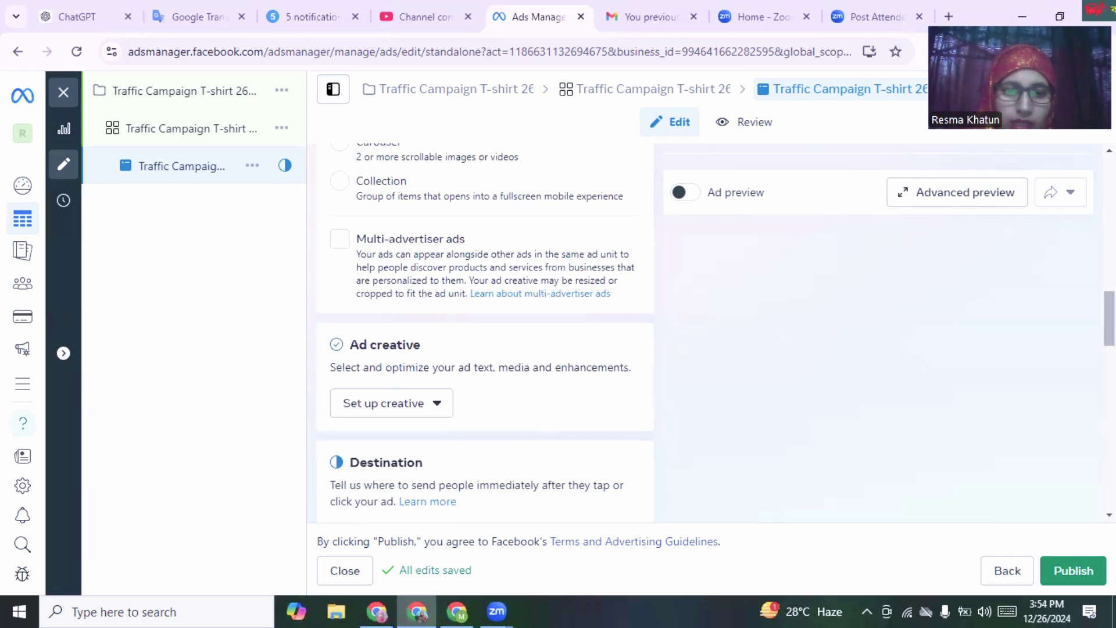
pyautogui.click(439, 410)
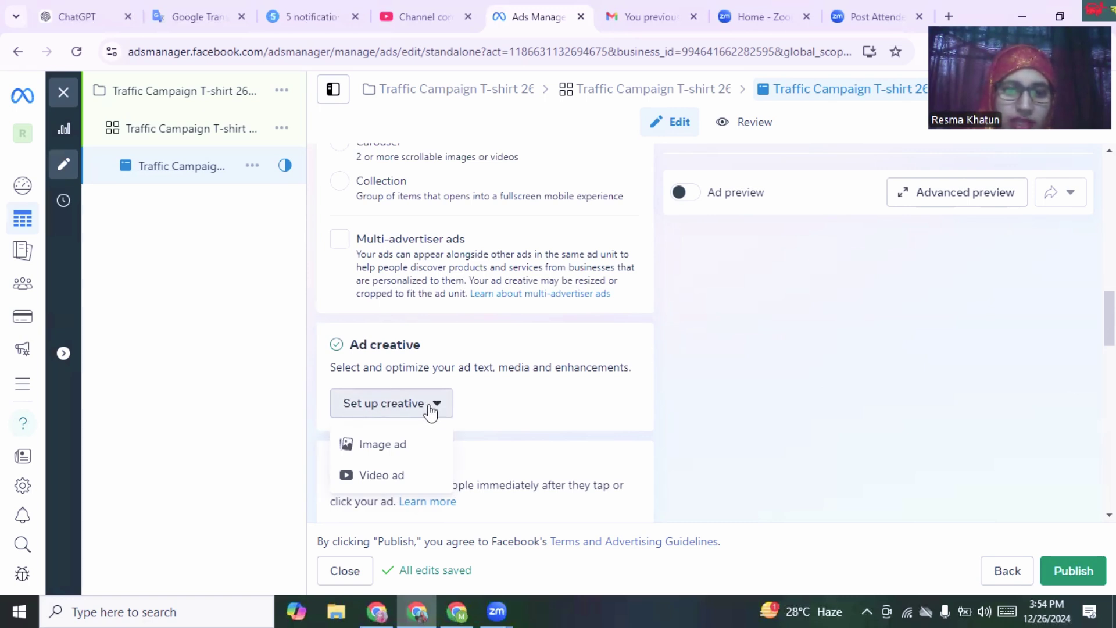
pyautogui.click(383, 446)
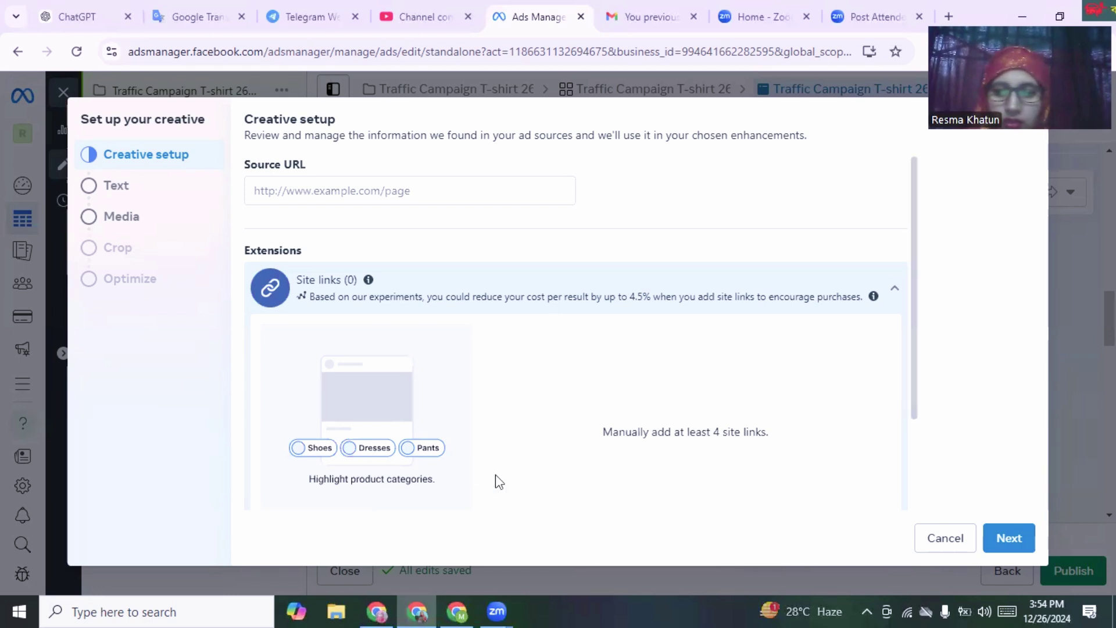
pyautogui.click(956, 543)
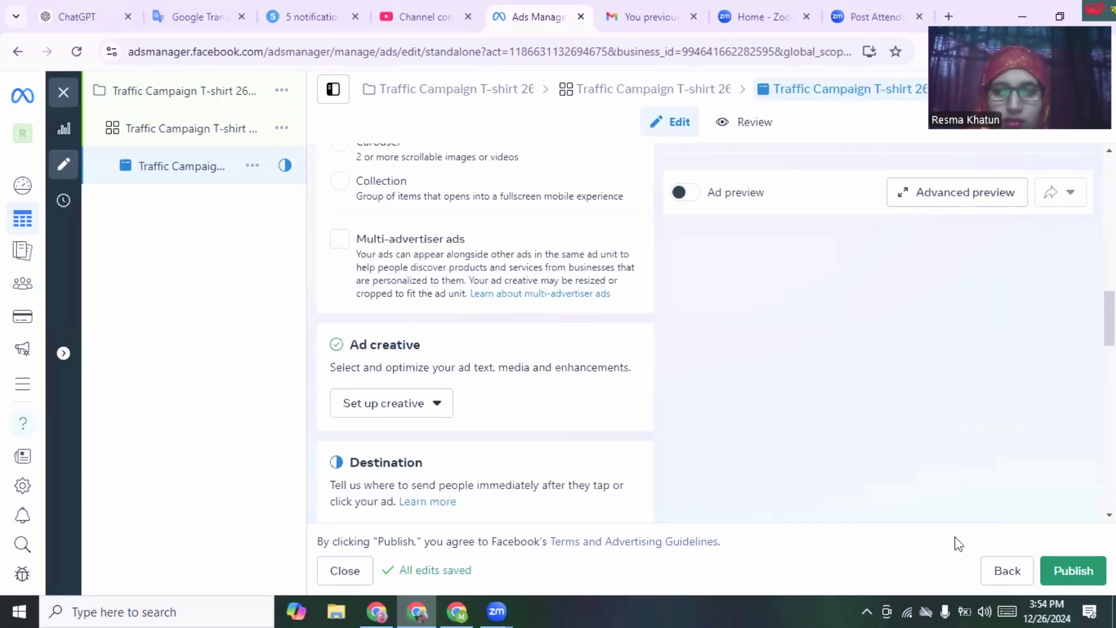
pyautogui.click(340, 239)
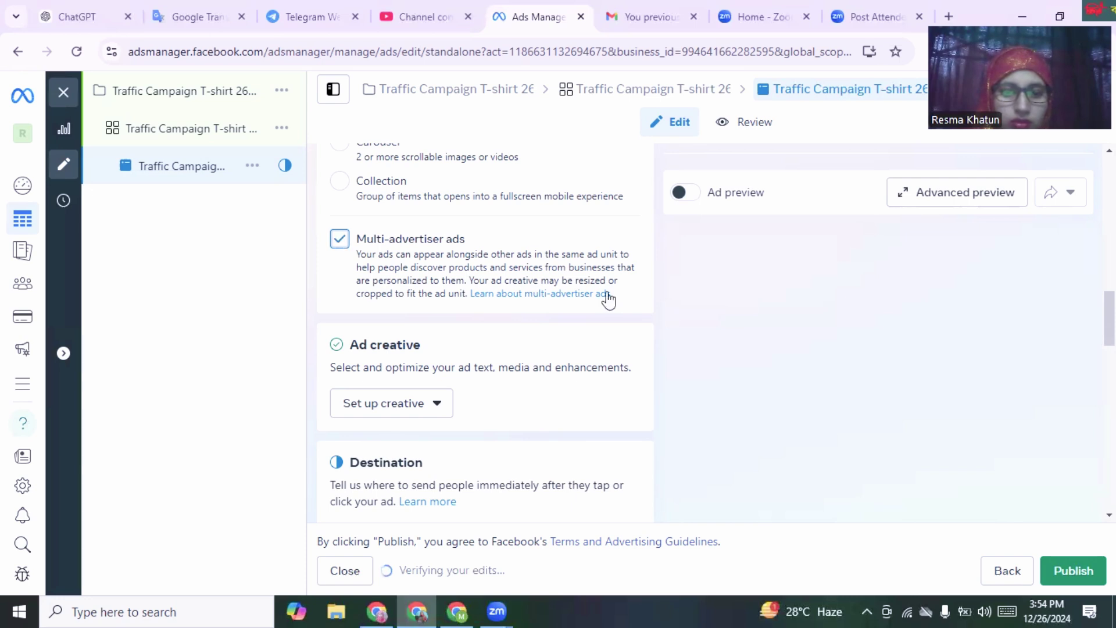
# Step: Search Google for "T-SHIRT IMAGE" in a new browser tab and show the image results
pyautogui.click(950, 15)
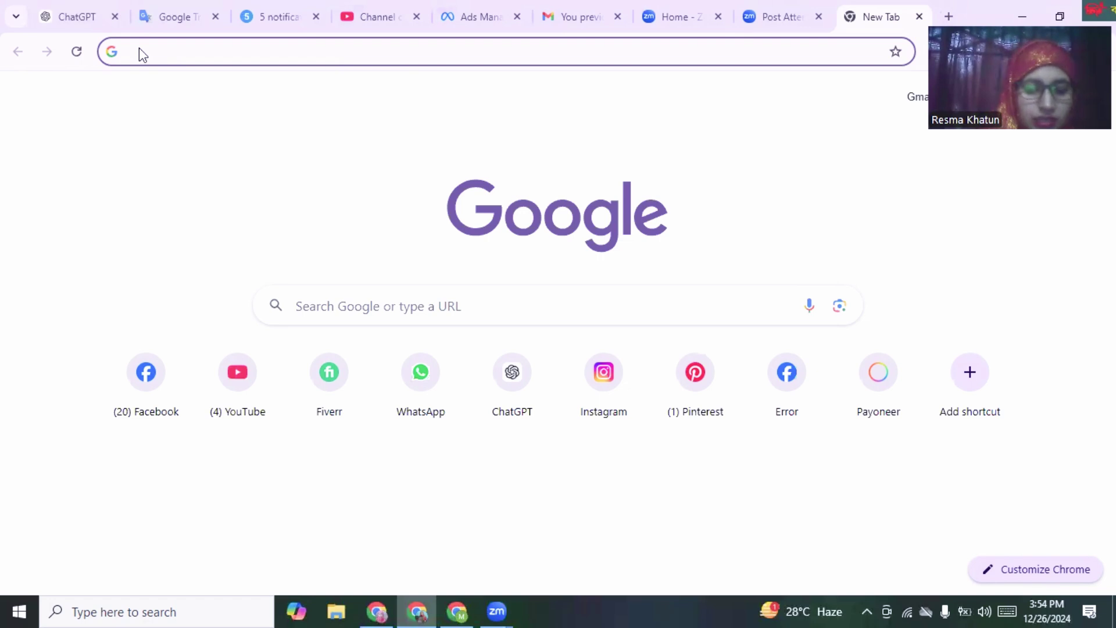
pyautogui.write('t-s')
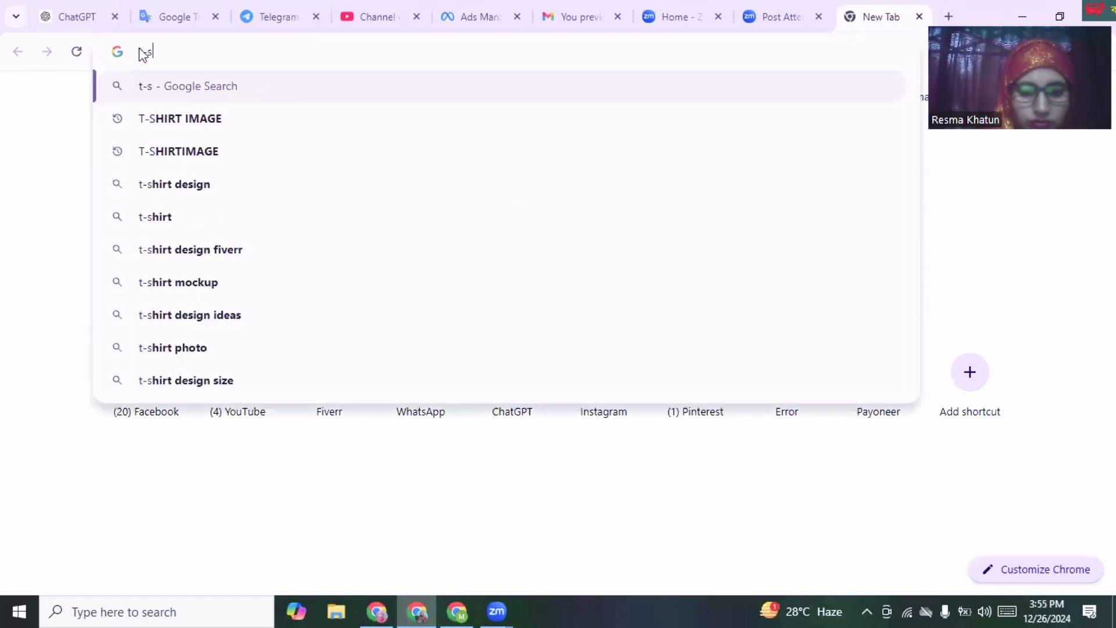
pyautogui.write('hirt')
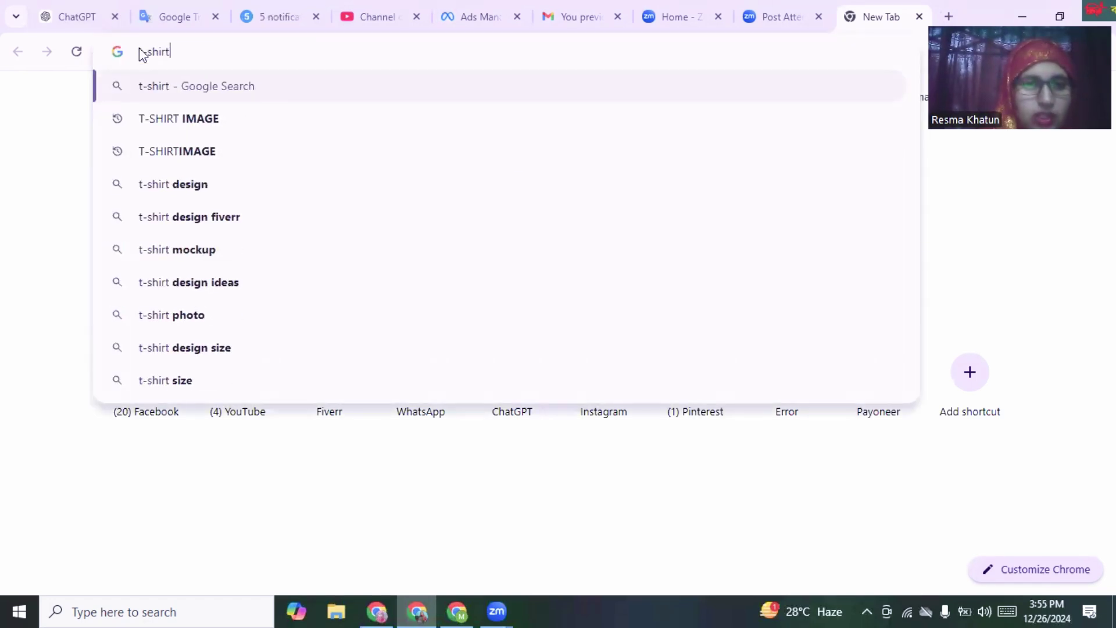
pyautogui.click(105, 128)
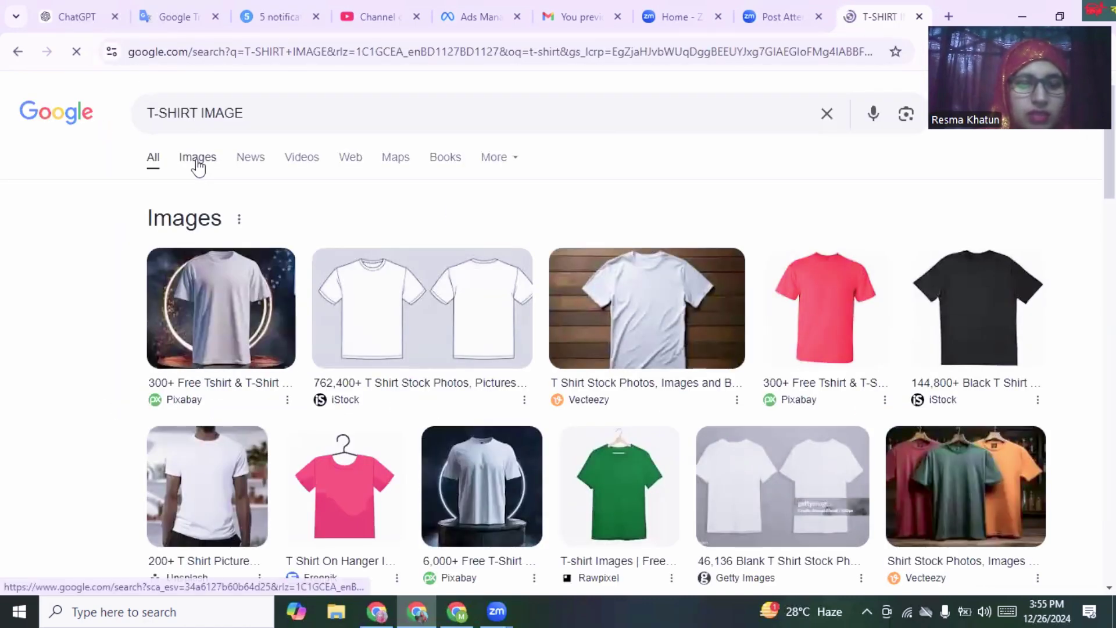
pyautogui.click(197, 158)
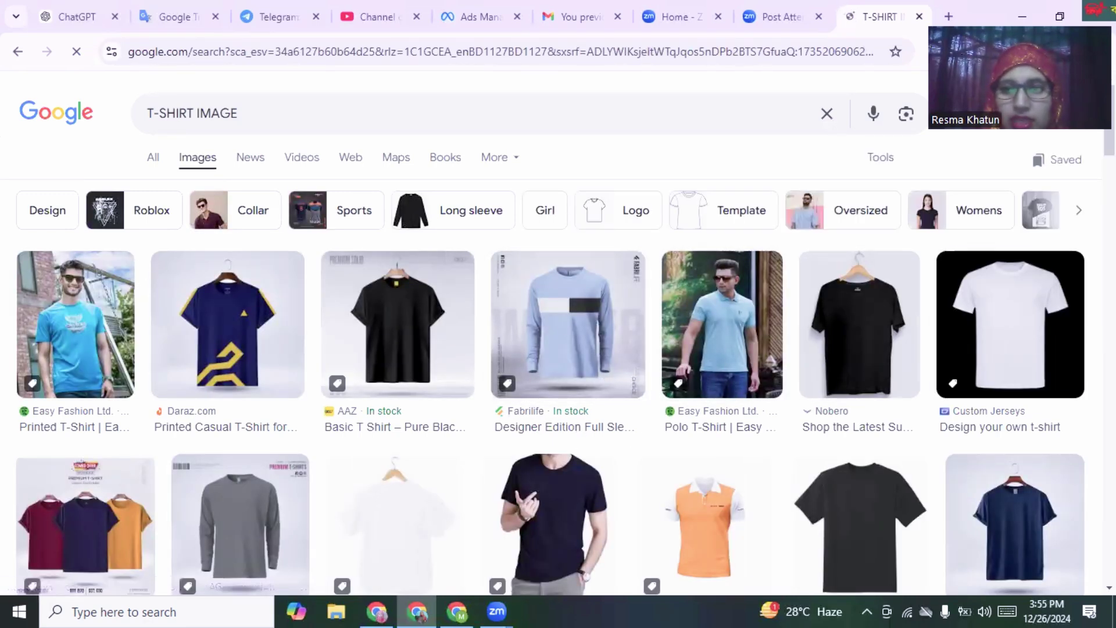
# Step: Save Freepik's blue men's T-shirt mockup image from the image results to the Downloads folder as an AVIF file, and close the search tab
pyautogui.scroll(-3, 983, 366)
pyautogui.scroll(-5, 558, 367)
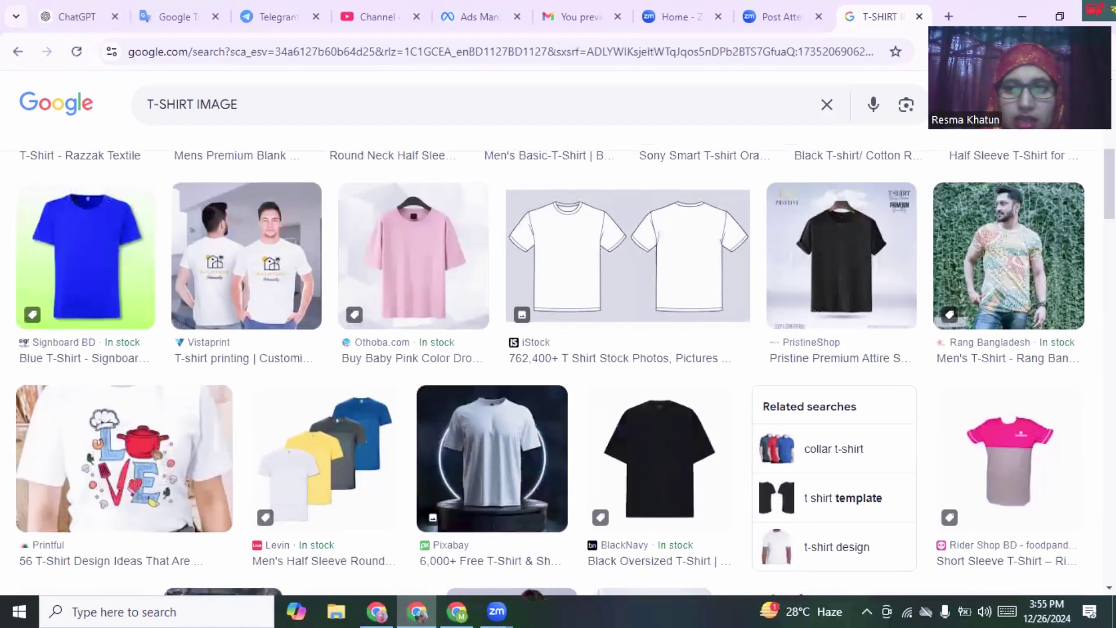
pyautogui.scroll(-3, 558, 367)
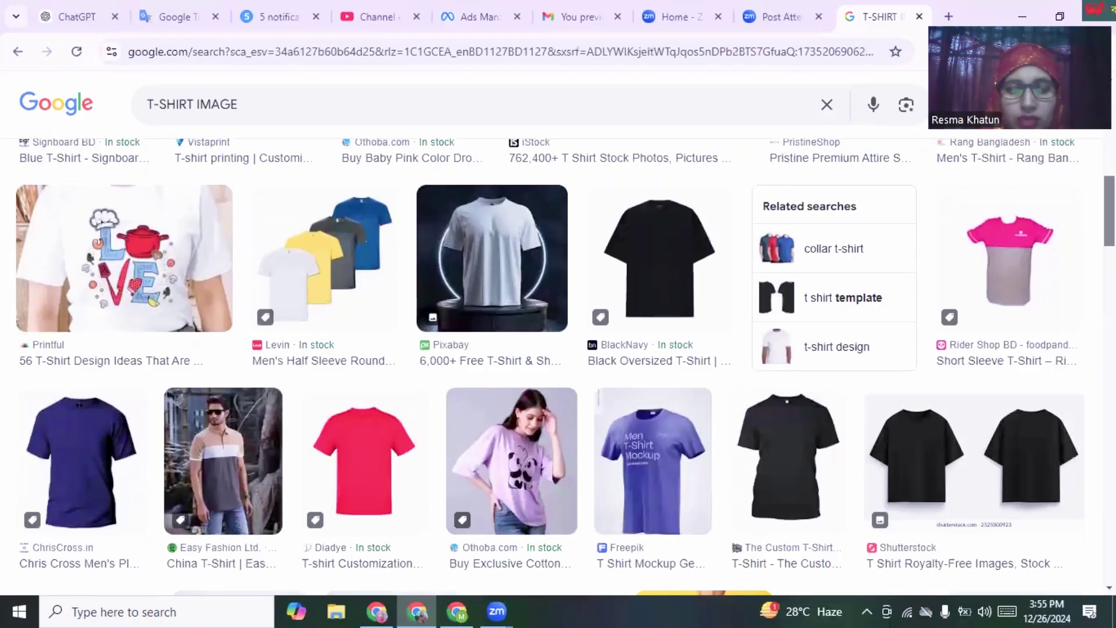
pyautogui.scroll(-1, 558, 366)
pyautogui.scroll(-1, 558, 366)
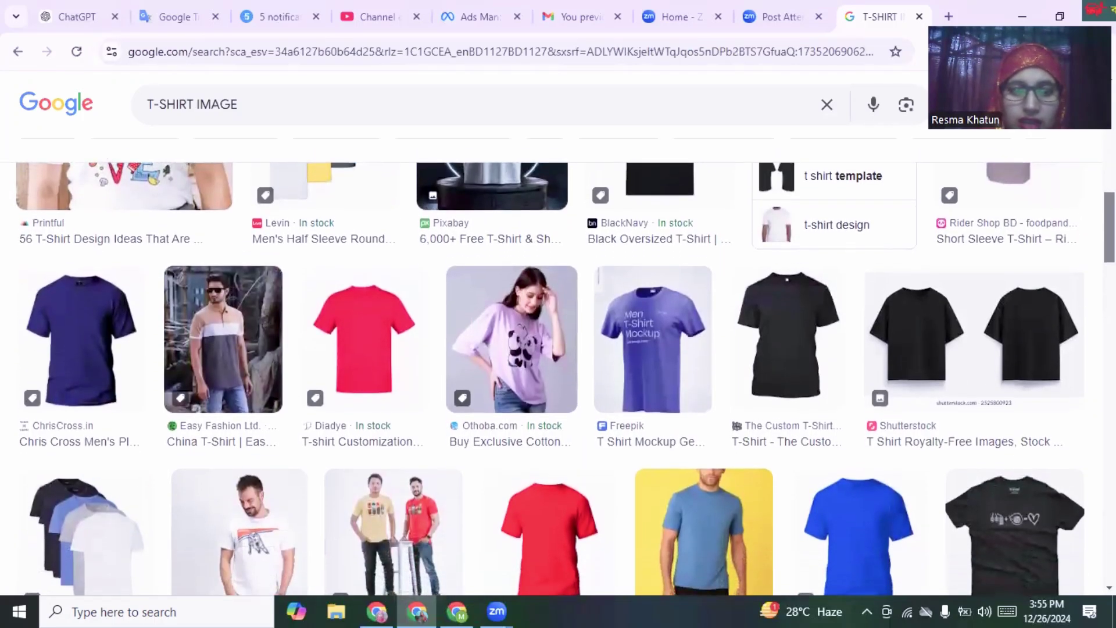
pyautogui.scroll(3, 558, 366)
pyautogui.scroll(-3, 558, 366)
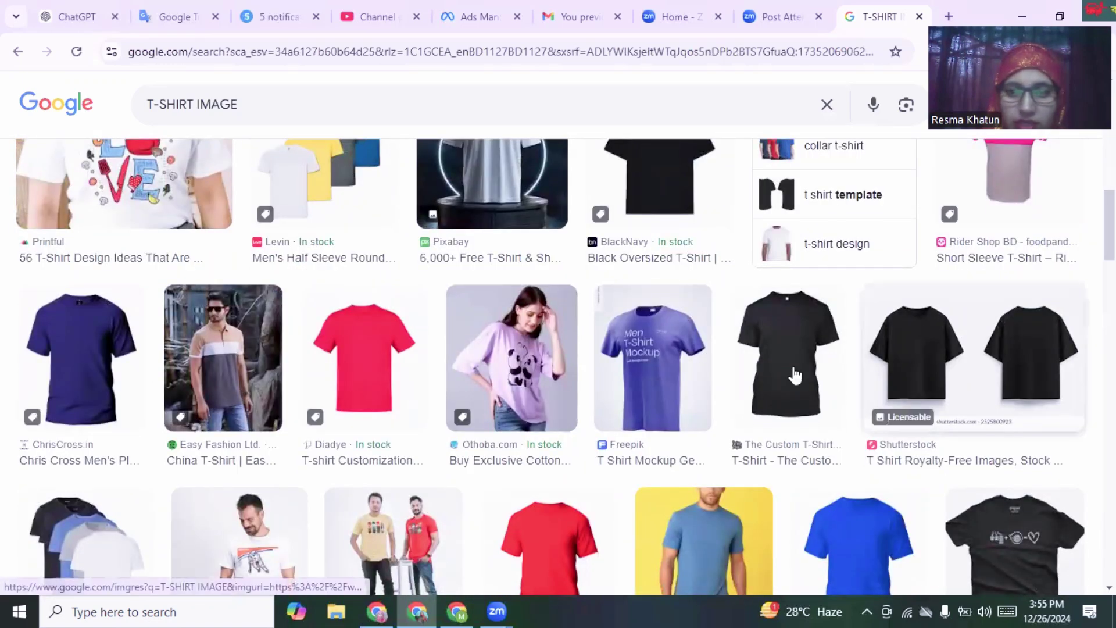
pyautogui.click(643, 370)
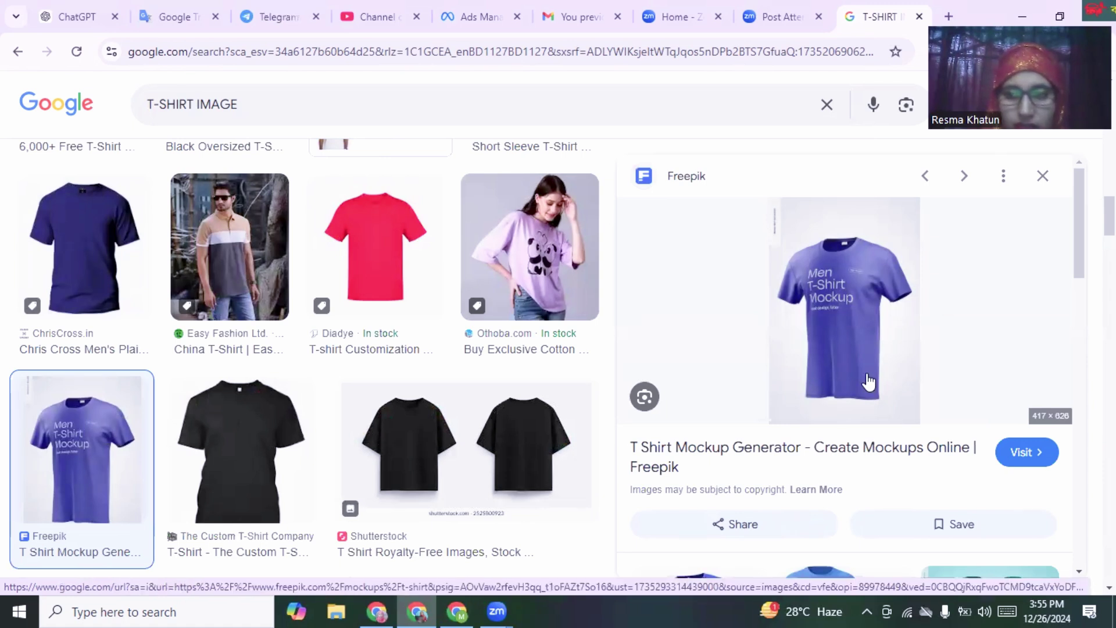
pyautogui.rightClick(866, 375)
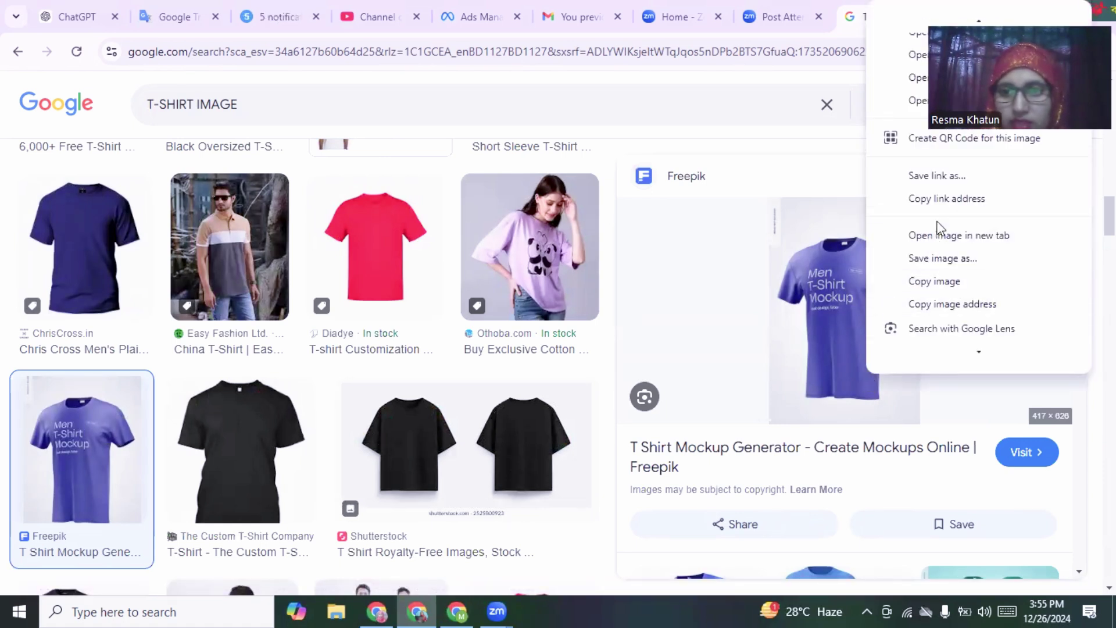
pyautogui.click(933, 258)
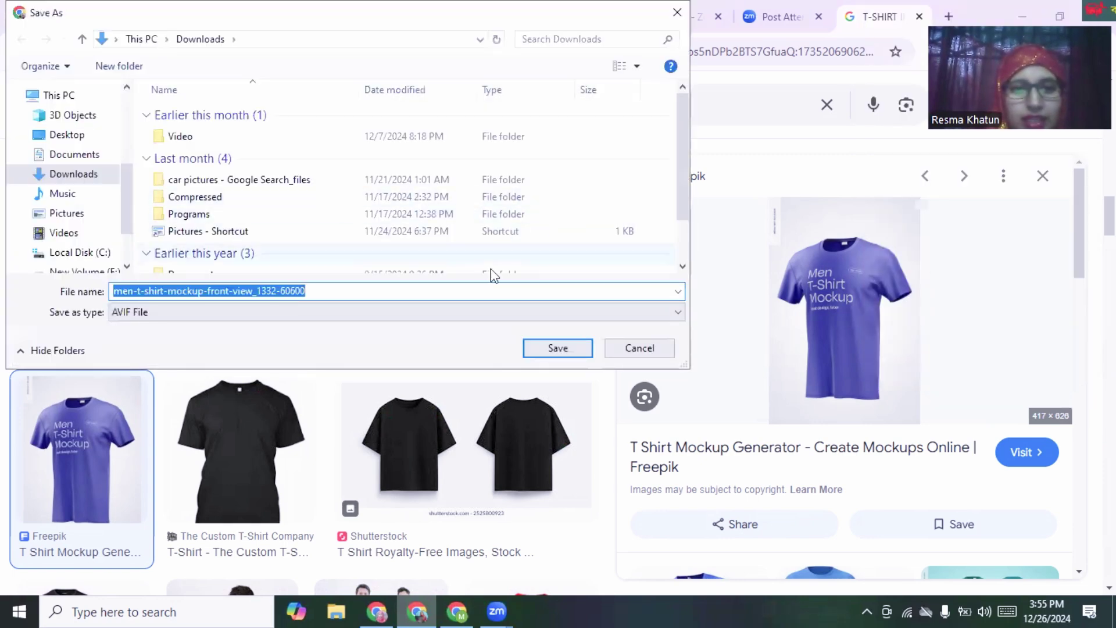
pyautogui.click(558, 347)
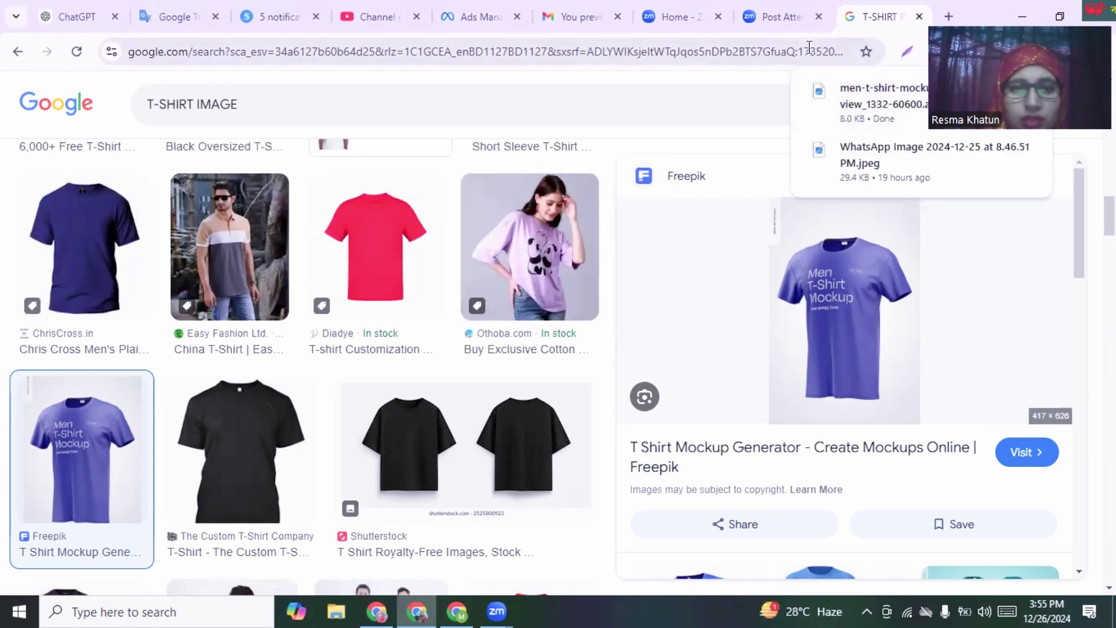
pyautogui.click(919, 17)
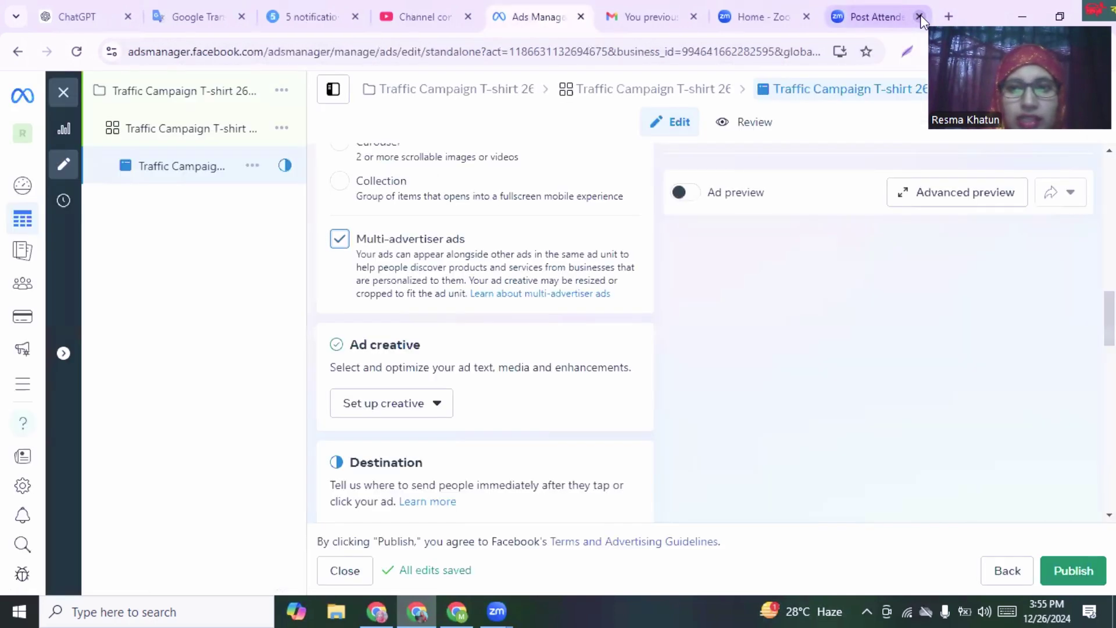
# Step: Open Facebook in a new browser tab and switch from the Resma kitchen page to the personal profile
pyautogui.click(949, 18)
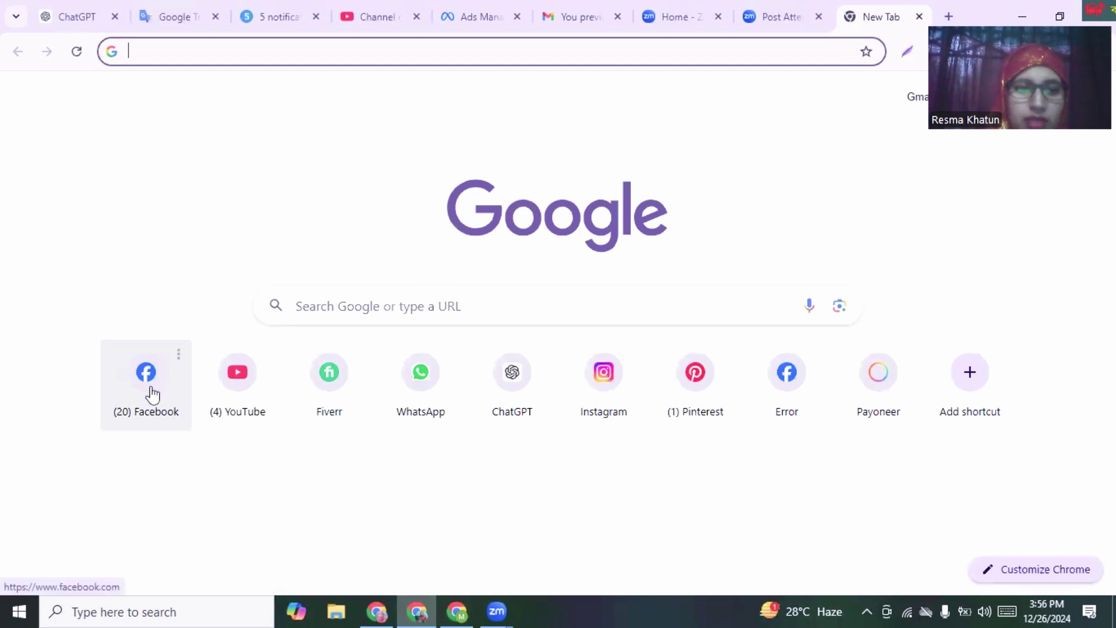
pyautogui.click(152, 394)
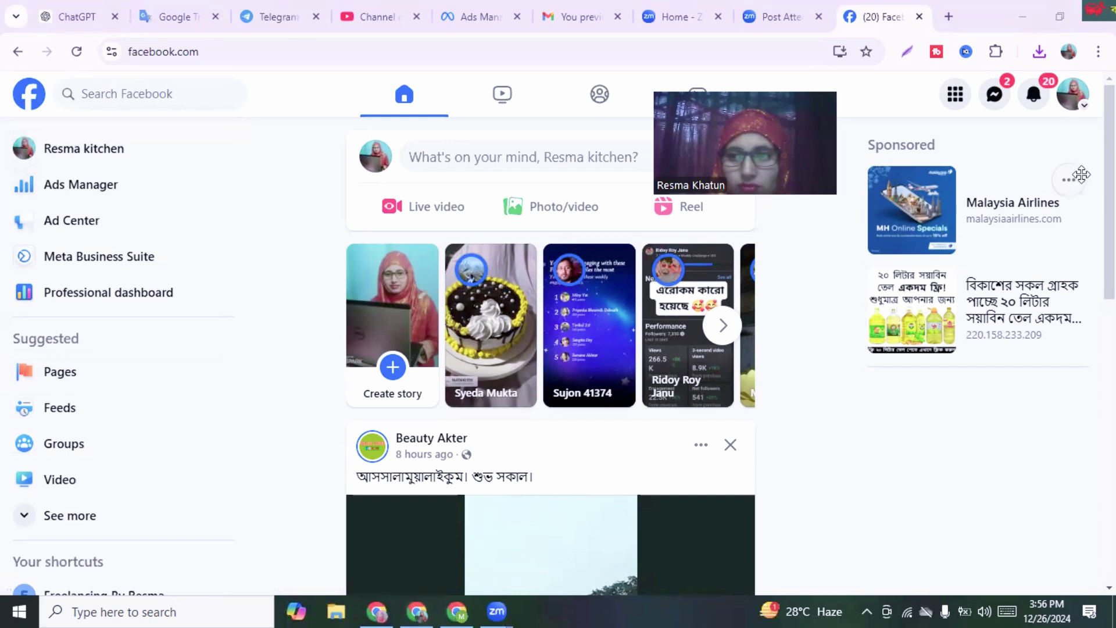
pyautogui.click(1085, 114)
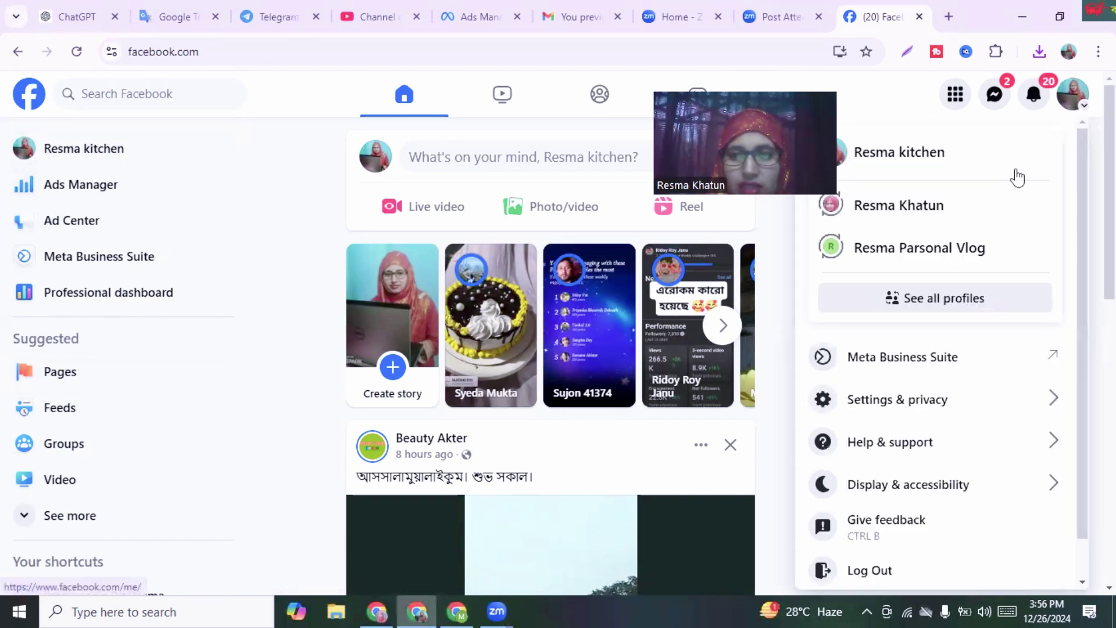
pyautogui.click(924, 212)
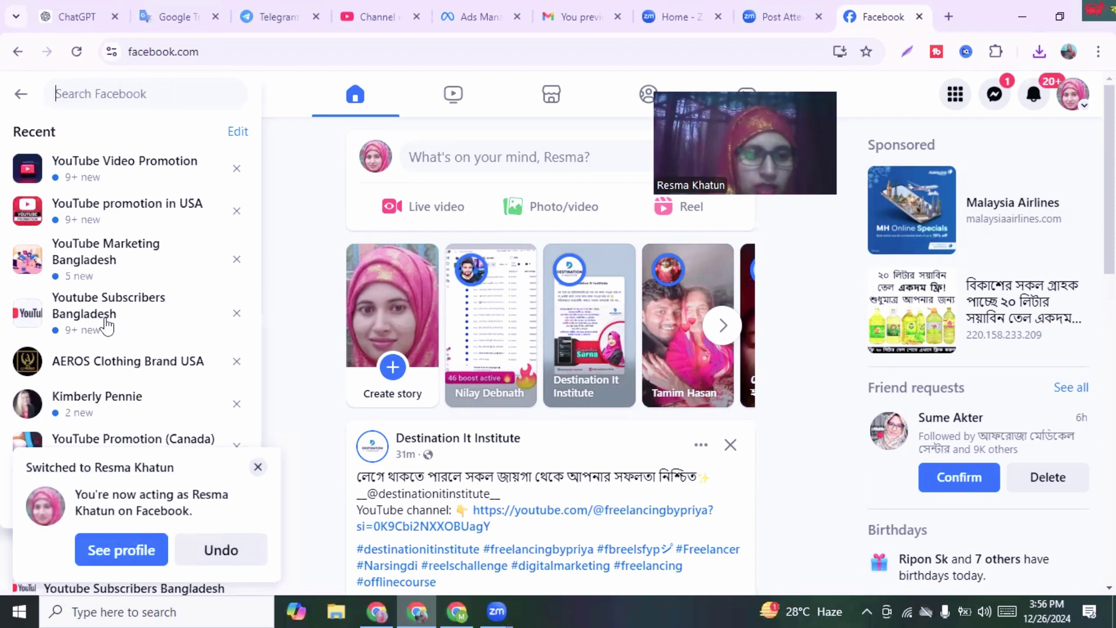
# Step: Open the AEROS Clothing Brand USA page's Teespring store and view its United As One Classic Tank Top product page
pyautogui.click(93, 365)
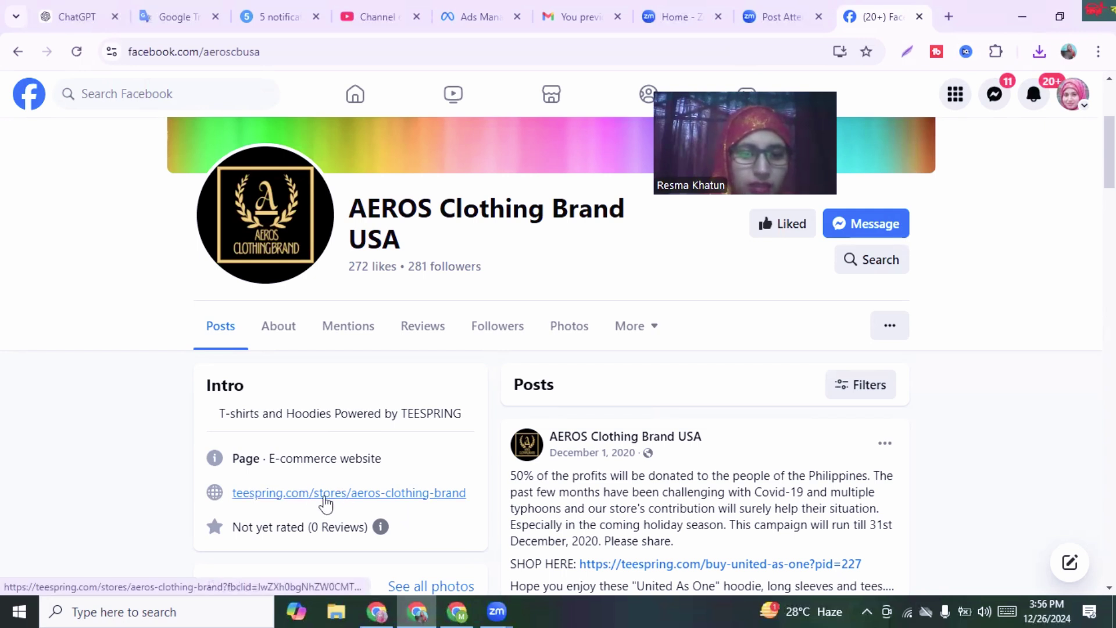
pyautogui.click(325, 497)
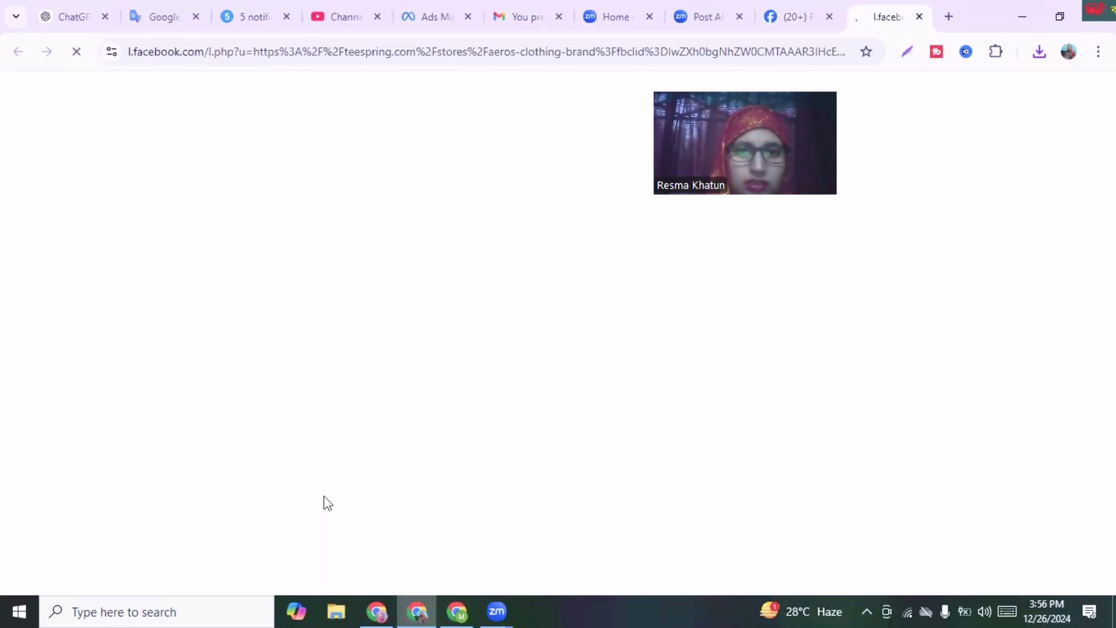
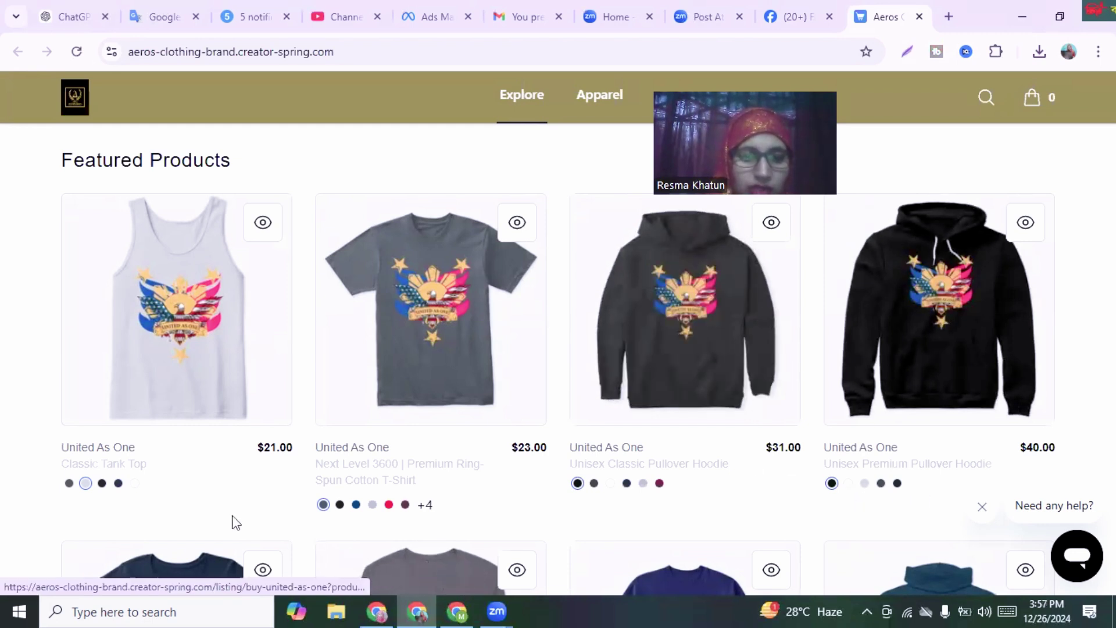
pyautogui.click(193, 311)
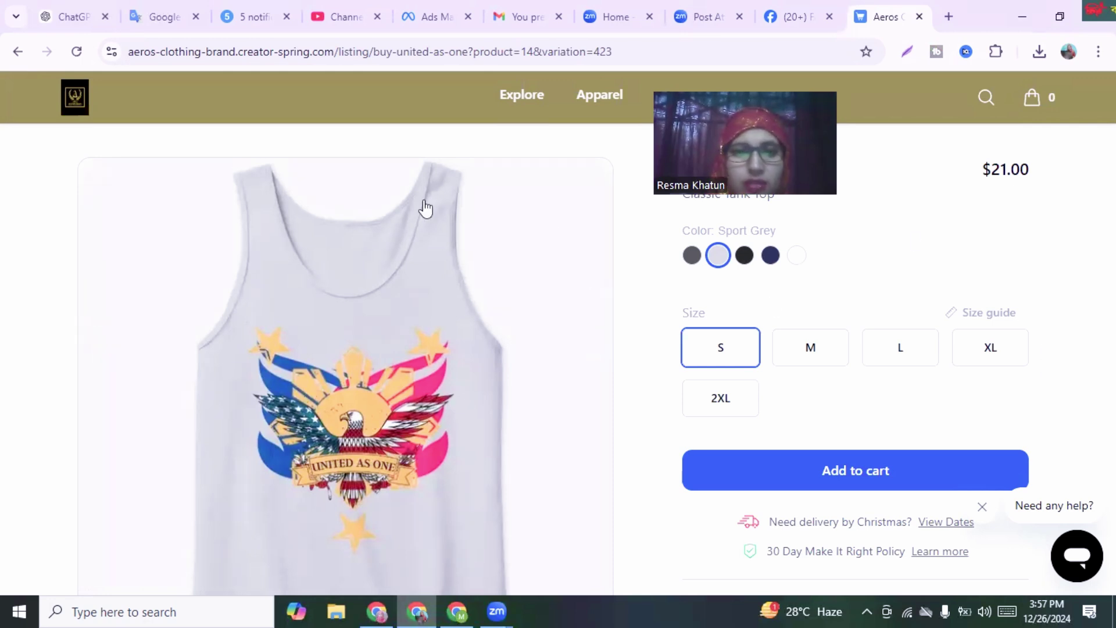
# Step: Return to the T-shirt traffic ad in Ads Manager and start setting up its creative as an image ad
pyautogui.click(442, 17)
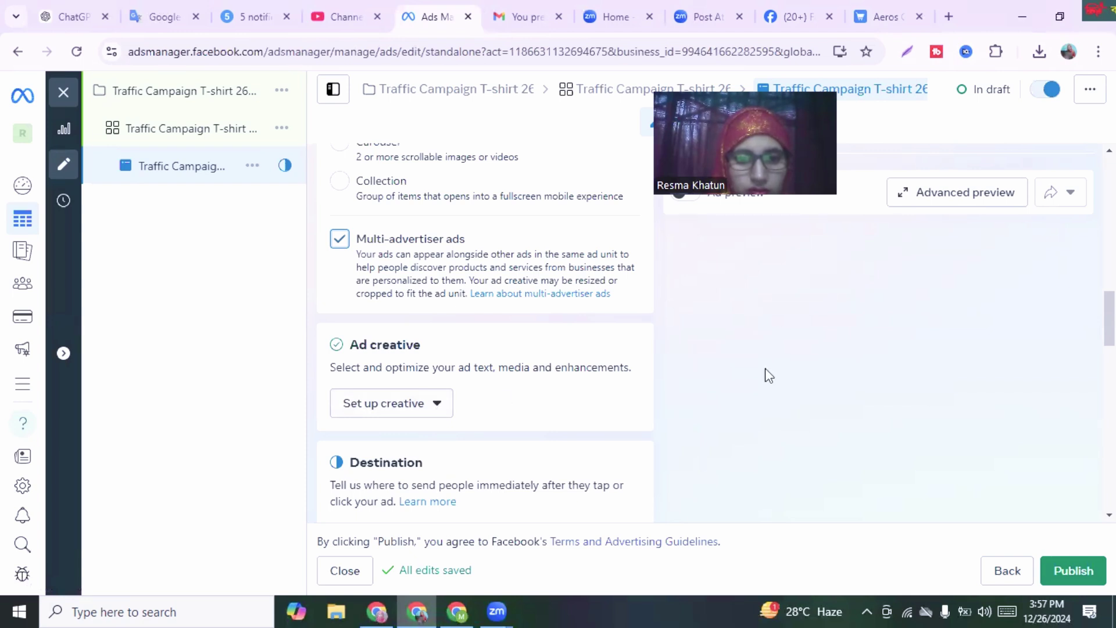
pyautogui.scroll(-3, 1069, 340)
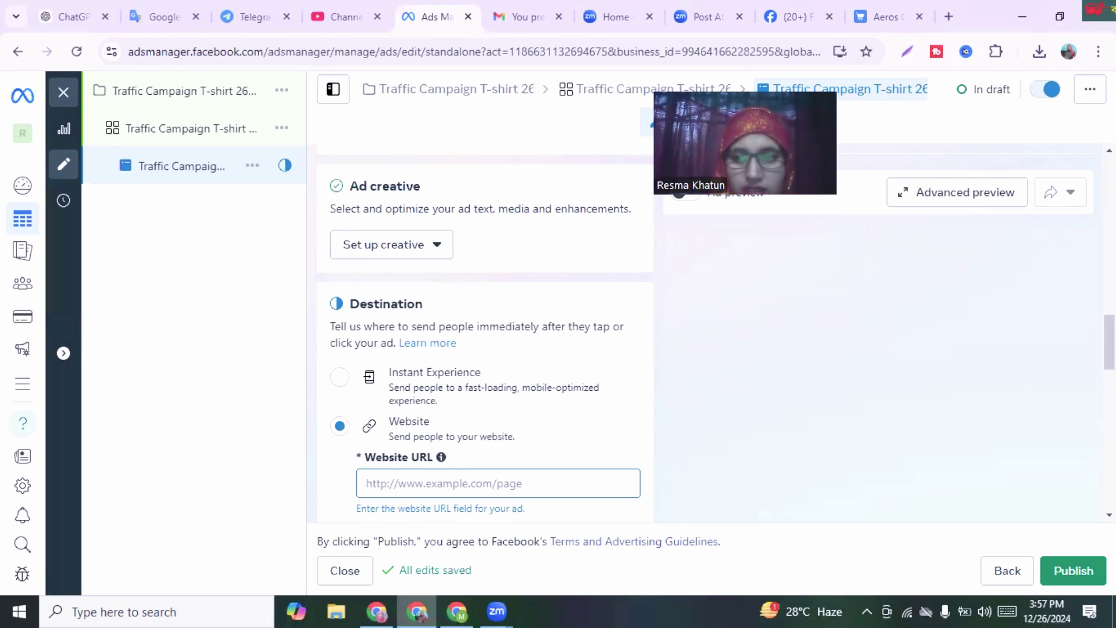
pyautogui.scroll(4, 486, 331)
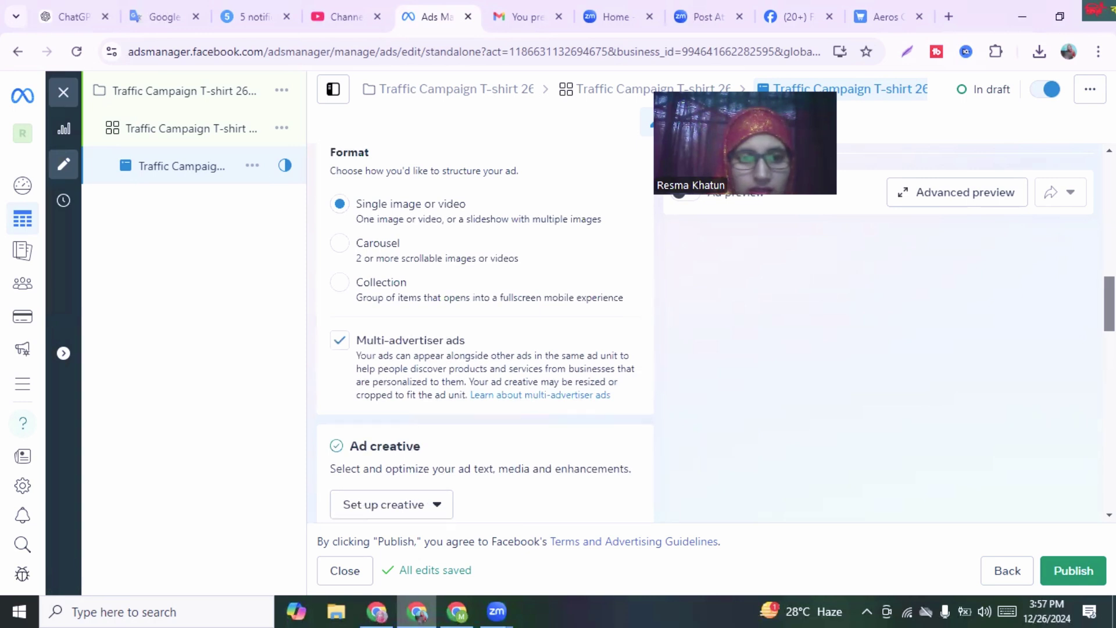
pyautogui.click(442, 503)
pyautogui.click(440, 501)
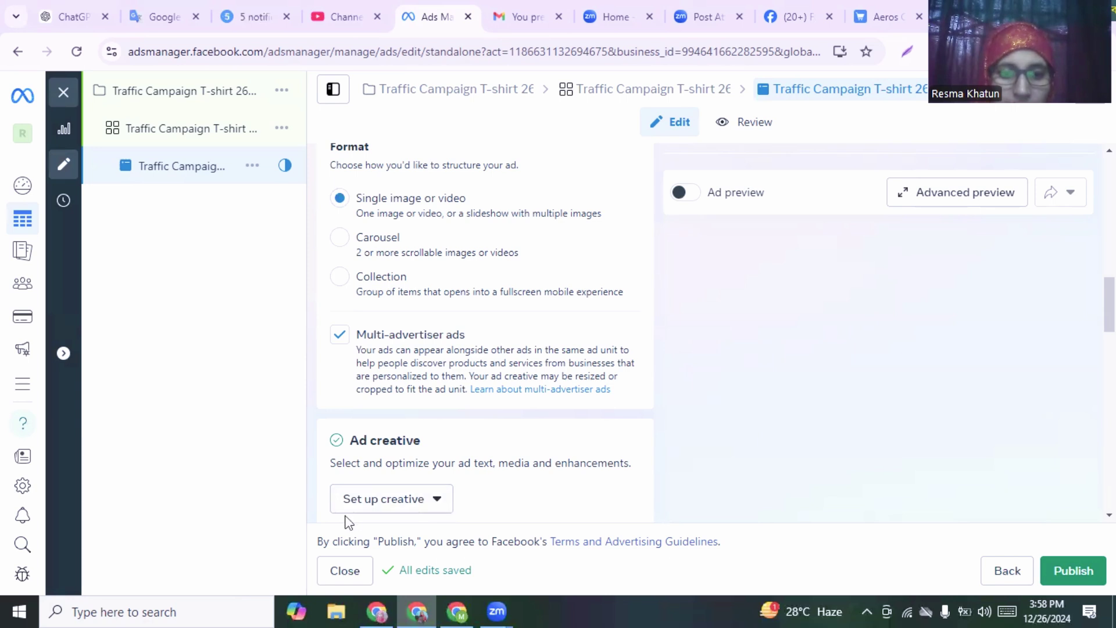
pyautogui.click(438, 501)
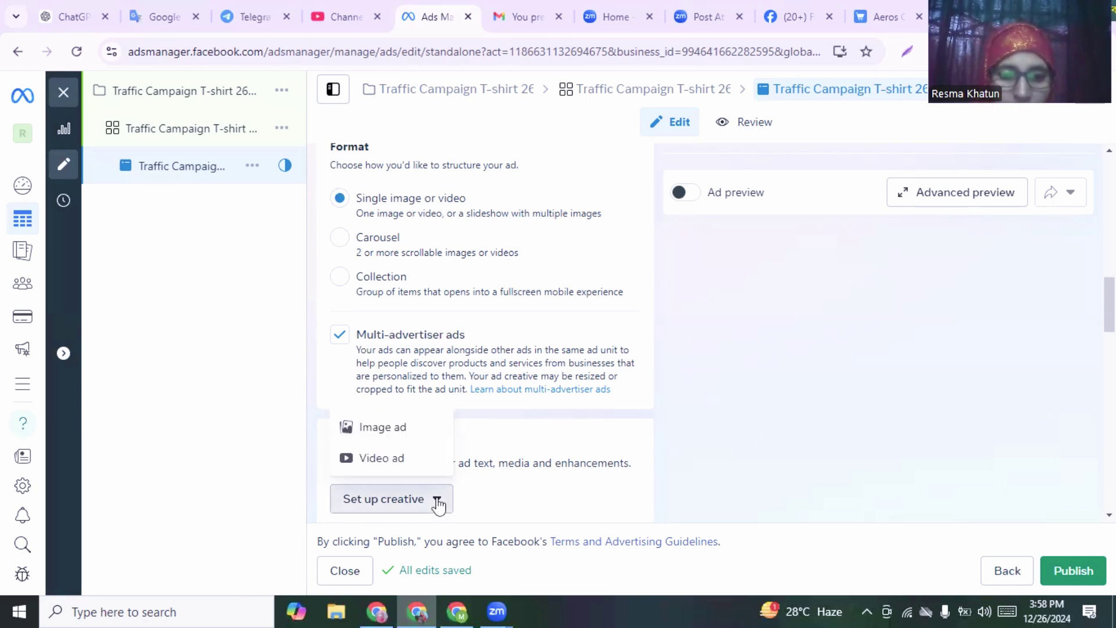
pyautogui.click(382, 429)
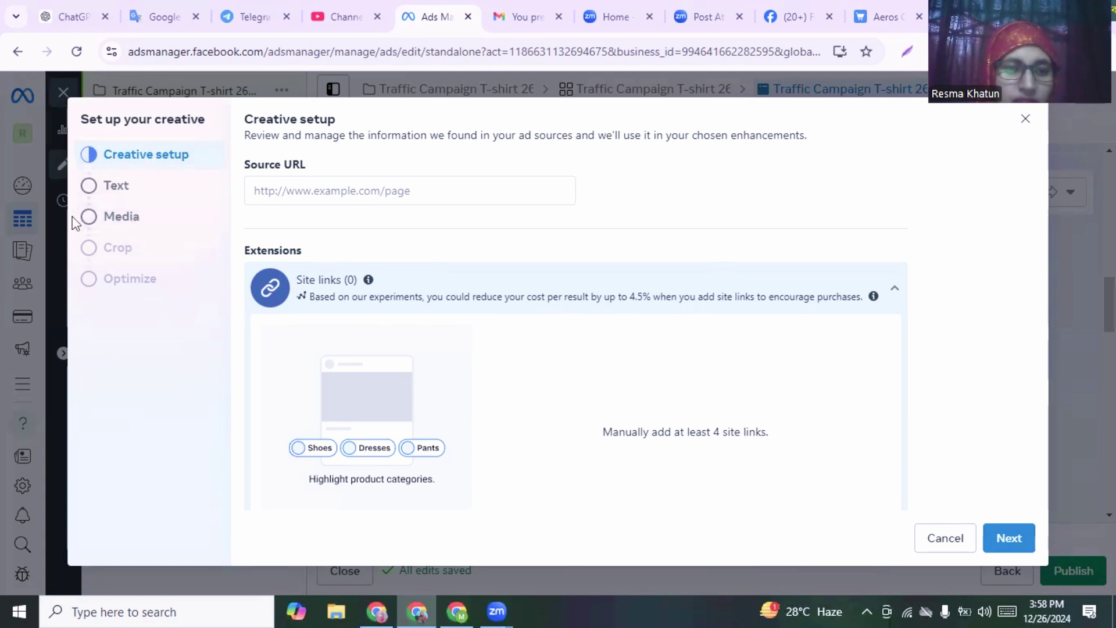
pyautogui.click(905, 56)
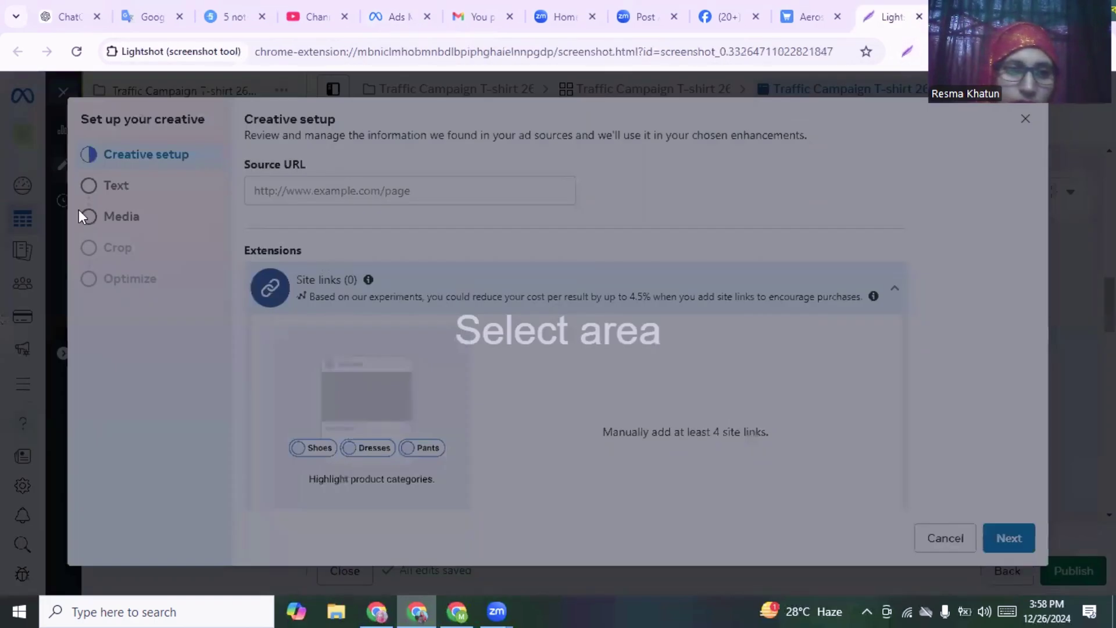
pyautogui.moveTo(67, 204)
pyautogui.mouseDown()
pyautogui.moveTo(163, 220)
pyautogui.moveTo(189, 243)
pyautogui.mouseUp()
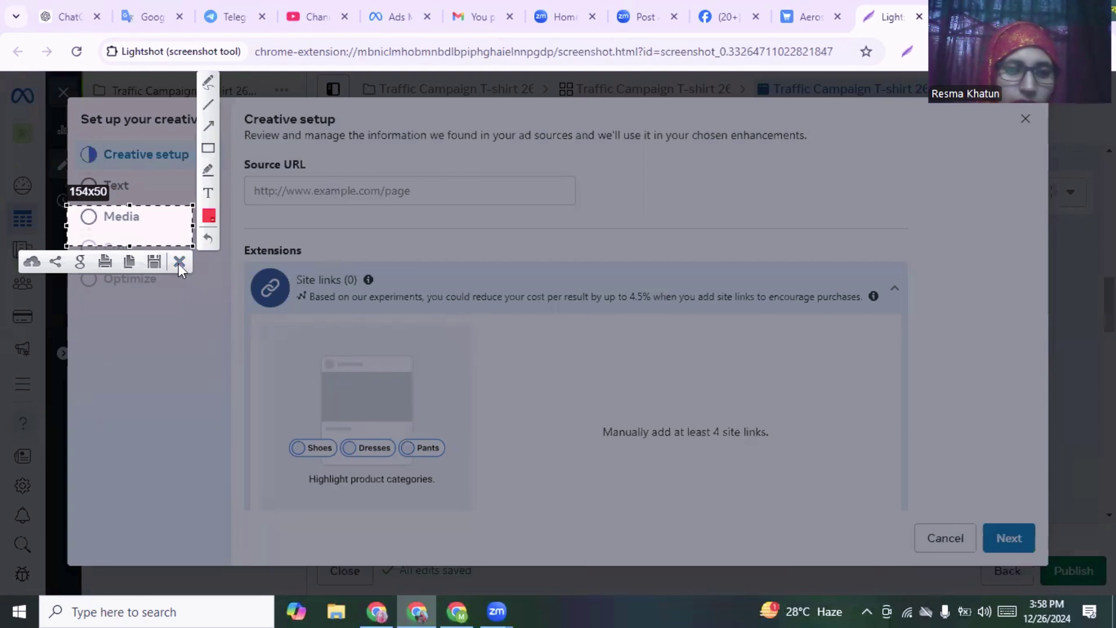
pyautogui.click(178, 263)
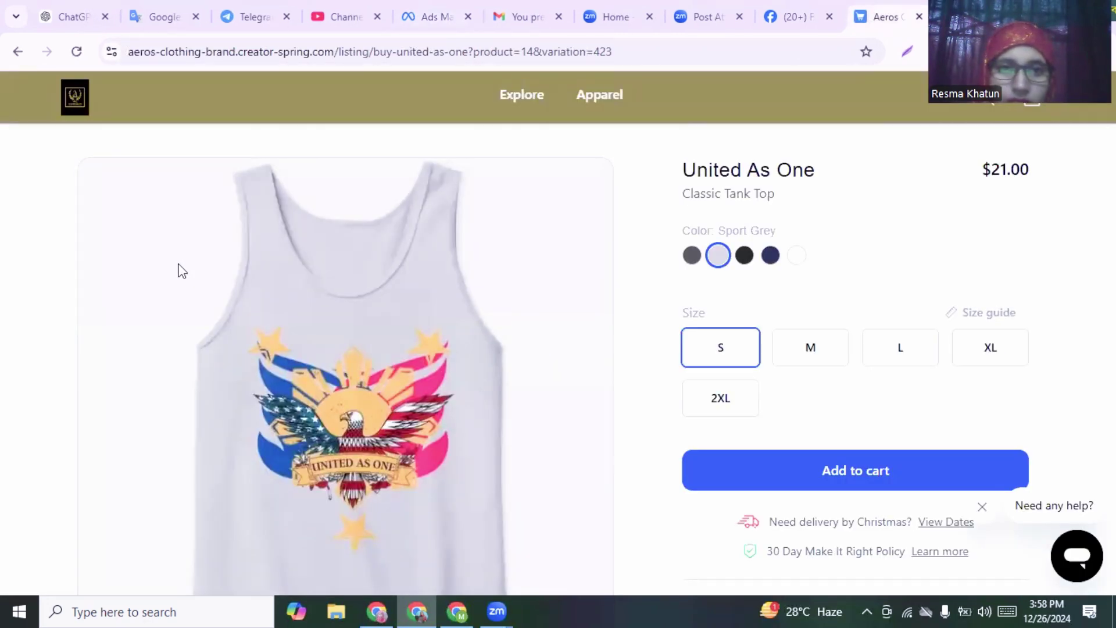
pyautogui.click(435, 22)
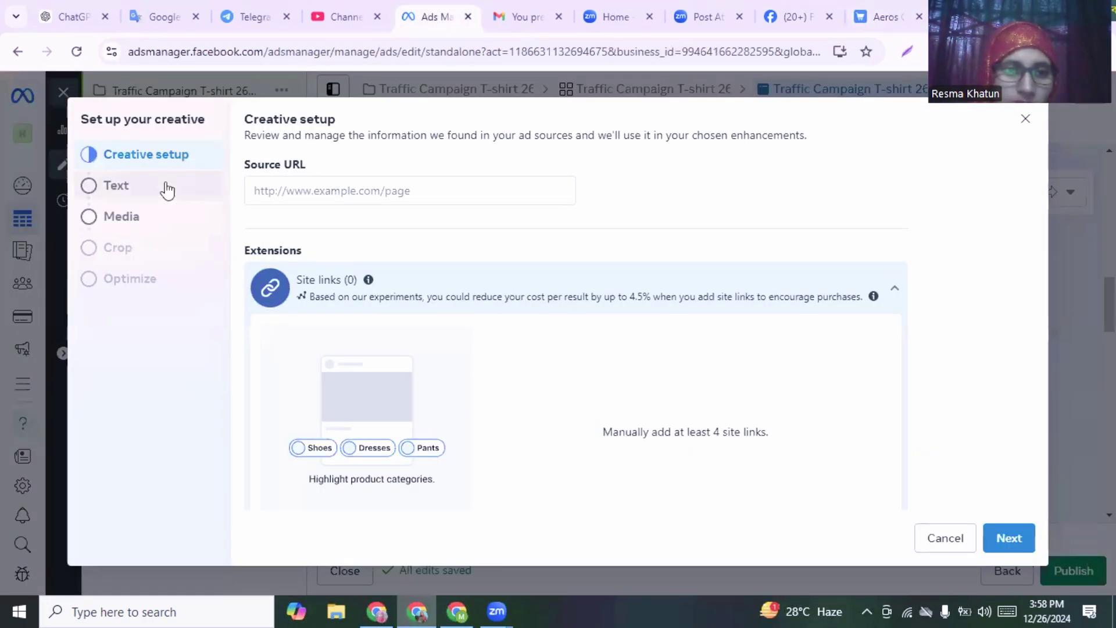
# Step: Go to the Media stage of the creative setup and try to find the saved T-shirt image in Downloads for upload
pyautogui.click(92, 214)
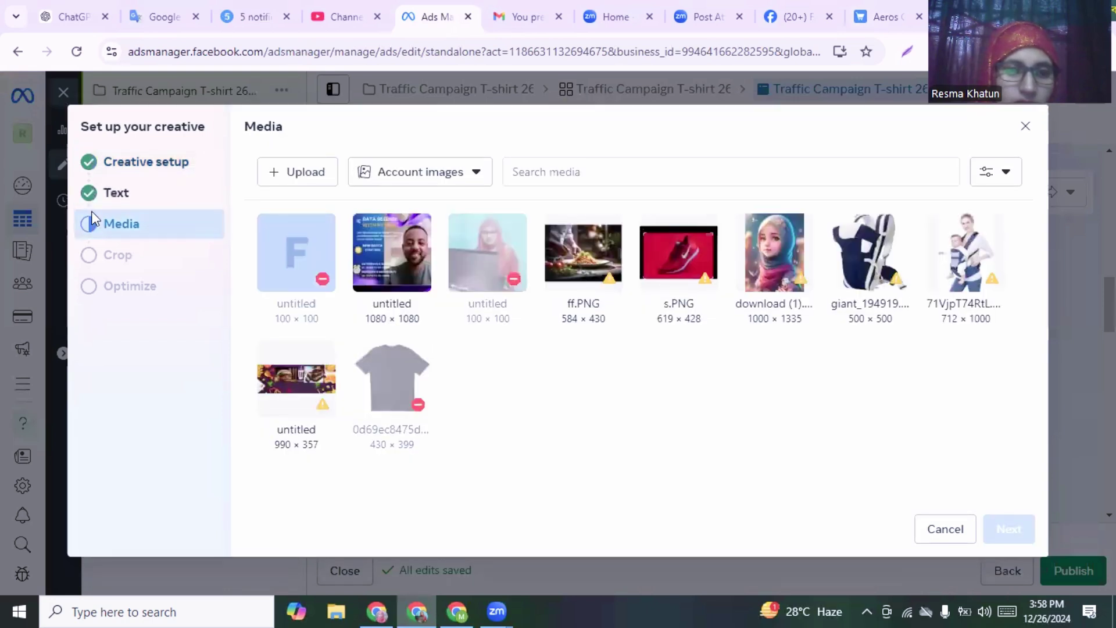
pyautogui.click(294, 174)
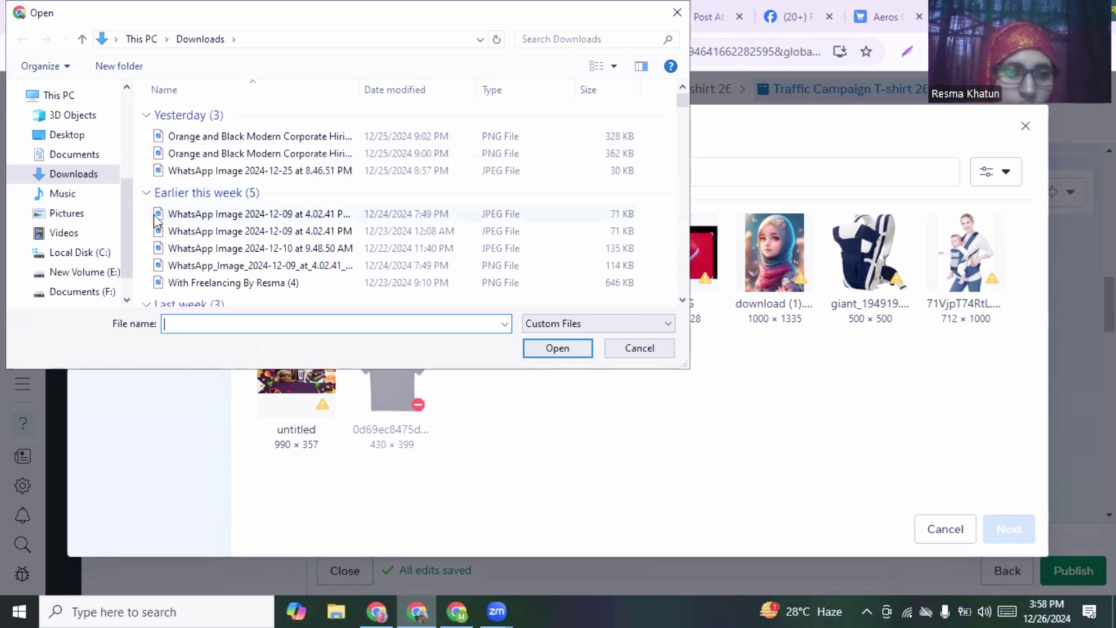
pyautogui.scroll(1, 126, 208)
pyautogui.scroll(2, 133, 178)
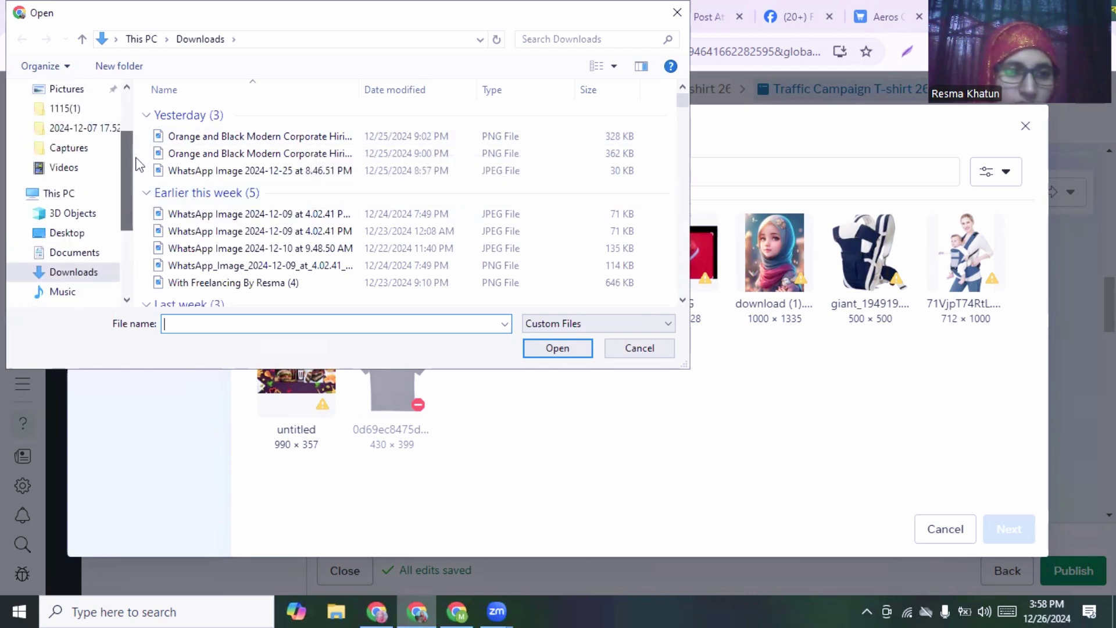
pyautogui.scroll(-3, 126, 204)
pyautogui.scroll(2, 124, 226)
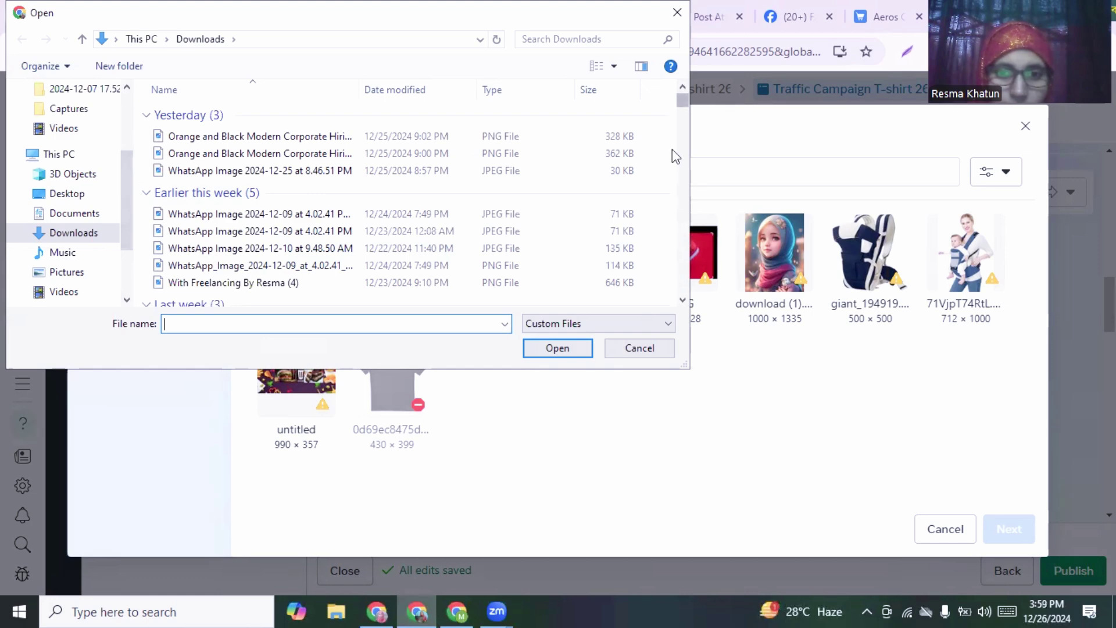
pyautogui.scroll(-5, 672, 149)
pyautogui.scroll(5, 672, 149)
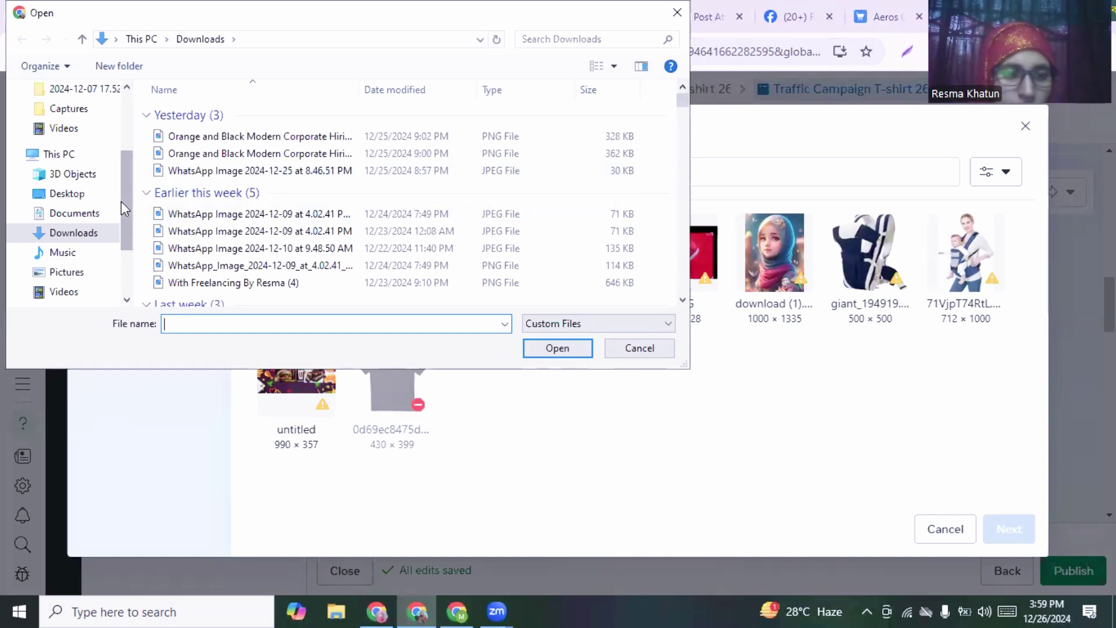
pyautogui.click(677, 12)
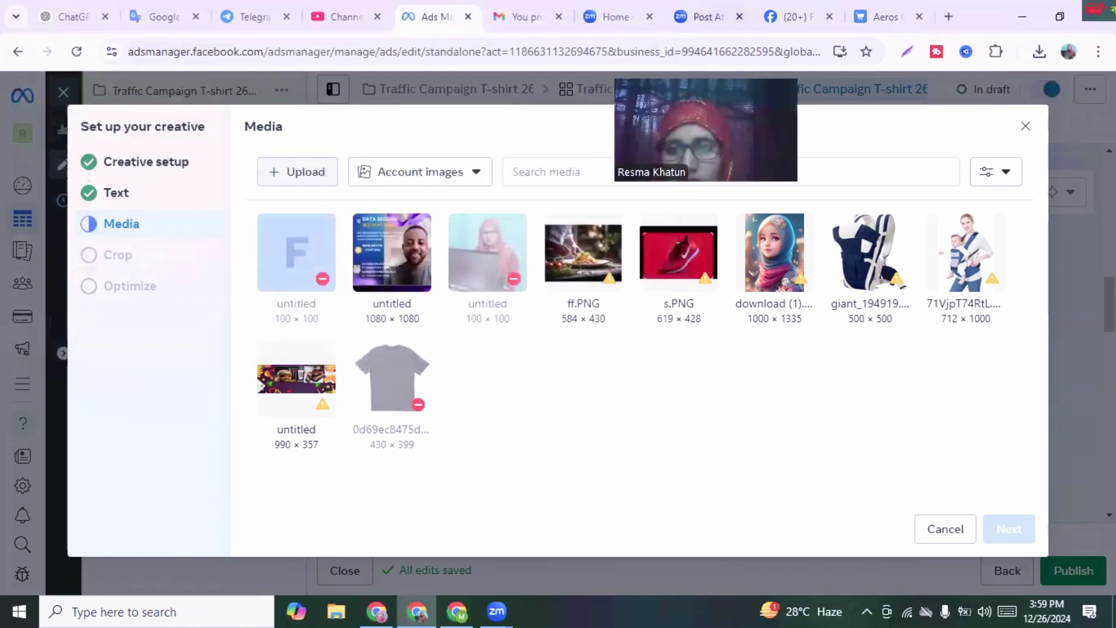
# Step: Show the downloaded men-t-shirt-mockup-front-view_1332-60600.avif file in its folder from the browser's recent downloads
pyautogui.click(1039, 51)
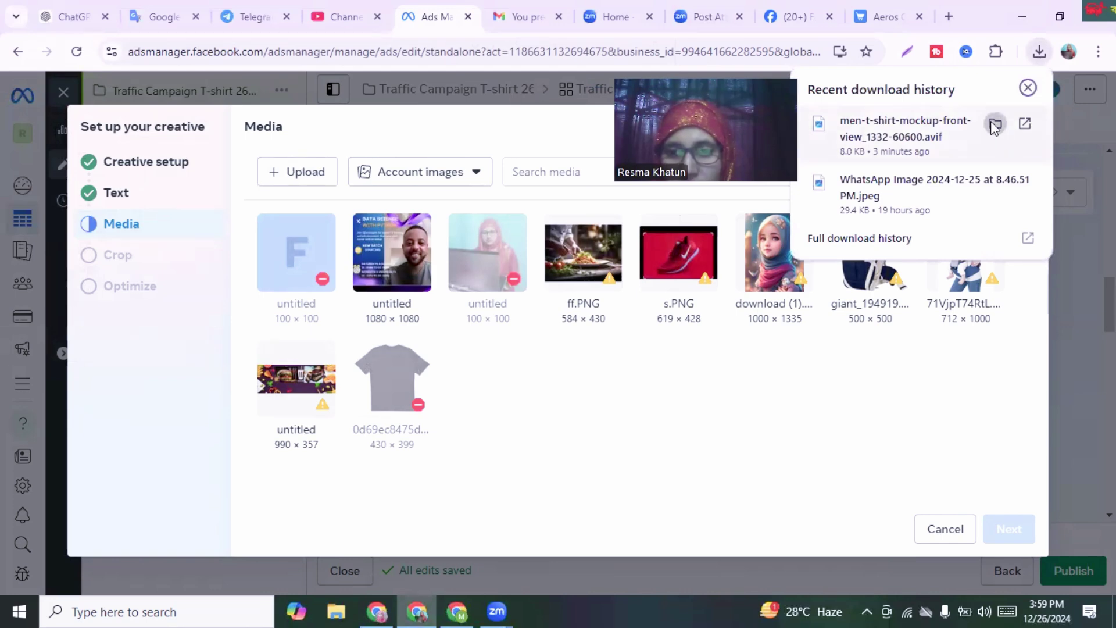
pyautogui.click(995, 124)
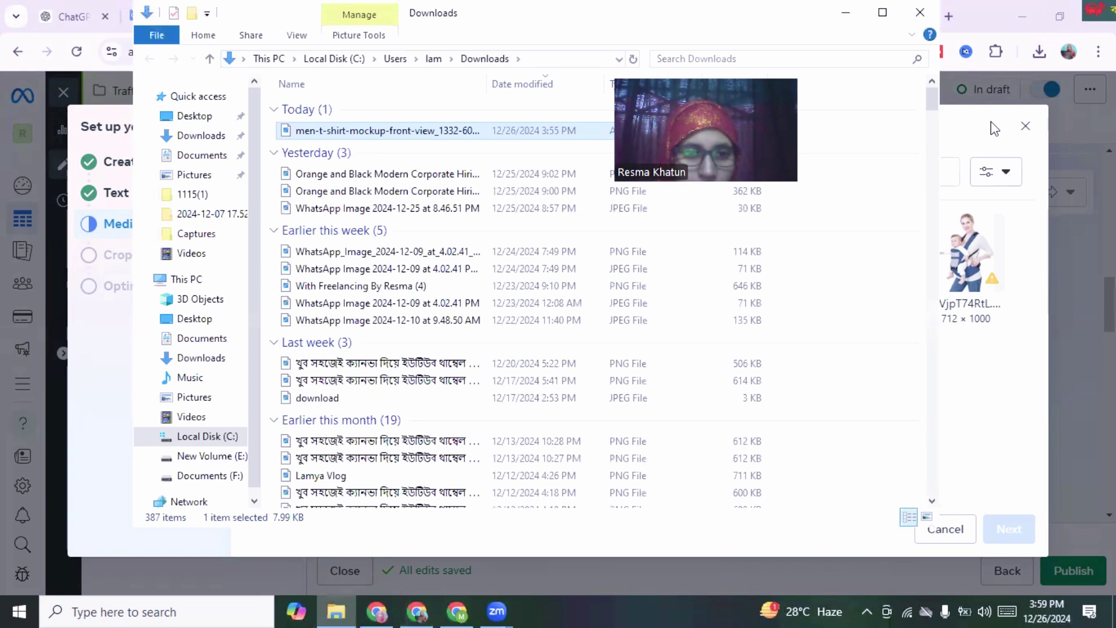
# Step: Try to view the men-t-shirt-mockup-front-view AVIF file in Photos, and close the Downloads folder window
pyautogui.doubleClick(285, 138)
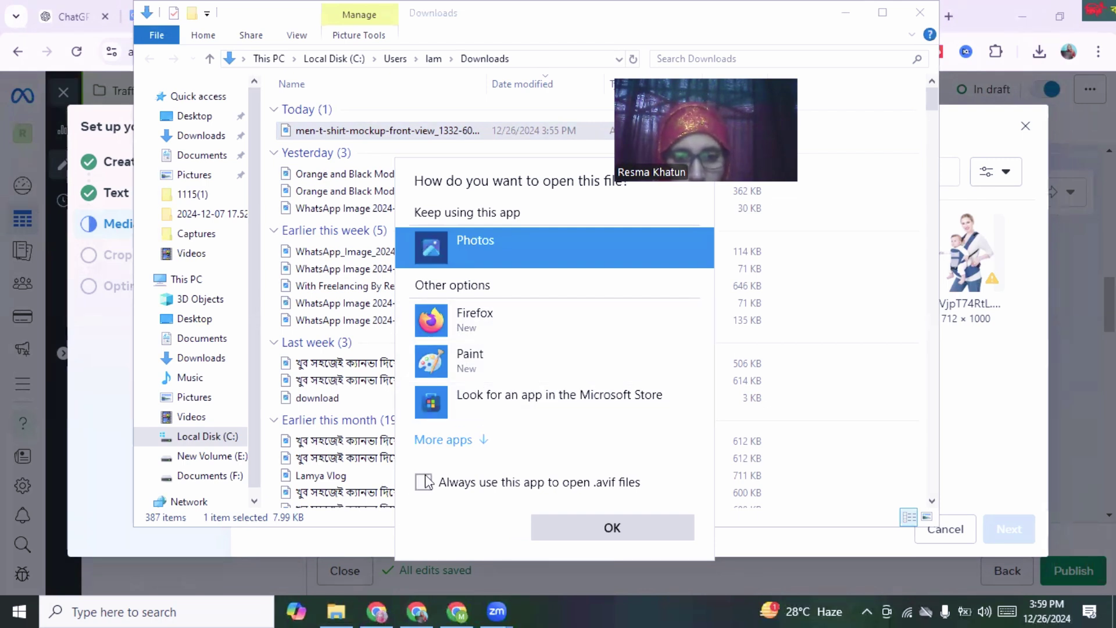
pyautogui.click(629, 530)
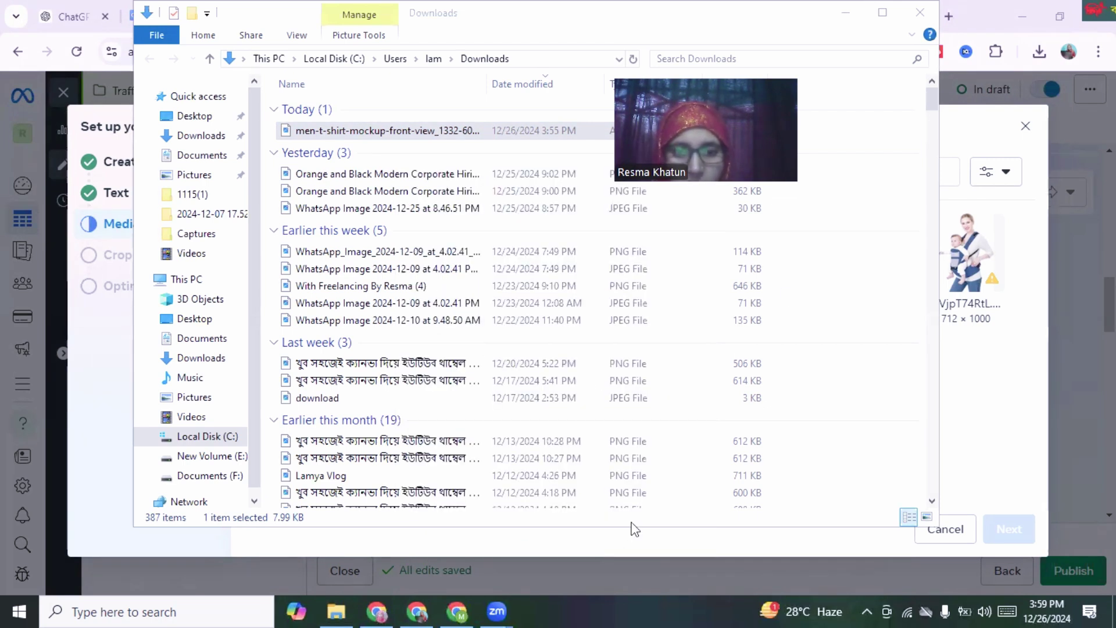
pyautogui.click(921, 15)
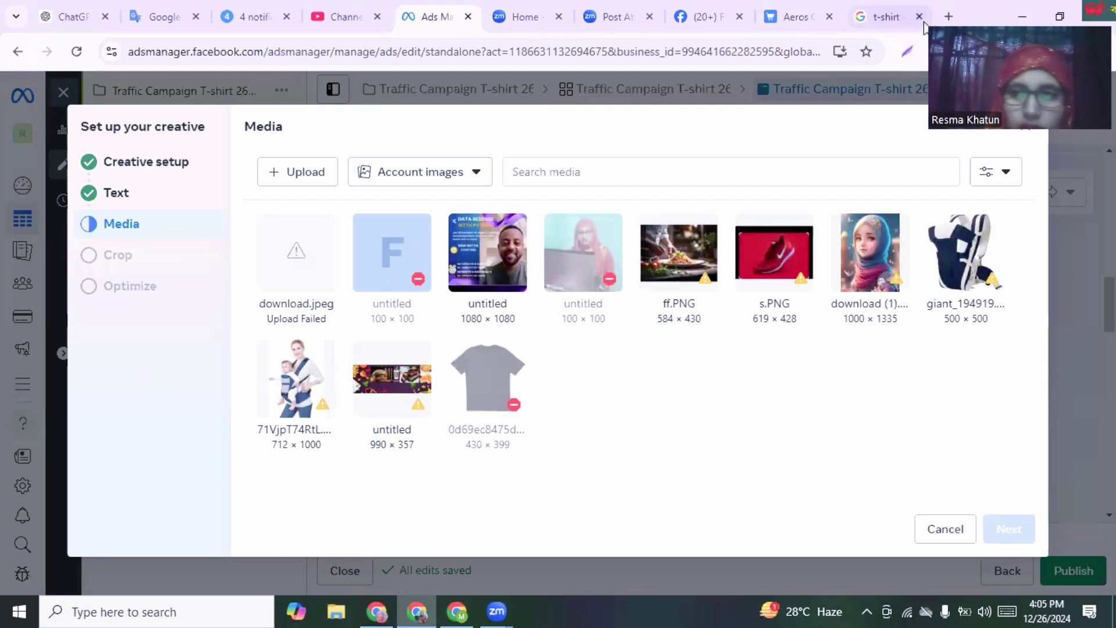
# Step: Search the web for an image resizer in a new browser tab and open the Image Resizer site, imageresizer.com
pyautogui.click(946, 14)
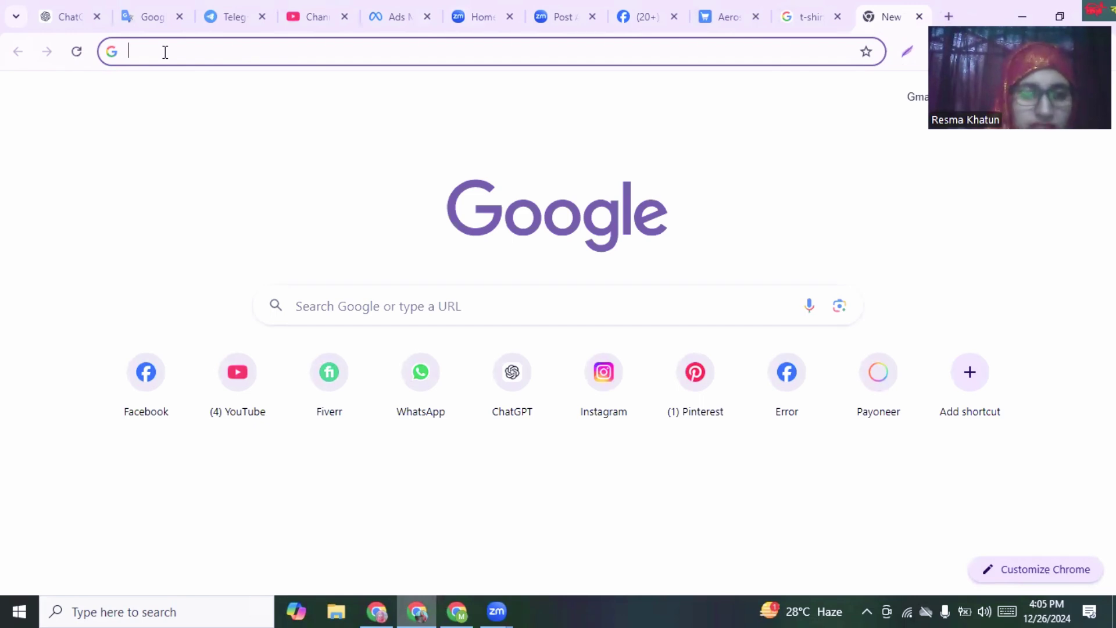
pyautogui.write('image')
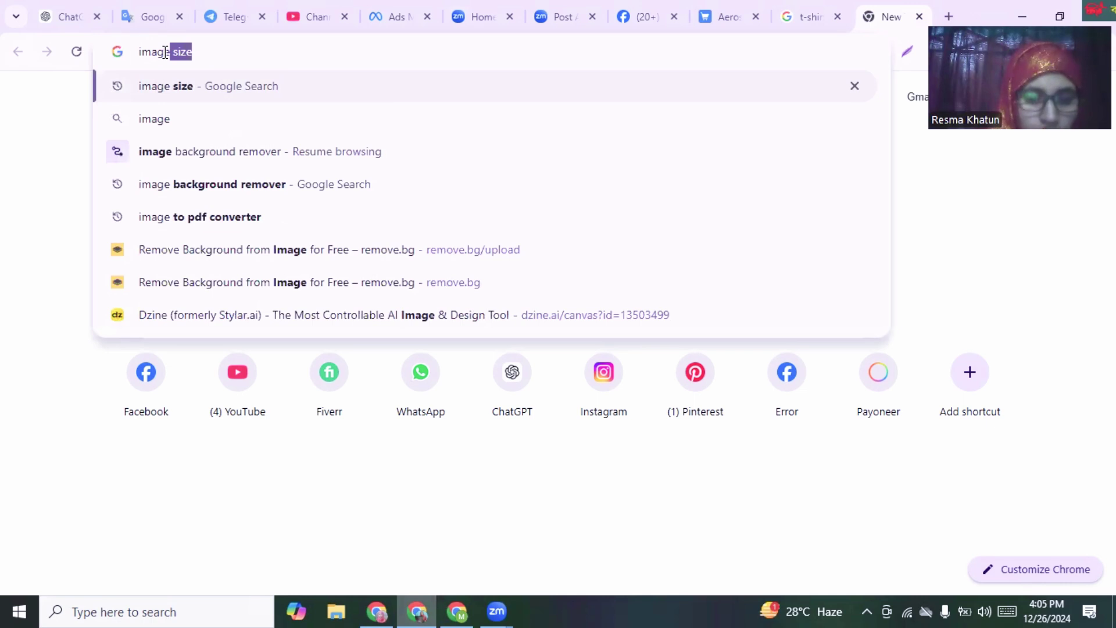
pyautogui.press('BackSpace')
pyautogui.write('resi')
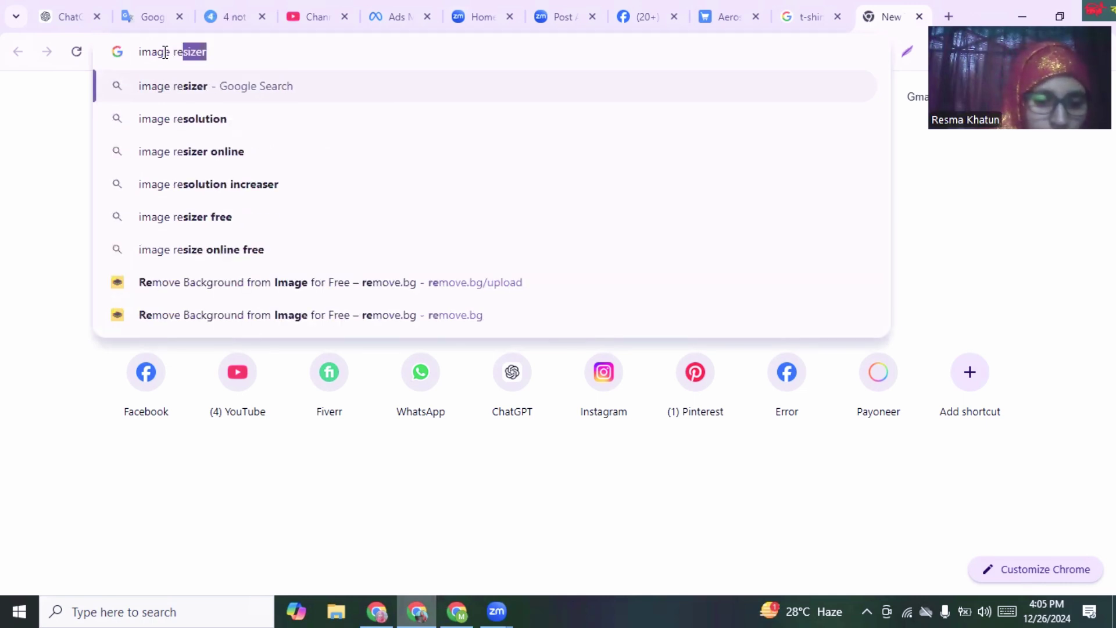
pyautogui.write('ze')
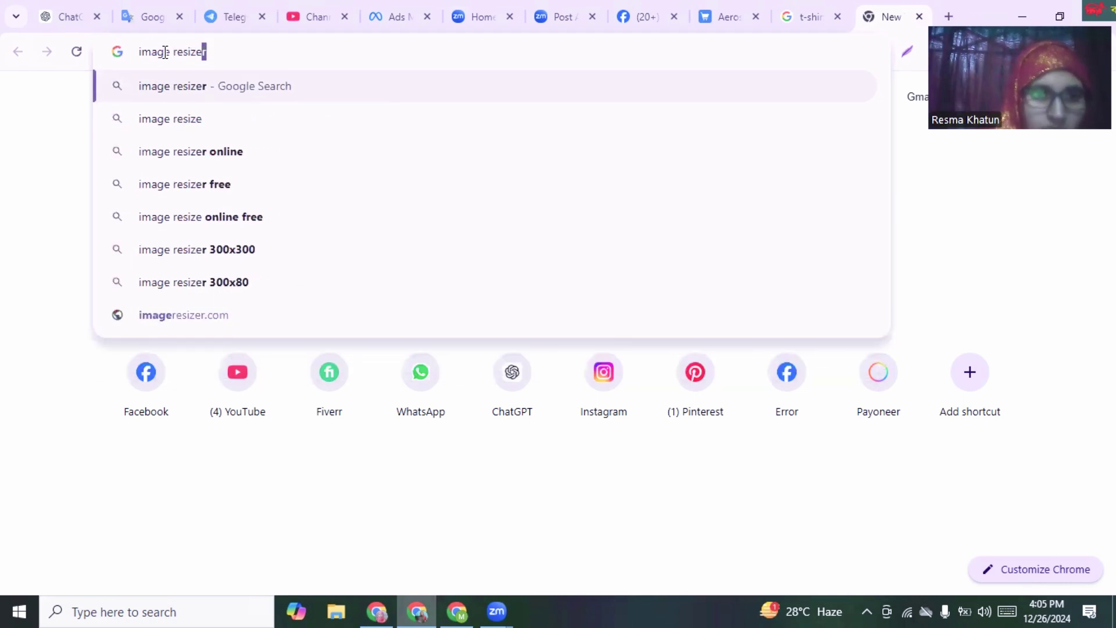
pyautogui.click(107, 95)
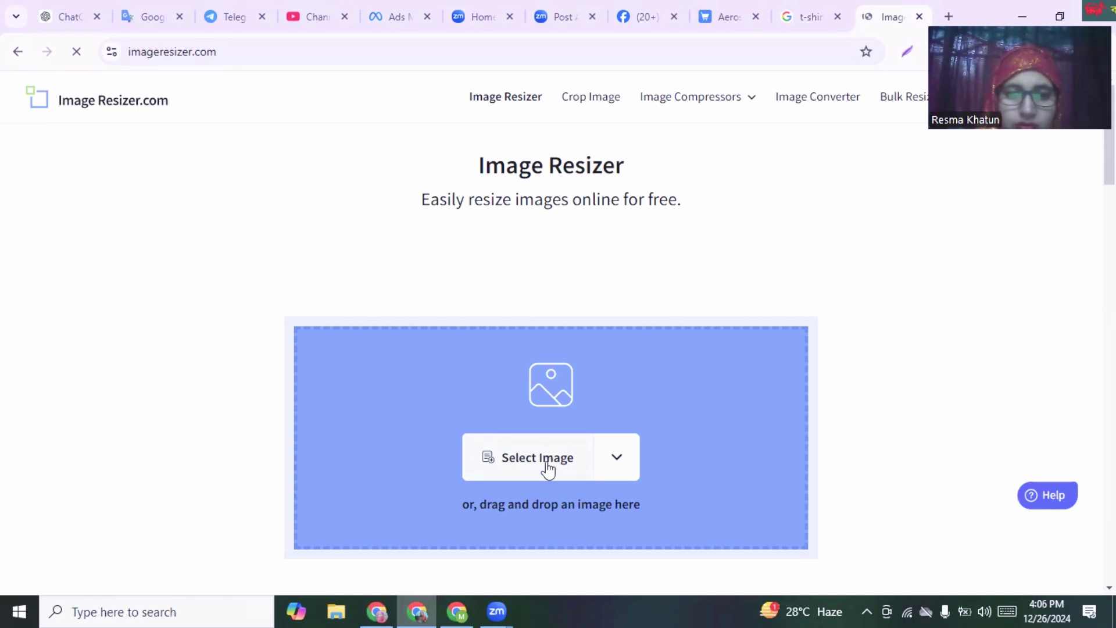
# Step: Load the red T-shirt image named download from the Pictures folder into the image resizer
pyautogui.click(546, 462)
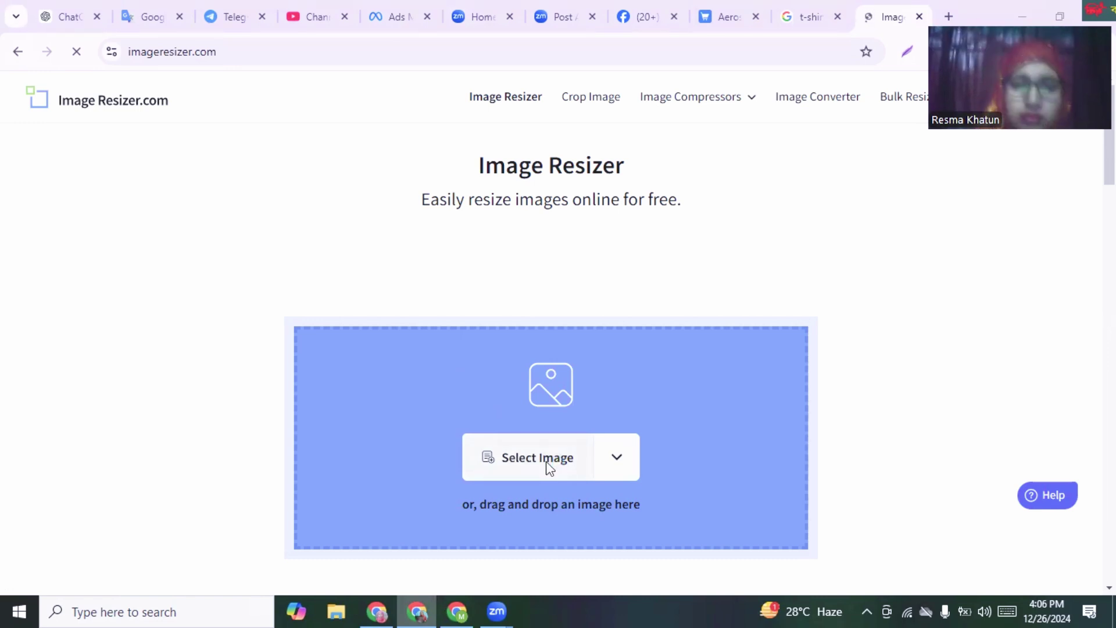
pyautogui.click(377, 143)
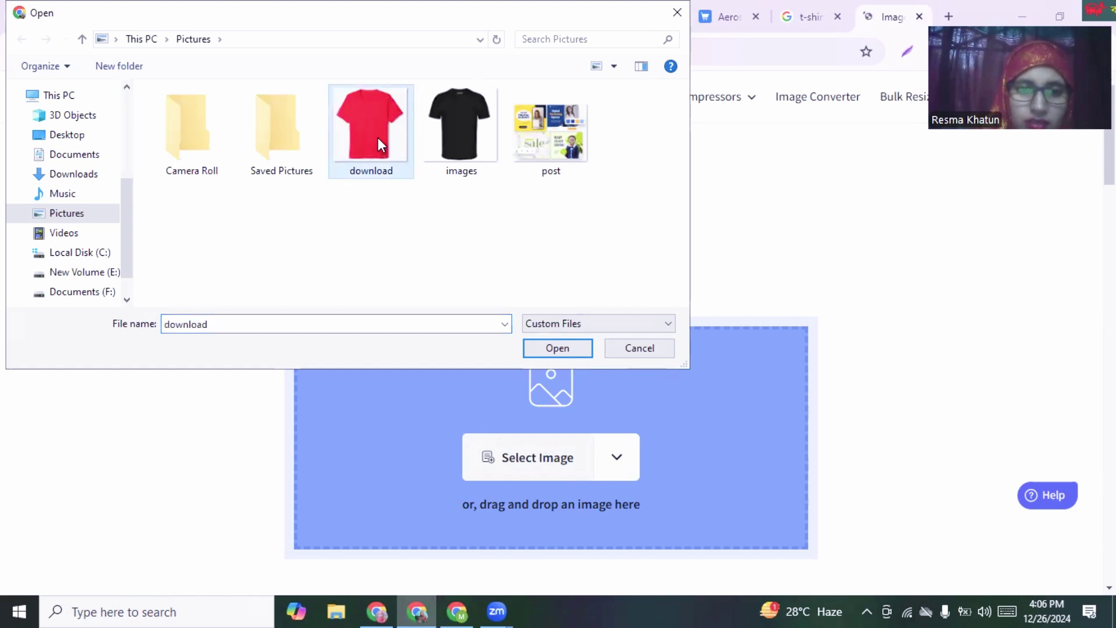
pyautogui.click(564, 351)
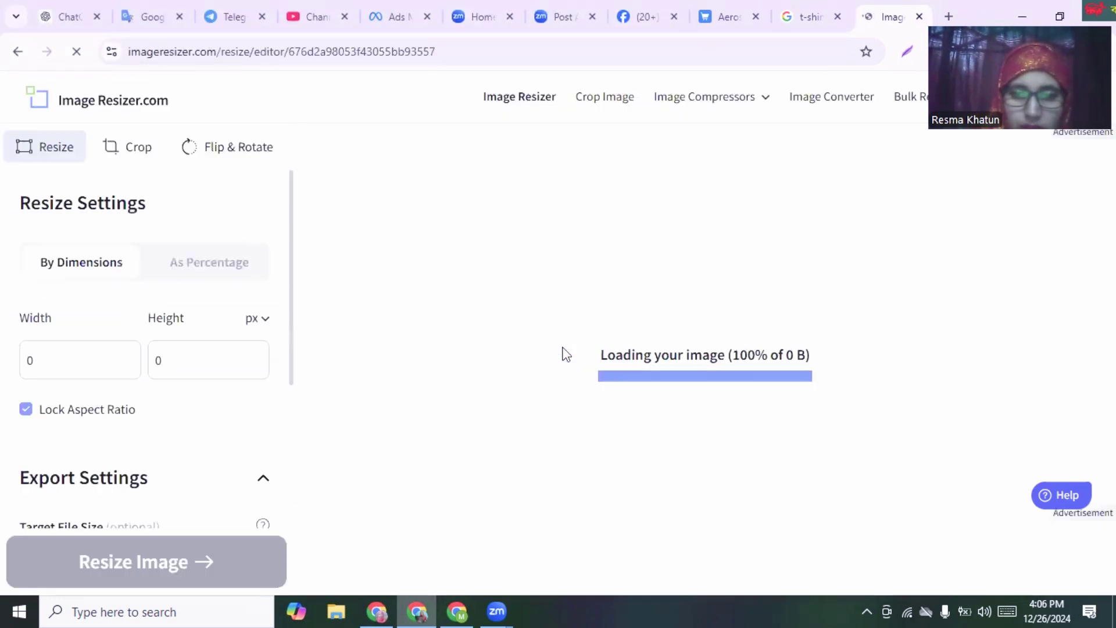
# Step: Resize the red T-shirt image to 1080 × 1080 px with the aspect ratio locked
pyautogui.doubleClick(166, 359)
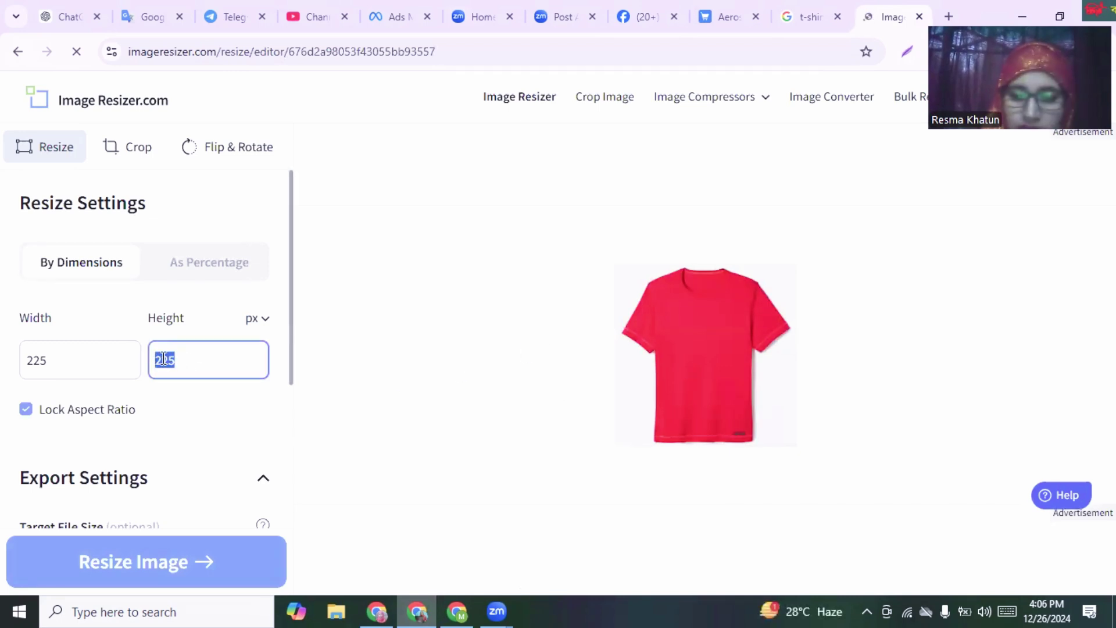
pyautogui.press('BackSpace')
pyautogui.write('1')
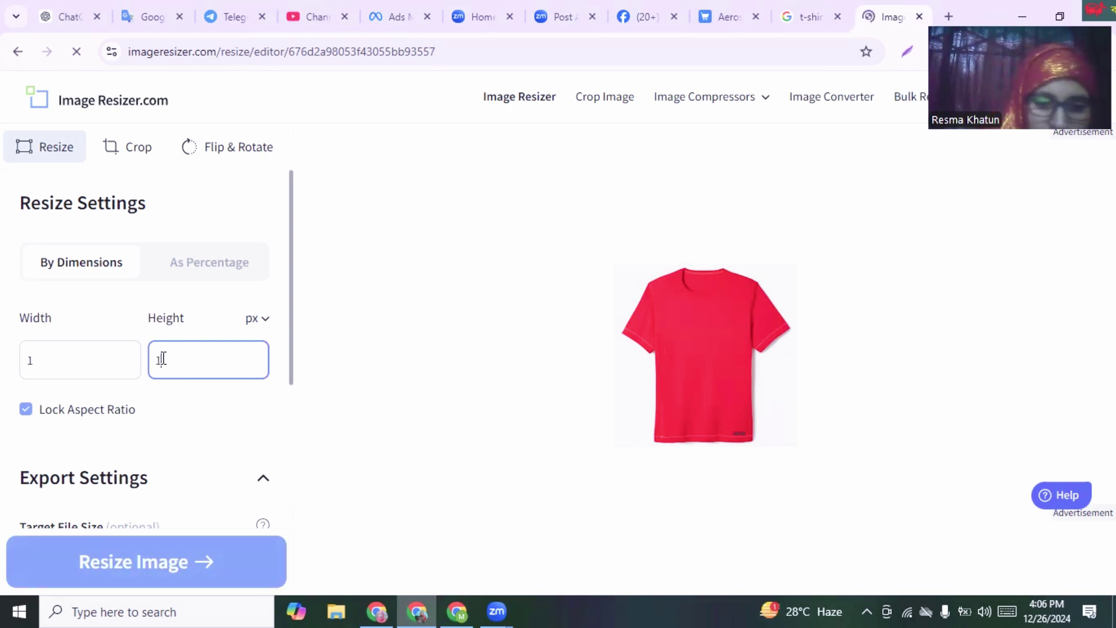
pyautogui.write('080')
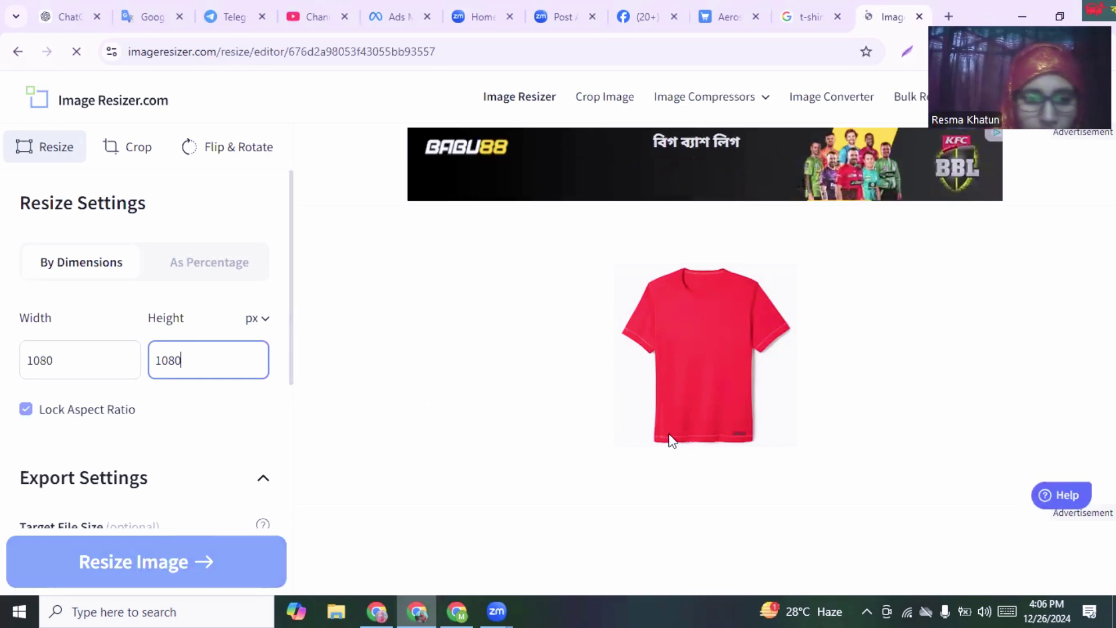
pyautogui.click(144, 567)
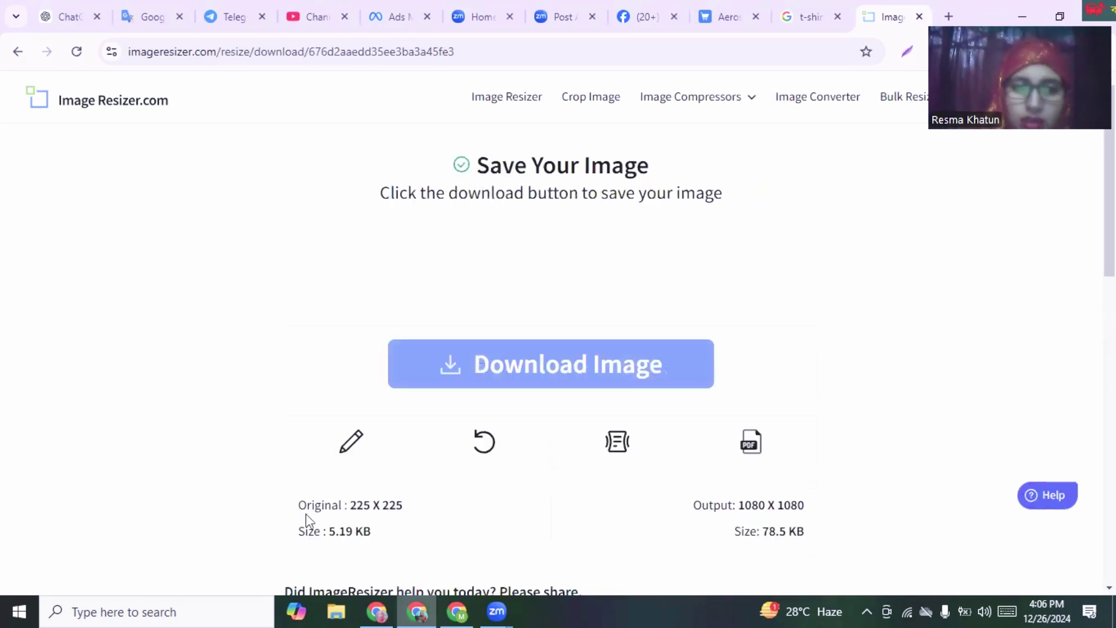
# Step: Download the resized T-shirt image and check it in the photo viewer from its folder, closing both windows
pyautogui.click(570, 366)
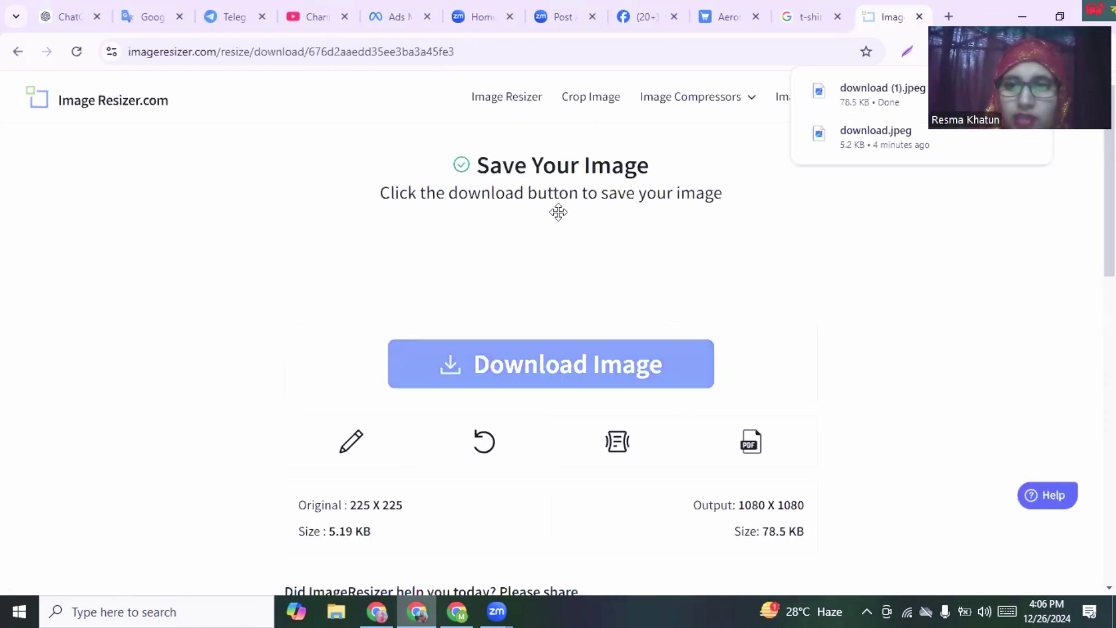
pyautogui.moveTo(558, 213); pyautogui.dragTo(559, 212)
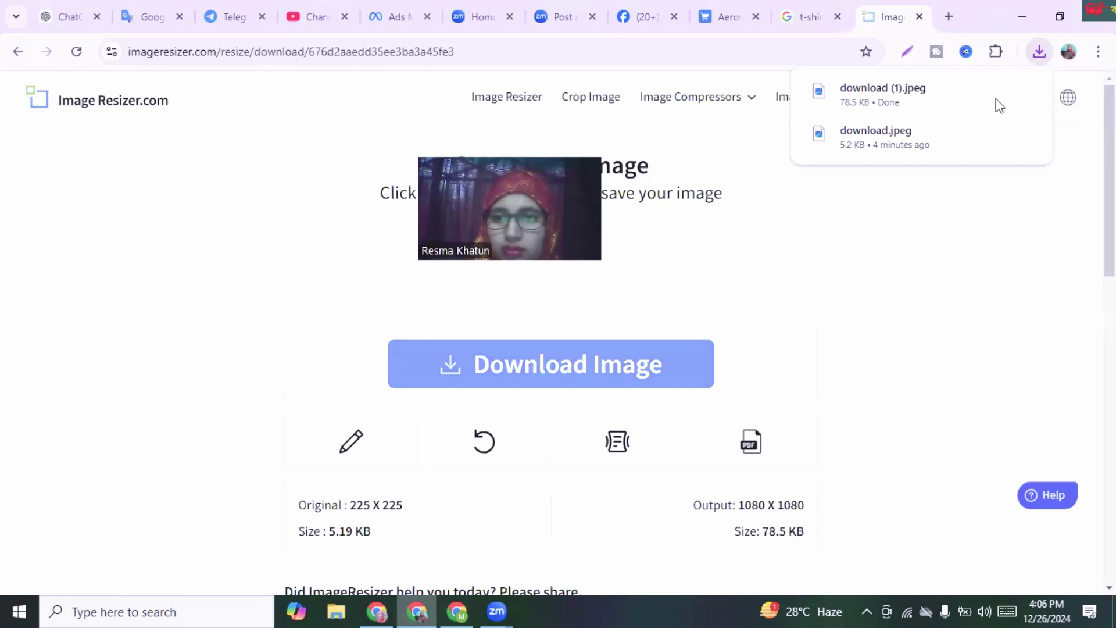
pyautogui.moveTo(997, 93)
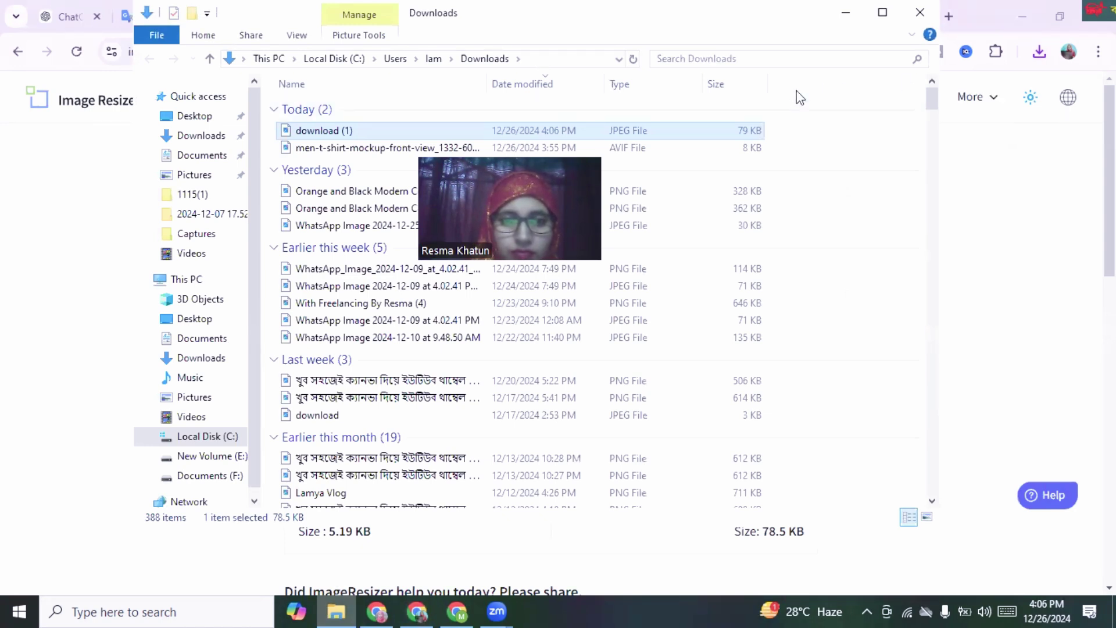
pyautogui.press('Return')
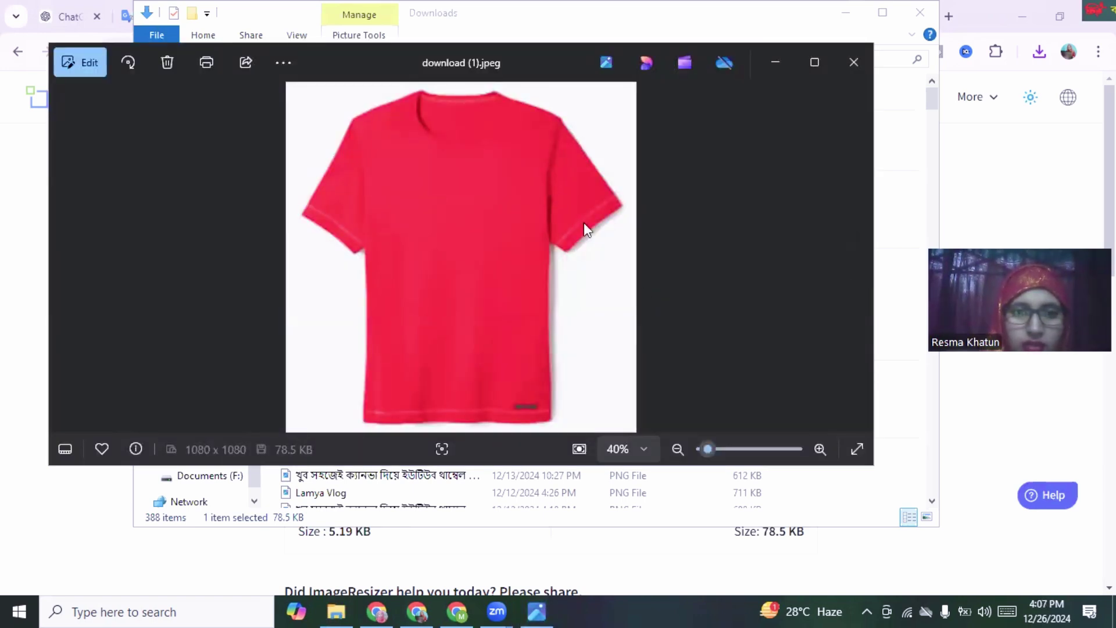
pyautogui.click(852, 64)
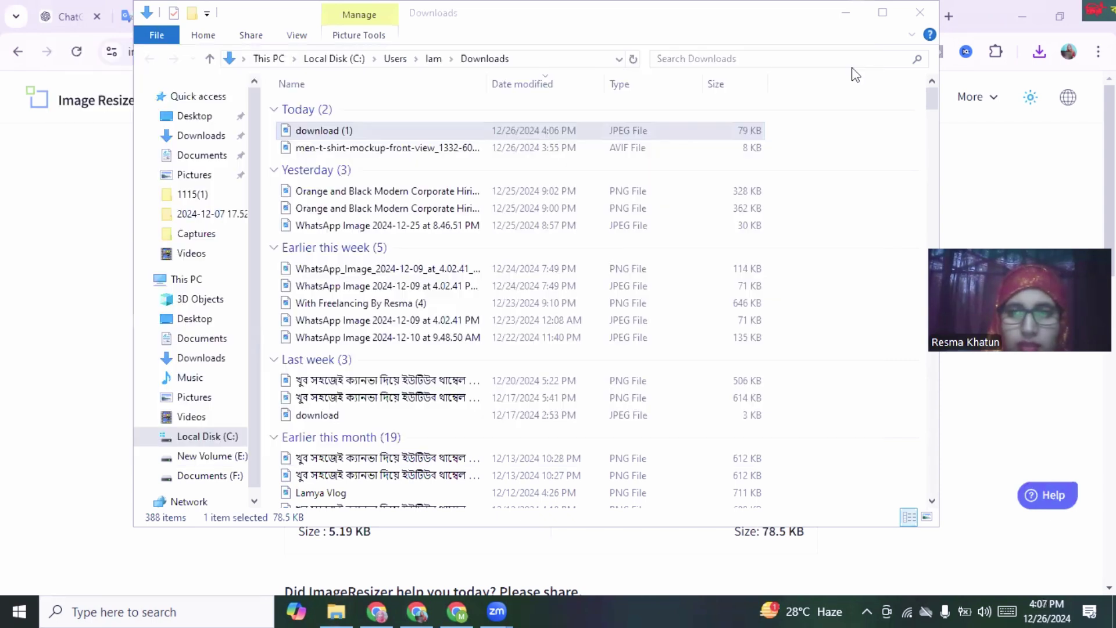
pyautogui.click(920, 14)
# Step: Search for "bg remover" in a new browser tab and open the remove.bg site
pyautogui.click(949, 17)
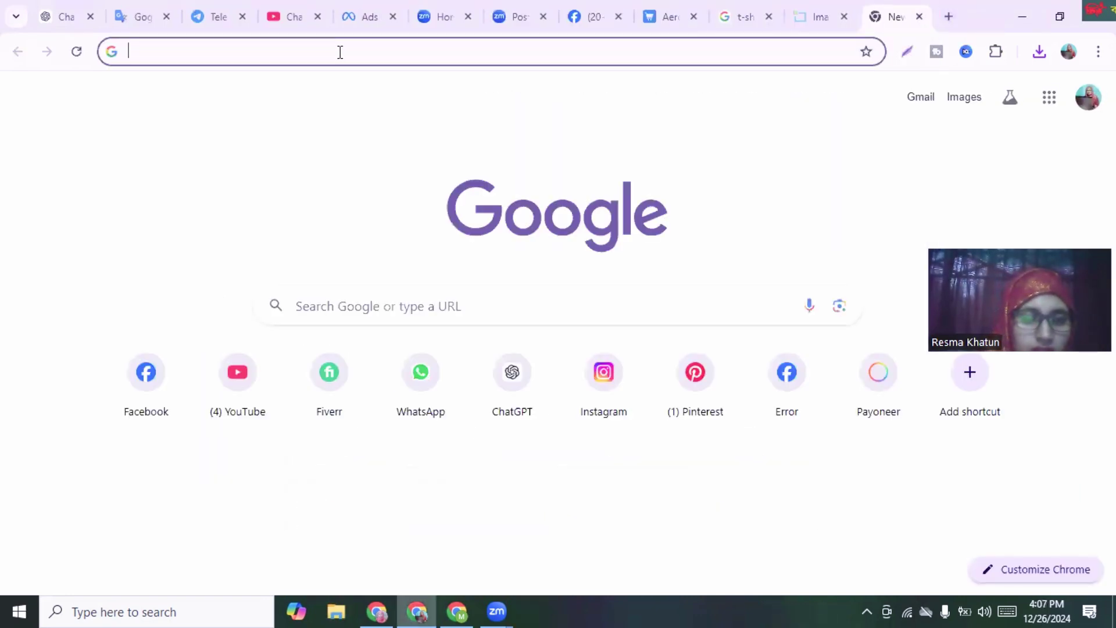
pyautogui.write('bg')
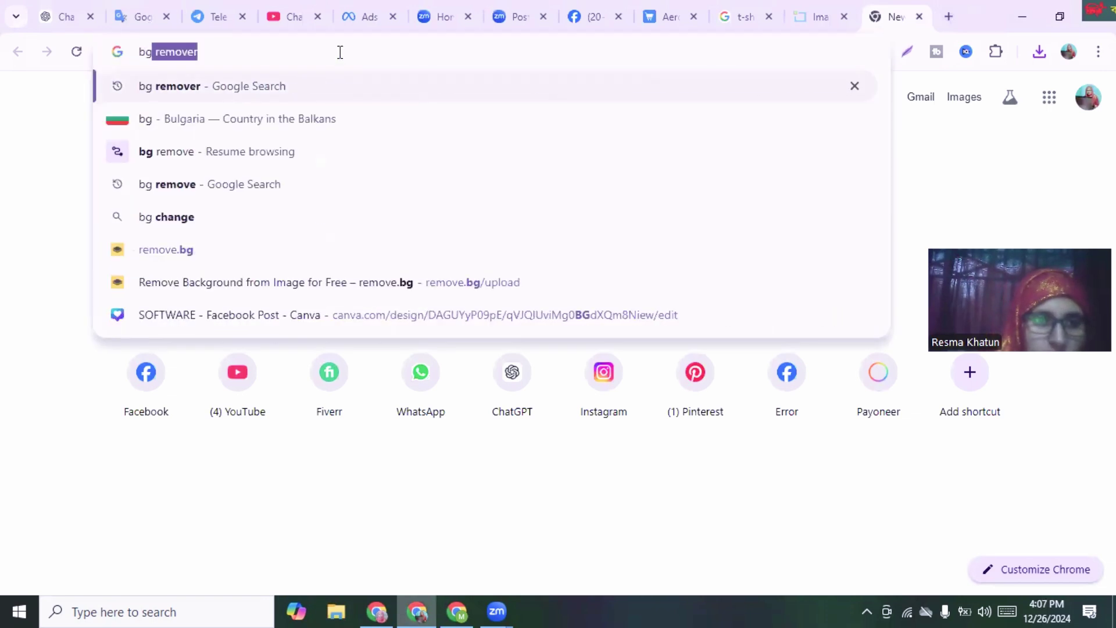
pyautogui.press('Return')
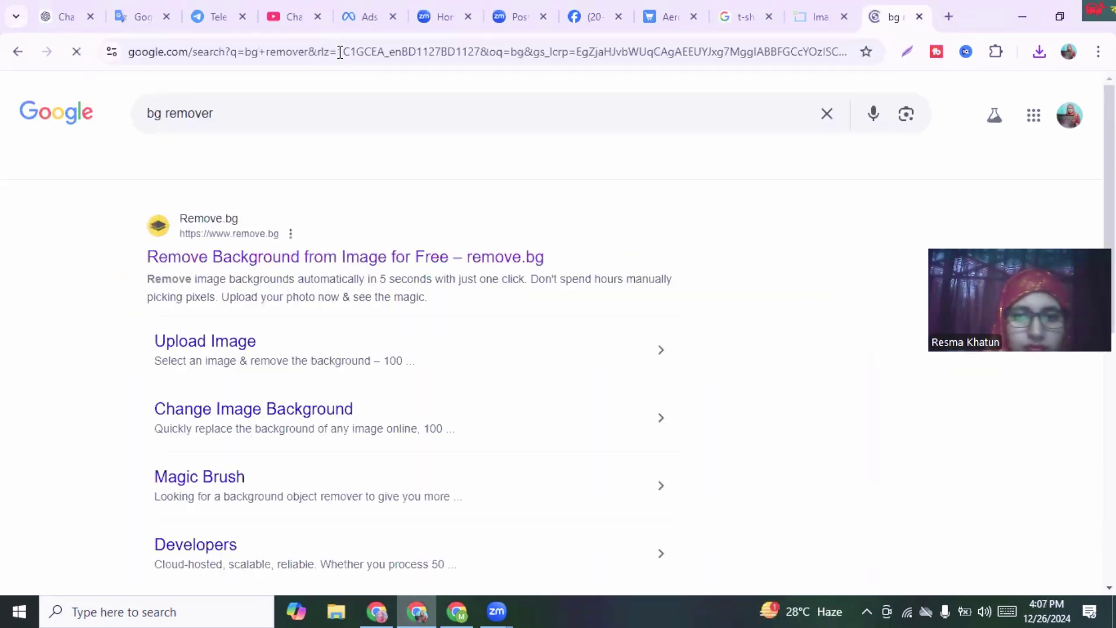
pyautogui.click(186, 263)
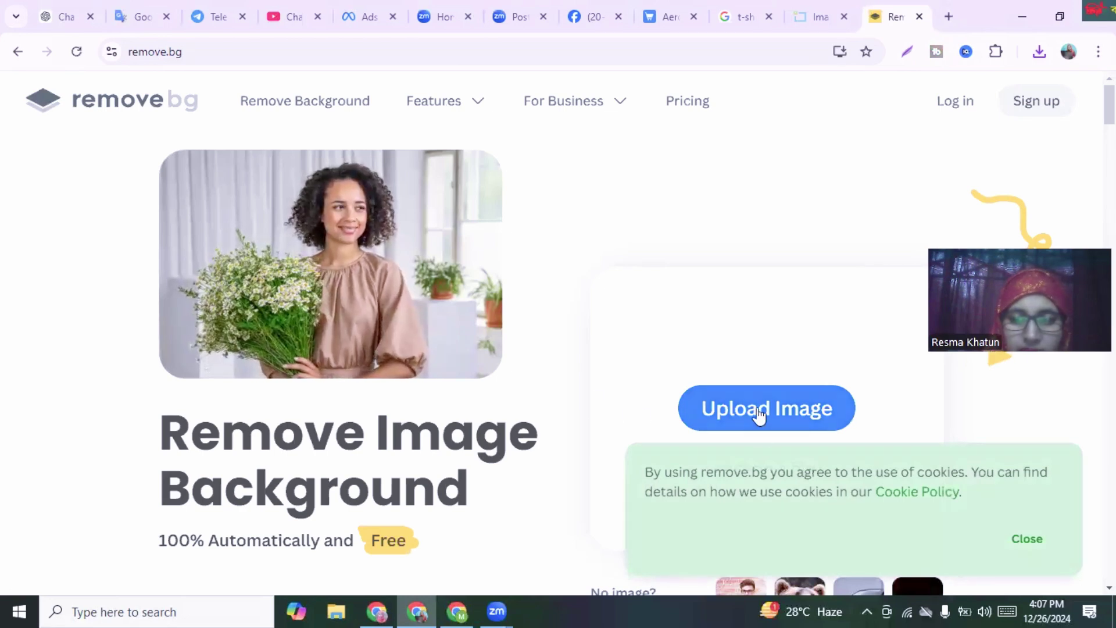
# Step: Remove the background of the download (1) T-shirt image from Downloads and download the resulting picture
pyautogui.click(758, 411)
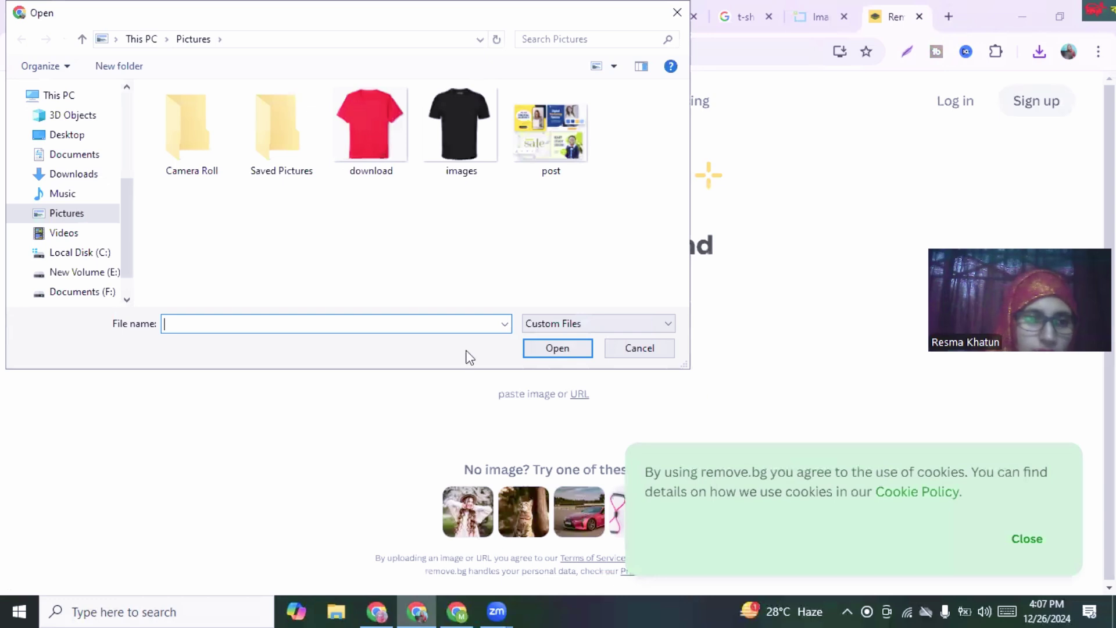
pyautogui.click(93, 182)
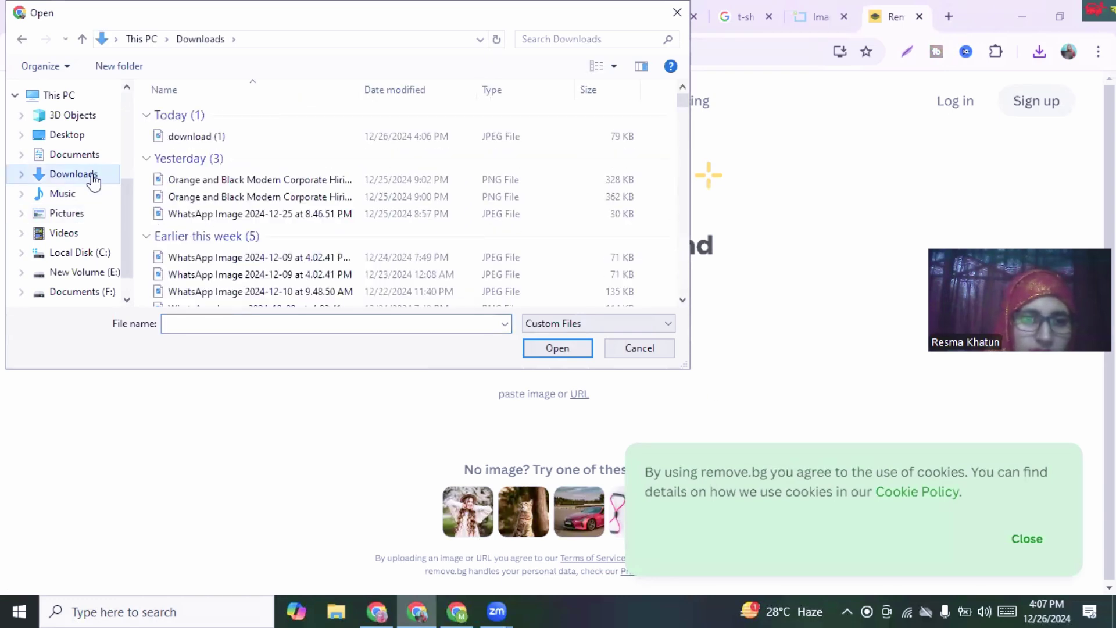
pyautogui.click(197, 136)
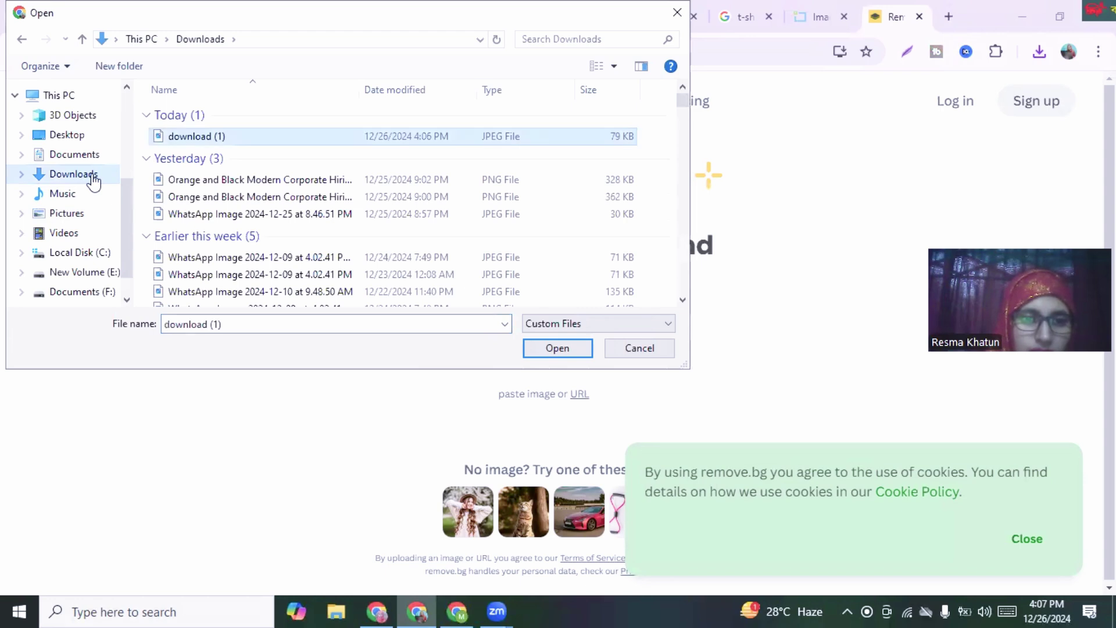
pyautogui.click(557, 349)
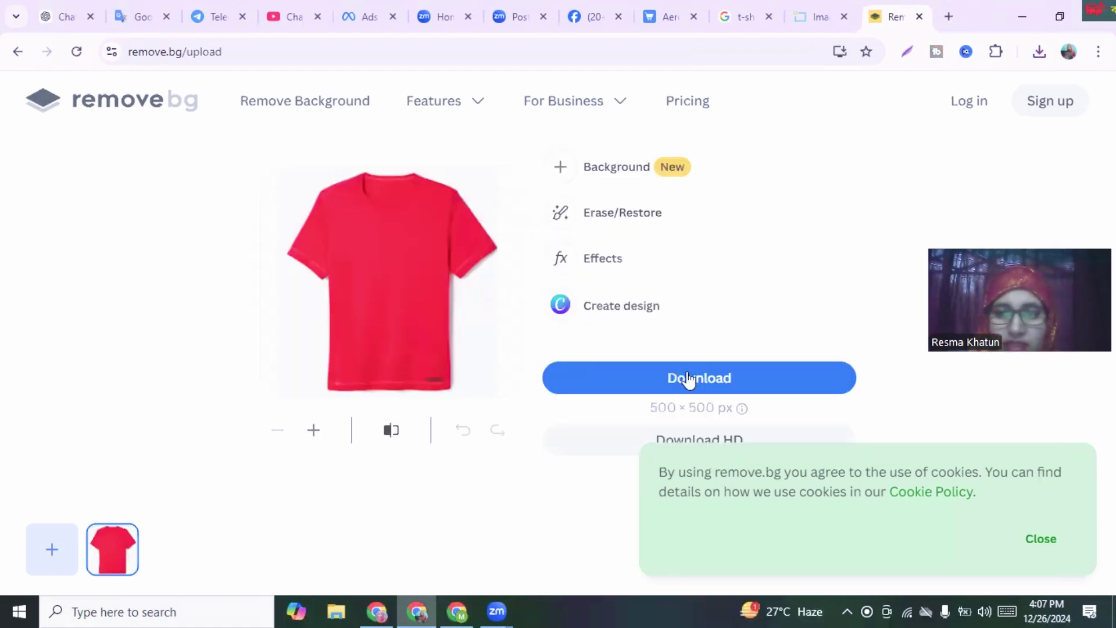
pyautogui.click(688, 377)
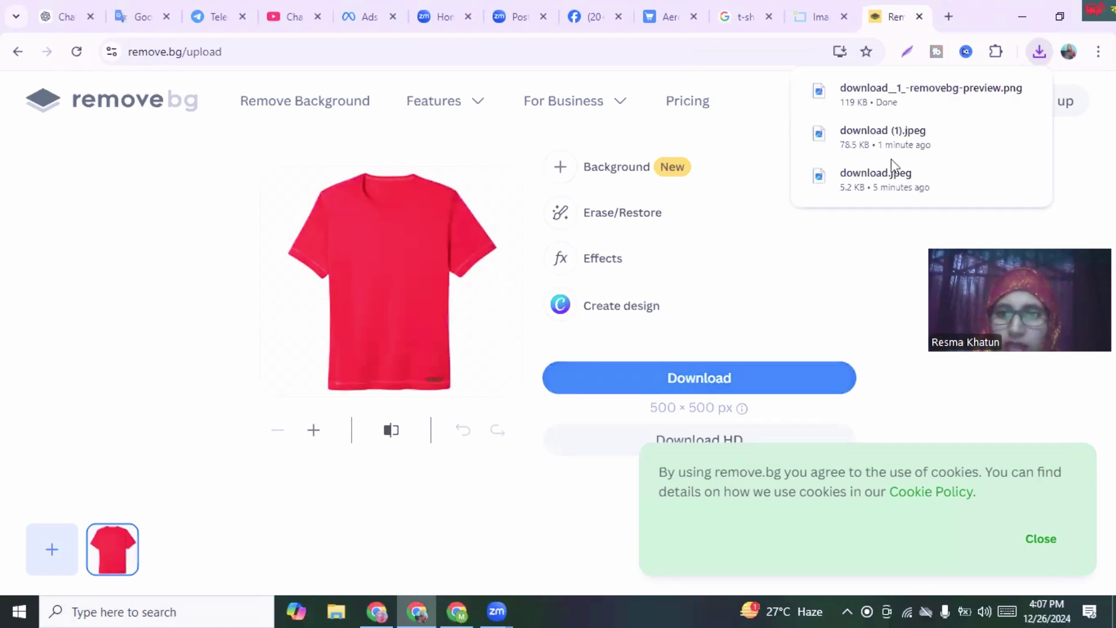
pyautogui.moveTo(981, 90)
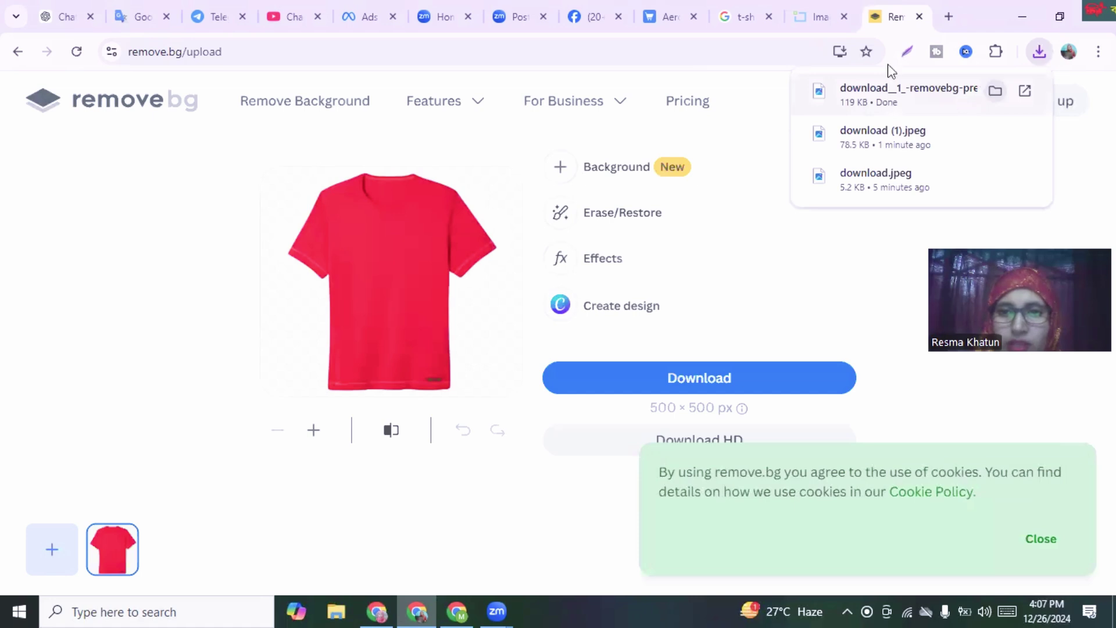
# Step: Return to Ads Manager, upload download (1).jpeg from Downloads as the ad's media, and continue to the Crop stage
pyautogui.click(367, 17)
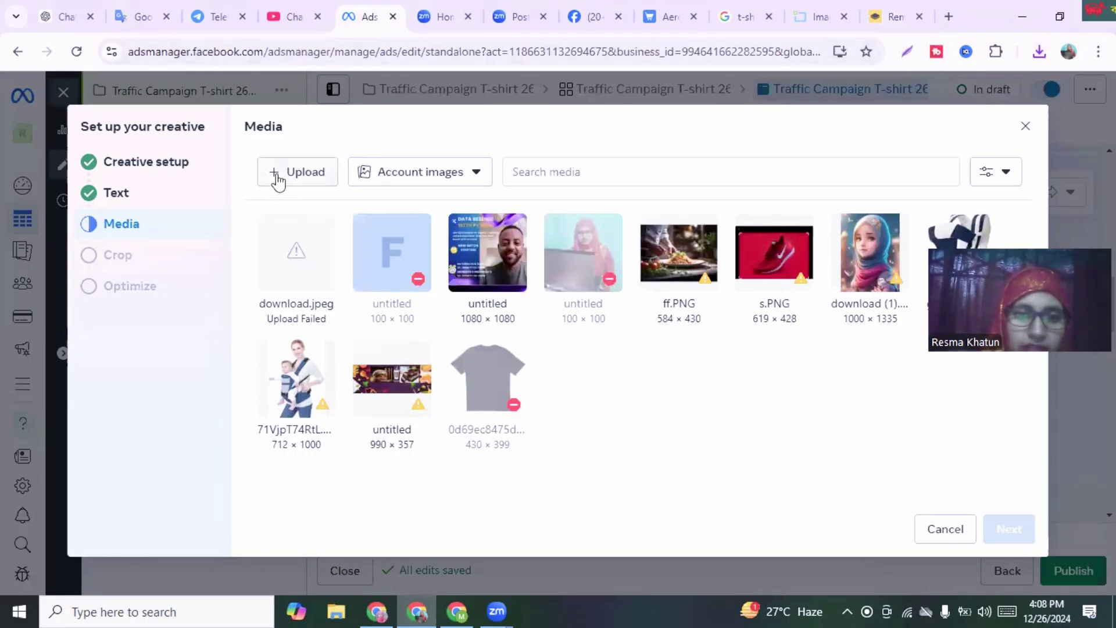
pyautogui.click(277, 173)
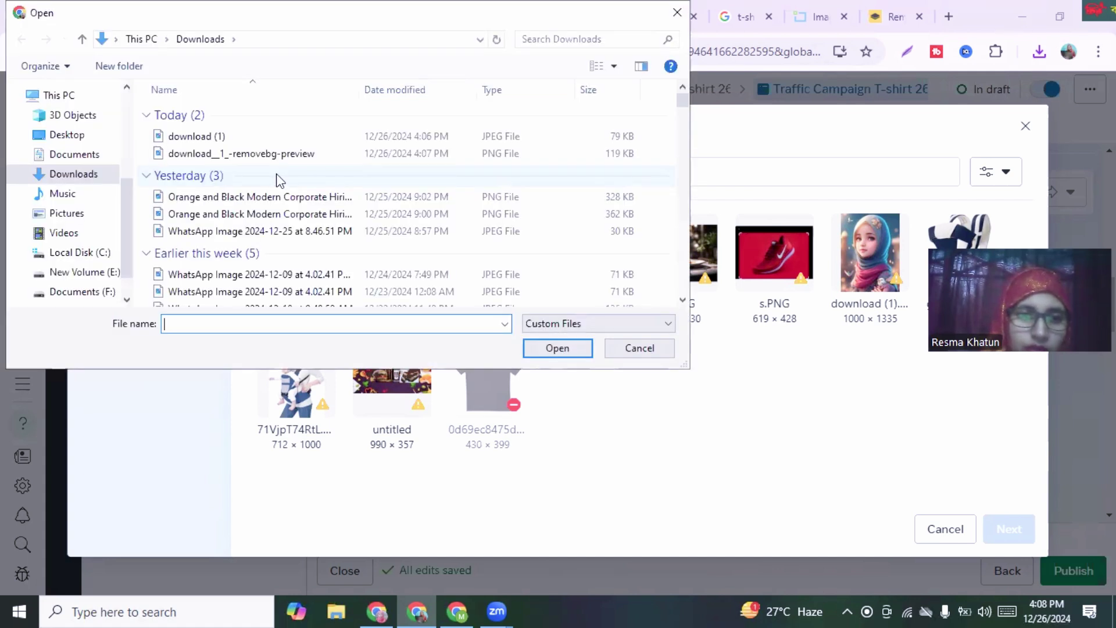
pyautogui.click(200, 141)
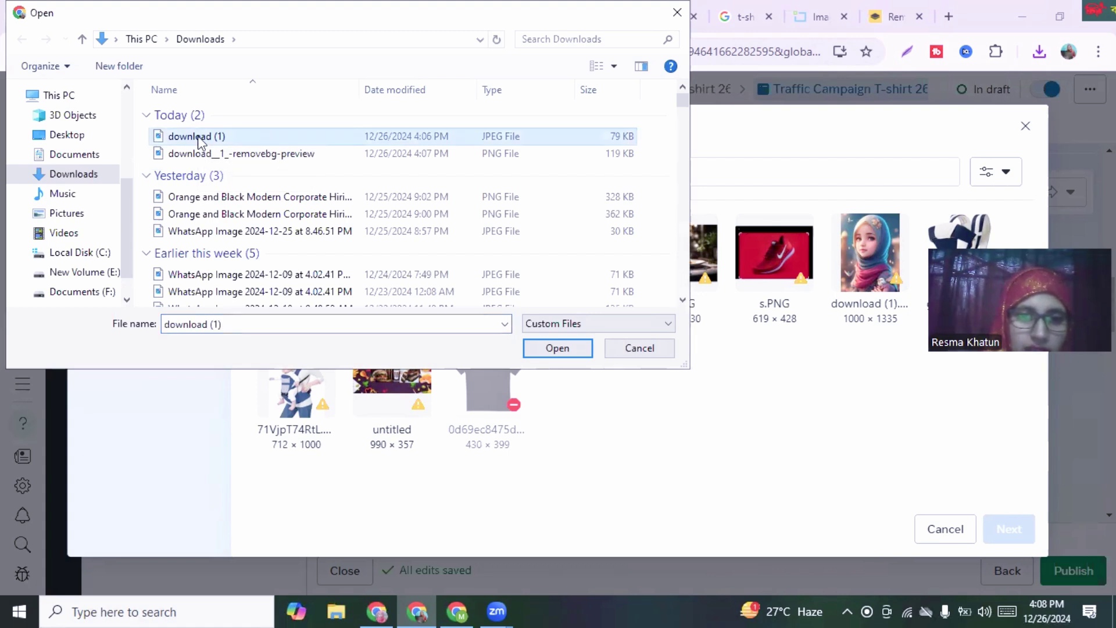
pyautogui.click(557, 349)
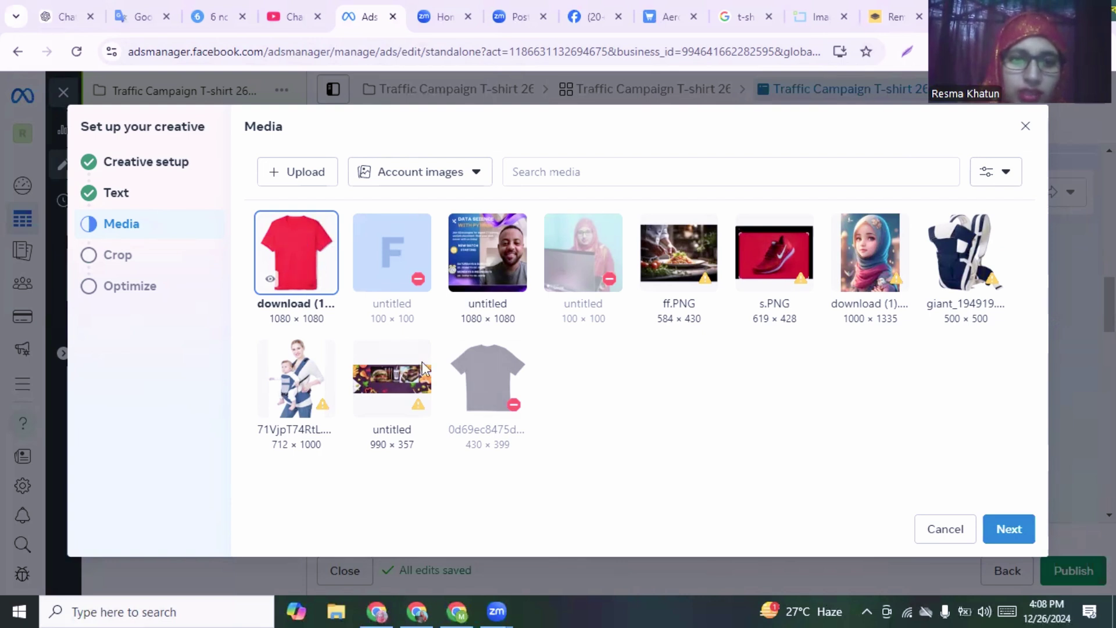
pyautogui.click(1012, 530)
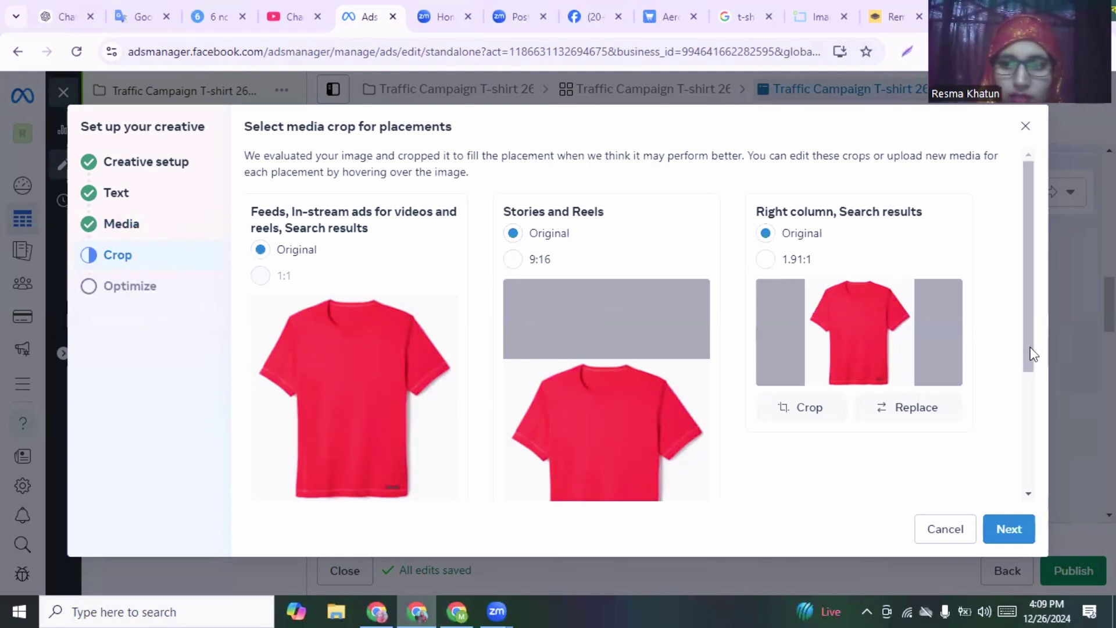
# Step: Keep the original media crop for all three placement groups and continue to the Optimize stage
pyautogui.scroll(-3, 1033, 399)
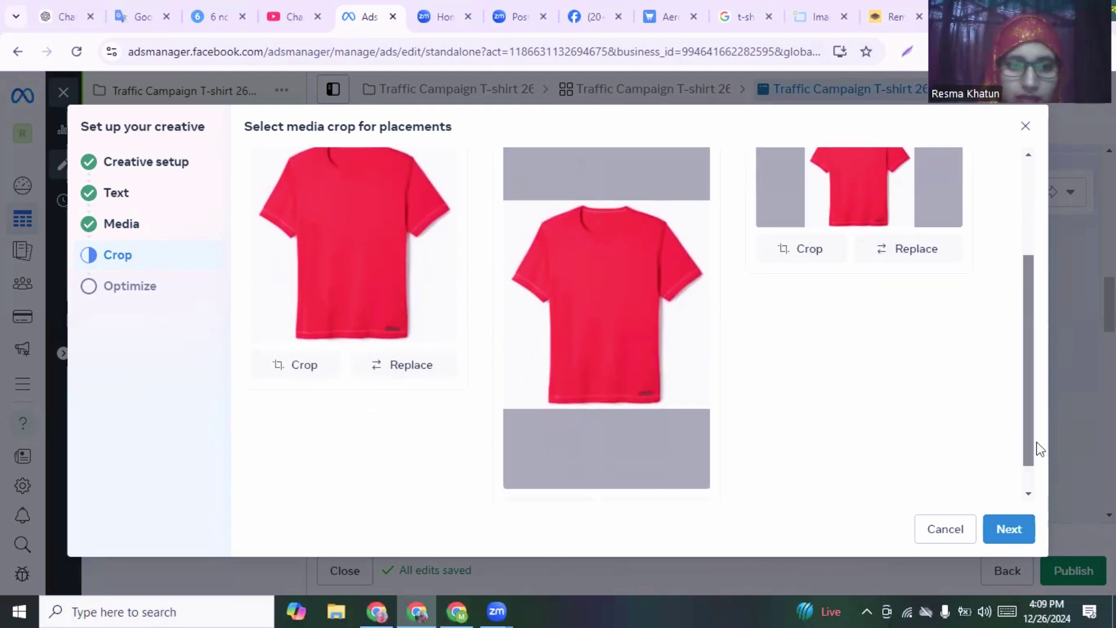
pyautogui.moveTo(1026, 427); pyautogui.dragTo(1024, 360)
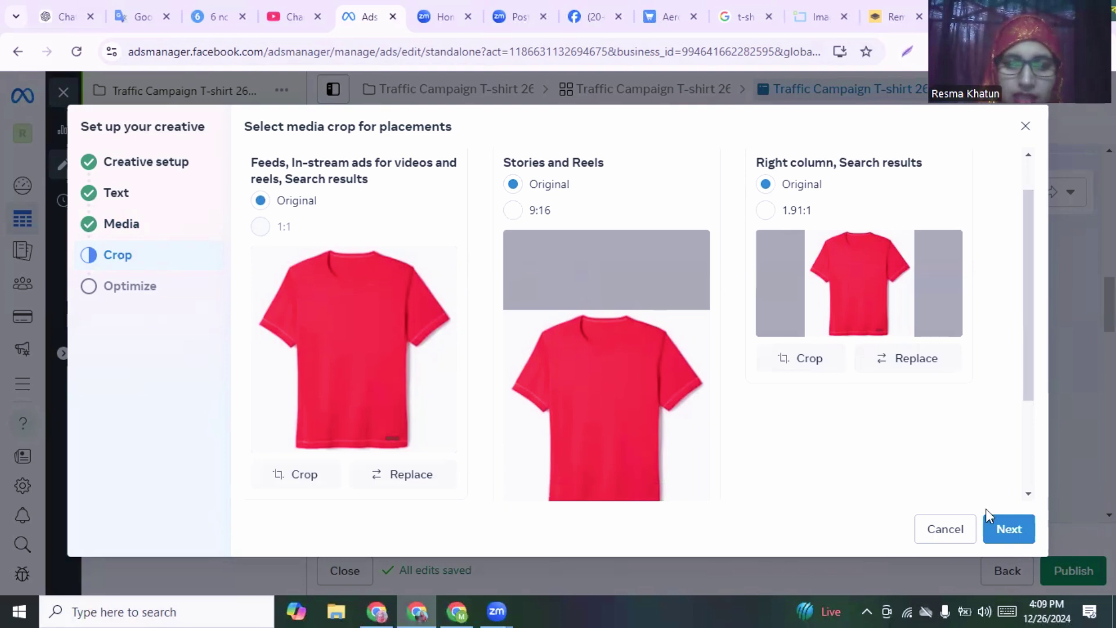
pyautogui.click(1014, 537)
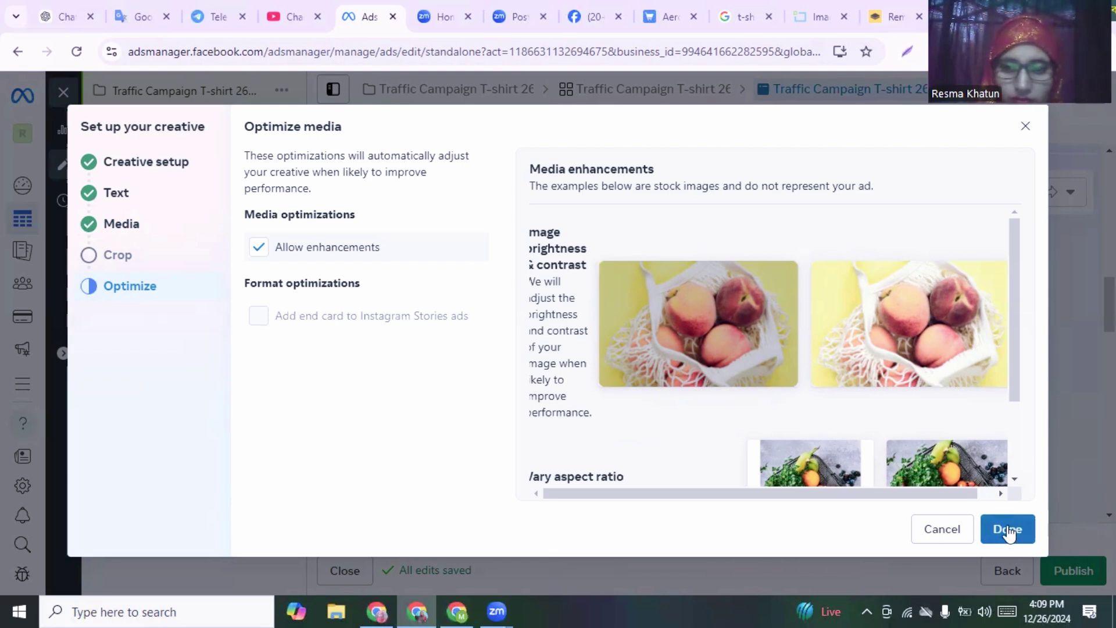
# Step: Disallow media enhancements for the T-shirt image and finish the creative setup
pyautogui.click(259, 250)
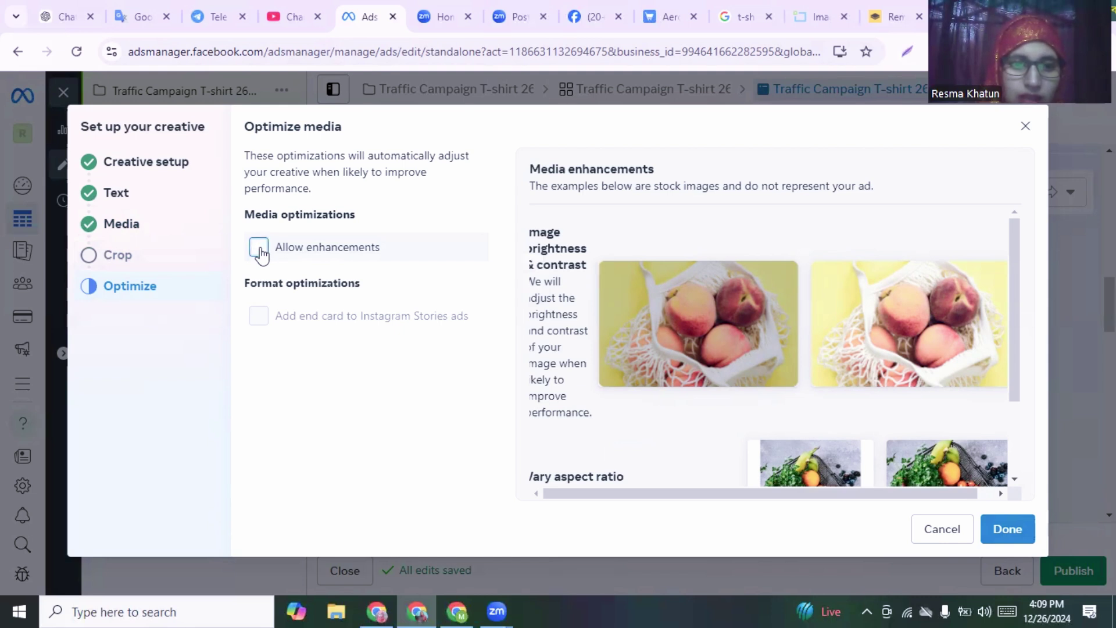
pyautogui.click(260, 250)
pyautogui.click(260, 249)
pyautogui.click(1010, 544)
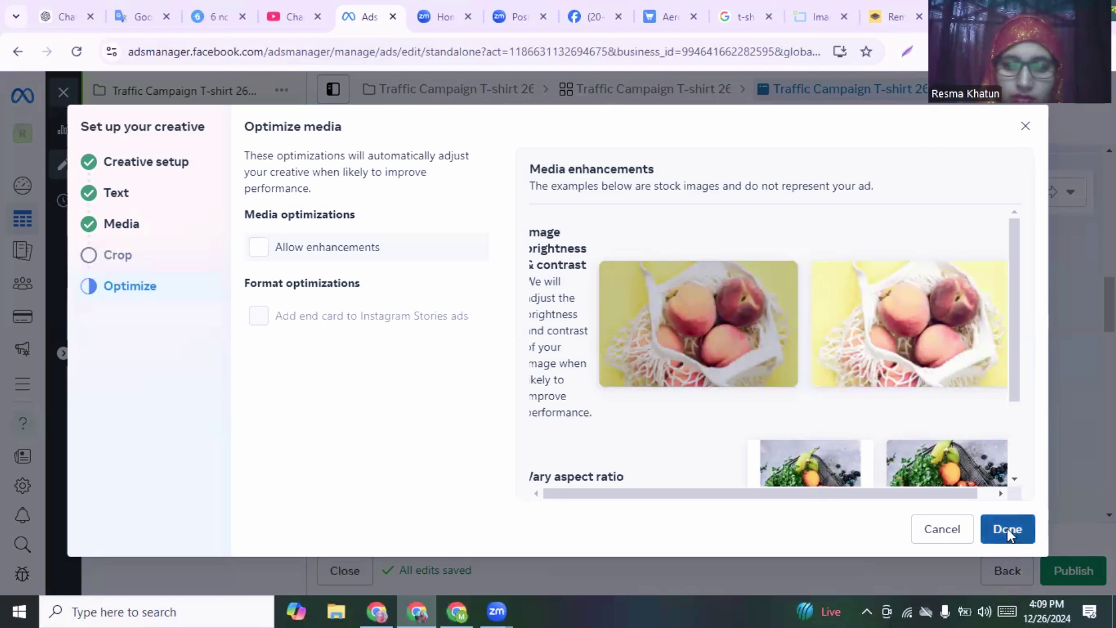
pyautogui.click(1007, 528)
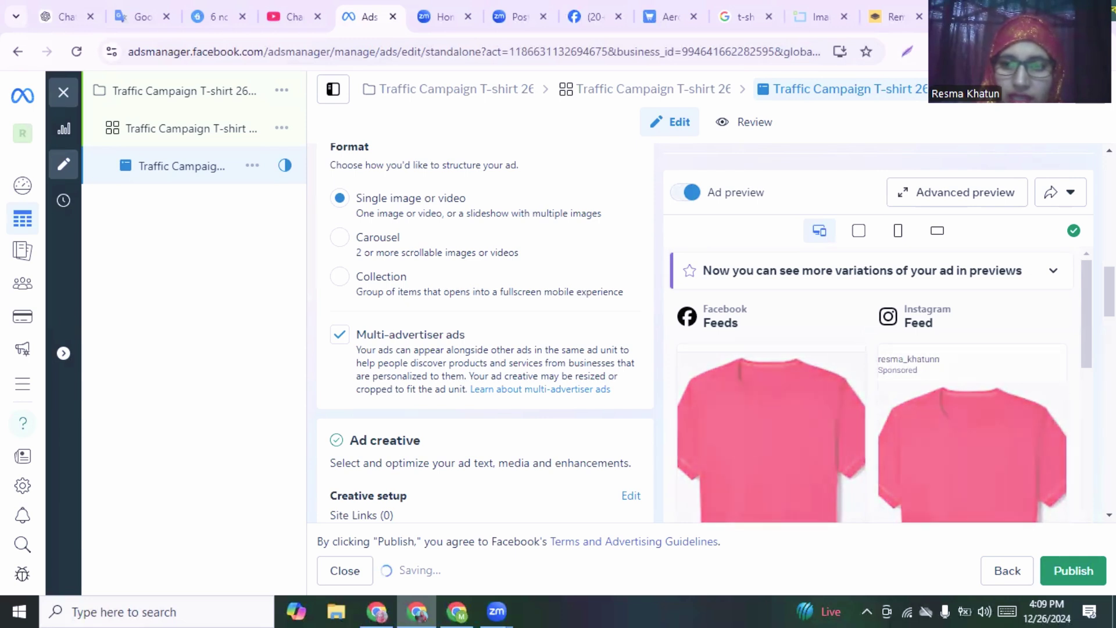
# Step: Examine how the T-shirt ad looks in the Facebook Feeds and Instagram Feed previews
pyautogui.scroll(-3, 1054, 393)
pyautogui.scroll(-2, 1084, 348)
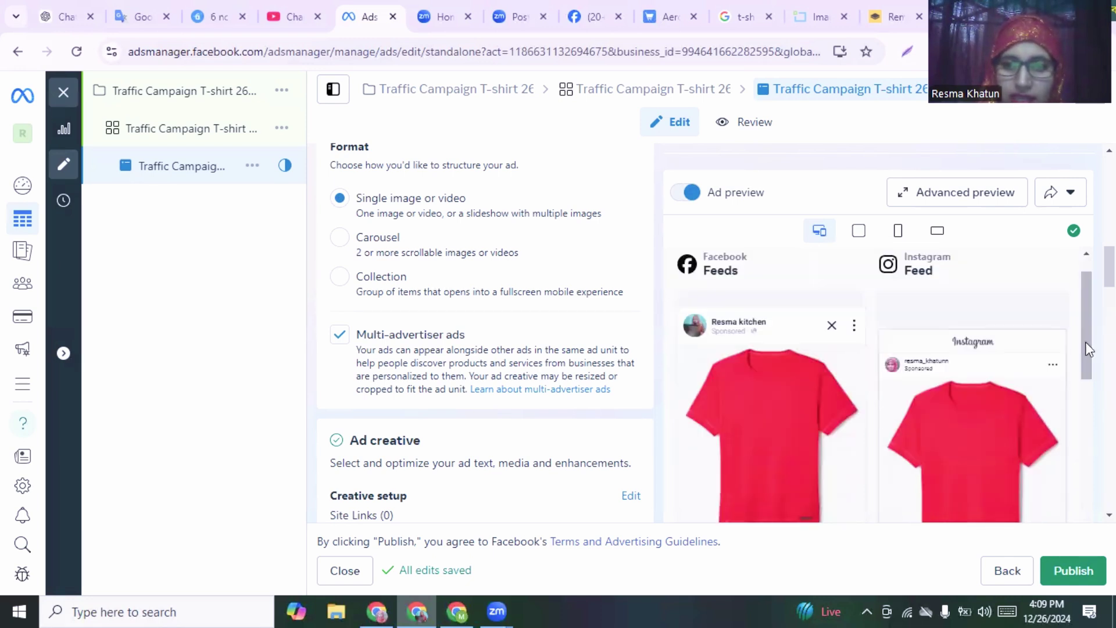
pyautogui.scroll(-3, 1086, 326)
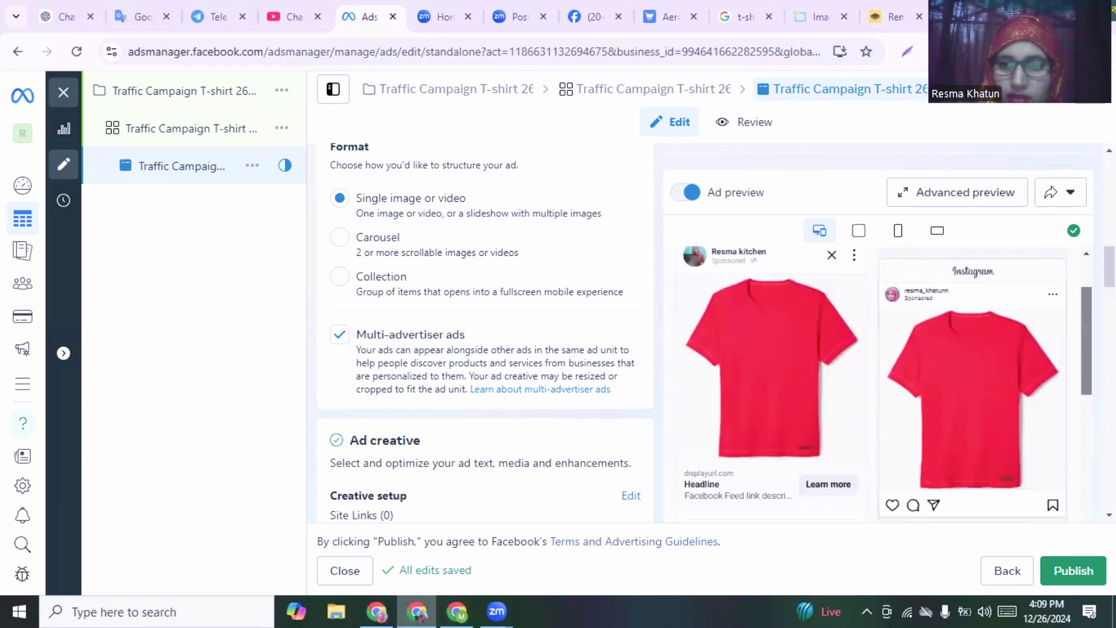
pyautogui.scroll(4, 1086, 299)
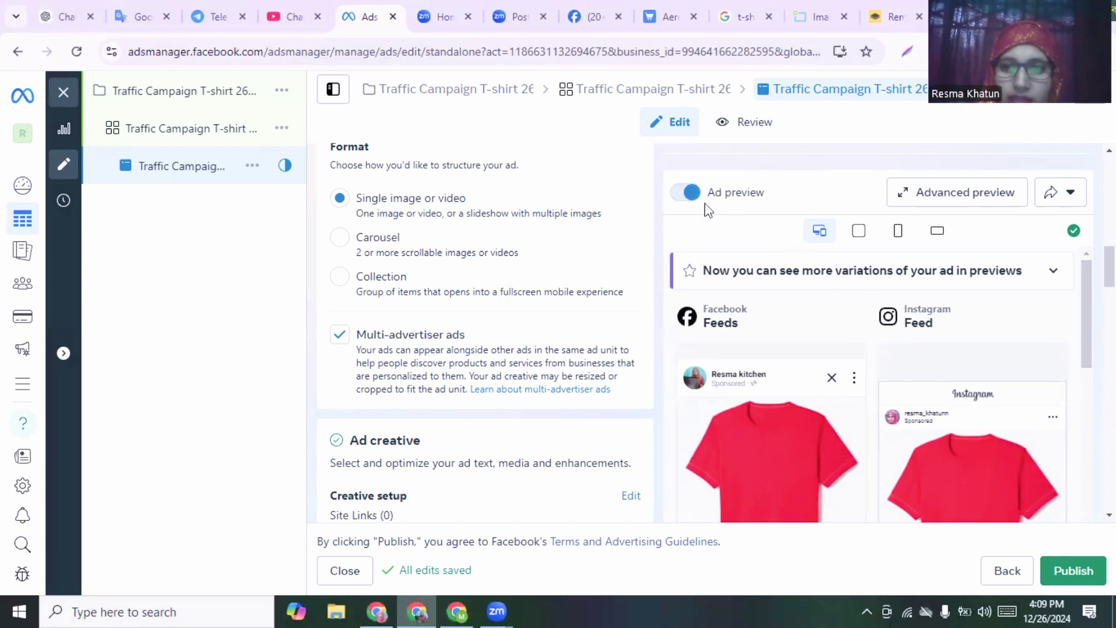
# Step: Switch off the ad preview, review the placements in the advanced preview, close it, and switch the ad preview back on
pyautogui.click(678, 198)
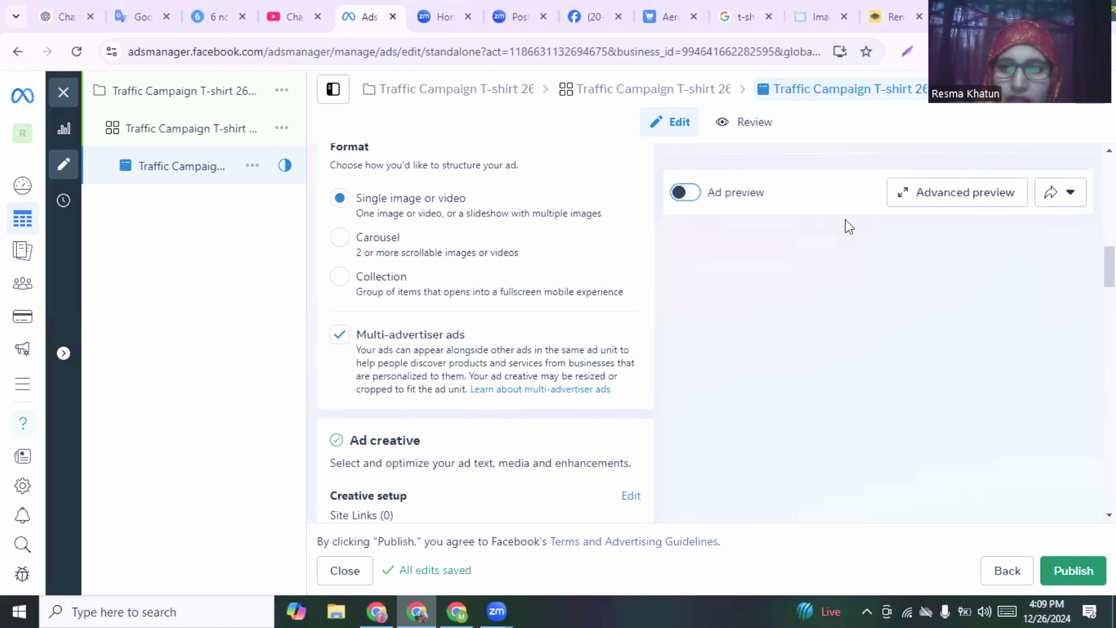
pyautogui.click(965, 196)
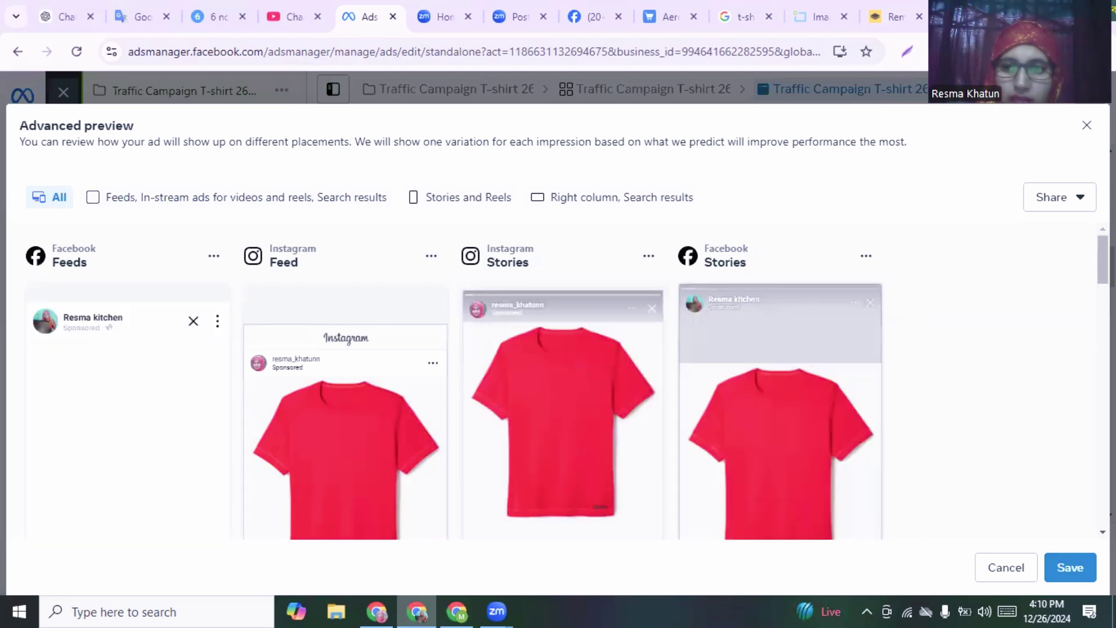
pyautogui.scroll(-5, 908, 326)
pyautogui.scroll(5, 908, 326)
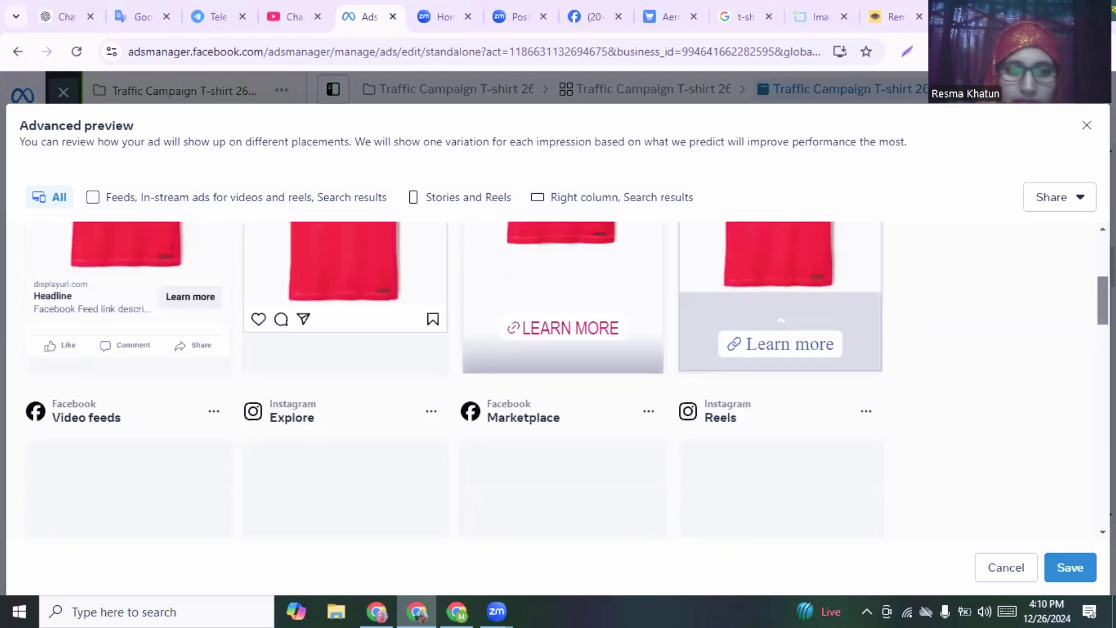
pyautogui.scroll(-5, 558, 380)
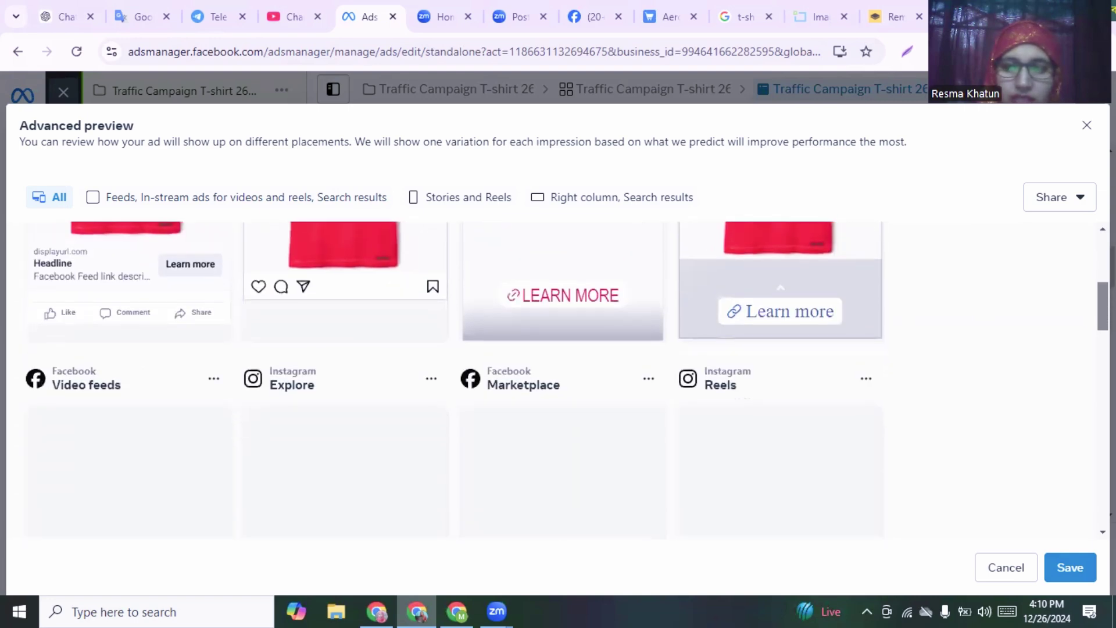
pyautogui.scroll(5, 558, 380)
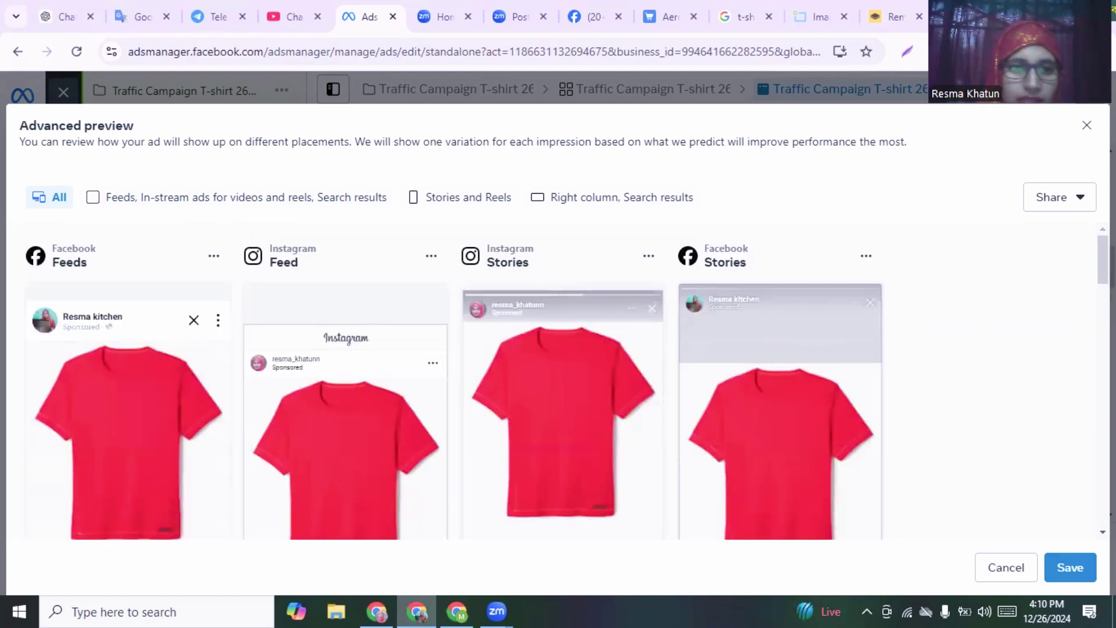
pyautogui.click(1085, 128)
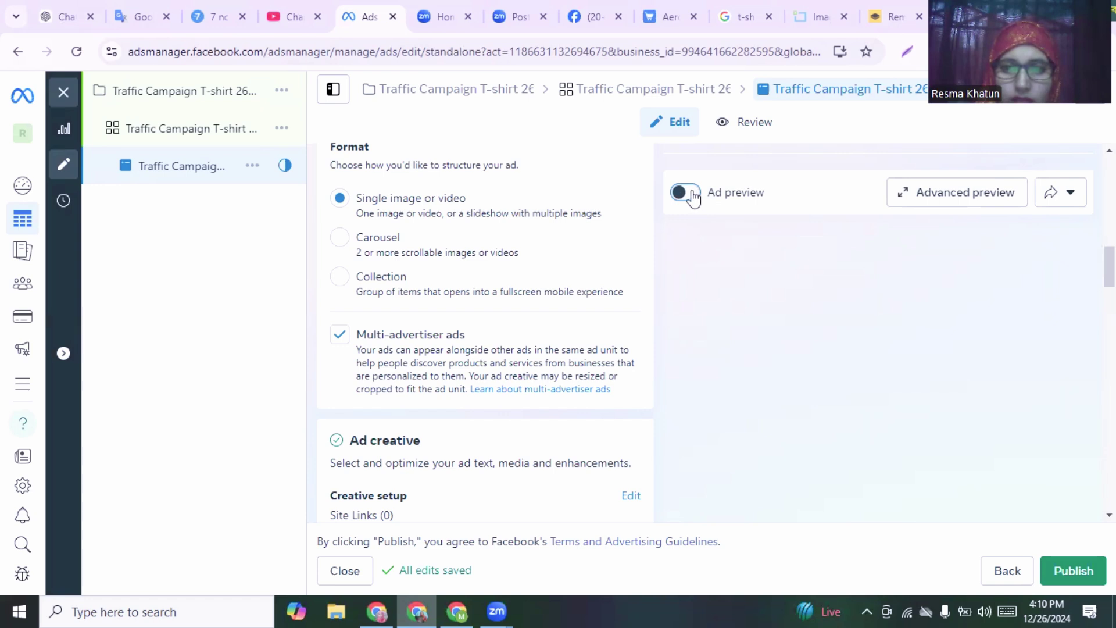
pyautogui.click(693, 196)
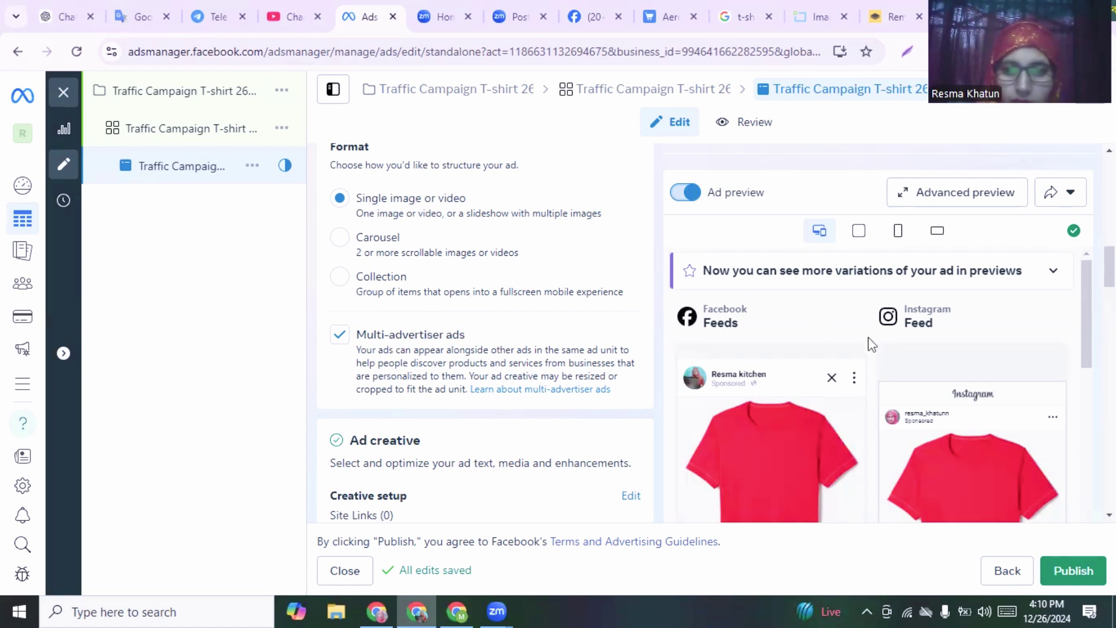
# Step: Turn off Add music in the Ad creative section and go on to the primary text fields
pyautogui.scroll(-1, 881, 387)
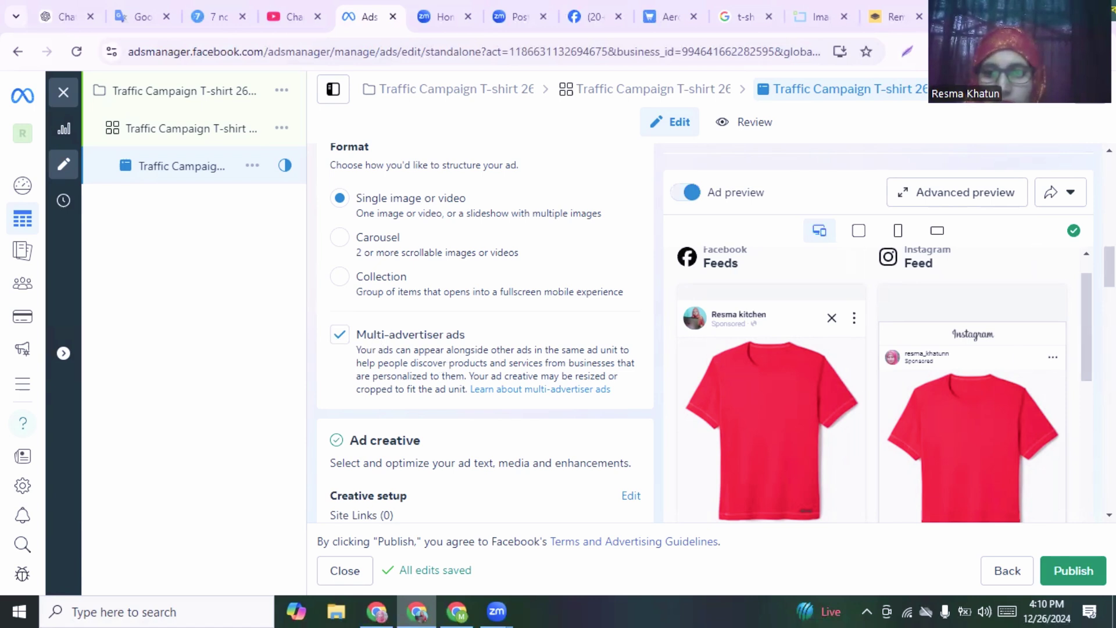
pyautogui.scroll(-3, 872, 384)
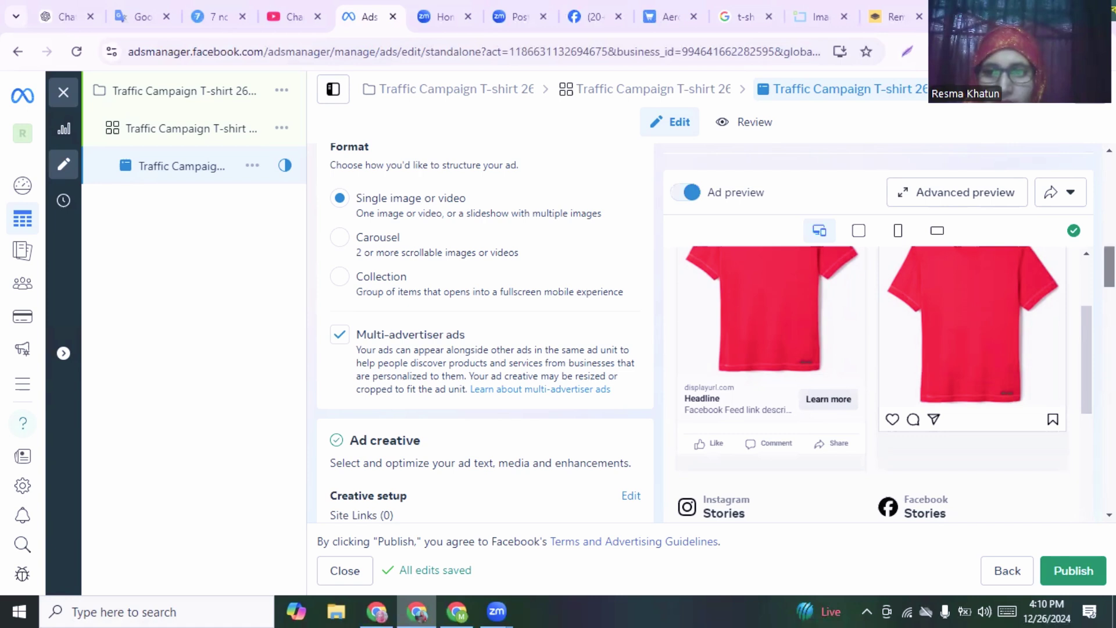
pyautogui.scroll(-1, 485, 332)
pyautogui.scroll(-2, 485, 332)
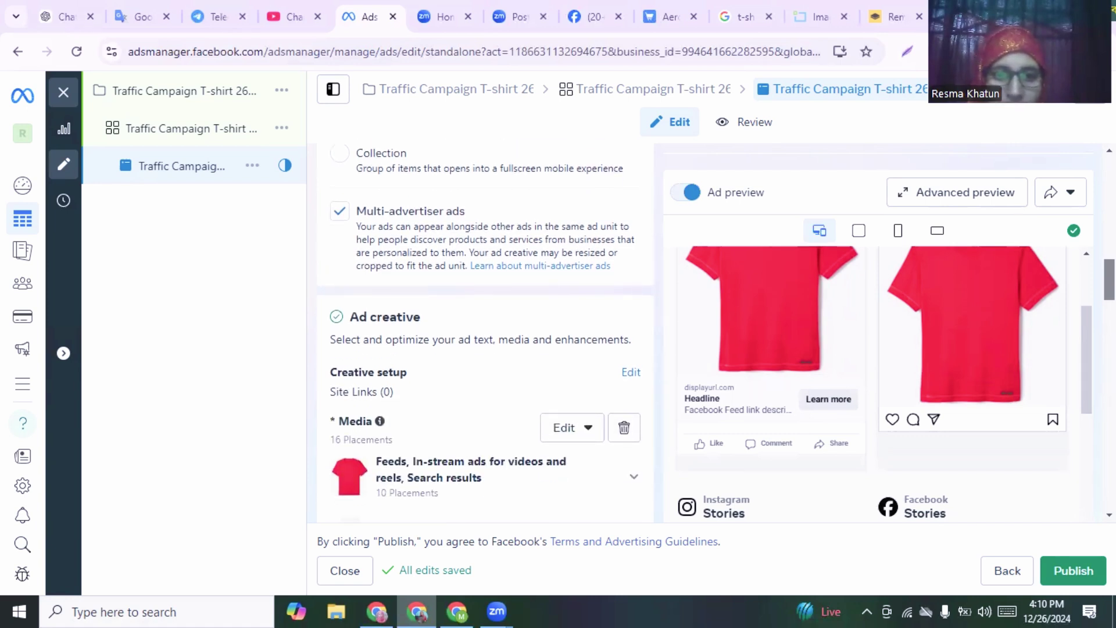
pyautogui.scroll(-5, 485, 335)
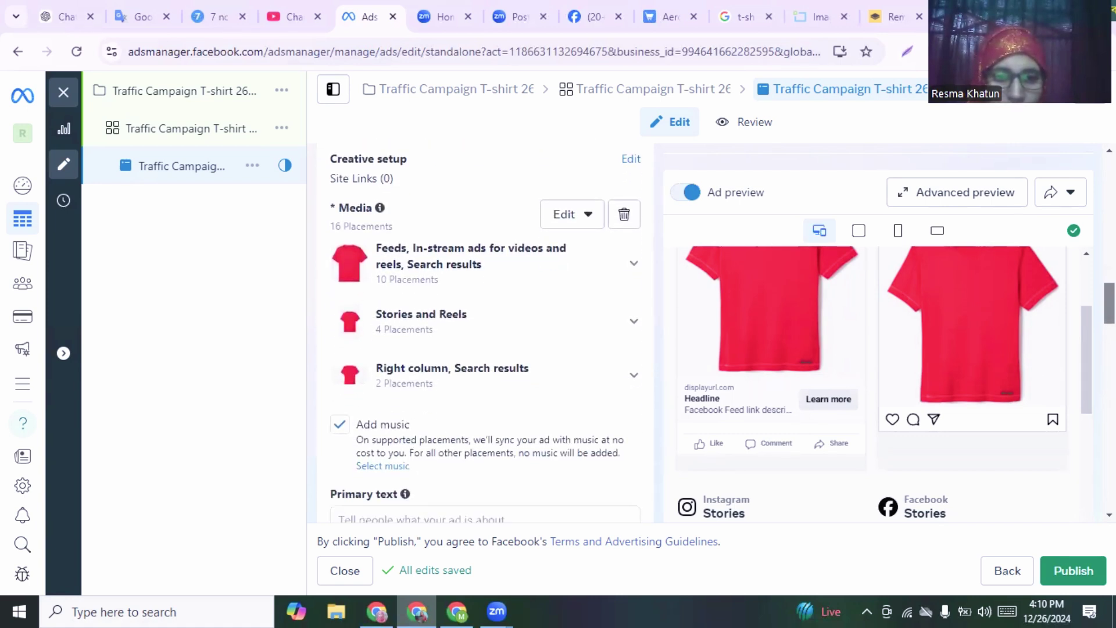
pyautogui.scroll(-3, 486, 332)
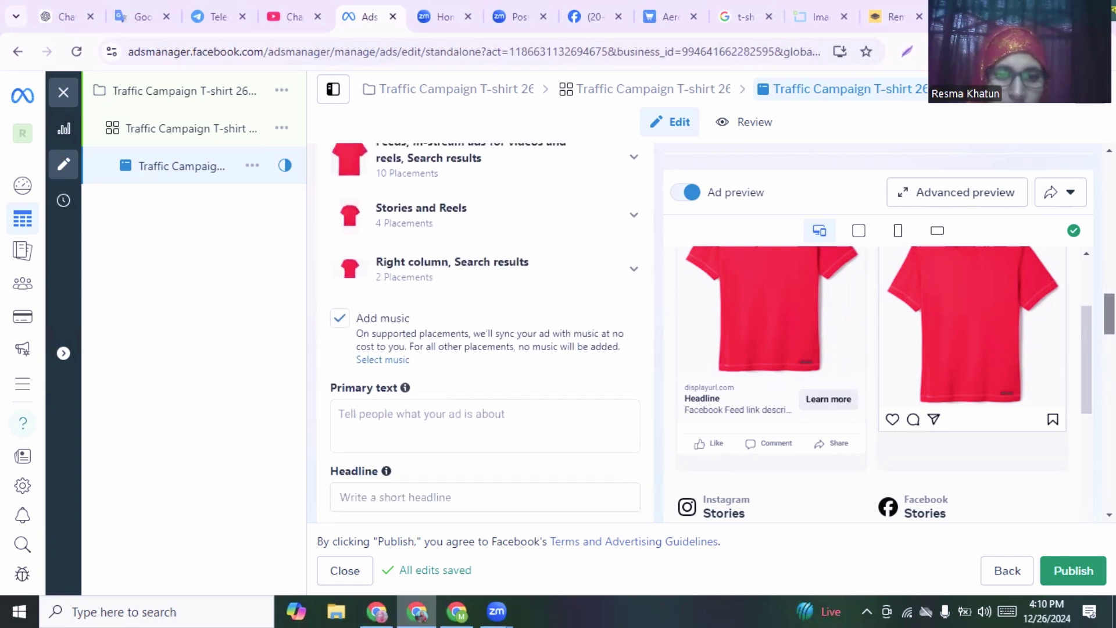
pyautogui.click(339, 319)
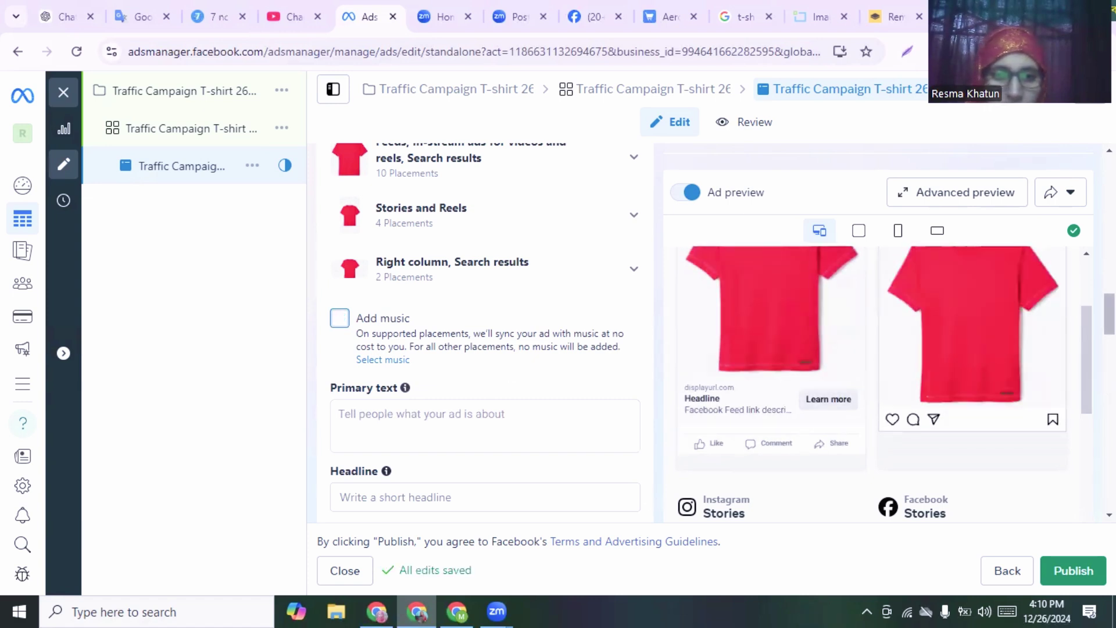
pyautogui.scroll(-2, 485, 332)
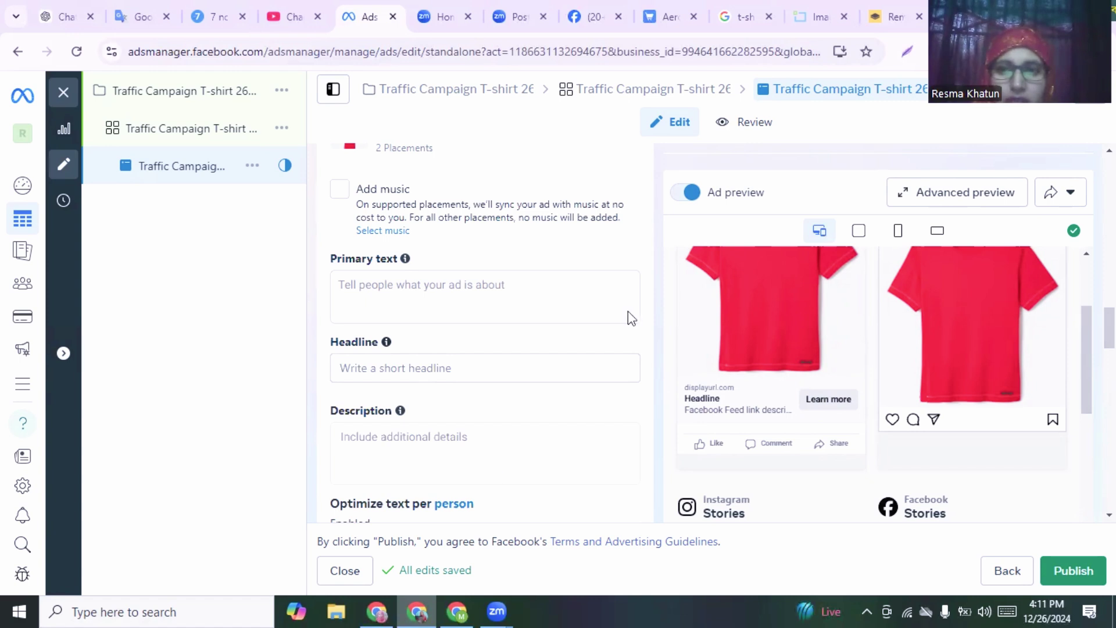
# Step: Close the browser tabs of the background remover, the image resizer and the T-shirt image search
pyautogui.click(919, 15)
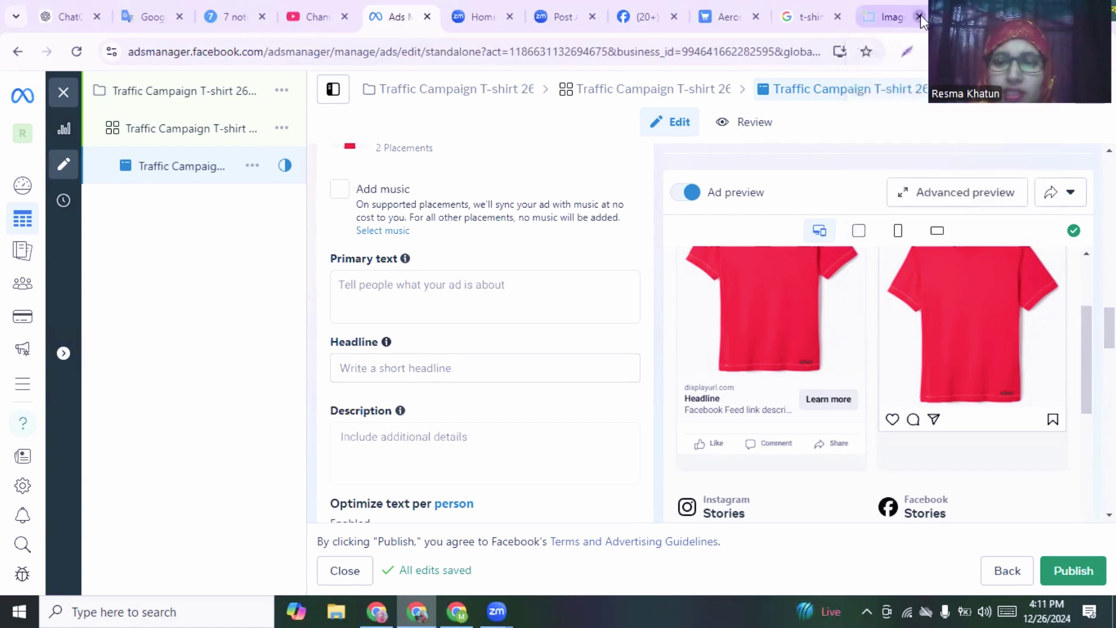
pyautogui.click(920, 15)
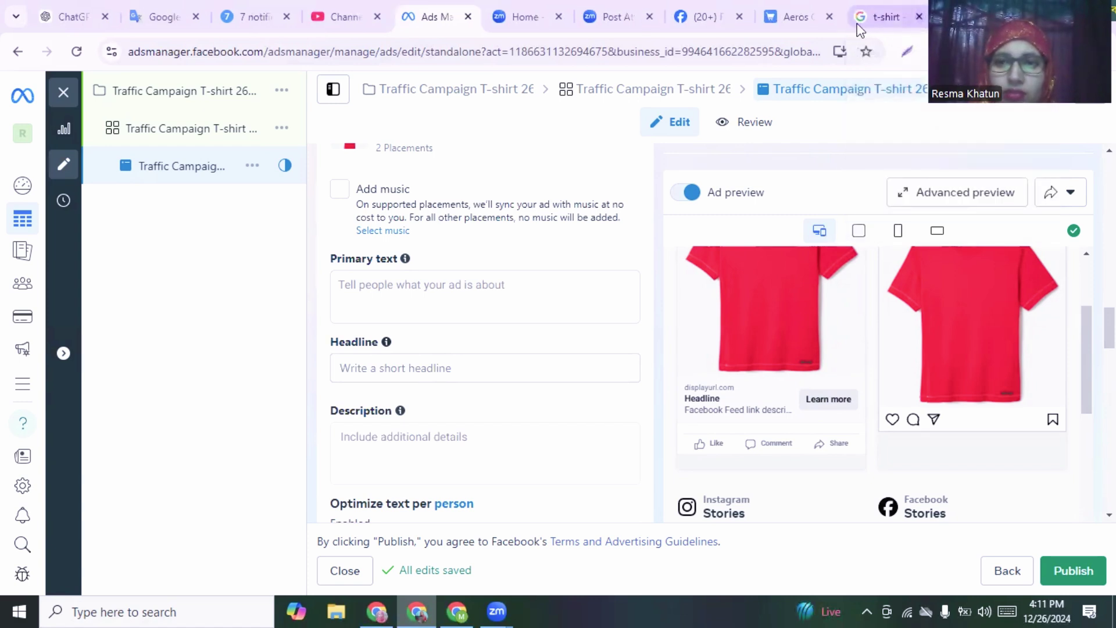
pyautogui.click(919, 16)
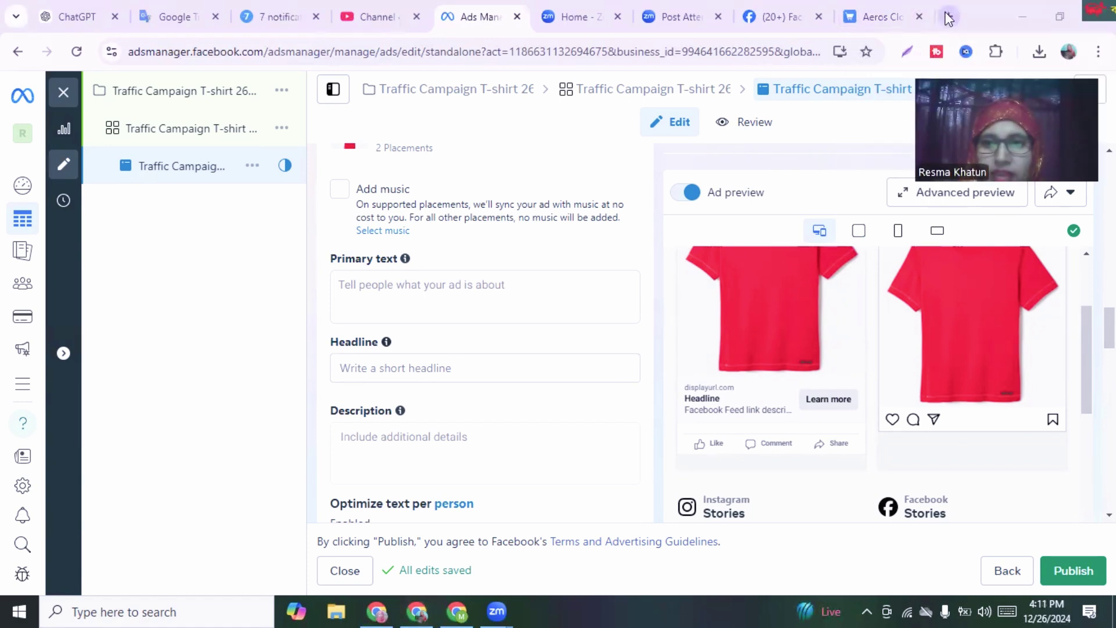
# Step: Look up the Facebook ads library in a new browser tab and open Meta's Ad Library
pyautogui.click(949, 18)
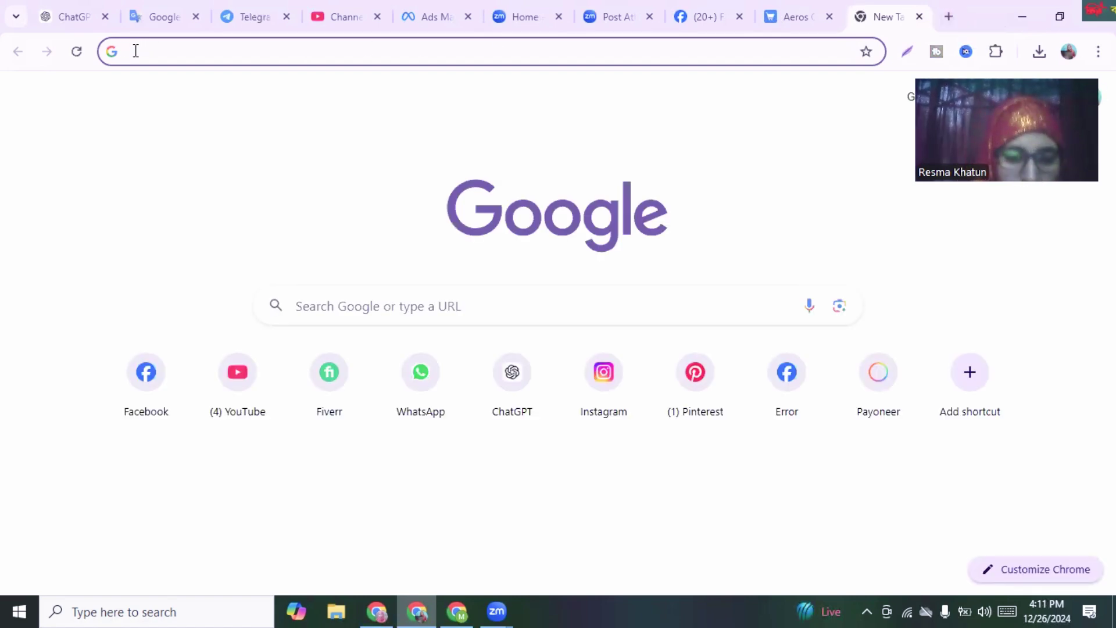
pyautogui.write('face')
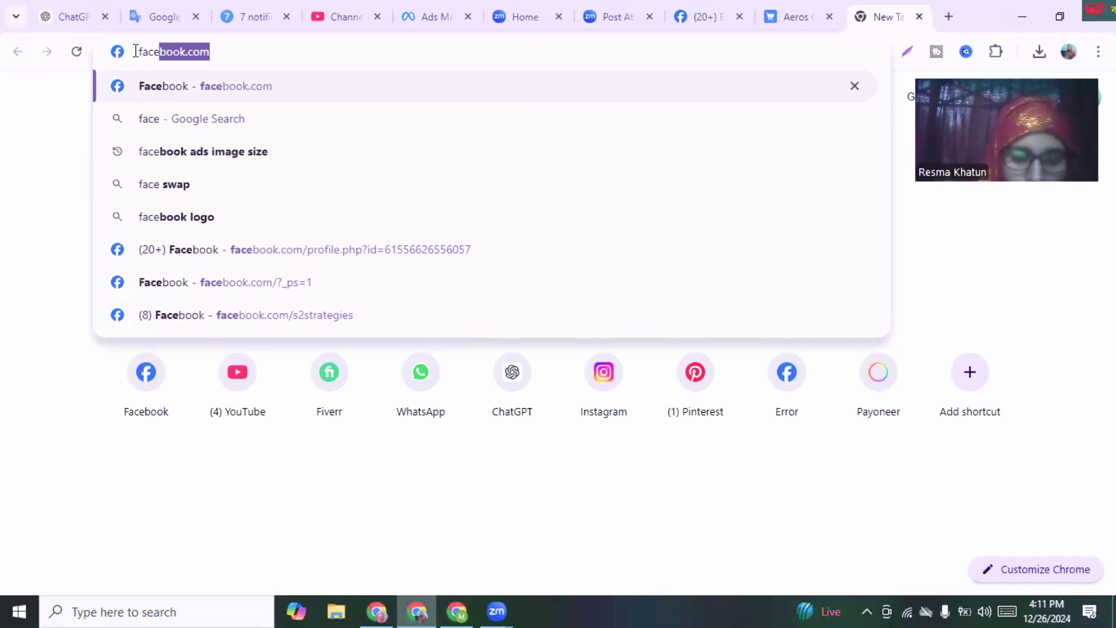
pyautogui.write('book ')
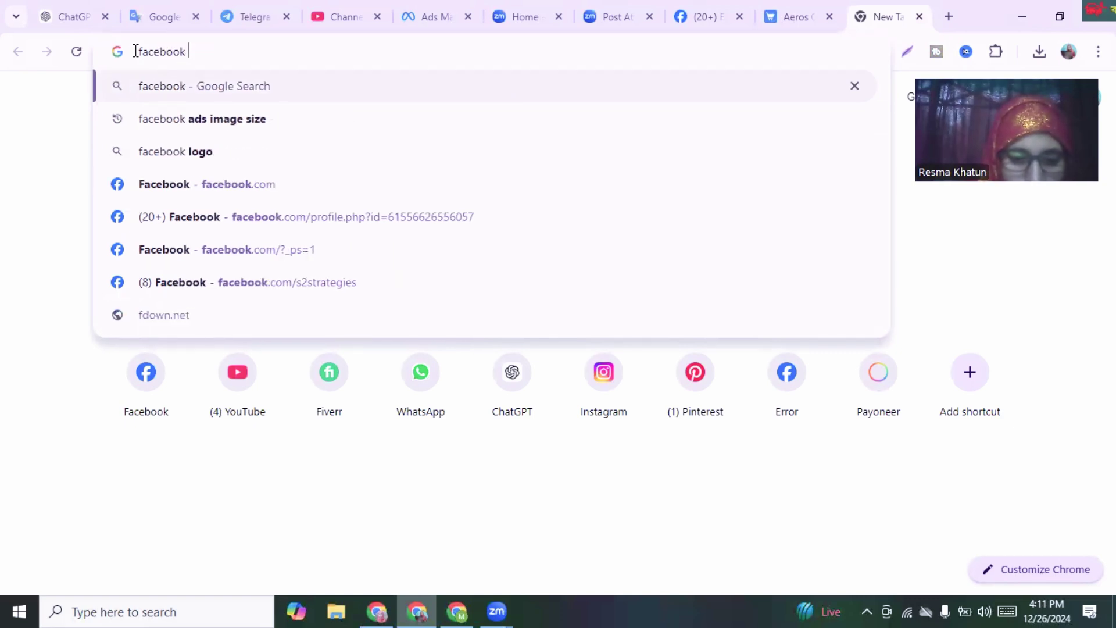
pyautogui.write('ad')
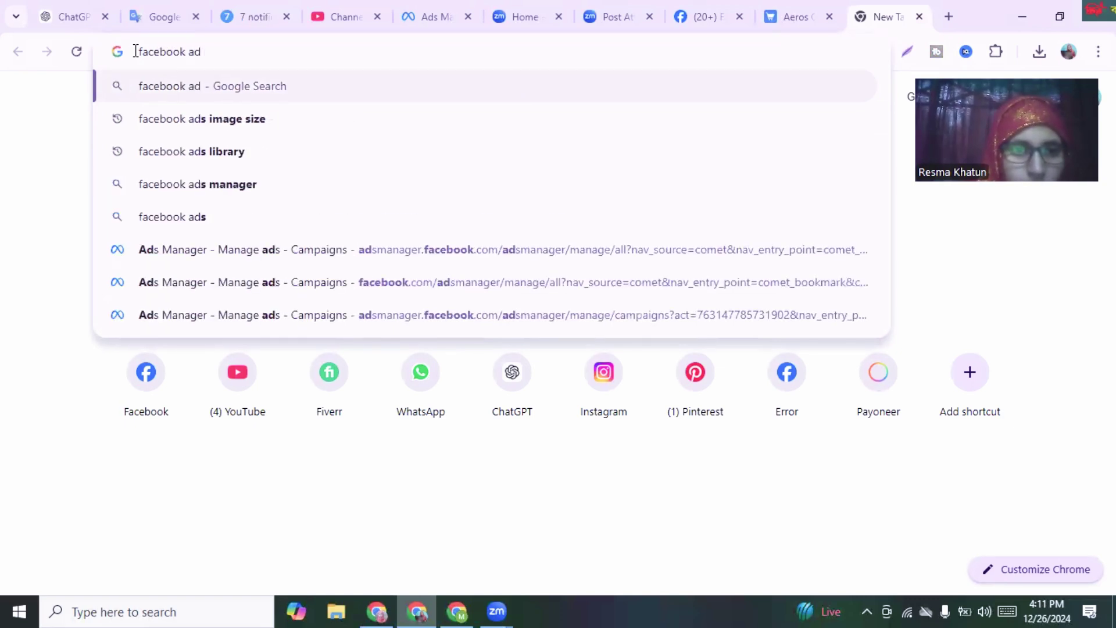
pyautogui.click(120, 190)
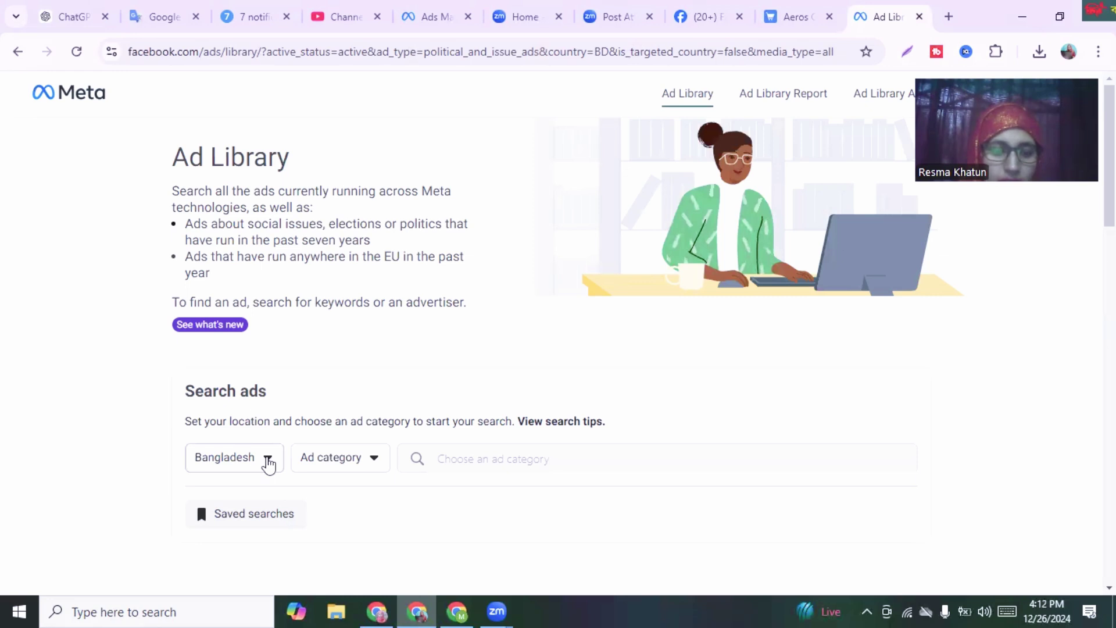
# Step: Set the Ad Library search country to United States
pyautogui.click(268, 460)
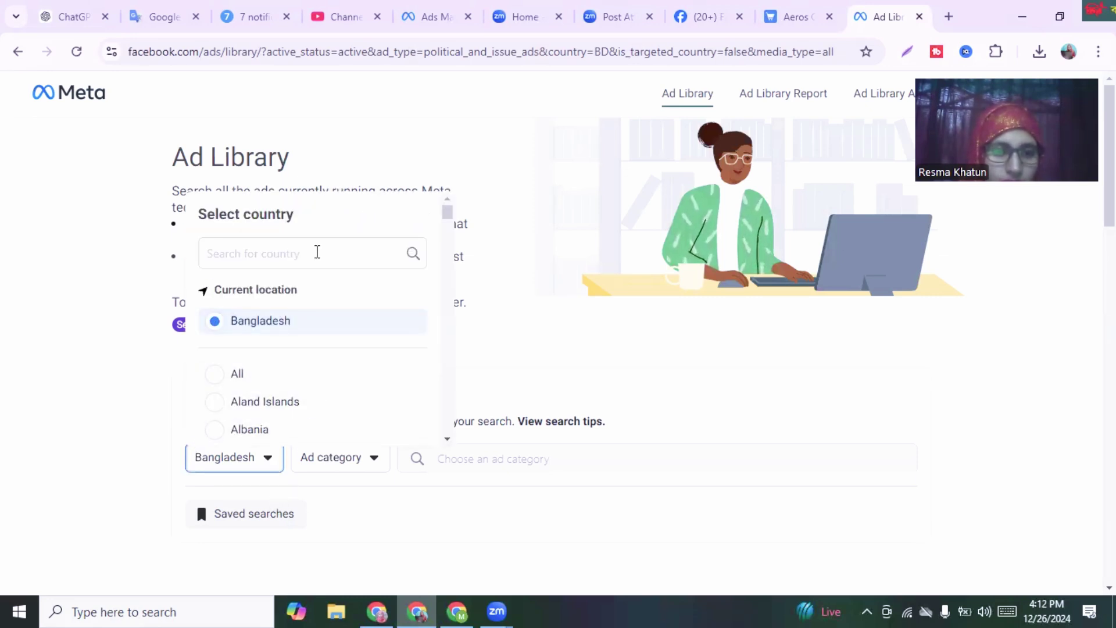
pyautogui.click(317, 252)
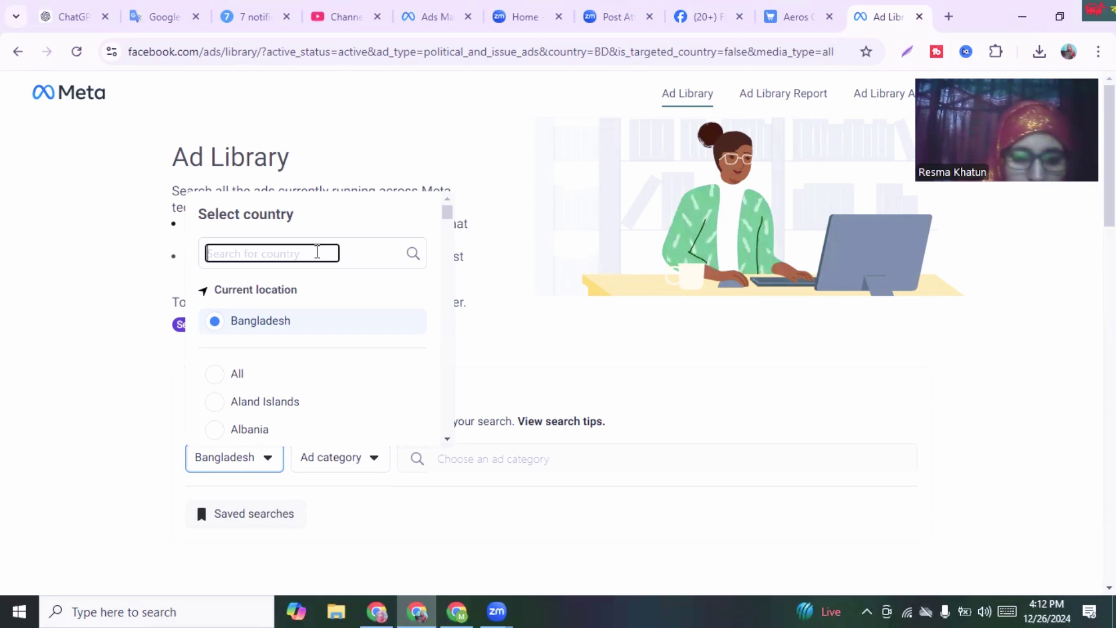
pyautogui.write('u')
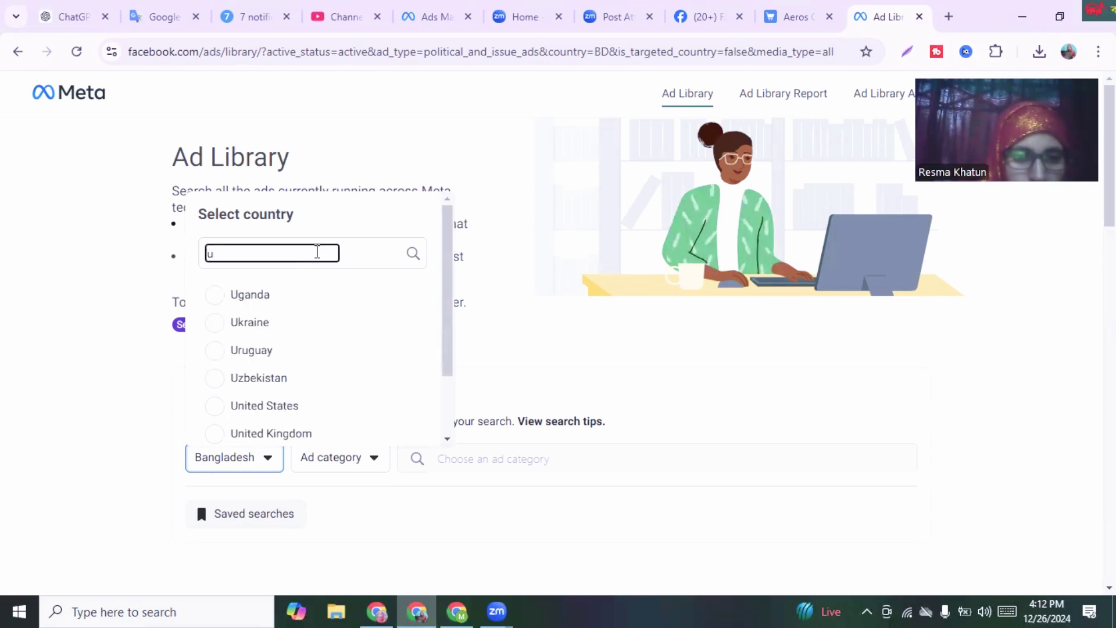
pyautogui.click(213, 407)
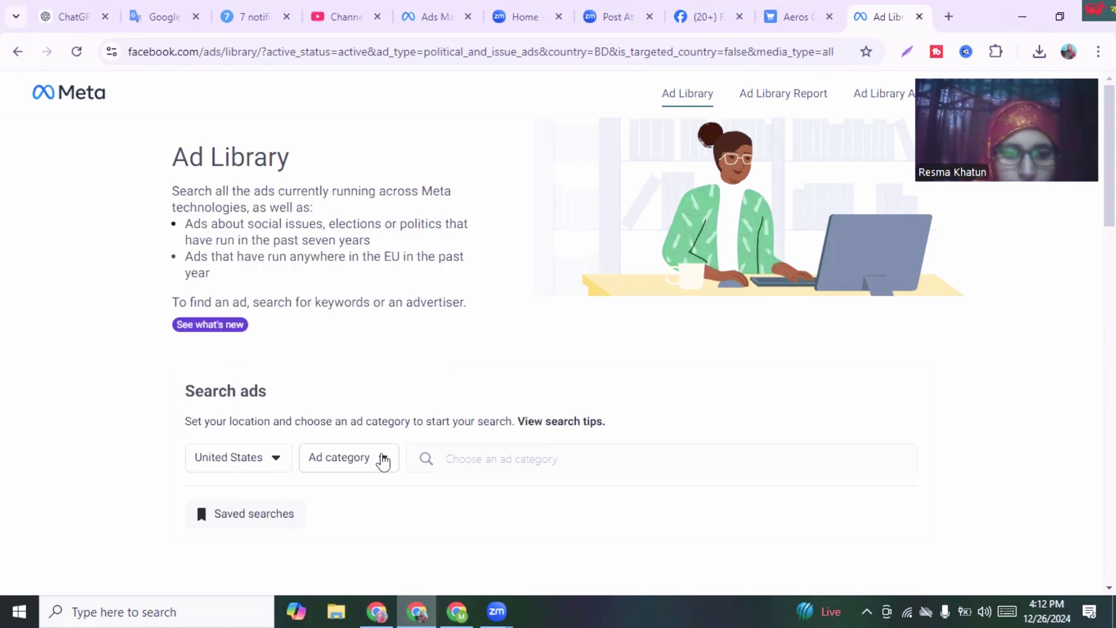
# Step: Set the Ad Library category to All ads, enter "T-shirt" as the keyword and run the related search "t-shirt print"
pyautogui.click(384, 459)
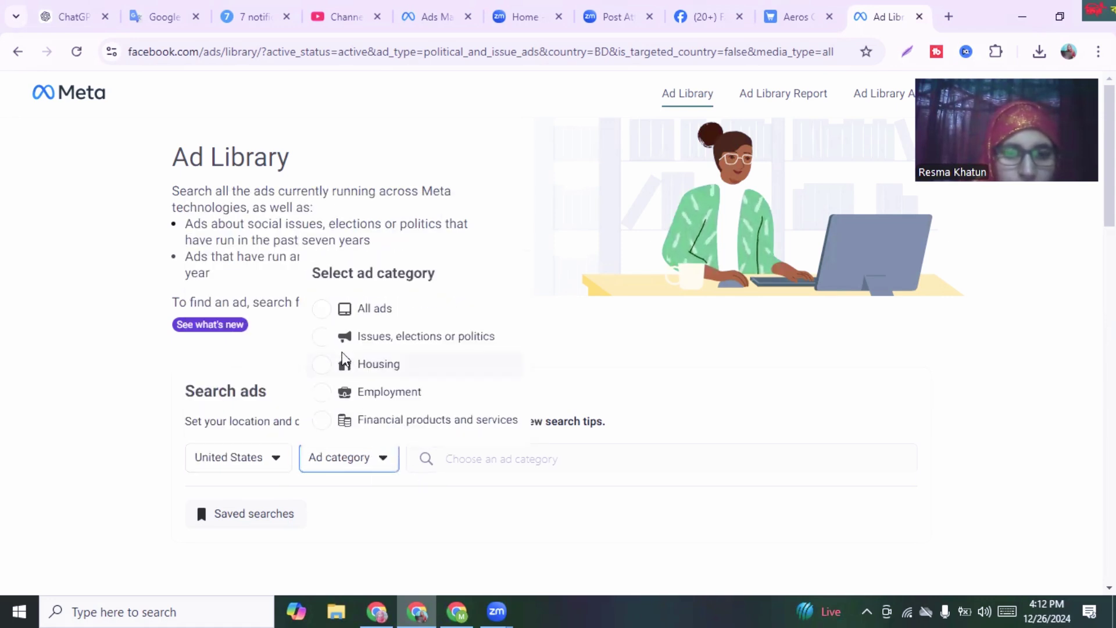
pyautogui.click(320, 308)
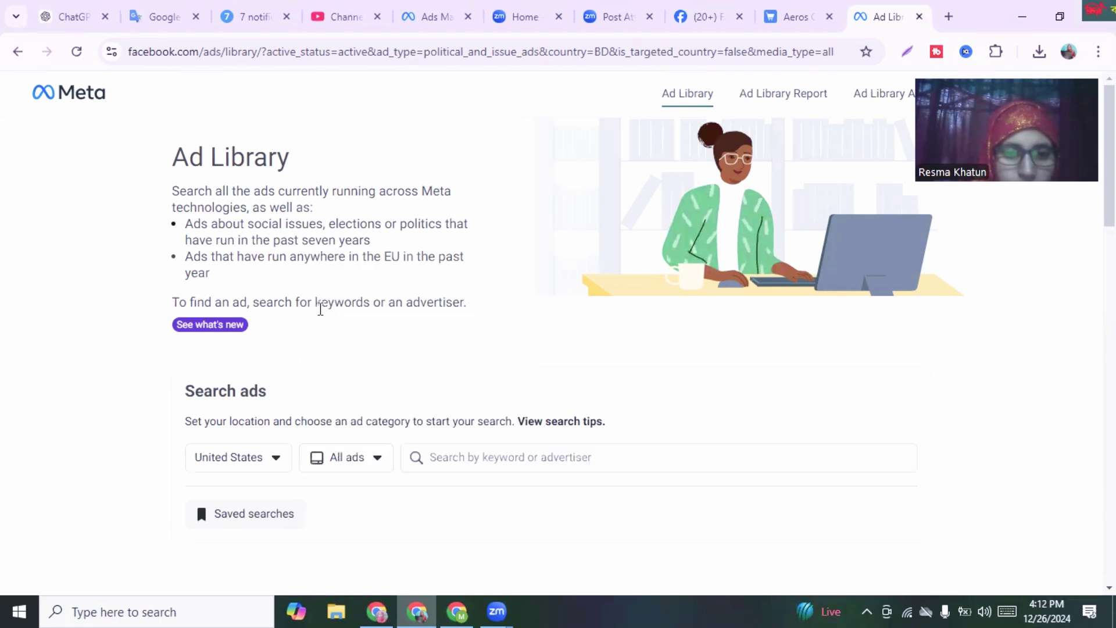
pyautogui.click(459, 455)
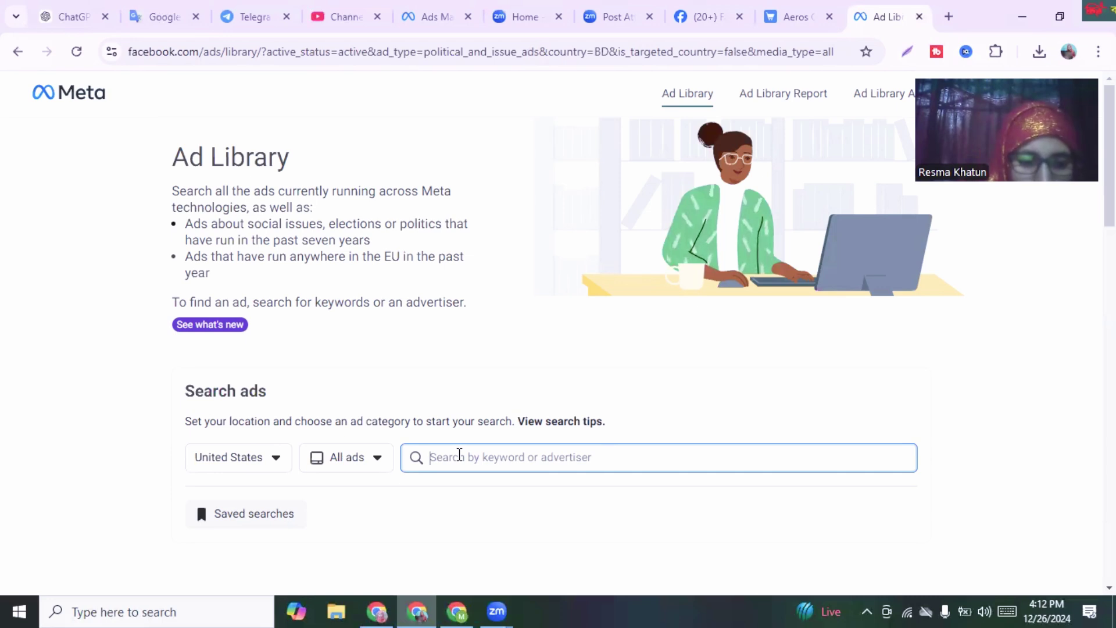
pyautogui.write('T')
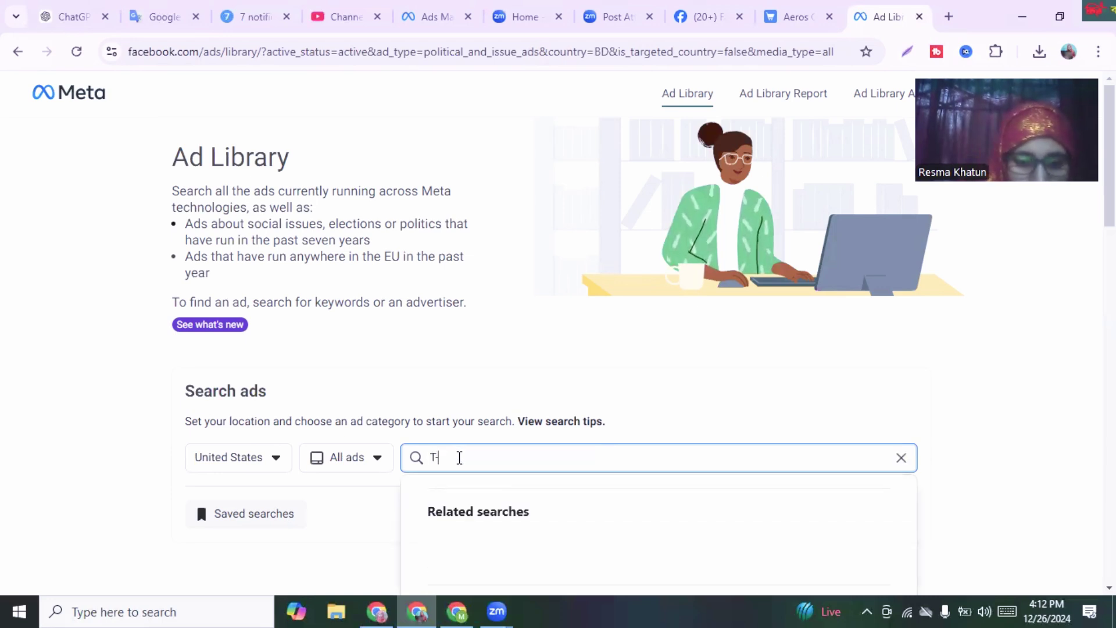
pyautogui.write('-shir')
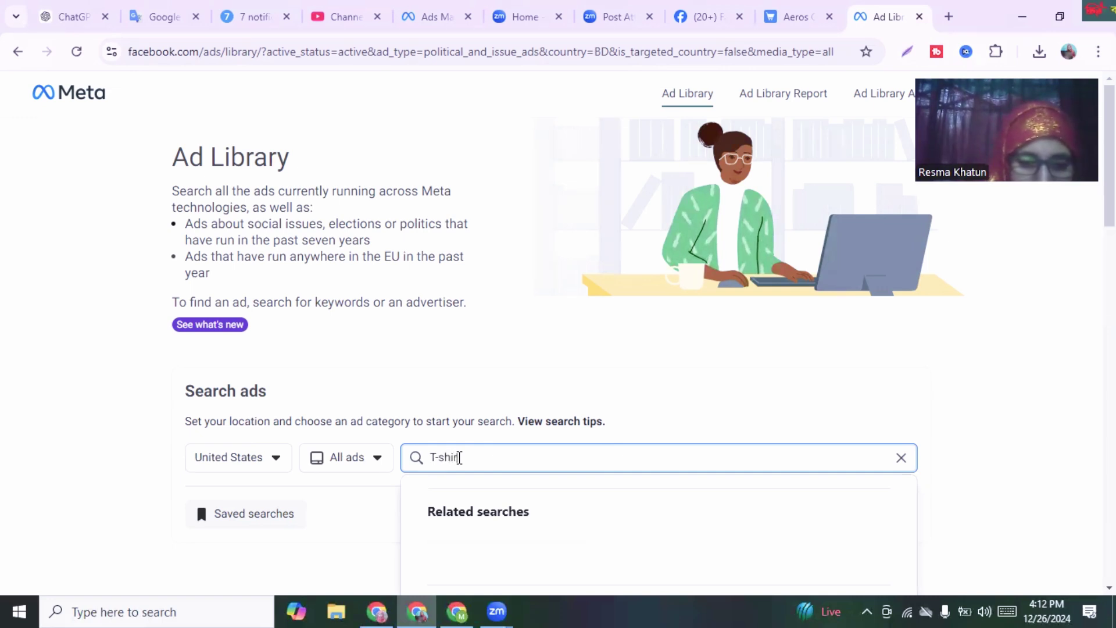
pyautogui.write('t')
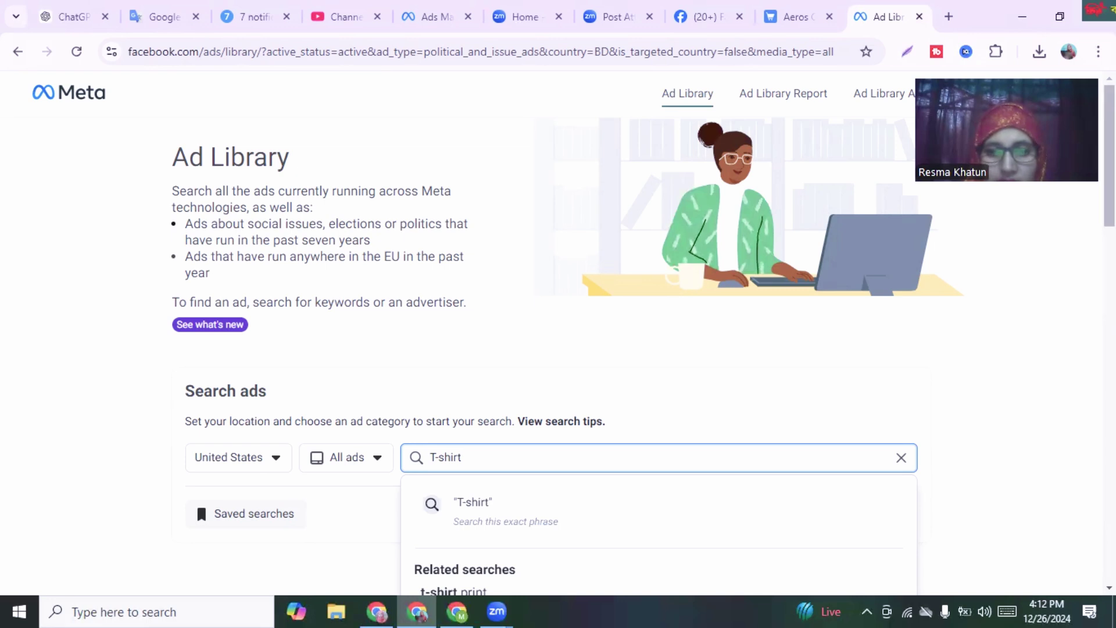
pyautogui.scroll(-1, 581, 349)
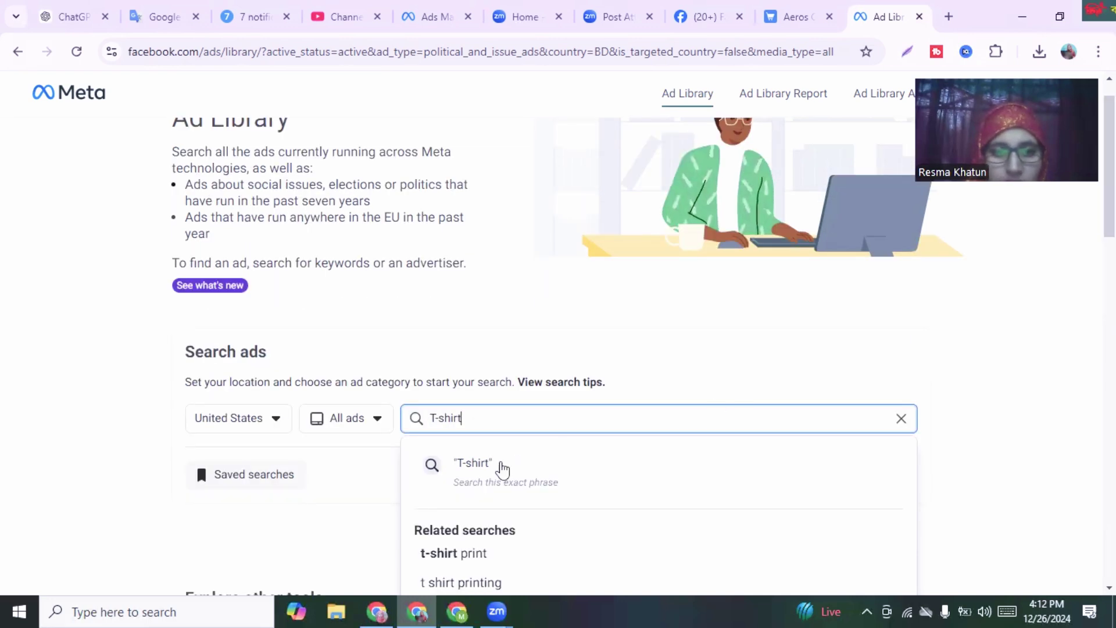
pyautogui.click(431, 471)
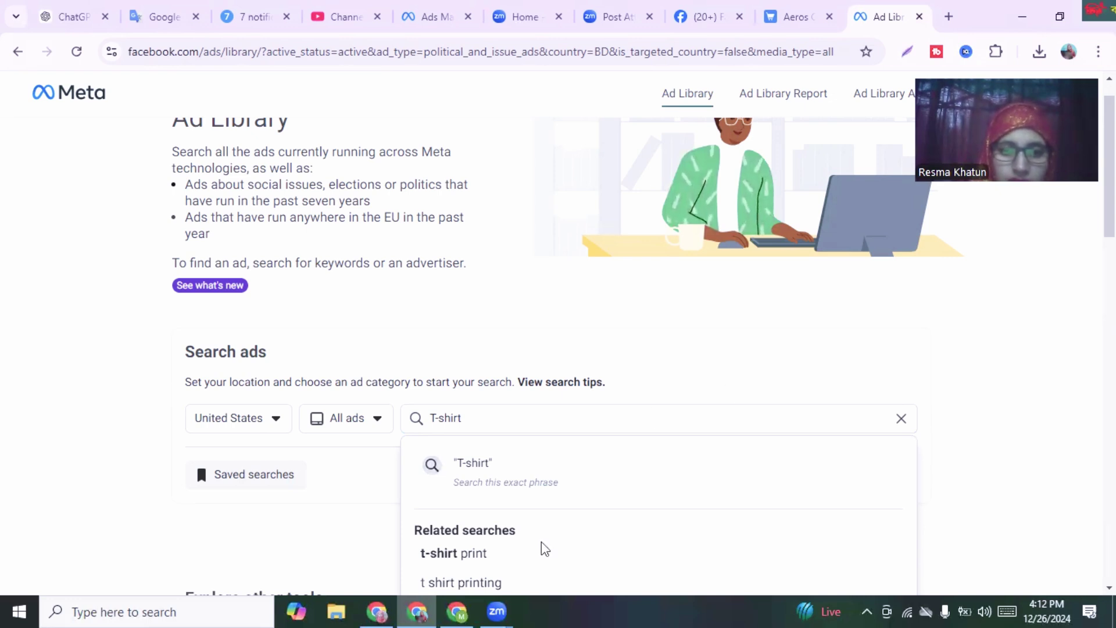
pyautogui.click(453, 563)
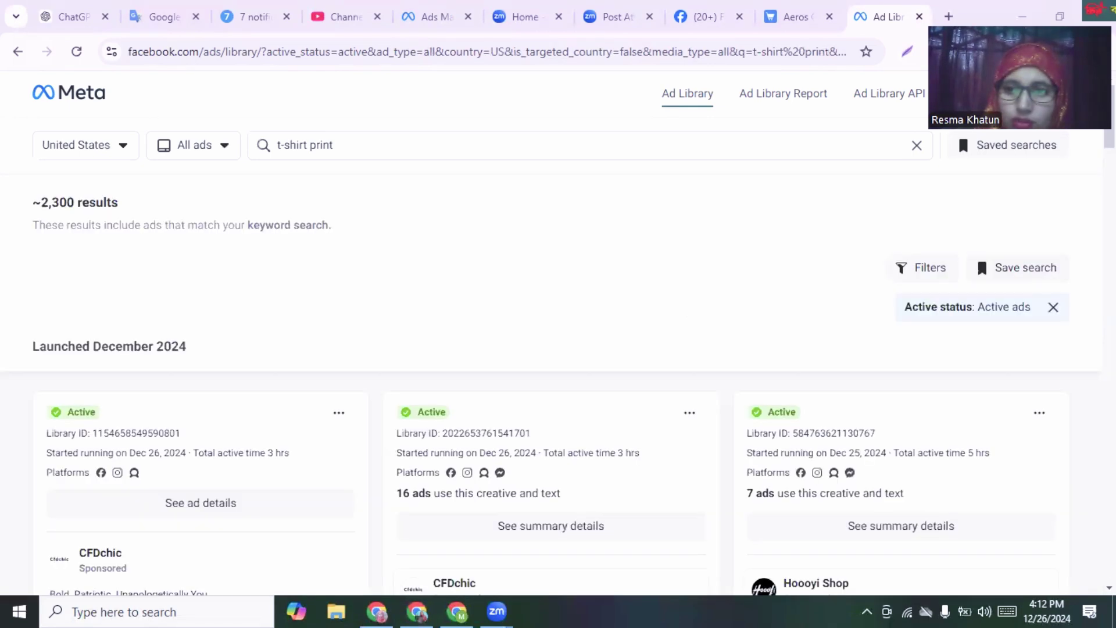
# Step: Browse the Ad Library results for "t-shirt print" and examine the ads' primary texts, creatives and headlines
pyautogui.scroll(-5, 558, 406)
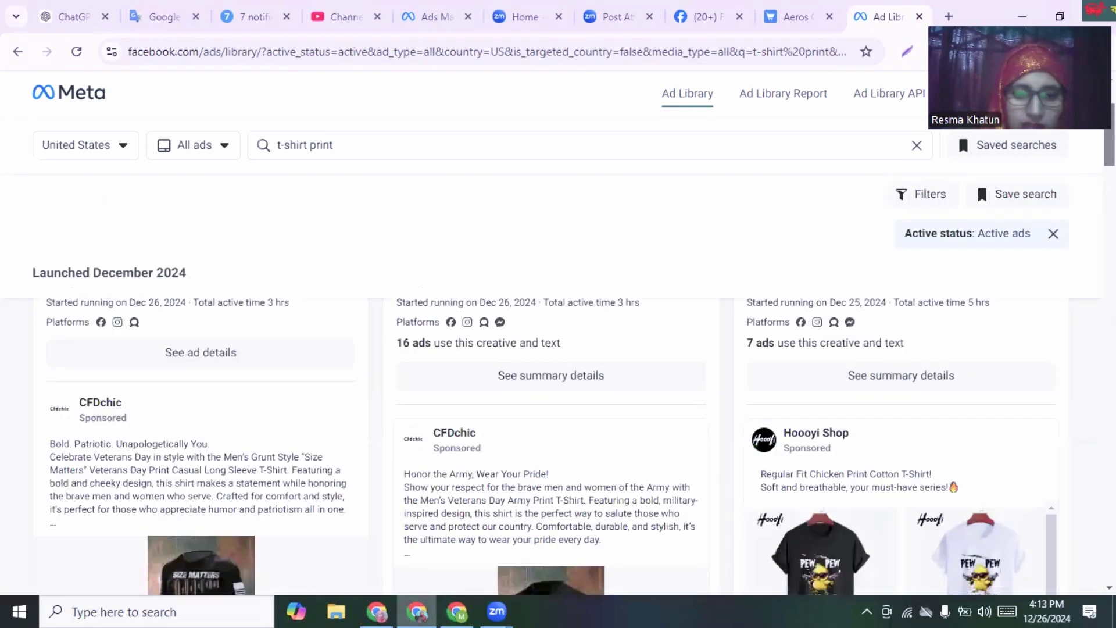
pyautogui.scroll(5, 558, 407)
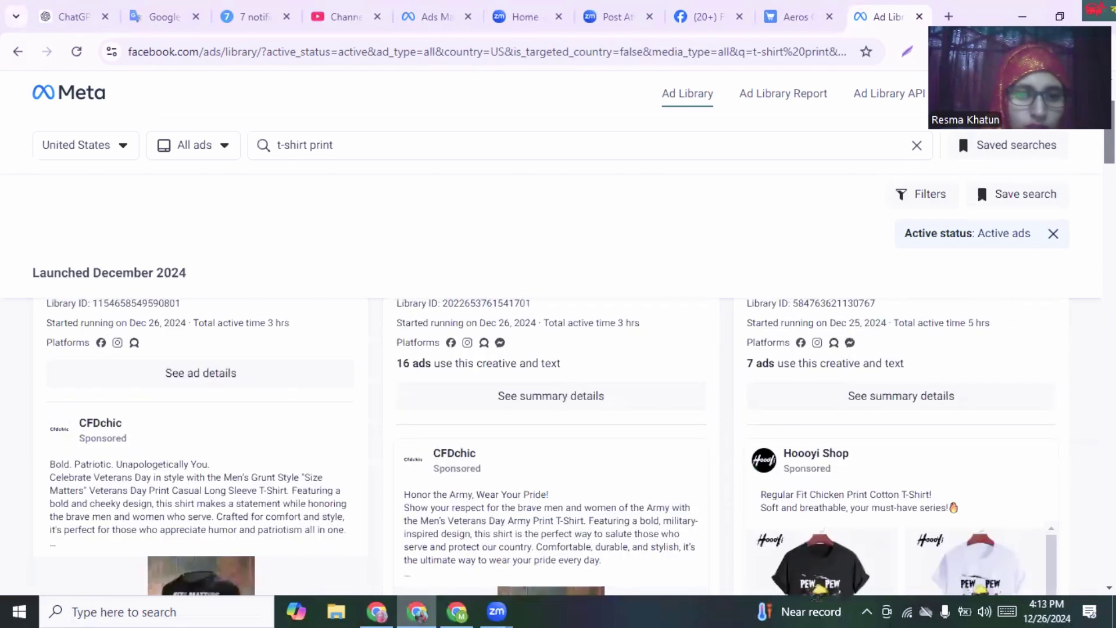
pyautogui.scroll(-8, 558, 407)
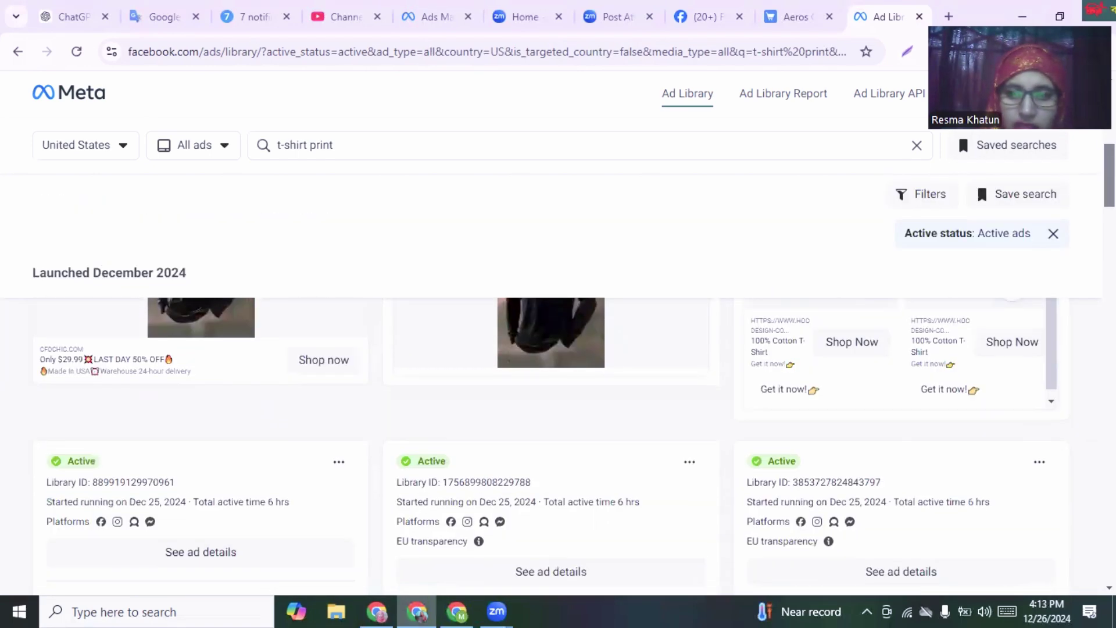
pyautogui.hotkey('ctrl', 'a')
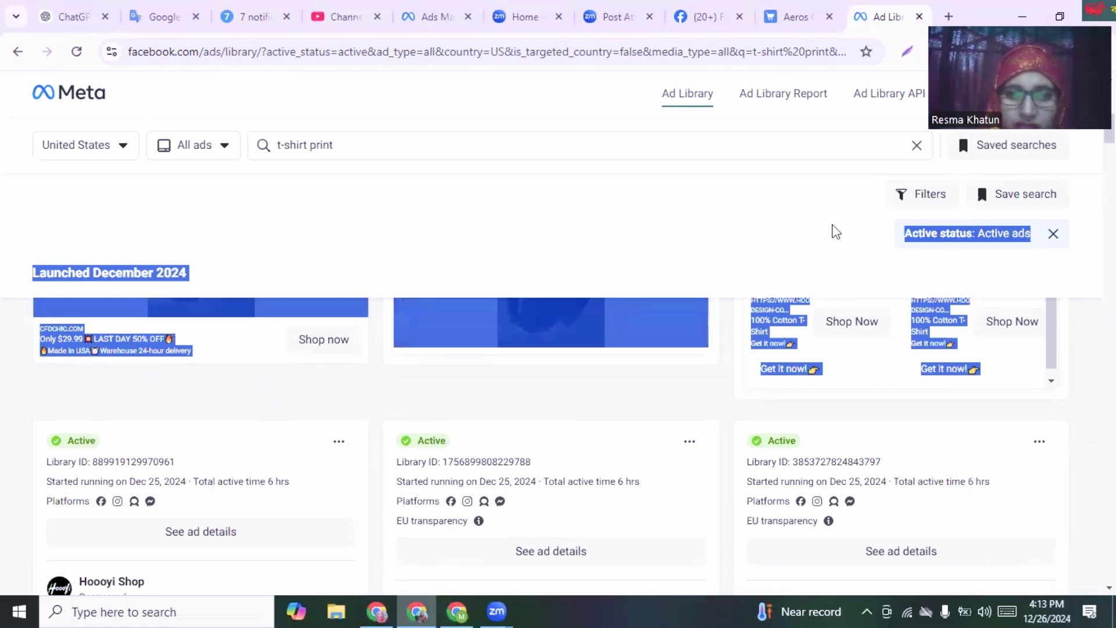
pyautogui.click(835, 232)
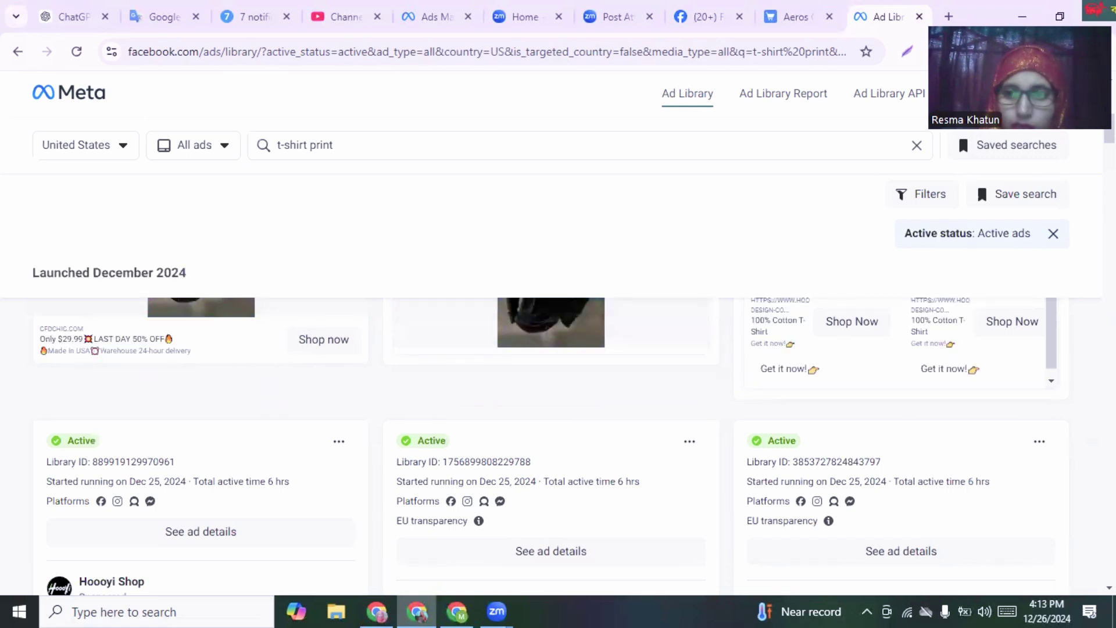
pyautogui.scroll(-2, 551, 442)
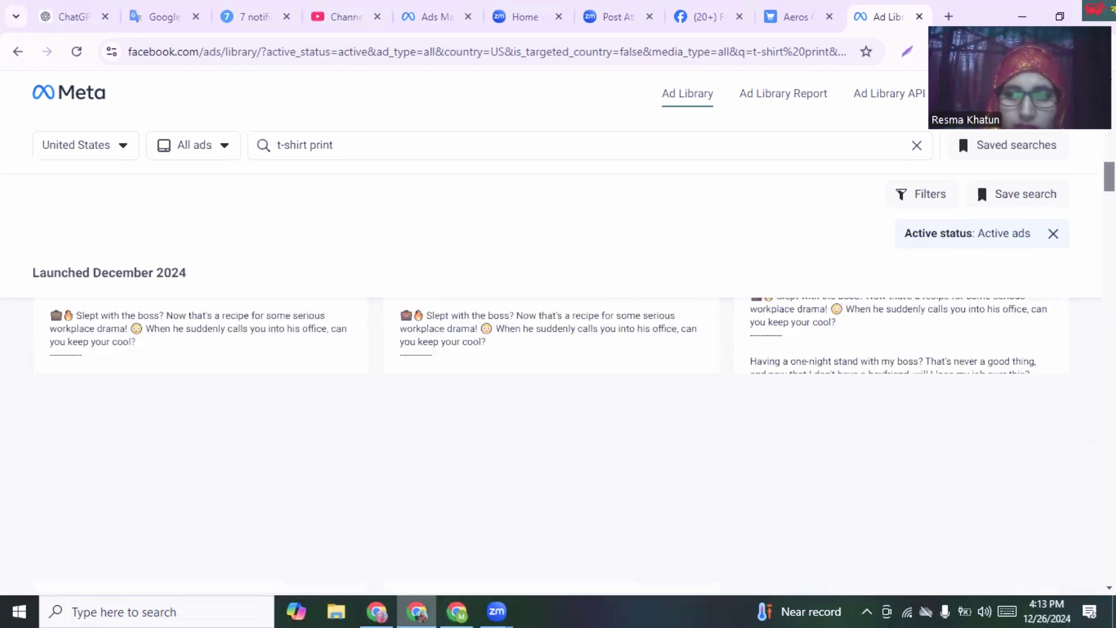
pyautogui.scroll(-4, 551, 442)
pyautogui.scroll(-5, 551, 442)
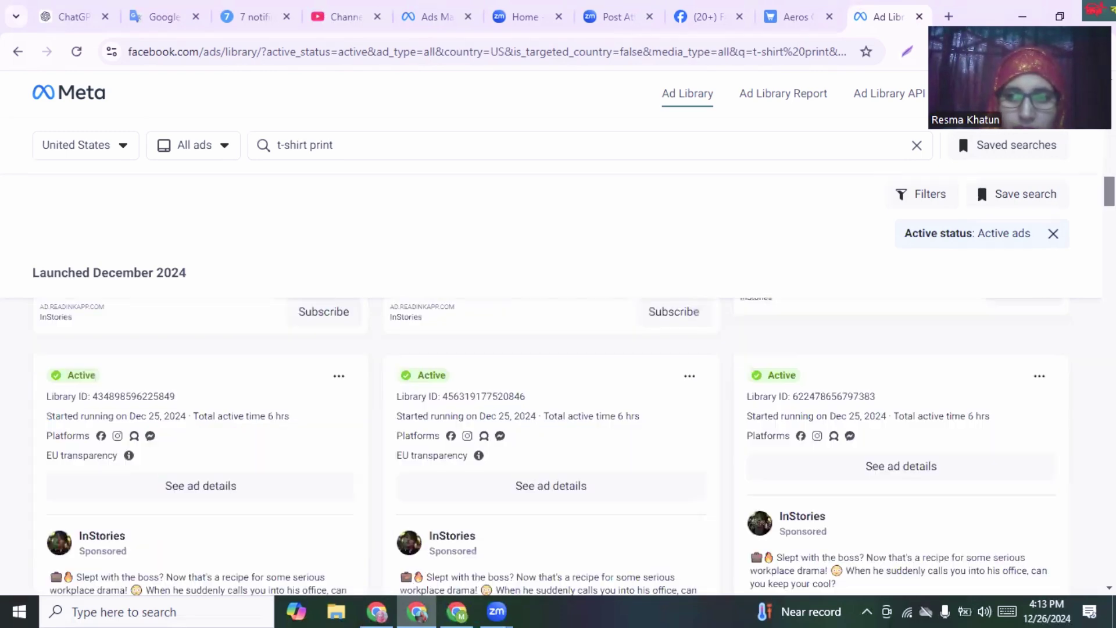
pyautogui.scroll(-6, 551, 442)
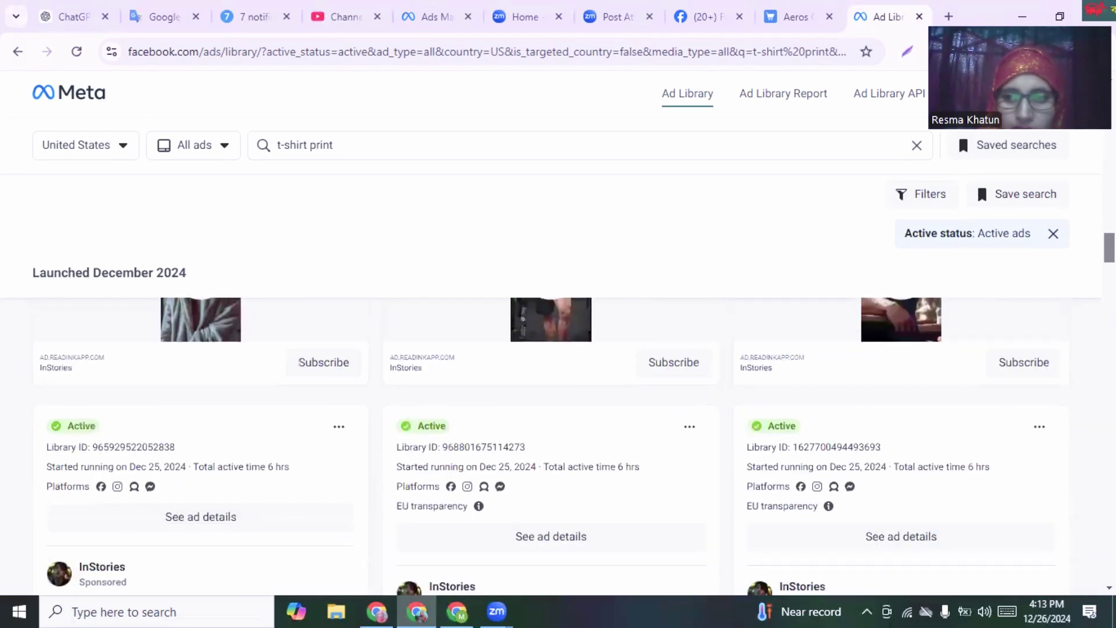
pyautogui.scroll(-1, 551, 441)
pyautogui.scroll(-3, 551, 442)
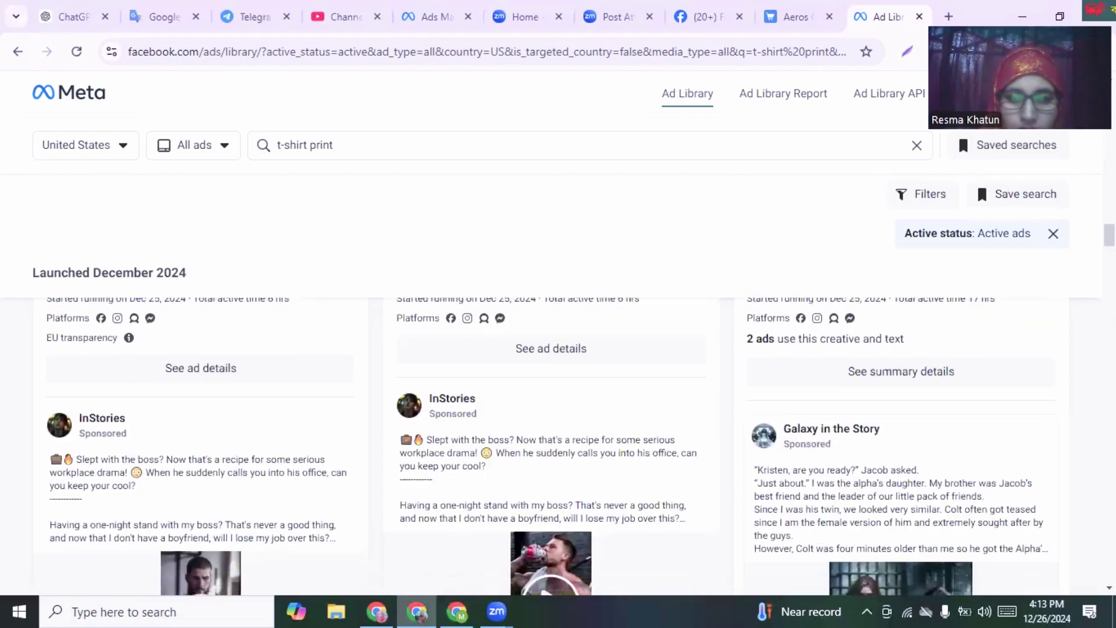
pyautogui.scroll(-5, 551, 442)
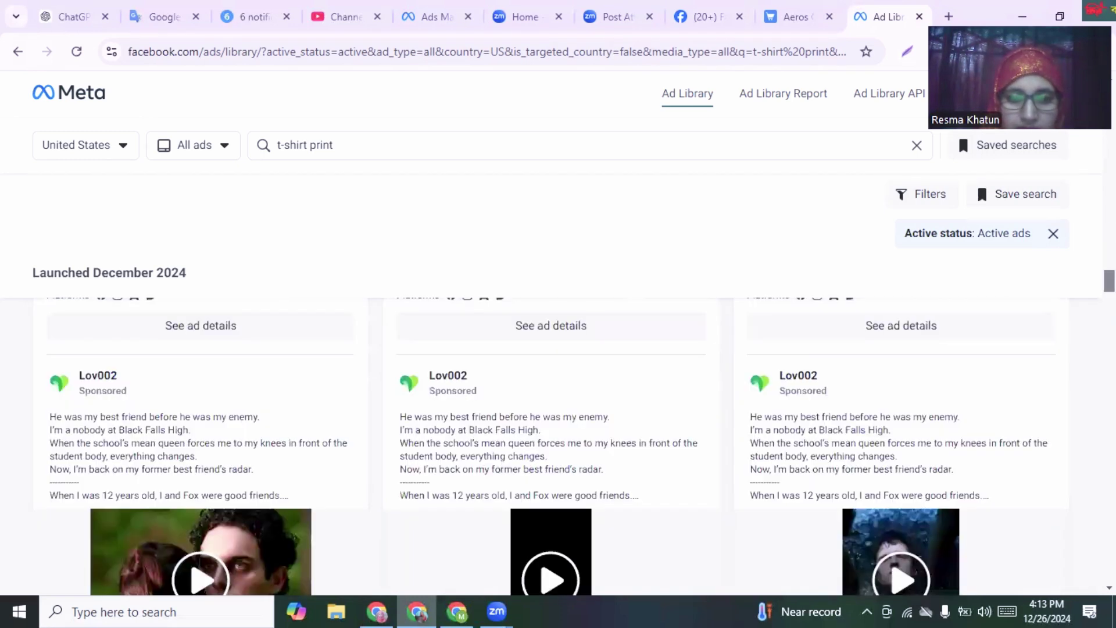
pyautogui.scroll(-5, 551, 442)
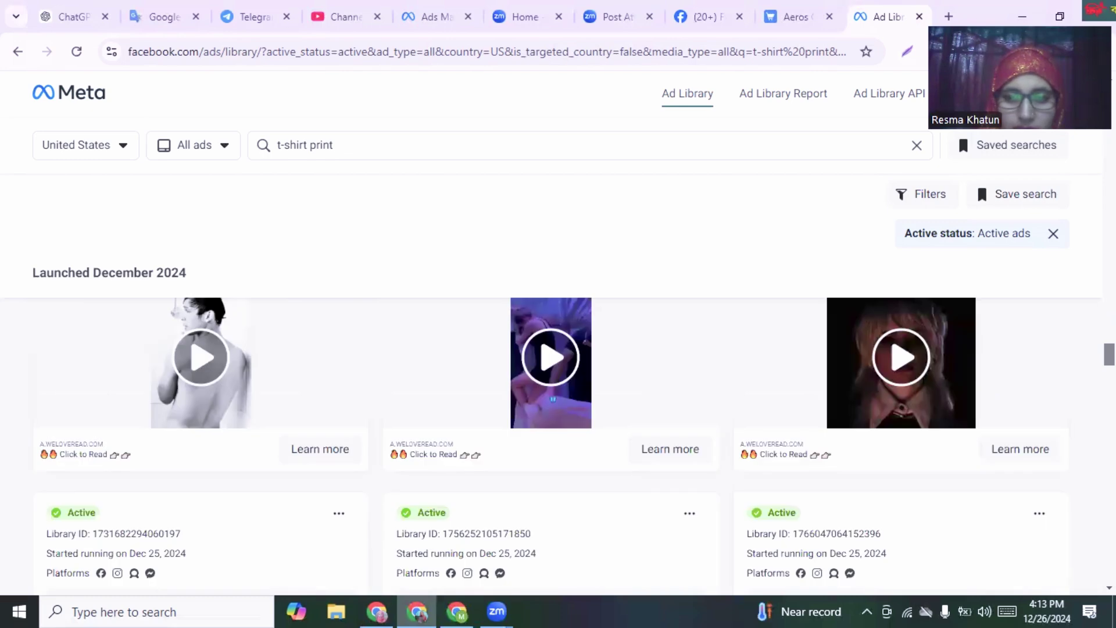
pyautogui.scroll(-1, 551, 442)
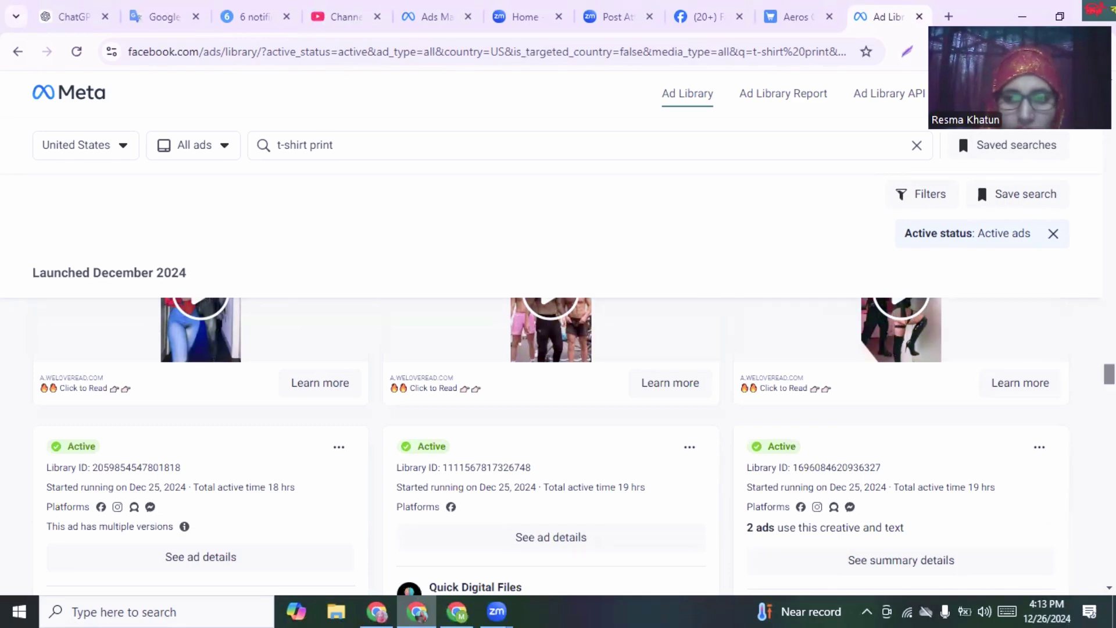
pyautogui.scroll(10, 551, 442)
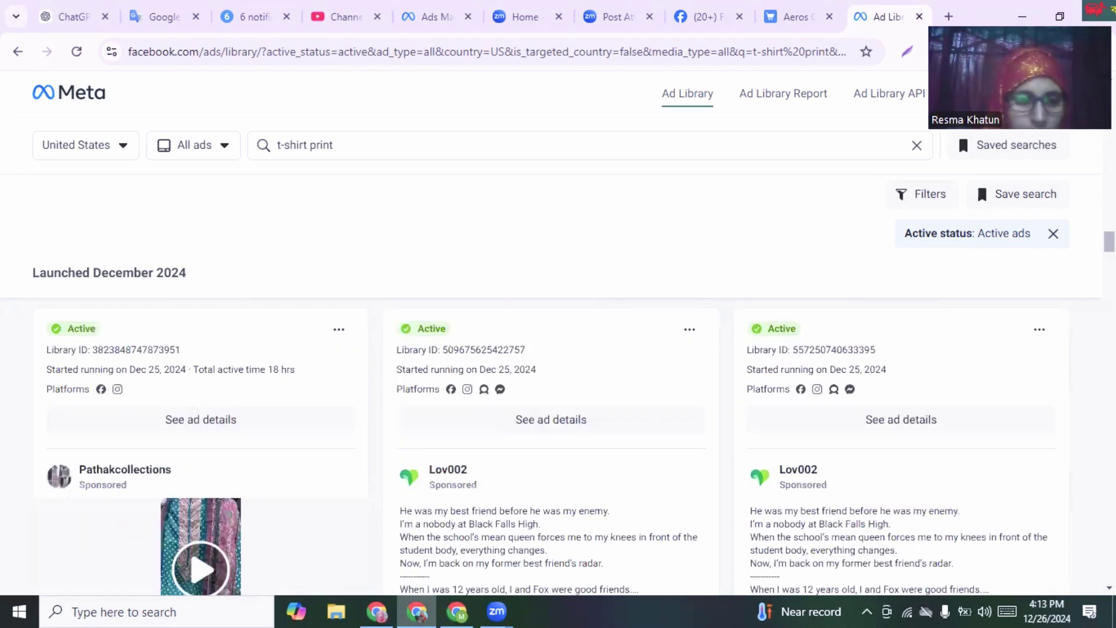
pyautogui.scroll(4, 551, 442)
pyautogui.scroll(4, 957, 131)
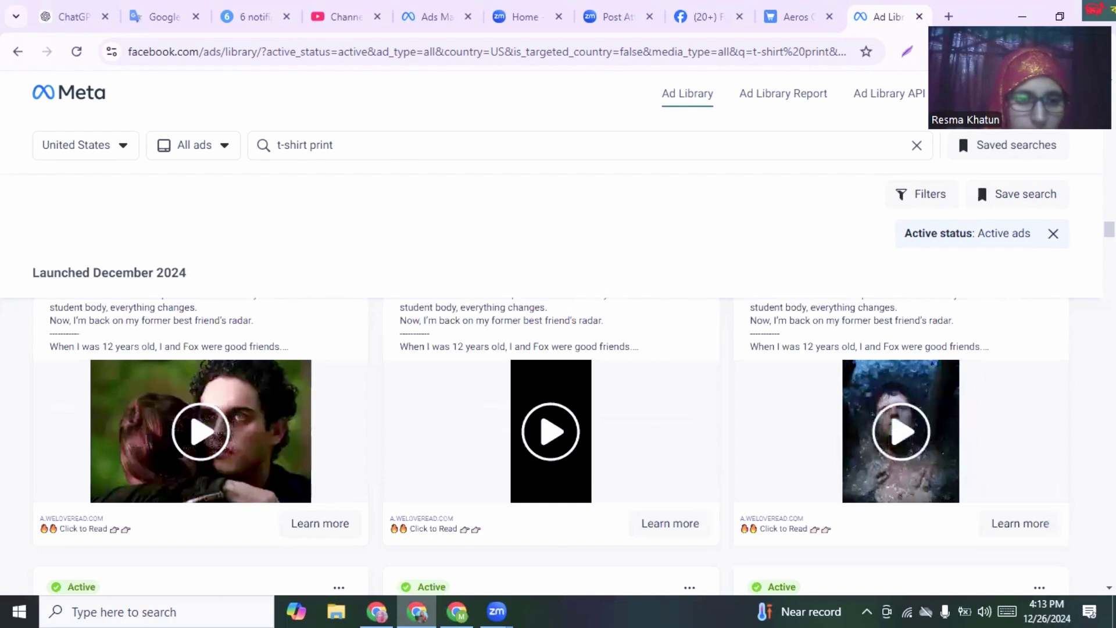
pyautogui.scroll(6, 957, 130)
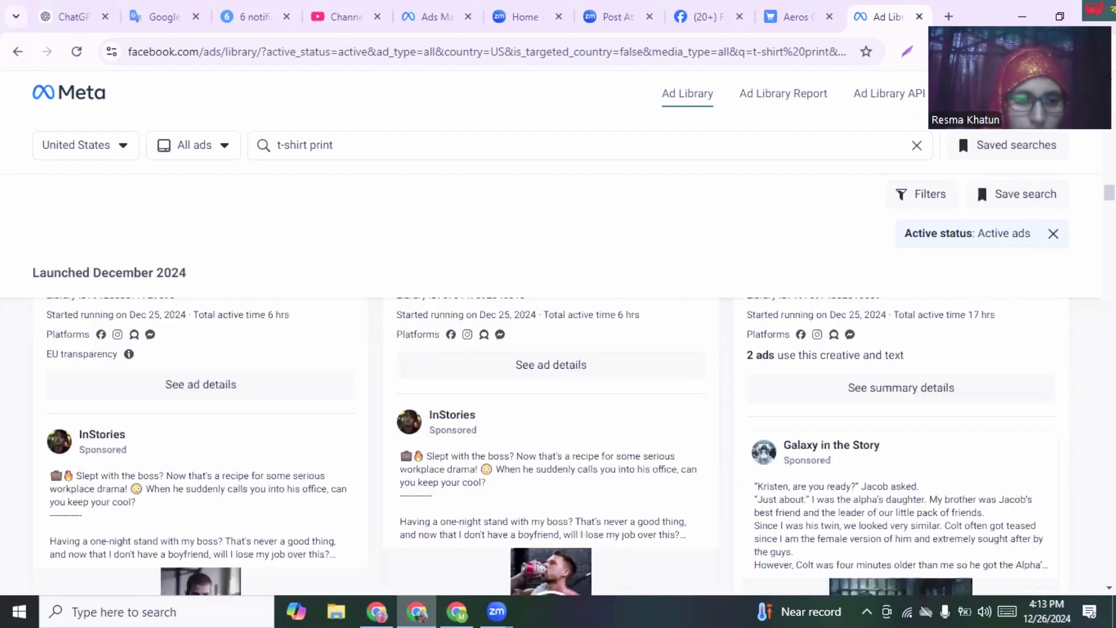
pyautogui.scroll(4, 957, 131)
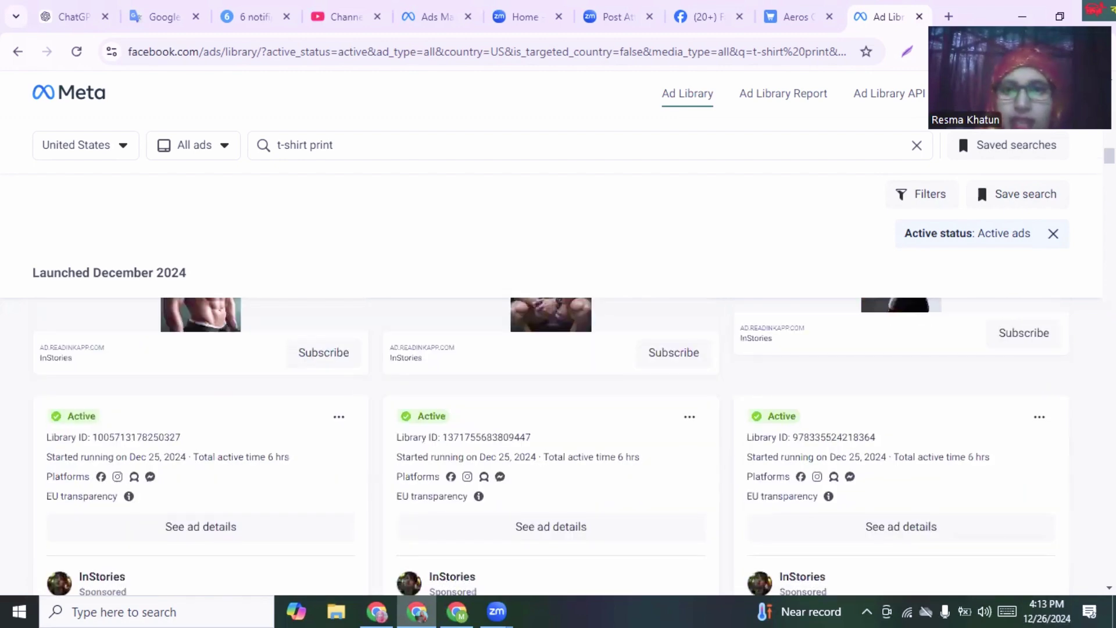
# Step: On the AEROS Clothing Brand USA Facebook page, copy the first paragraph of the December 1, 2020 post about donating 50% of the profits
pyautogui.click(712, 17)
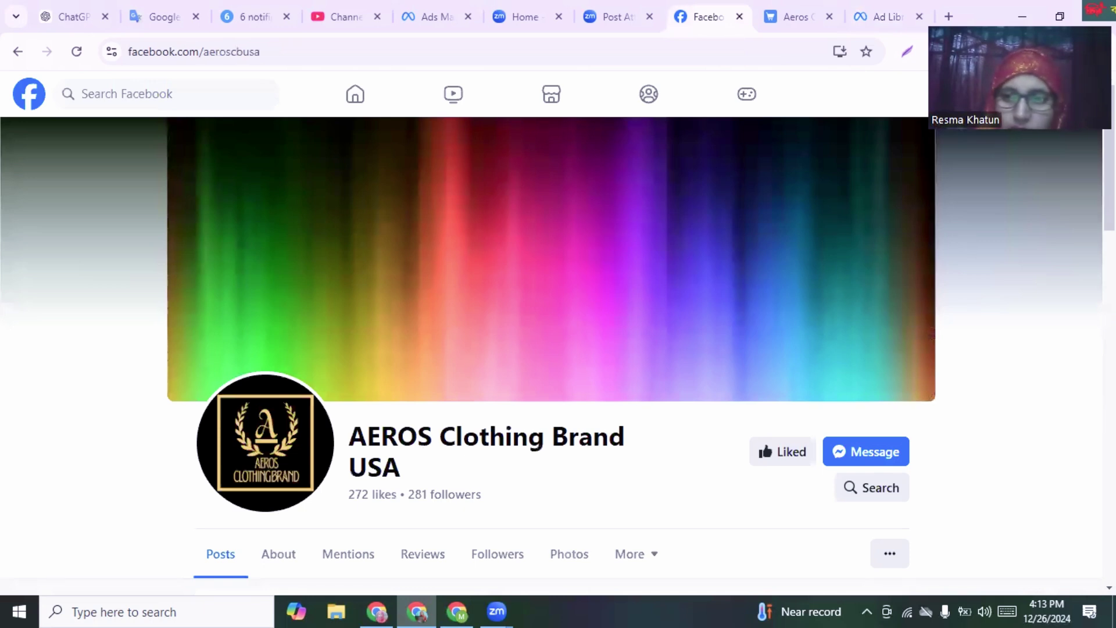
pyautogui.scroll(-6, 558, 314)
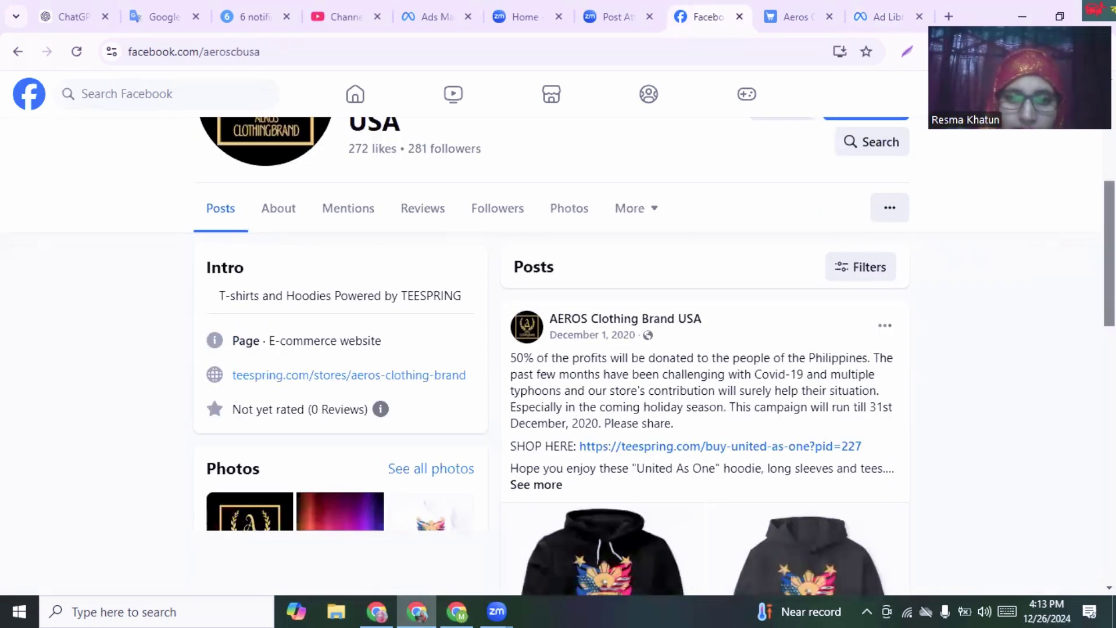
pyautogui.scroll(-2, 828, 365)
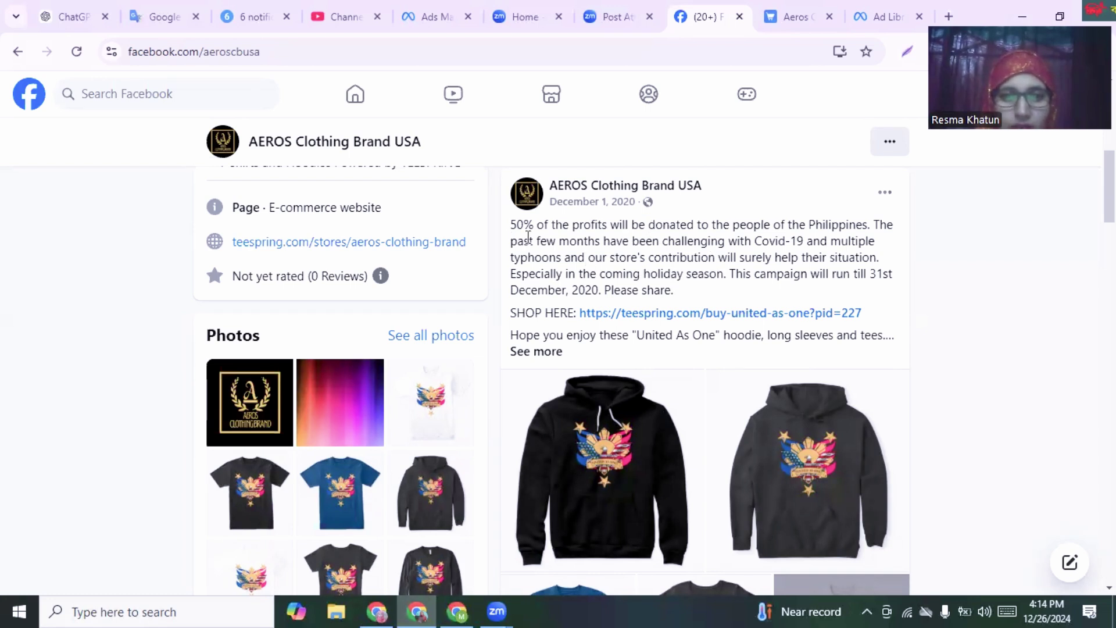
pyautogui.moveTo(549, 256); pyautogui.dragTo(674, 291)
pyautogui.moveTo(501, 227); pyautogui.dragTo(501, 227)
pyautogui.hotkey('ctrl', 'c')
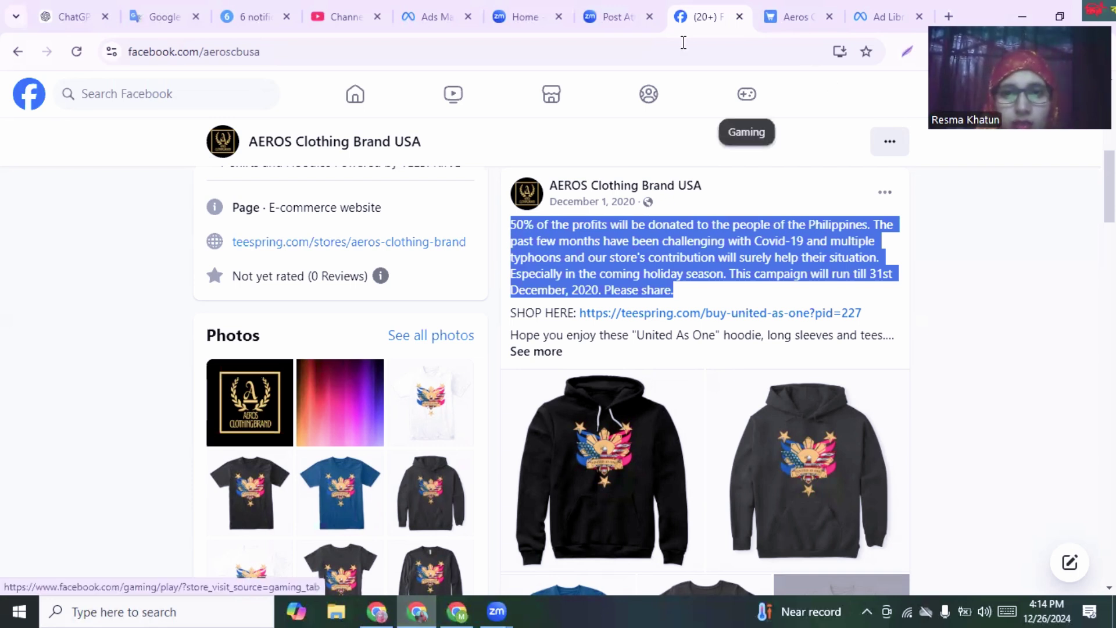
# Step: Switch to Ads Manager, paste the copied paragraph as the ad's primary text and check it in the feed previews
pyautogui.click(431, 18)
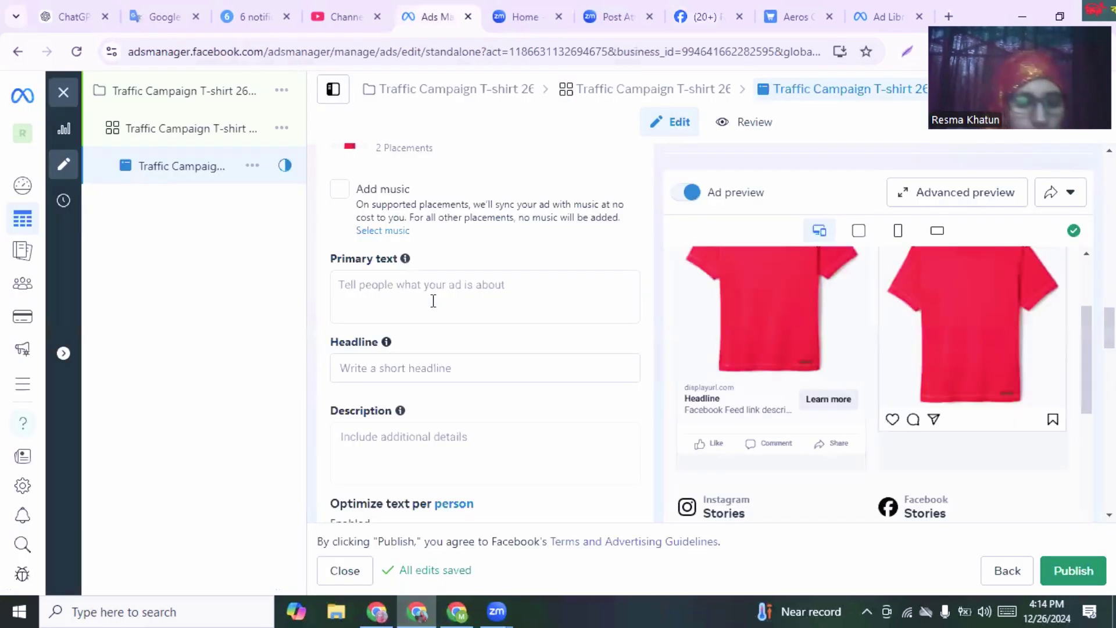
pyautogui.click(433, 301)
pyautogui.hotkey('ctrl', 'v')
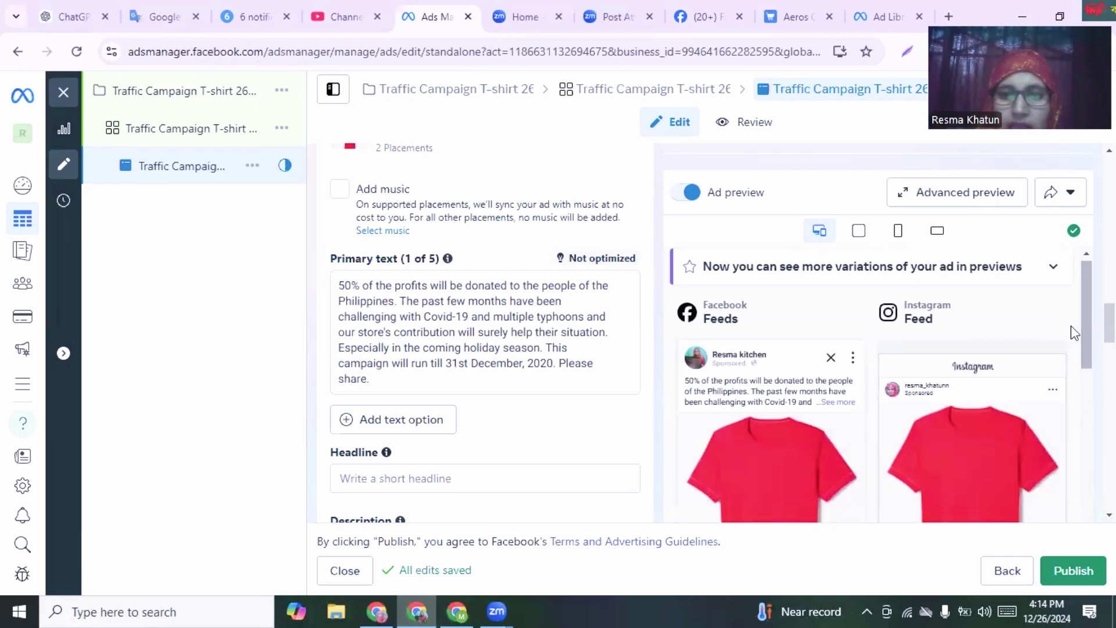
pyautogui.moveTo(818, 388)
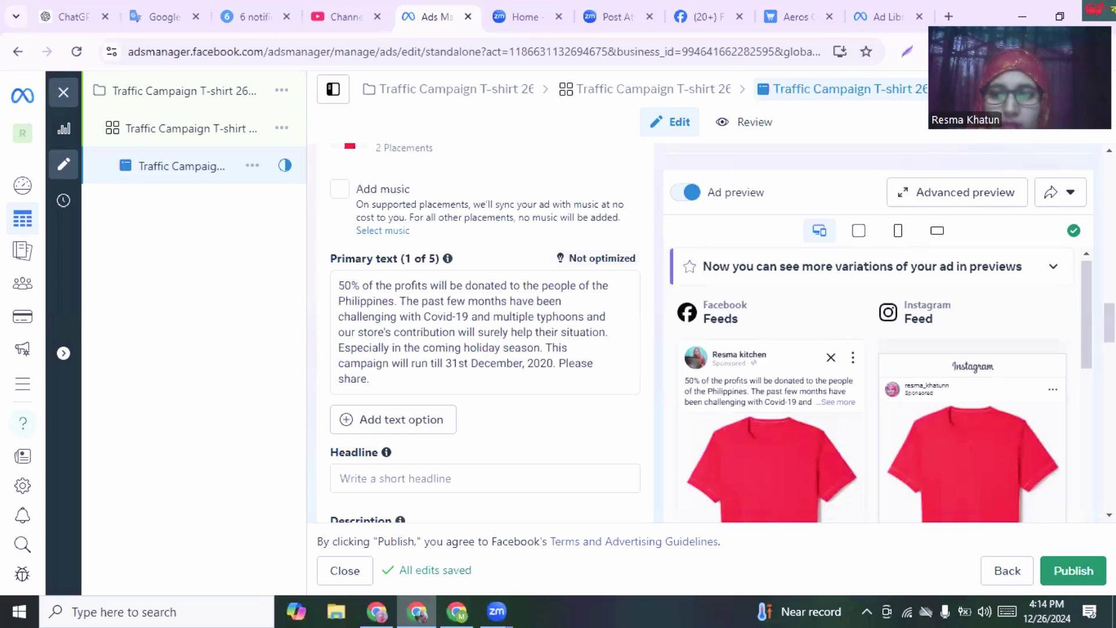
pyautogui.scroll(-2, 872, 384)
pyautogui.scroll(2, 1089, 329)
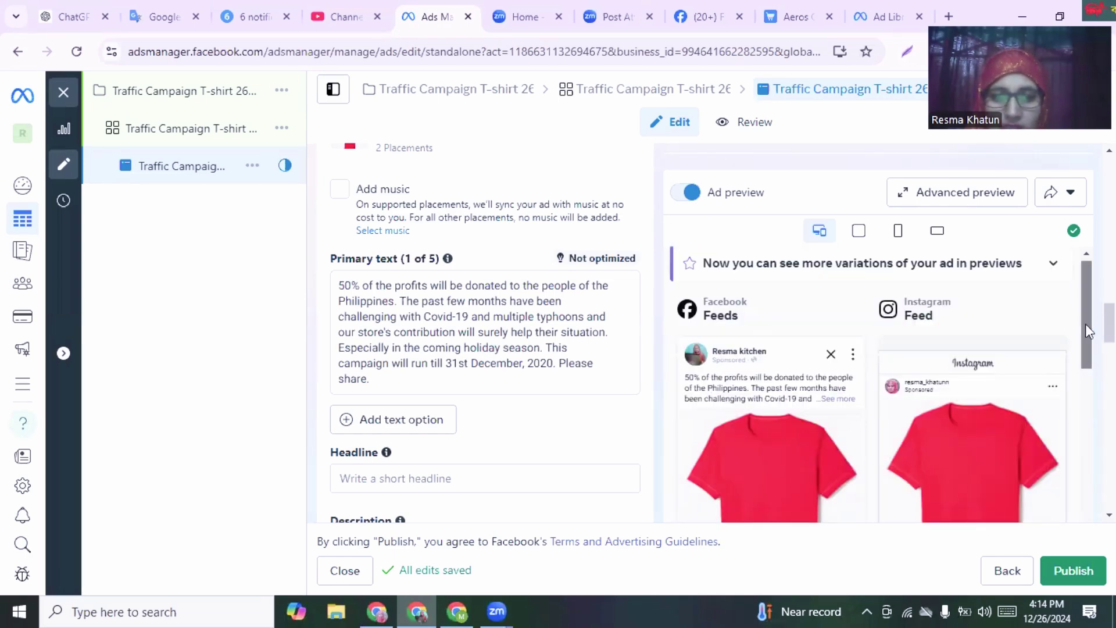
pyautogui.scroll(-3, 872, 384)
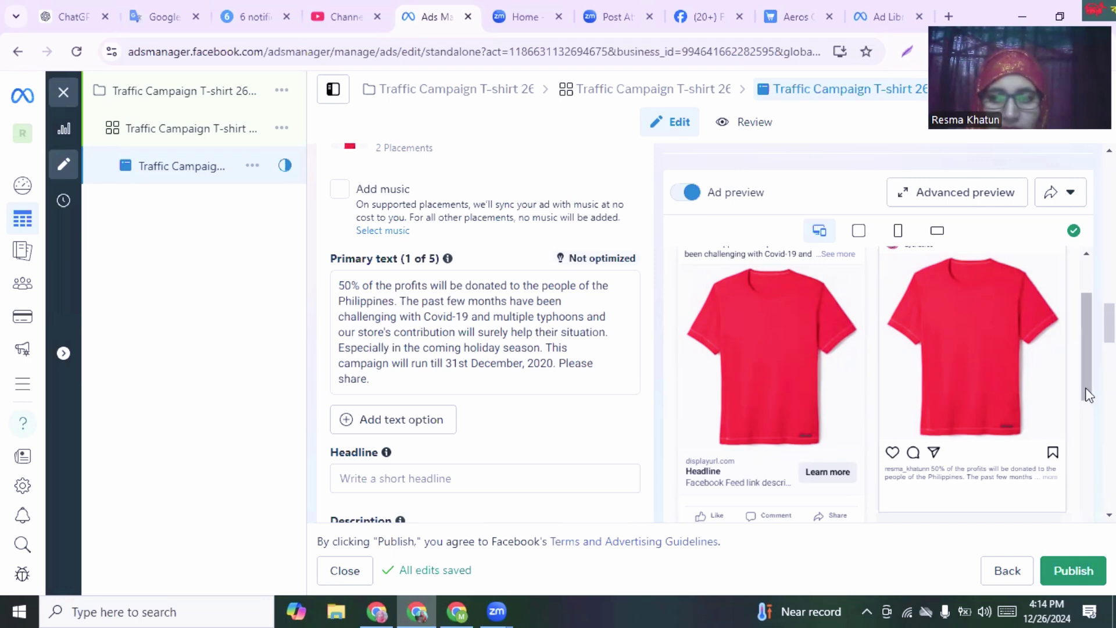
pyautogui.scroll(-3, 871, 360)
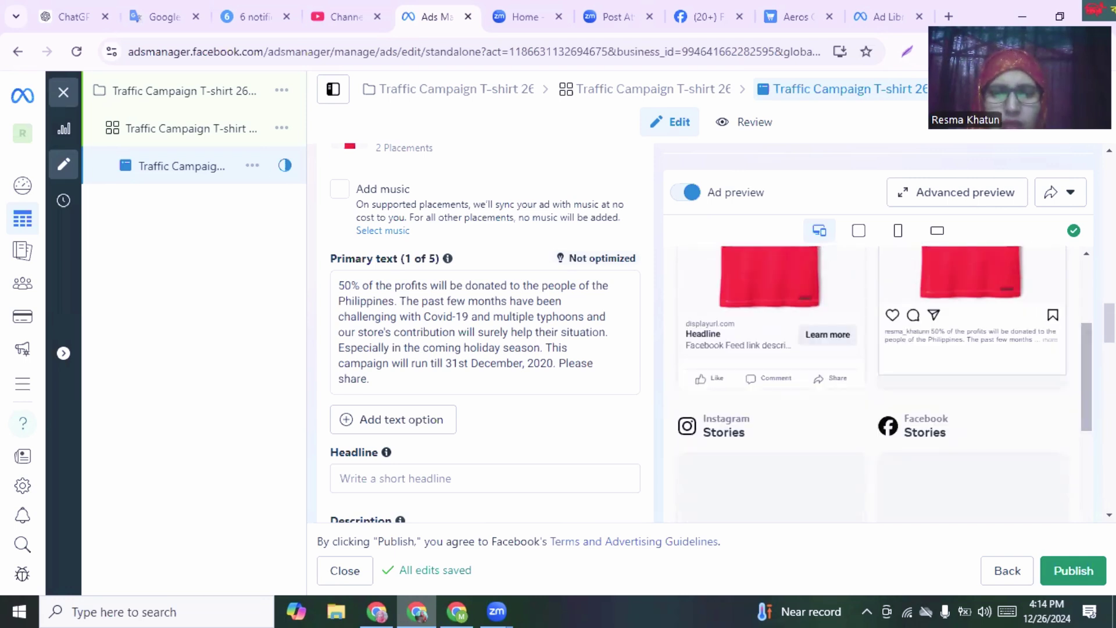
# Step: Switch to the AEROS Clothing Brand USA Facebook page and examine the full text and product images of the December 1, 2020 post
pyautogui.click(704, 7)
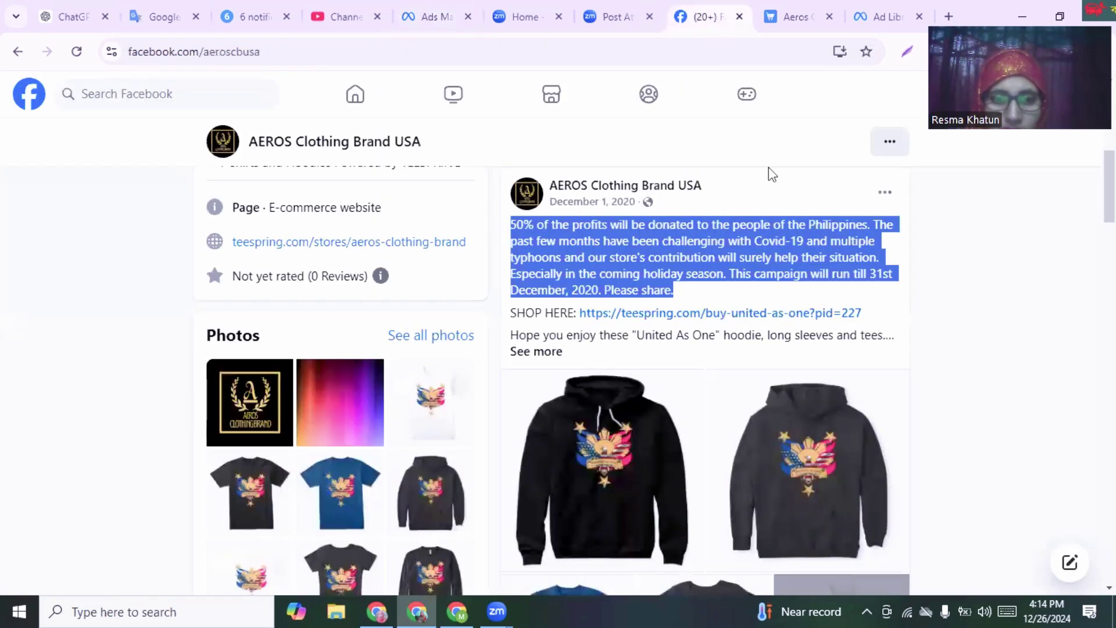
pyautogui.scroll(-3, 706, 378)
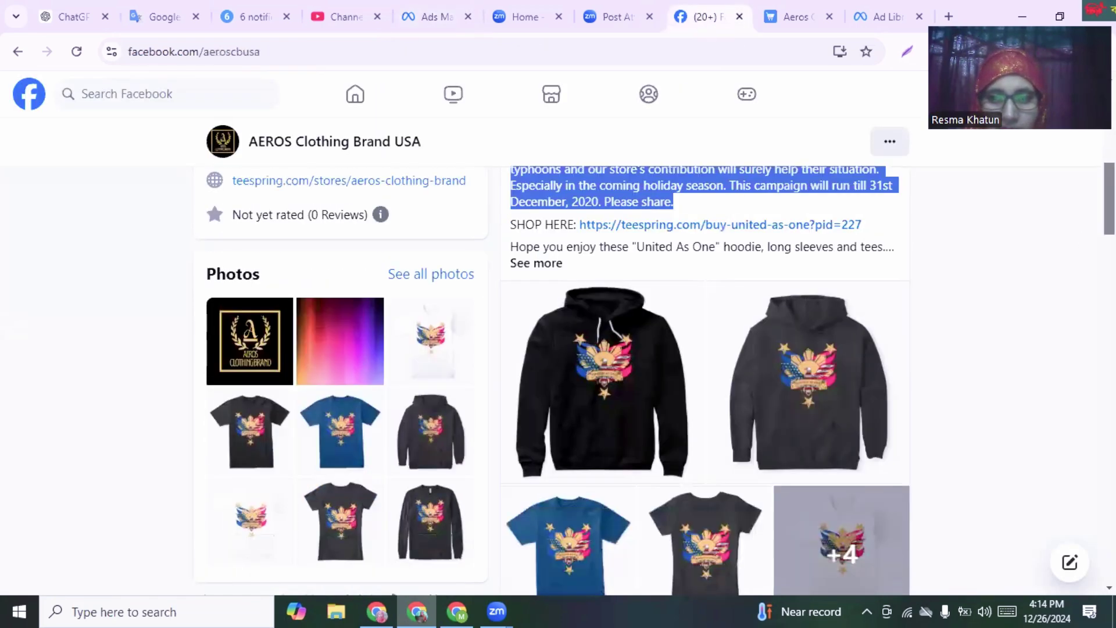
pyautogui.scroll(2, 707, 378)
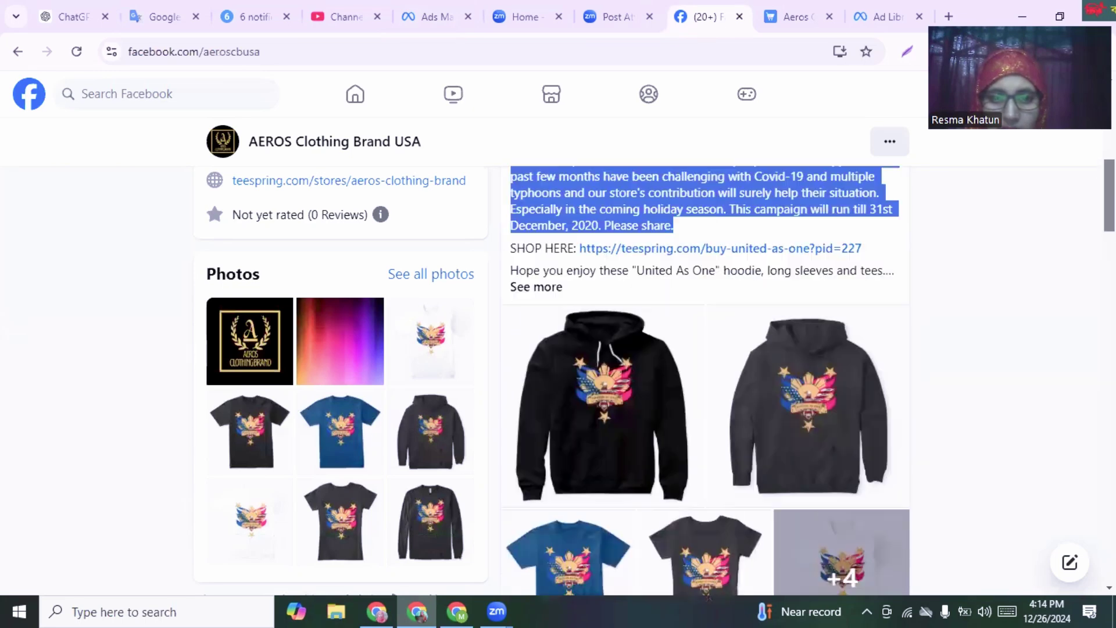
pyautogui.click(537, 287)
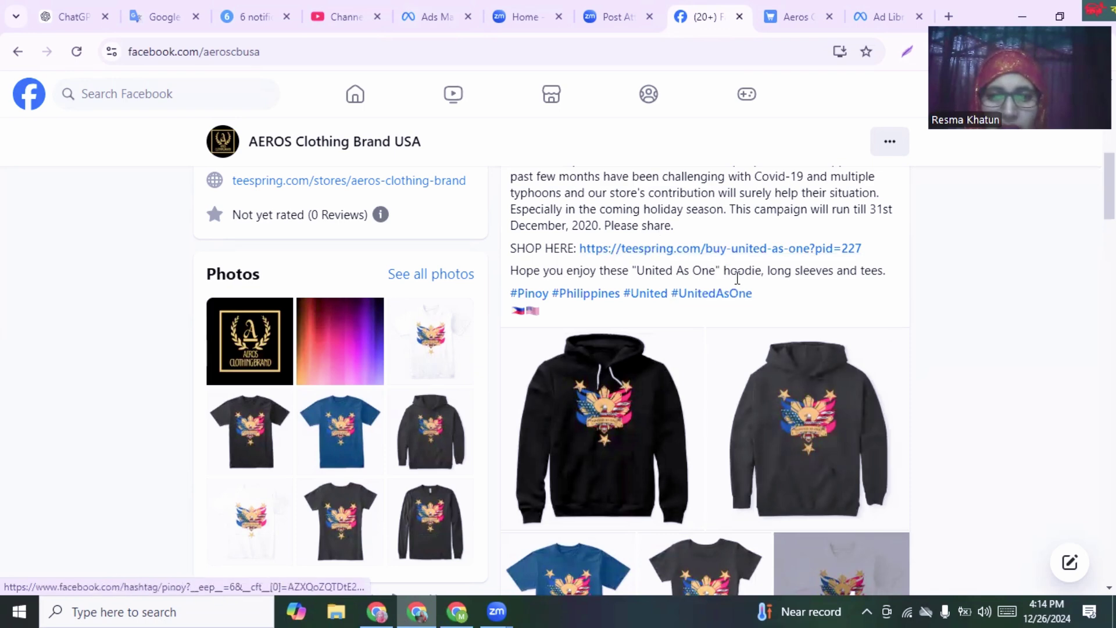
pyautogui.scroll(-6, 1065, 273)
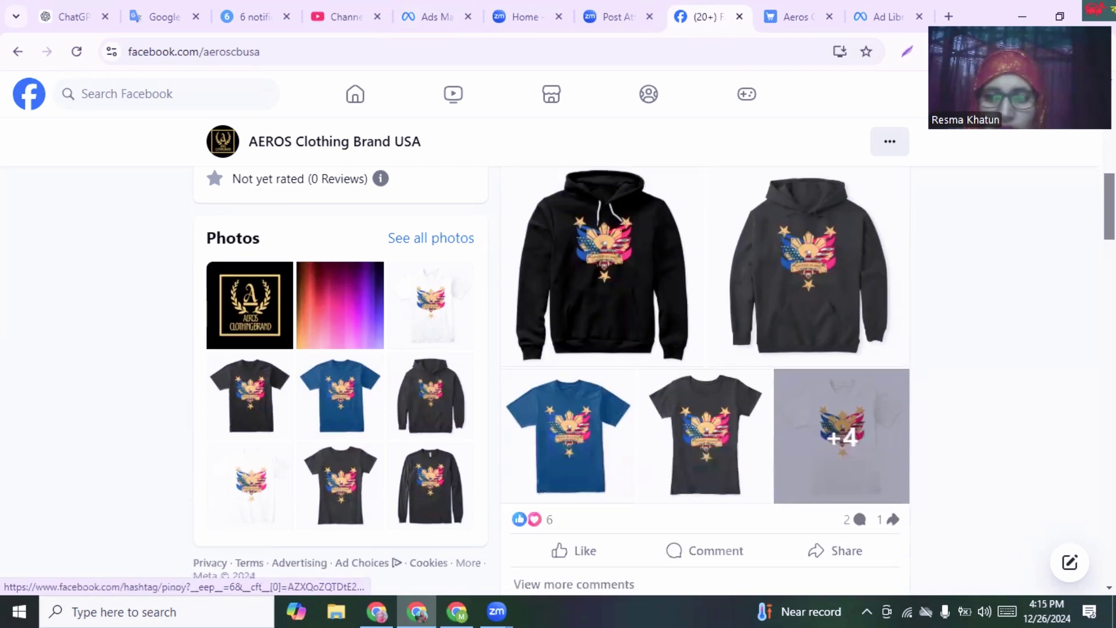
pyautogui.scroll(10, 1009, 179)
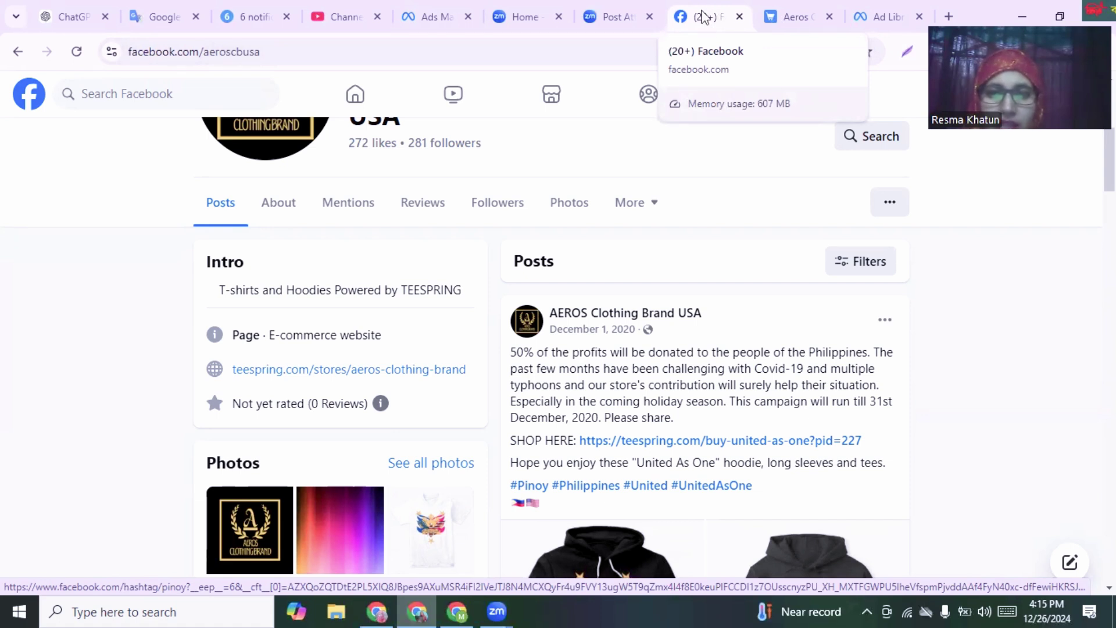
# Step: Return to Ads Manager and add a new line reading "50%" at the end of the ad's primary text
pyautogui.click(443, 16)
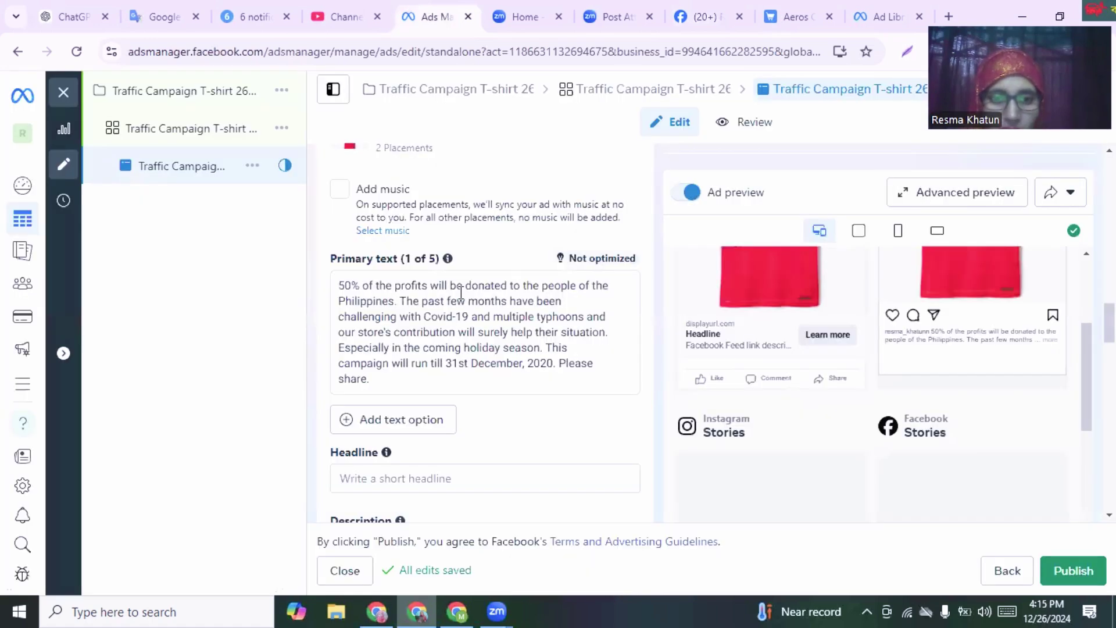
pyautogui.click(470, 481)
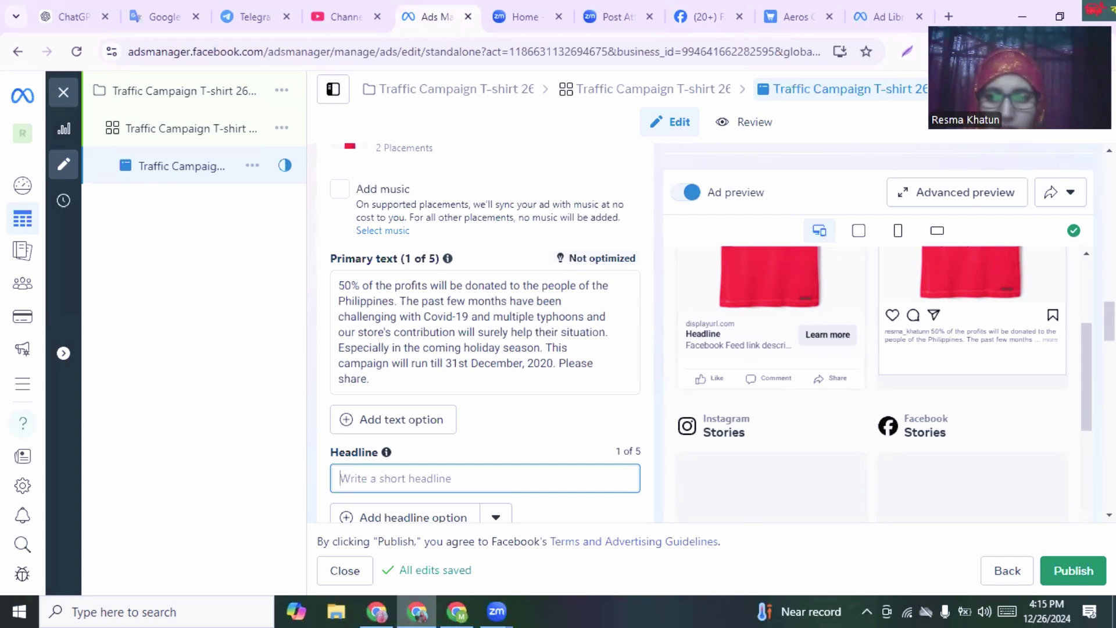
pyautogui.scroll(-3, 486, 332)
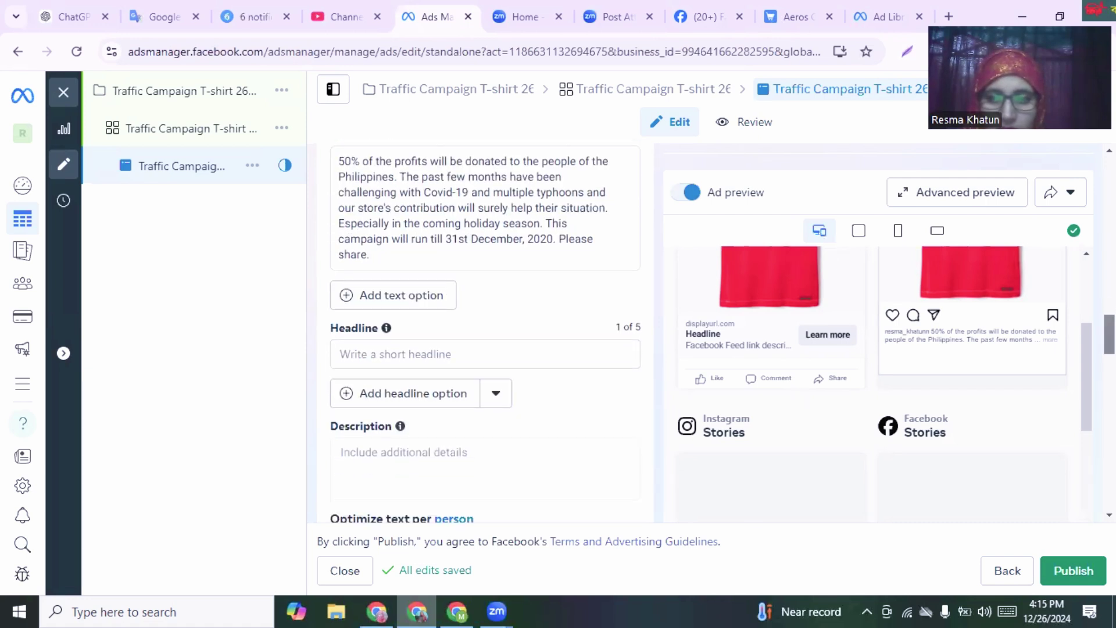
pyautogui.scroll(1, 425, 296)
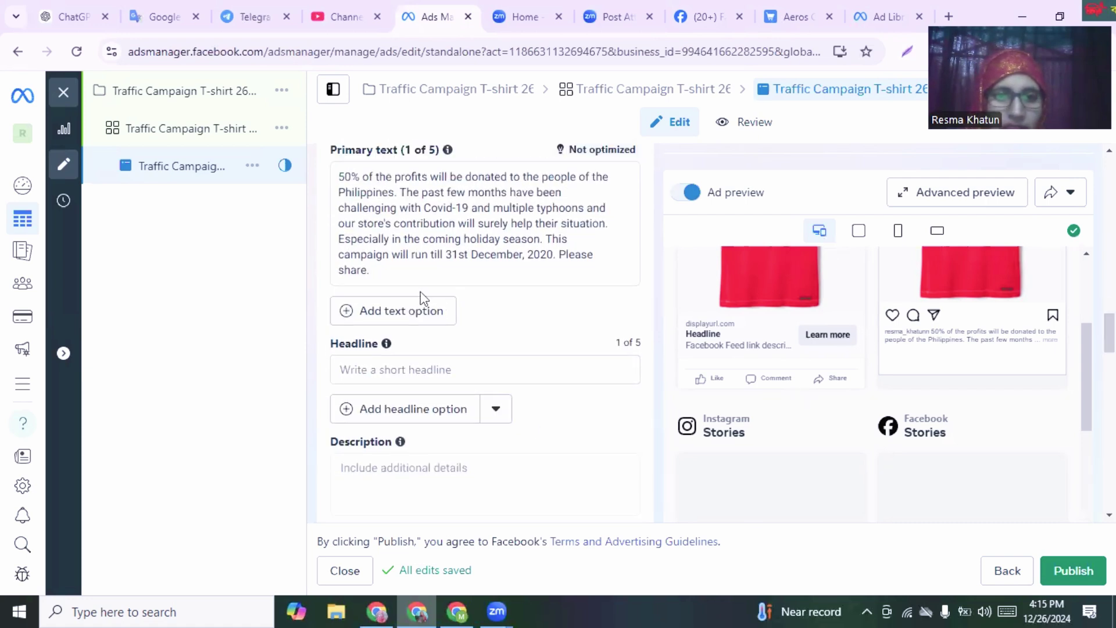
pyautogui.click(379, 276)
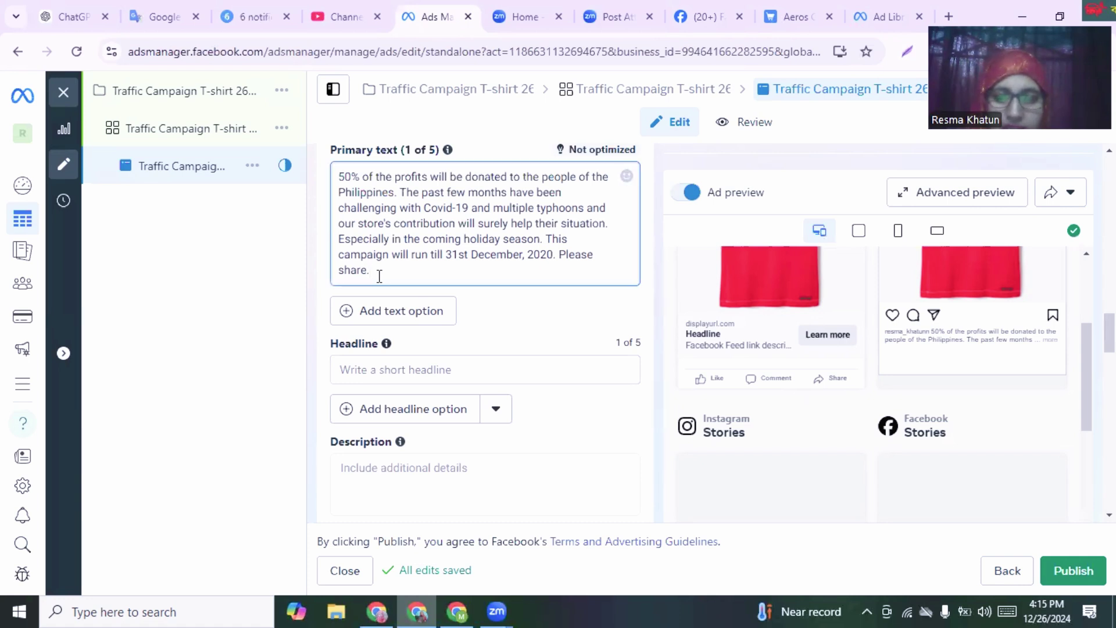
pyautogui.press('Return')
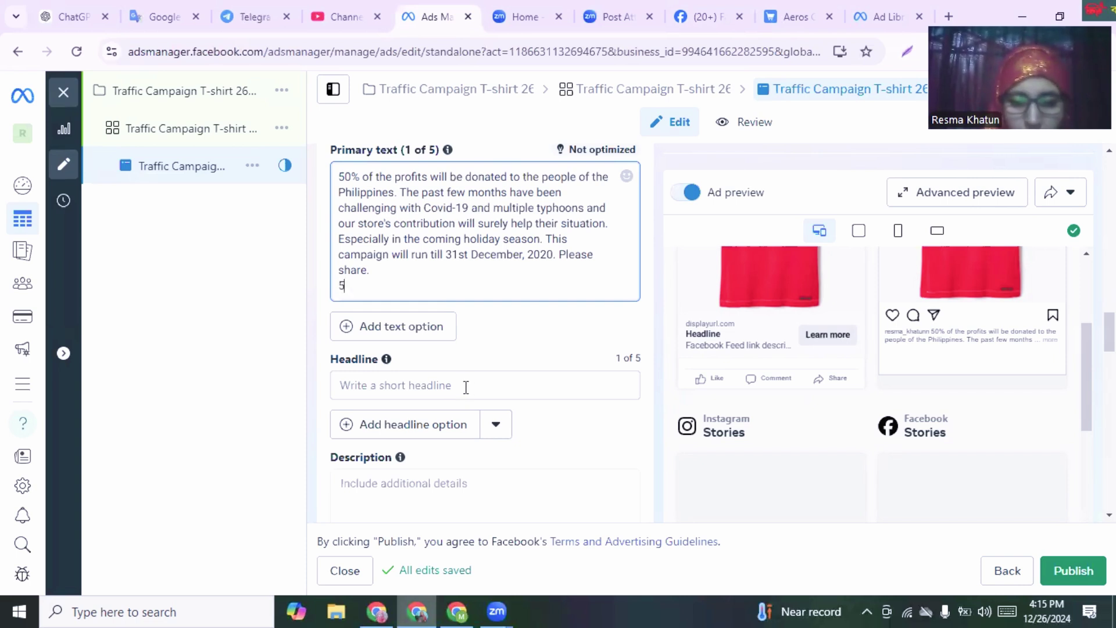
pyautogui.write('0')
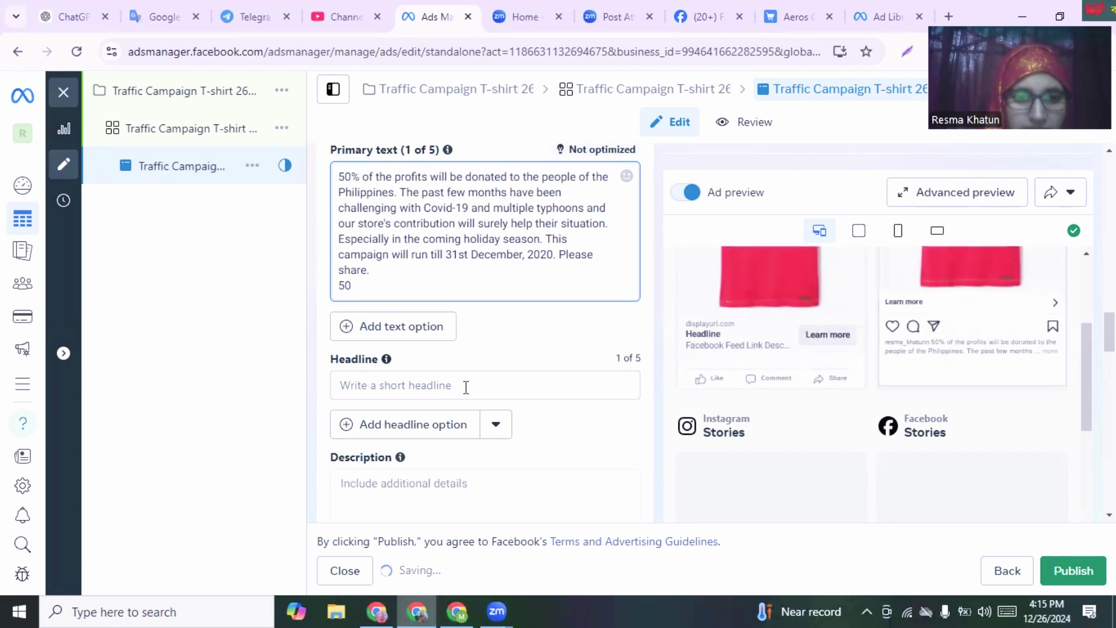
pyautogui.write('%')
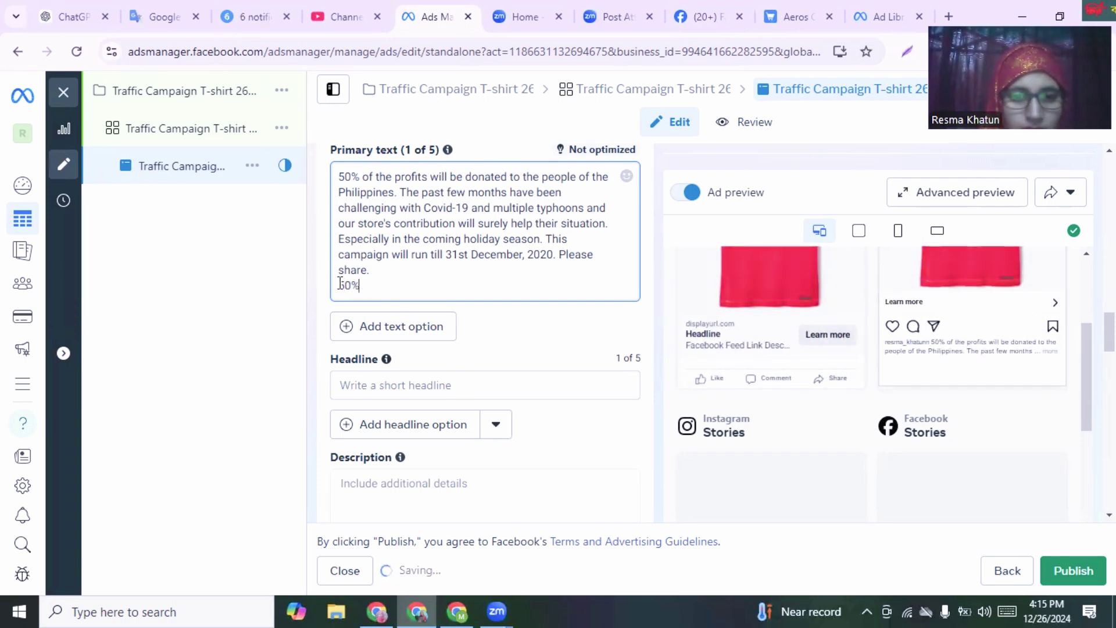
# Step: Enter "50% of T-shirt" as the ad's headline
pyautogui.click(456, 383)
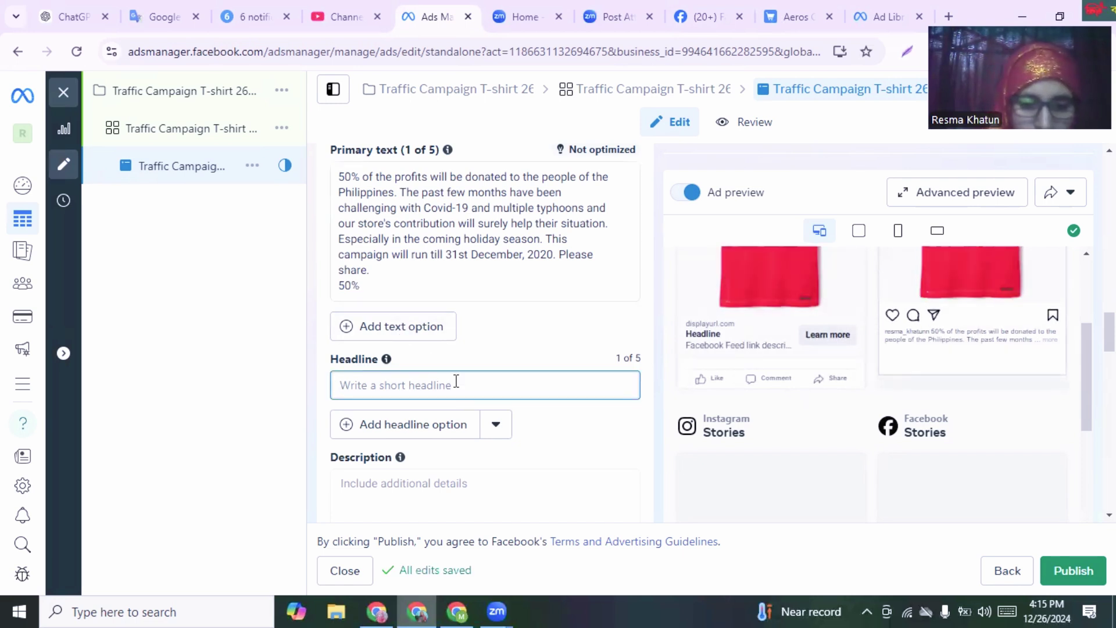
pyautogui.write('5')
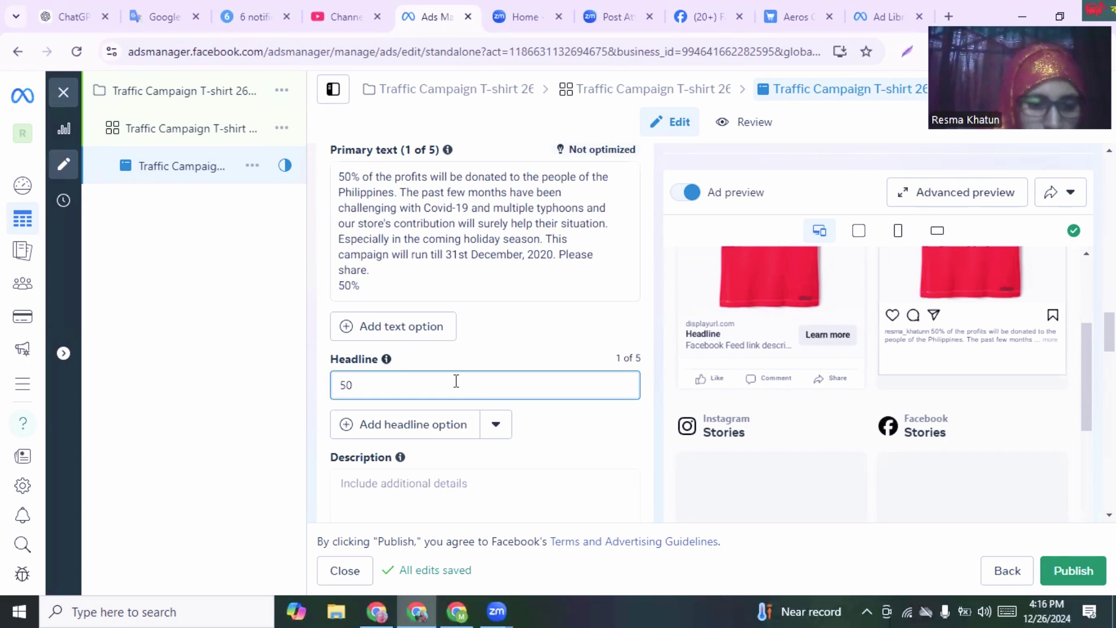
pyautogui.write('0%')
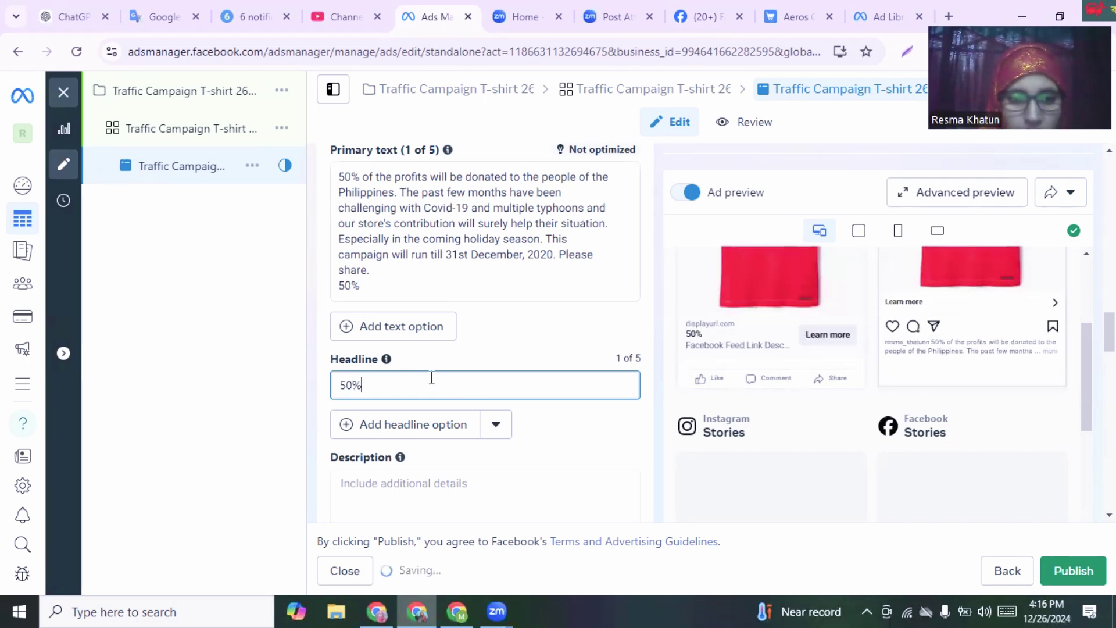
pyautogui.write(' of')
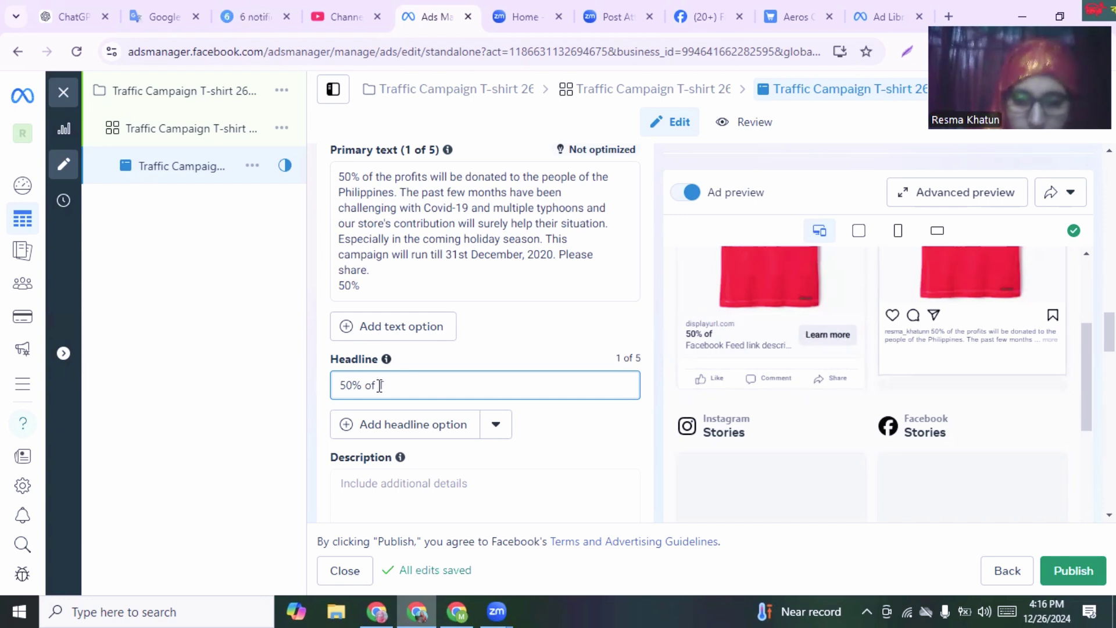
pyautogui.write('T-shi')
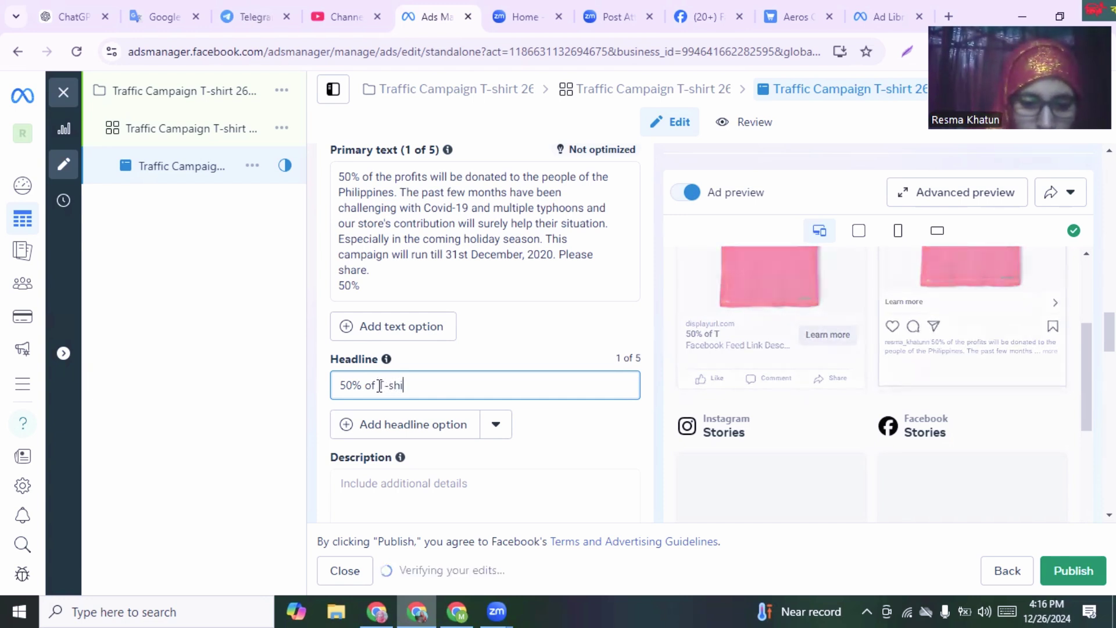
pyautogui.write('rt')
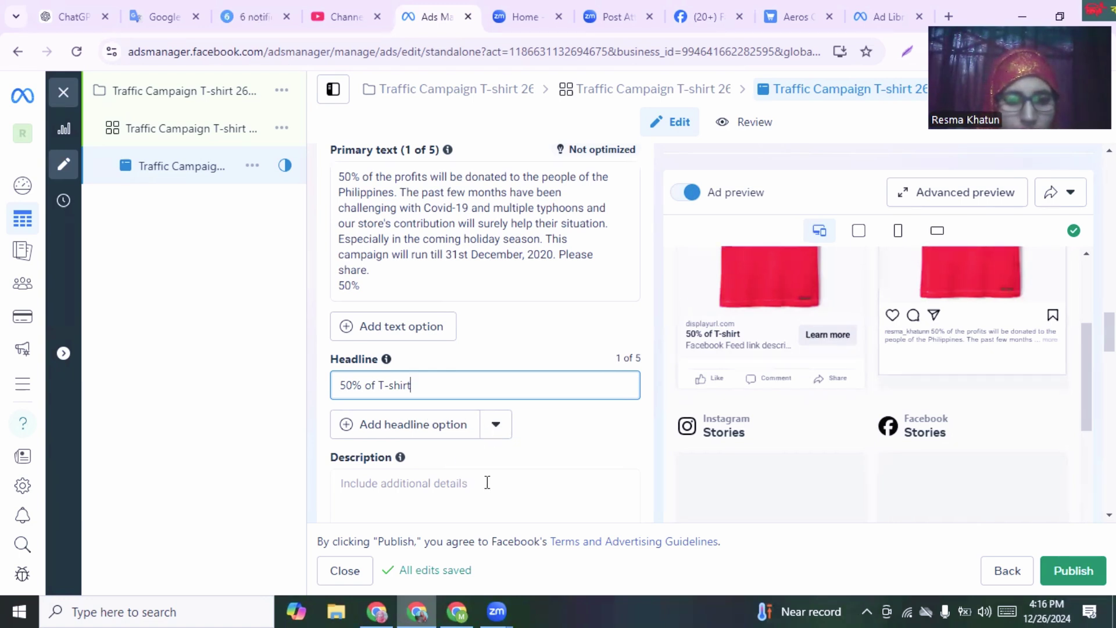
# Step: Copy the headline text "50% of T-shirt" into the ad's description
pyautogui.moveTo(417, 379); pyautogui.dragTo(341, 384)
pyautogui.hotkey('ctrl', 'c')
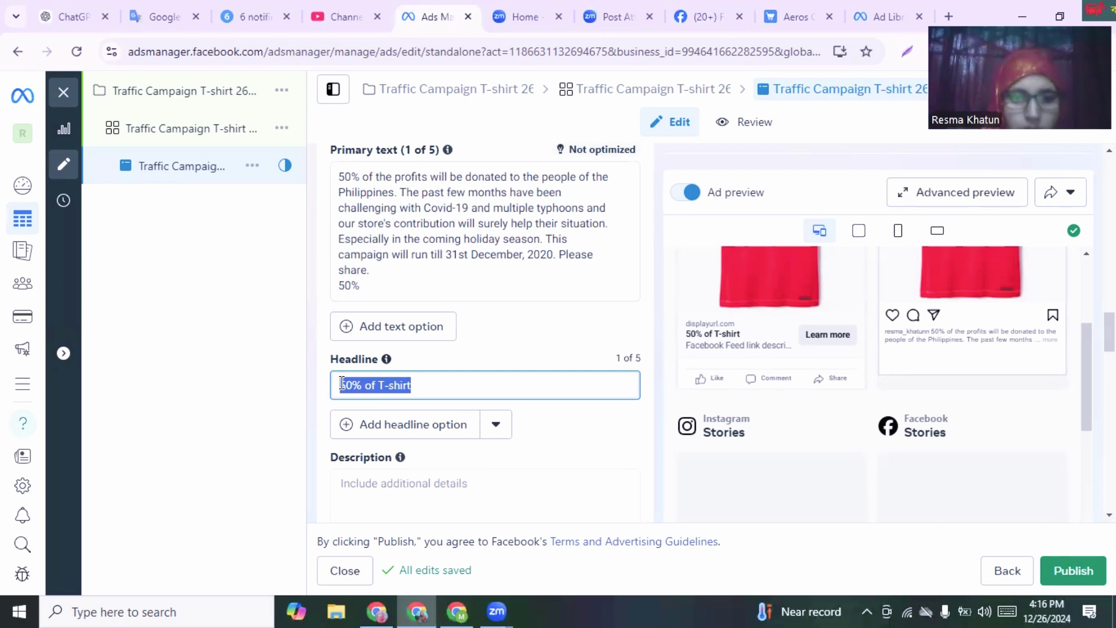
pyautogui.click(483, 487)
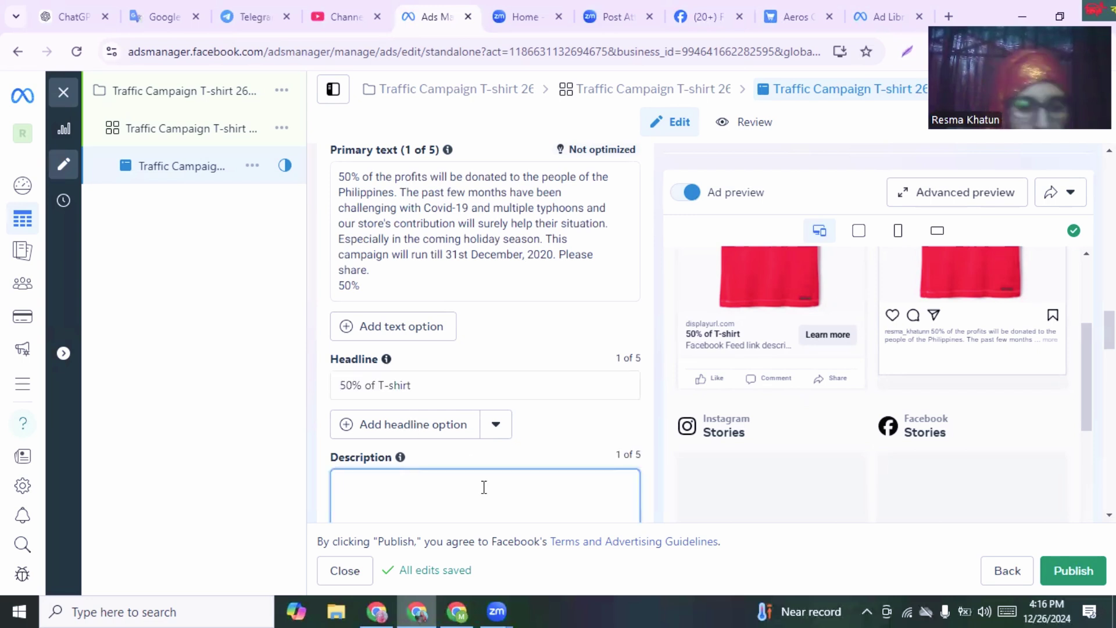
pyautogui.hotkey('ctrl', 'v')
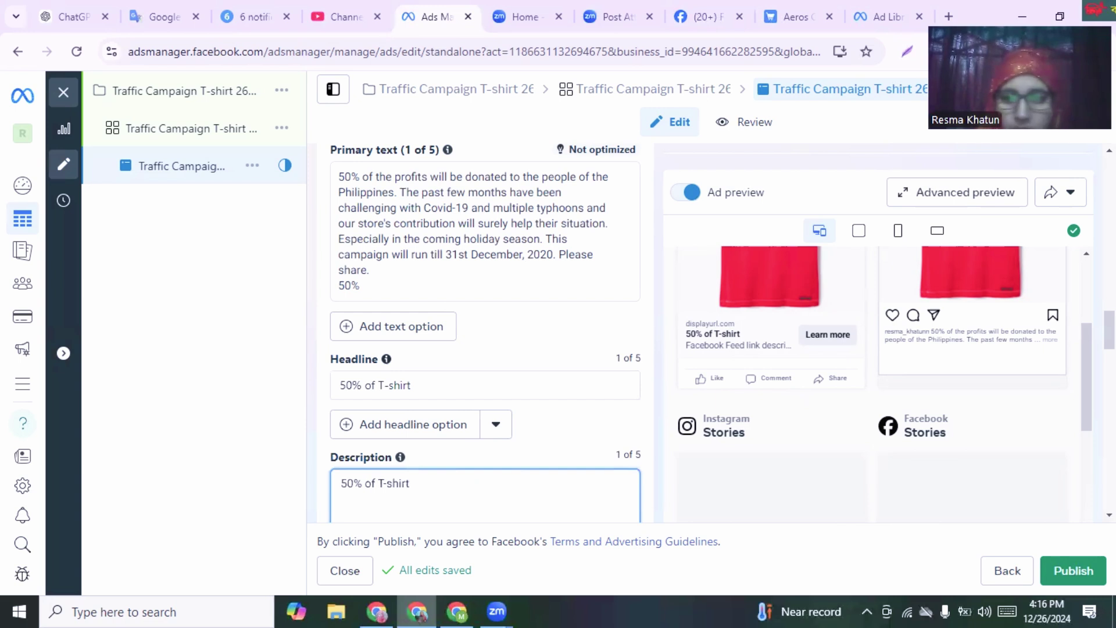
# Step: Review the ad's media placements, primary text, headline, description, call to action and info labels
pyautogui.scroll(-5, 484, 331)
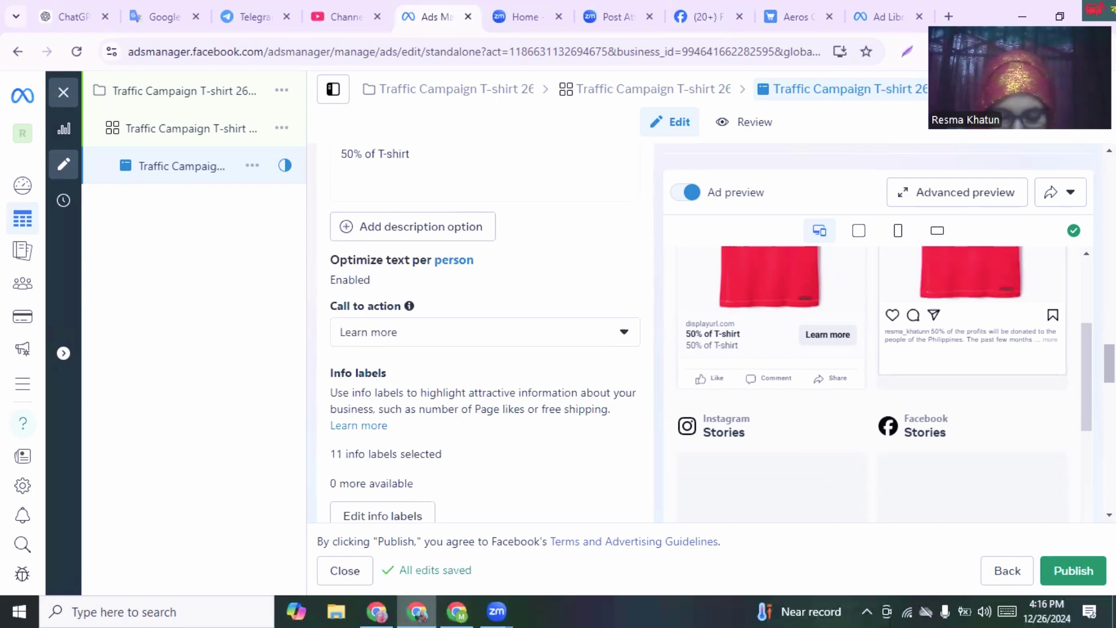
pyautogui.scroll(-1, 484, 331)
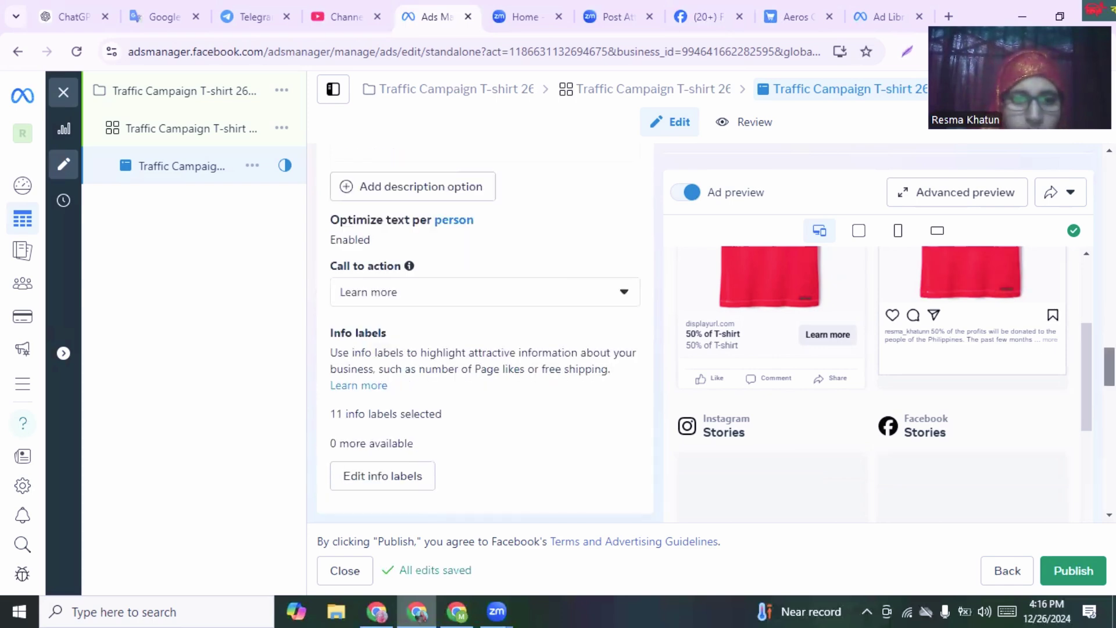
pyautogui.scroll(8, 484, 331)
pyautogui.scroll(-3, 485, 331)
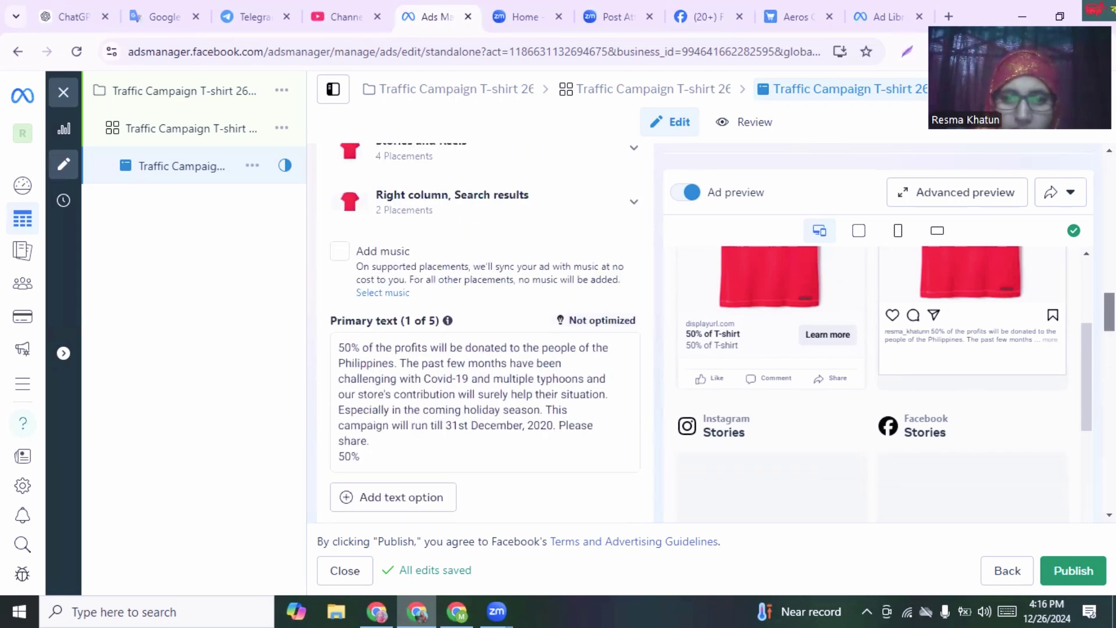
pyautogui.scroll(-3, 484, 331)
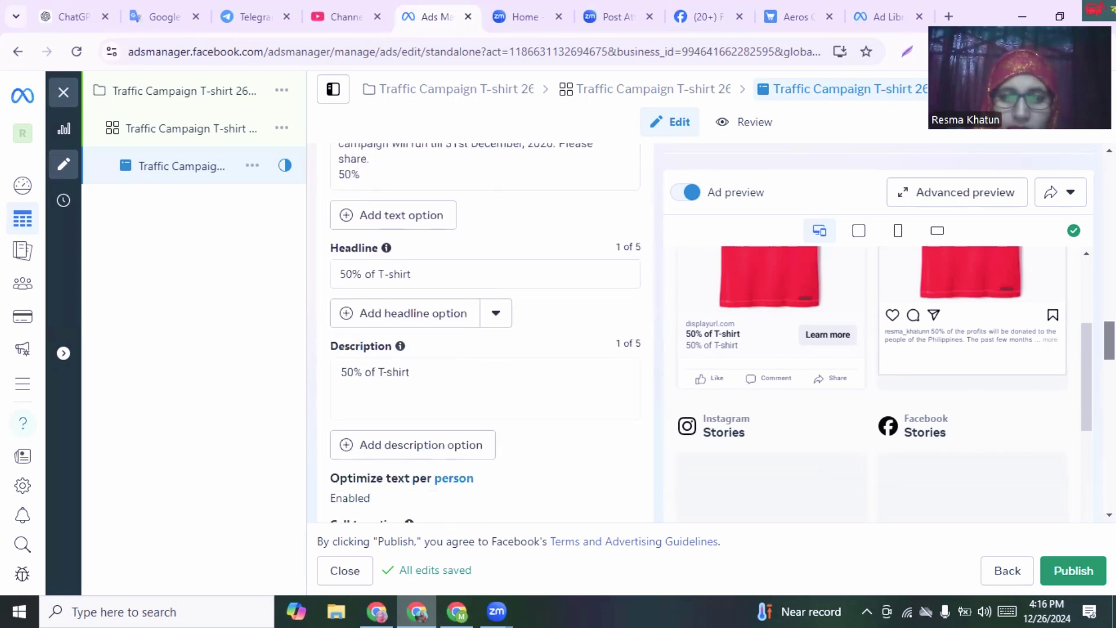
pyautogui.scroll(10, 485, 331)
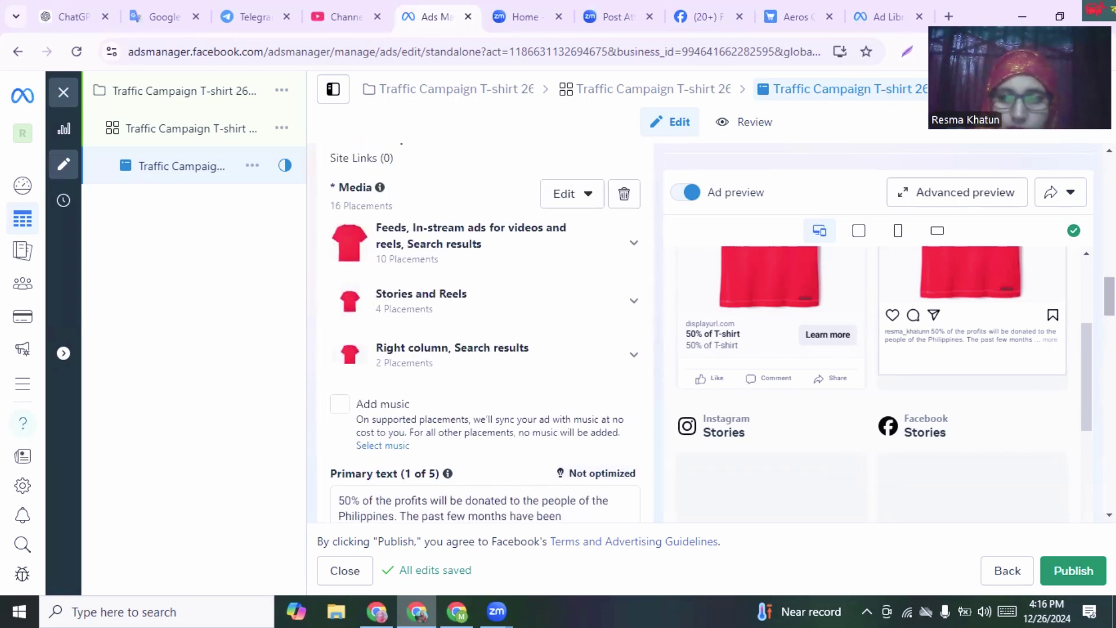
pyautogui.scroll(-7, 484, 331)
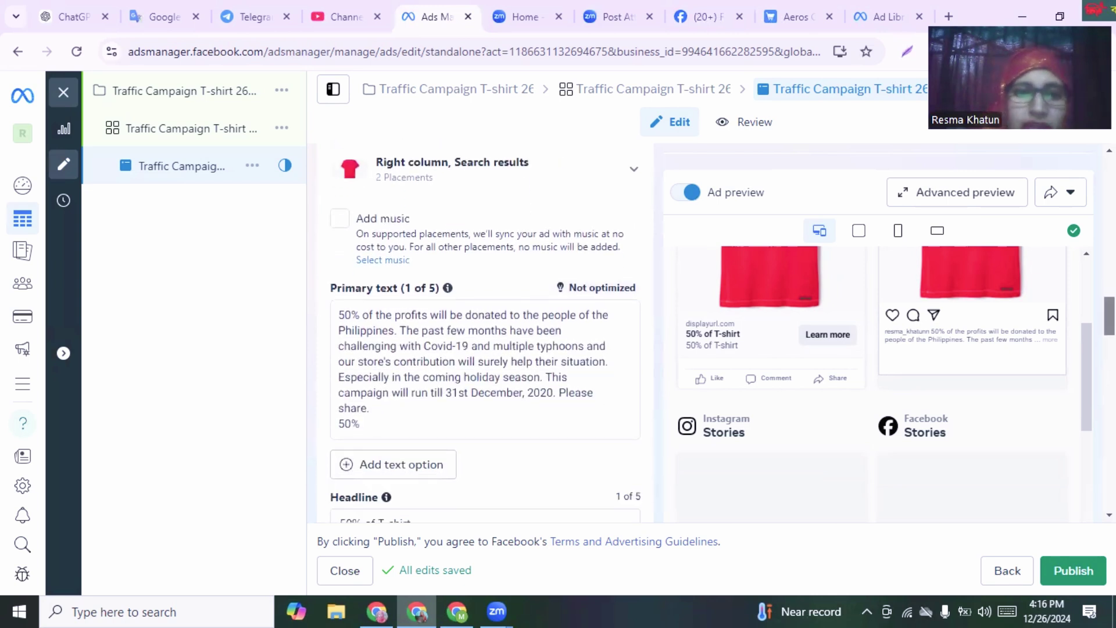
pyautogui.scroll(-2, 485, 332)
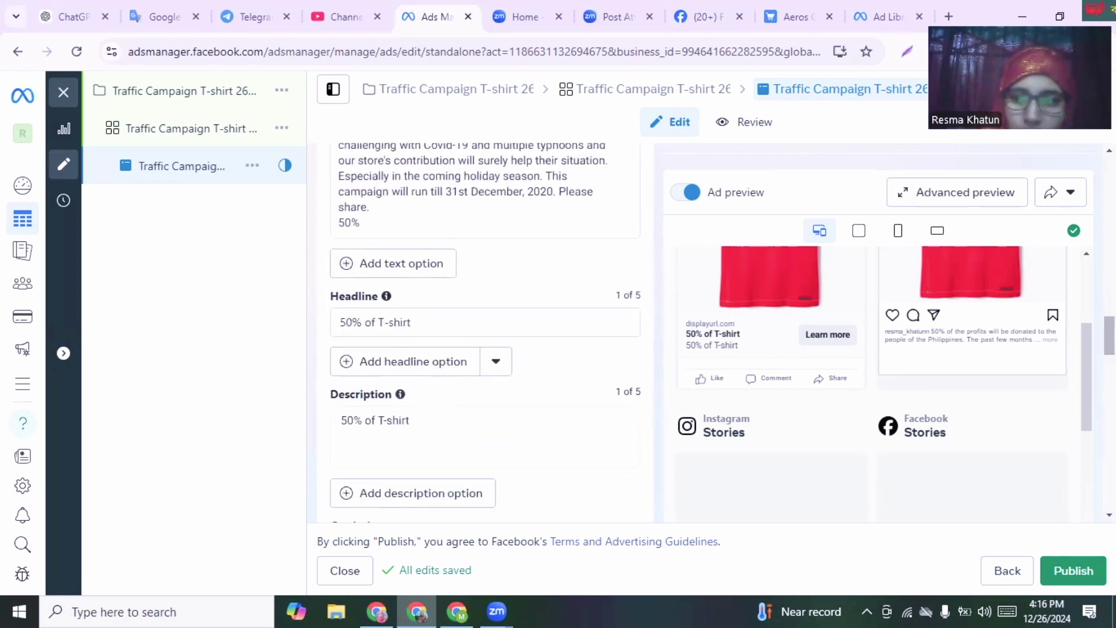
pyautogui.scroll(-4, 485, 332)
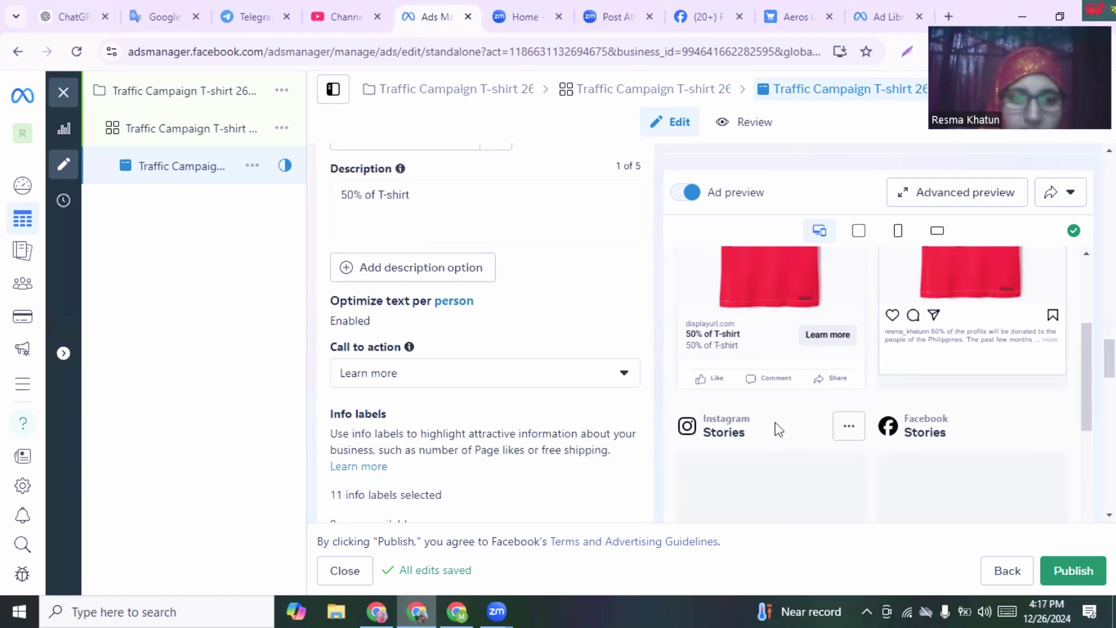
# Step: Examine the available call-to-action options for the ad, leaving the choice at Learn more
pyautogui.click(625, 375)
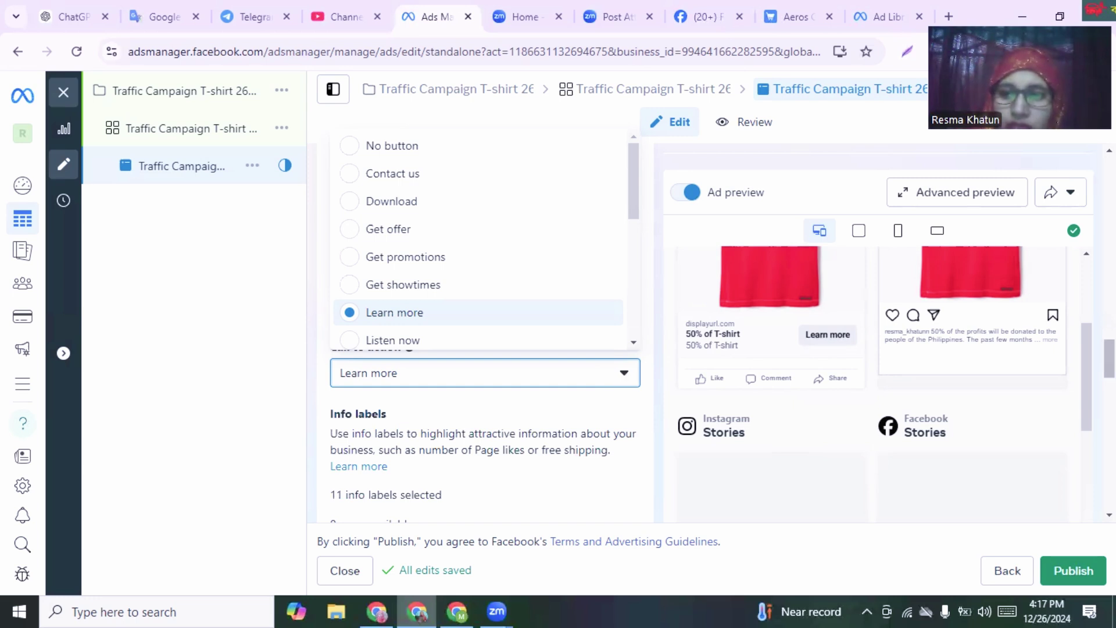
pyautogui.scroll(3, 485, 332)
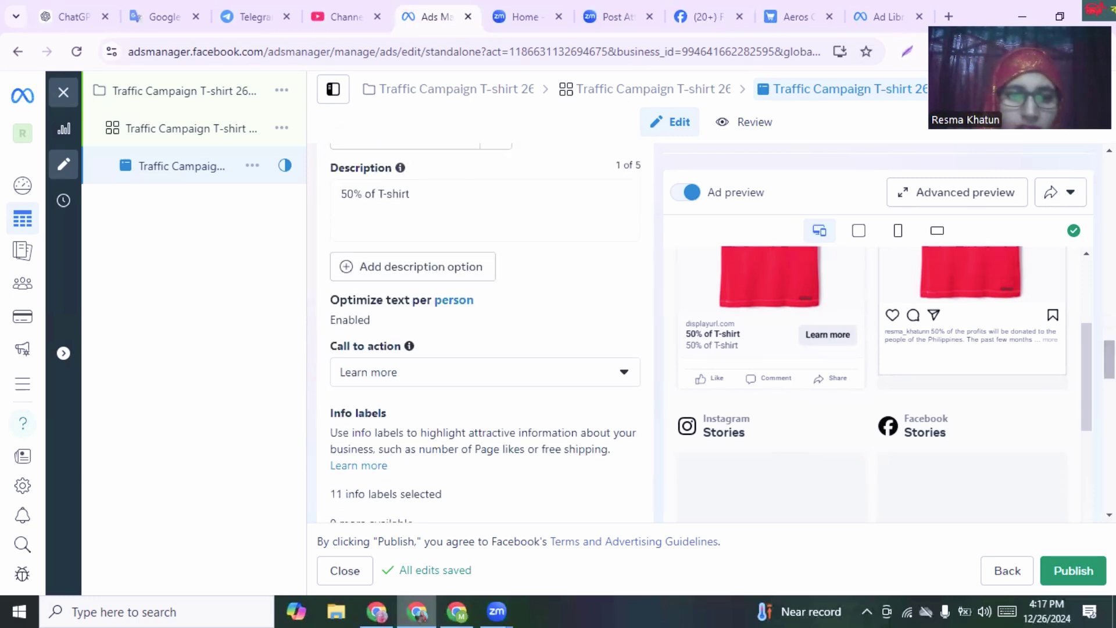
pyautogui.click(627, 379)
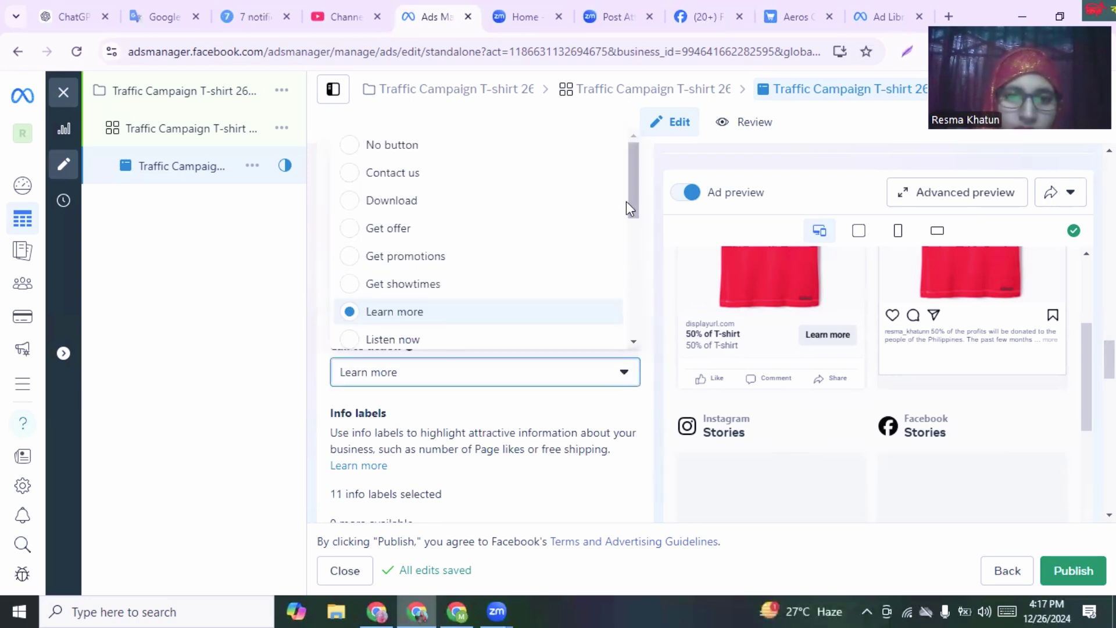
pyautogui.moveTo(626, 201)
pyautogui.mouseDown()
pyautogui.moveTo(626, 222)
pyautogui.moveTo(647, 210)
pyautogui.moveTo(631, 210)
pyautogui.moveTo(604, 247)
pyautogui.moveTo(636, 338)
pyautogui.moveTo(624, 250)
pyautogui.moveTo(636, 198)
pyautogui.mouseUp()
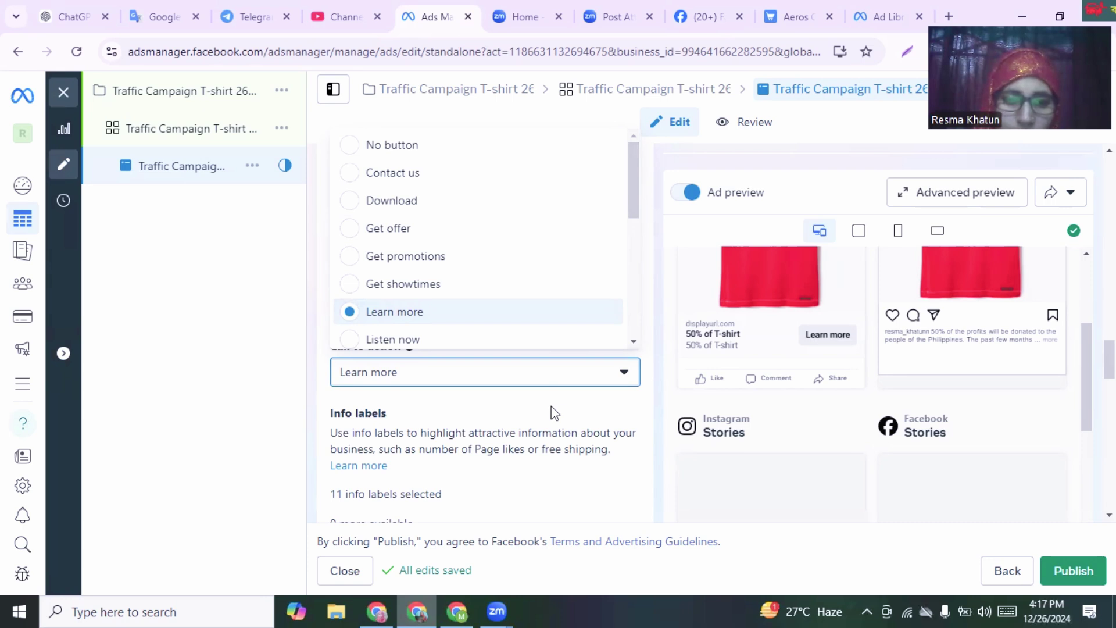
pyautogui.click(1110, 360)
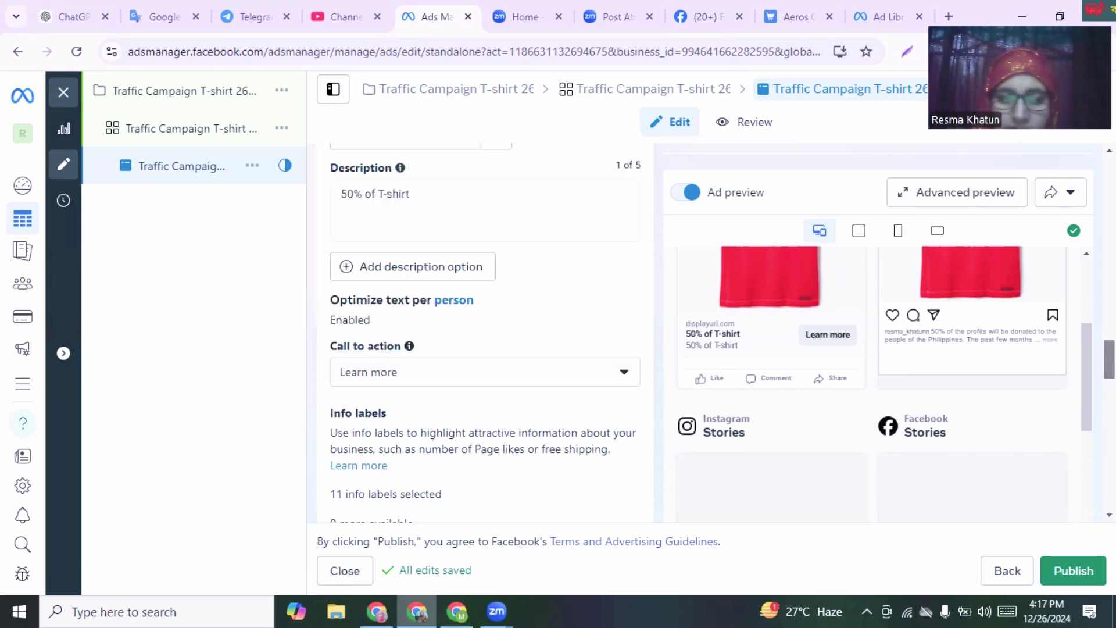
# Step: Copy the store link teespring.com/stores/aeros-clothing-brand from the AEROS Clothing Brand USA Facebook page into the ad's website URL in Ads Manager
pyautogui.scroll(-4, 1110, 372)
pyautogui.scroll(-2, 1109, 384)
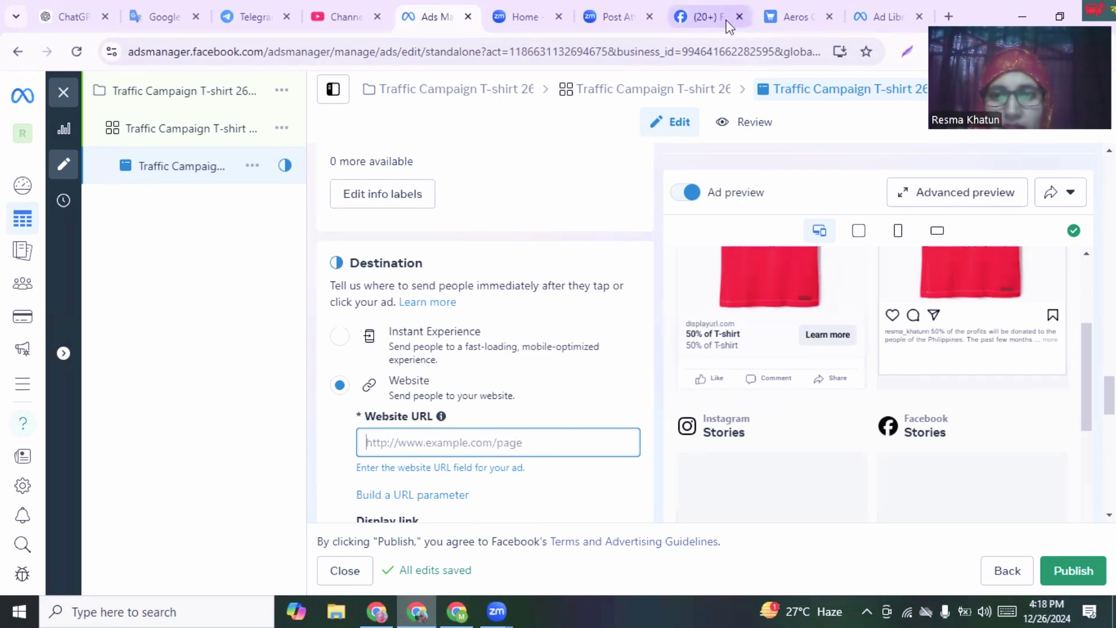
pyautogui.click(705, 17)
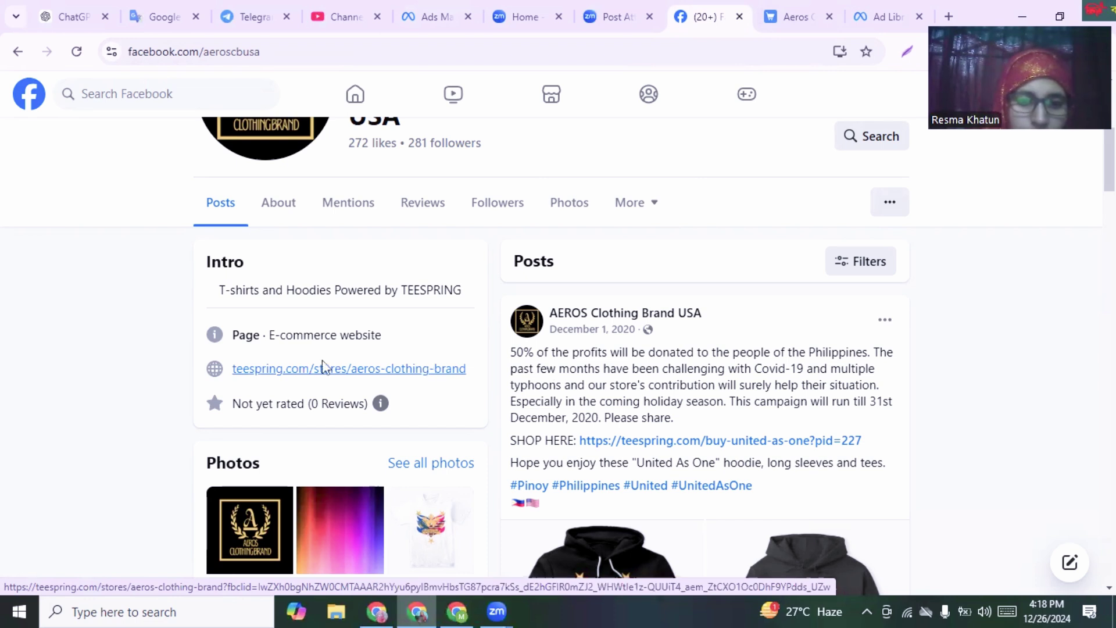
pyautogui.moveTo(232, 368); pyautogui.dragTo(473, 361)
pyautogui.hotkey('ctrl', 'c')
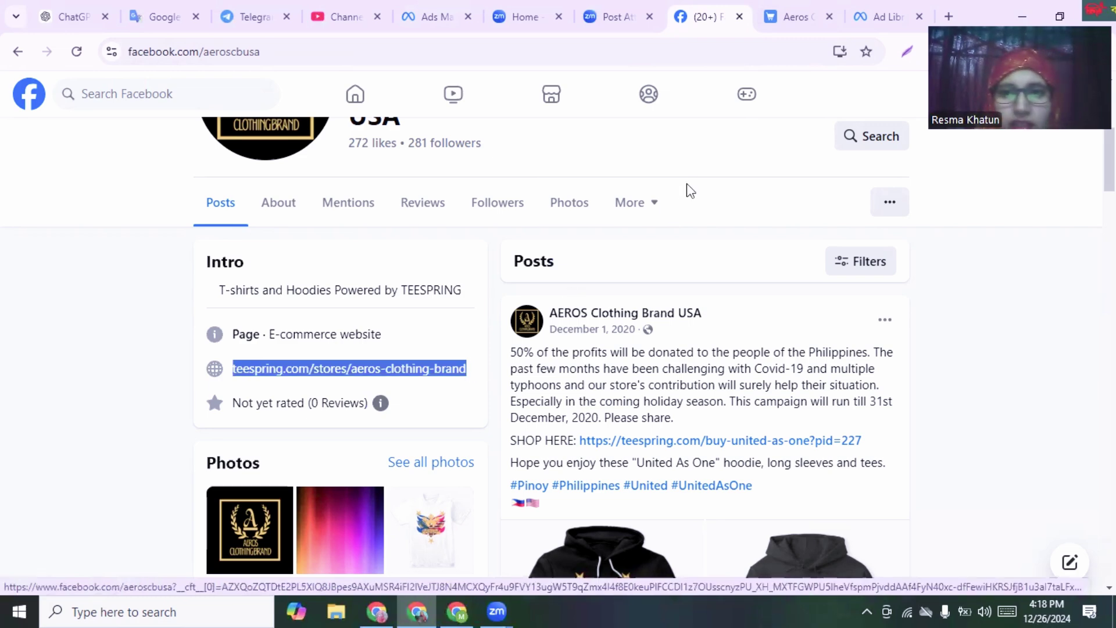
pyautogui.click(427, 18)
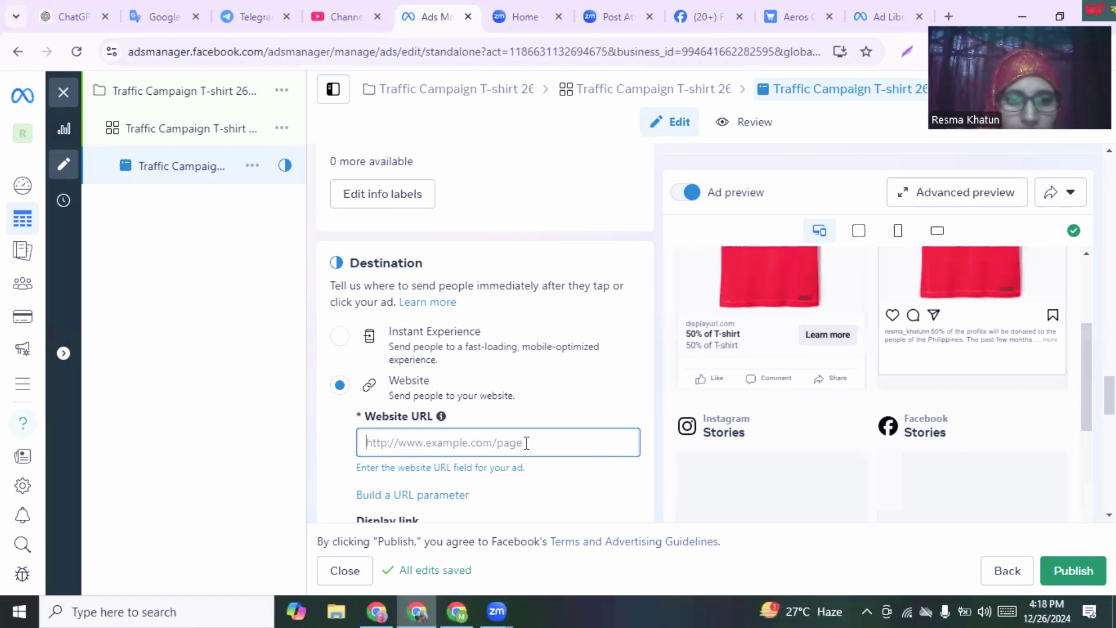
pyautogui.hotkey('ctrl', 'v')
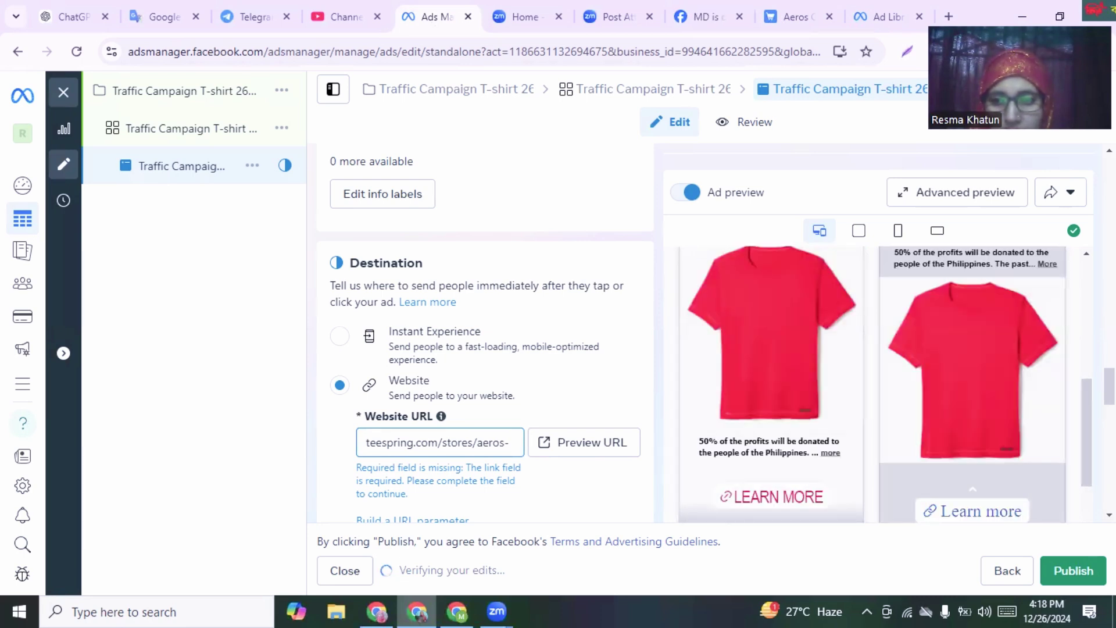
# Step: Review the ad's display link, browser add-ons, languages, tracking and URL parameter settings
pyautogui.scroll(-7, 486, 331)
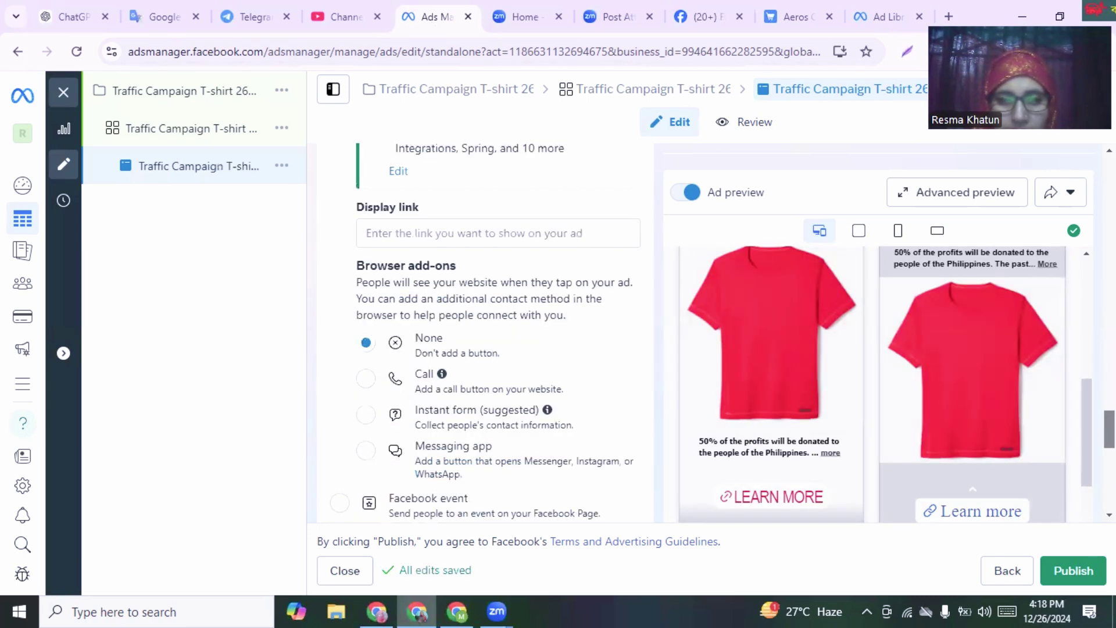
pyautogui.scroll(-1, 485, 331)
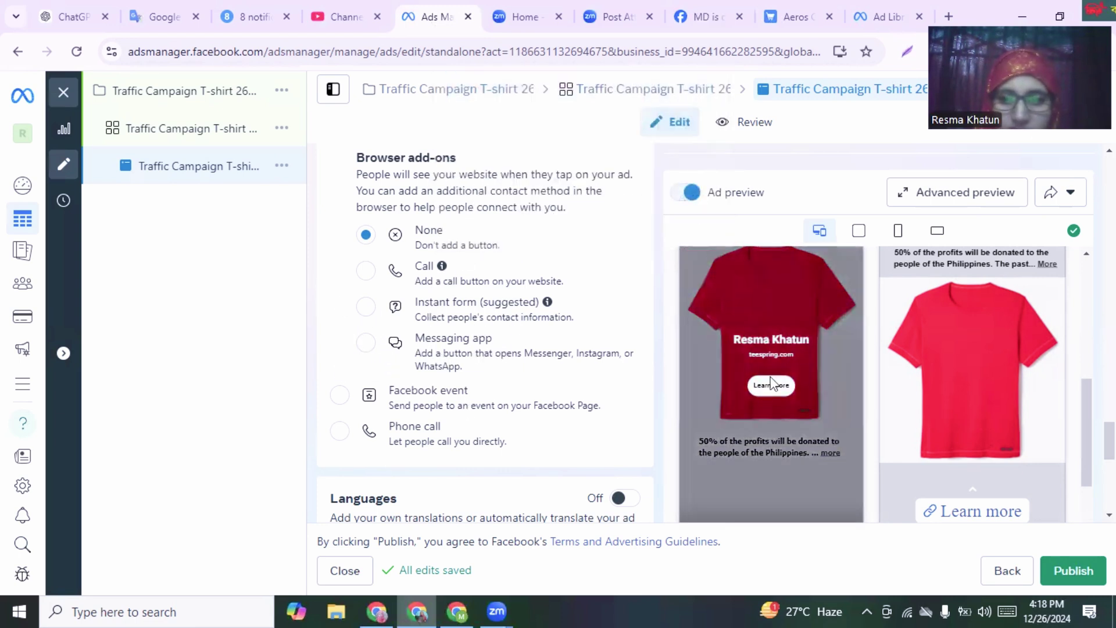
pyautogui.scroll(-5, 486, 331)
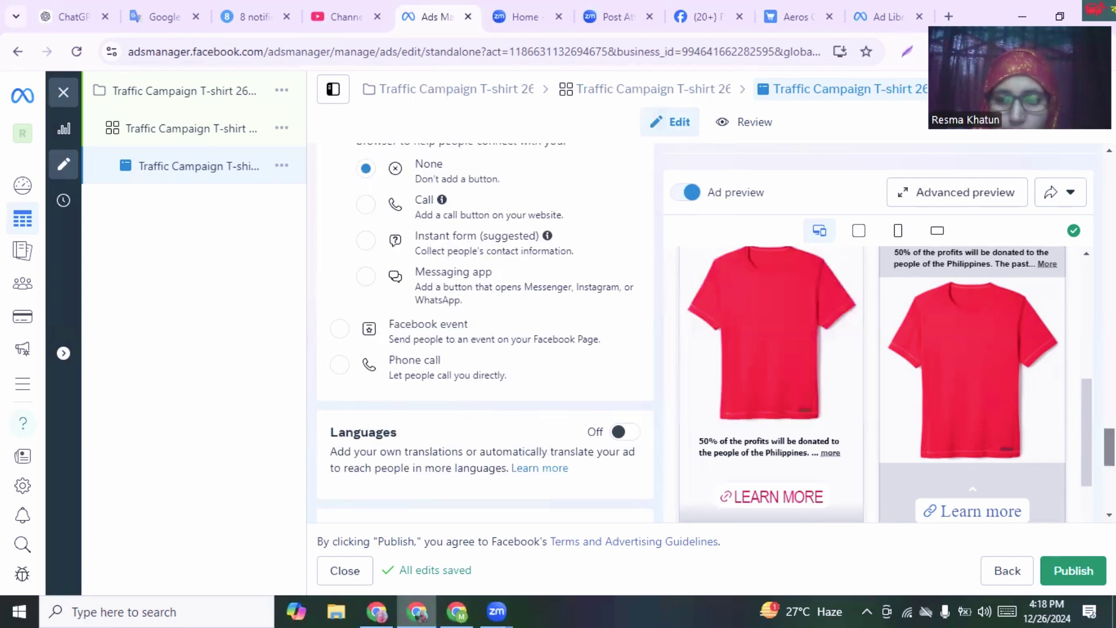
pyautogui.scroll(9, 485, 331)
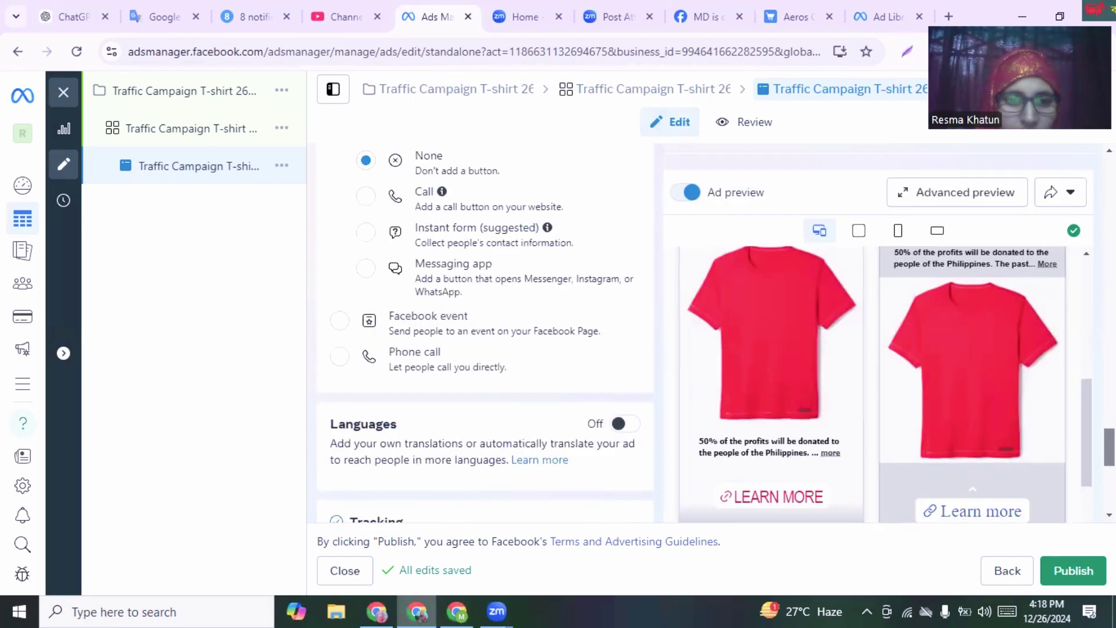
pyautogui.scroll(-3, 486, 332)
pyautogui.scroll(-2, 485, 332)
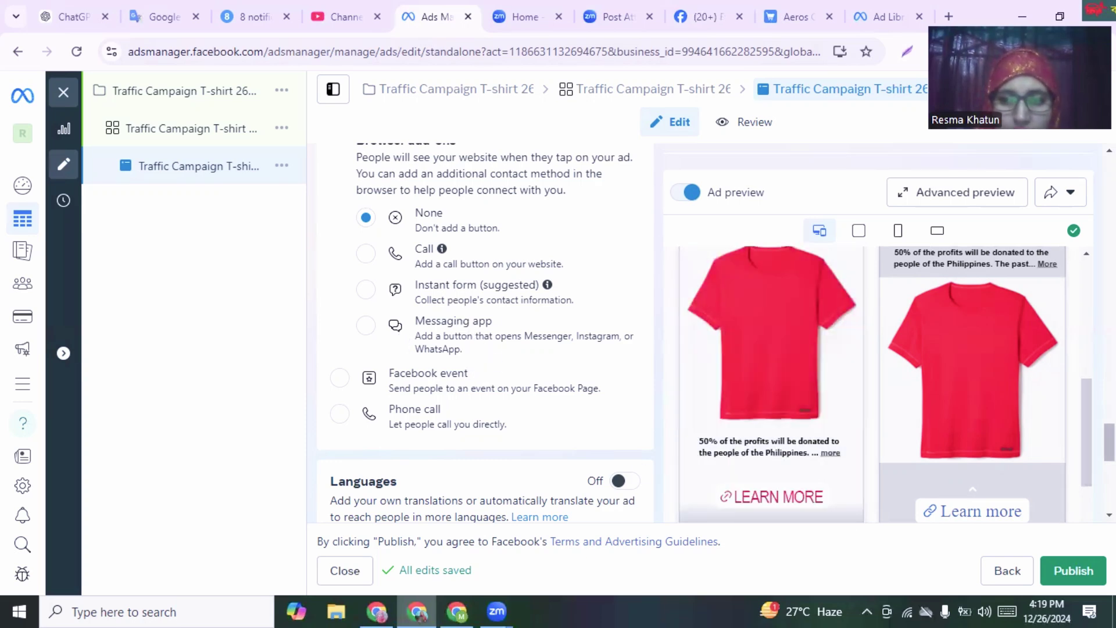
pyautogui.scroll(-5, 717, 333)
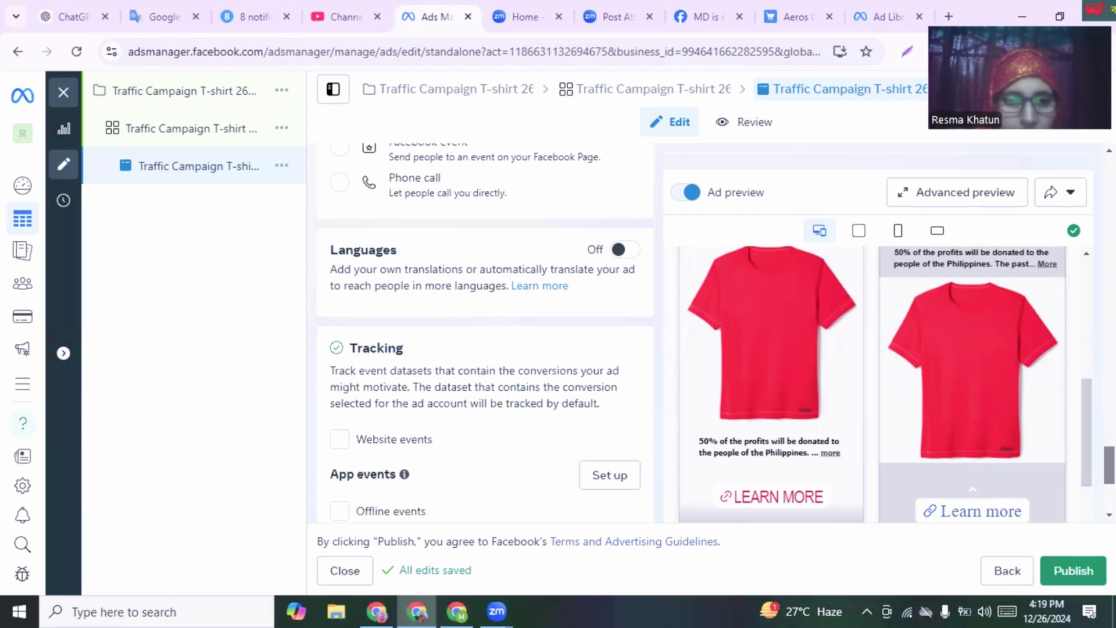
pyautogui.scroll(-1, 717, 333)
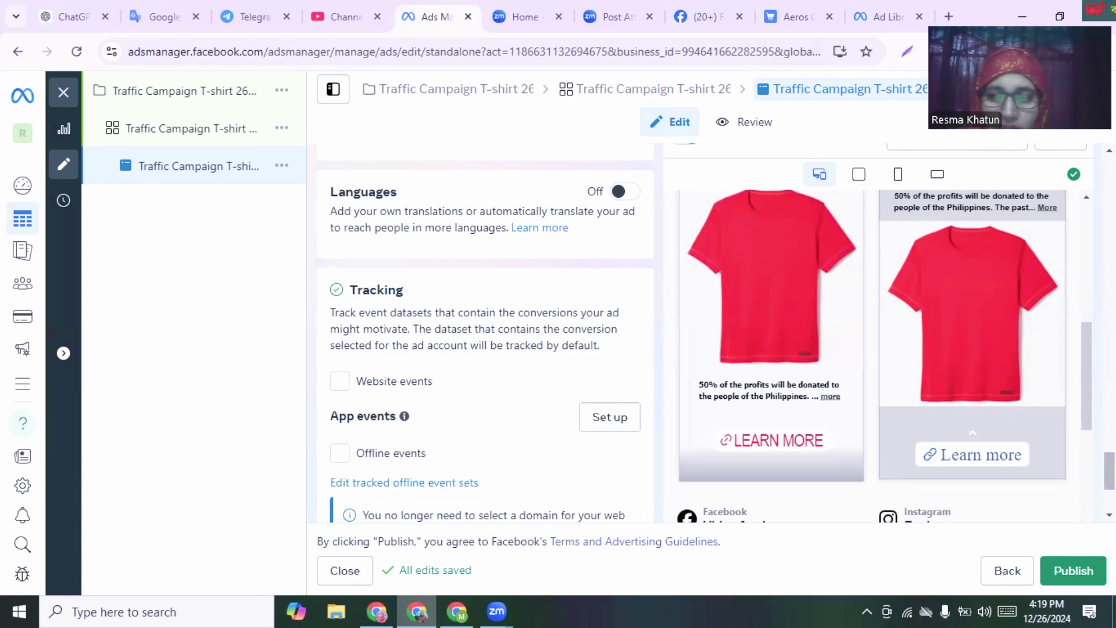
pyautogui.scroll(-3, 581, 331)
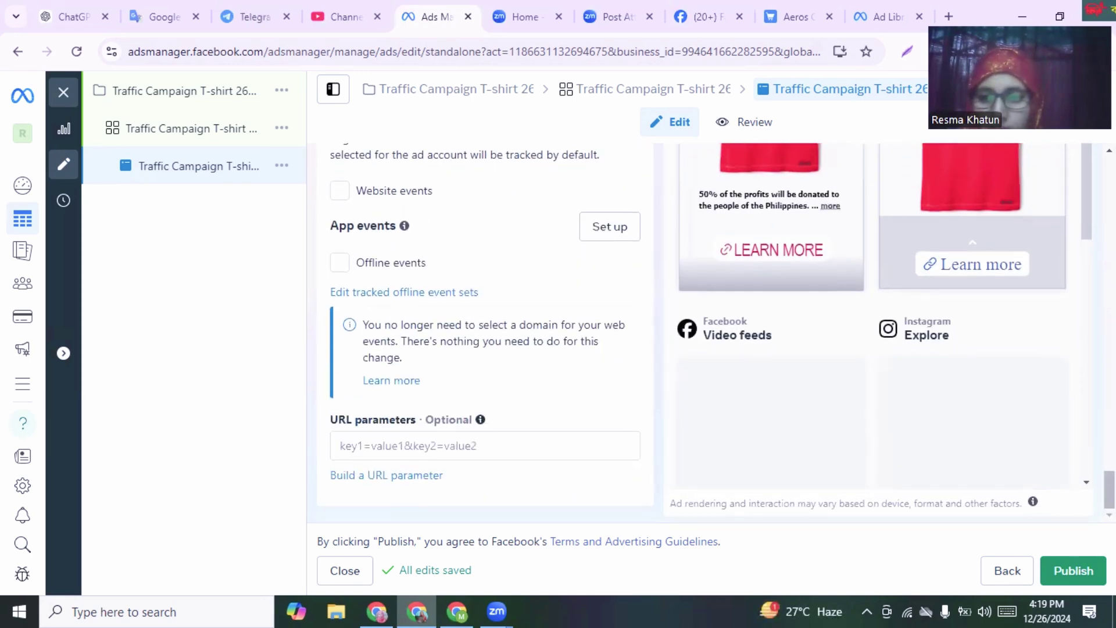
pyautogui.scroll(10, 821, 299)
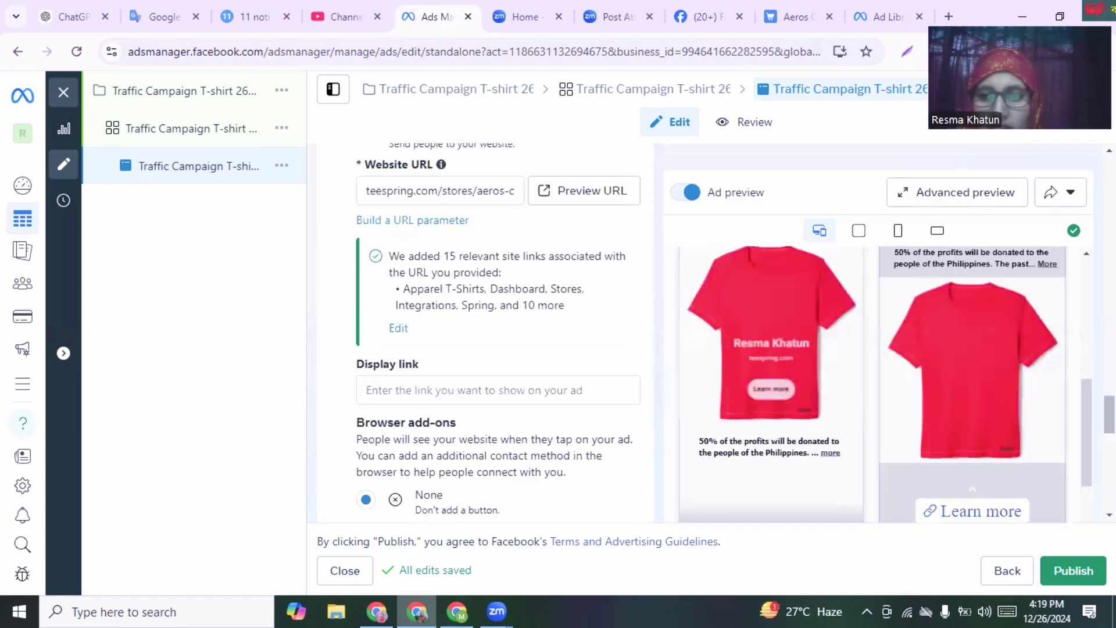
# Step: Inspect the ad across the Facebook and Instagram placements in the advanced preview, close it and leave the inline ad preview on
pyautogui.click(682, 196)
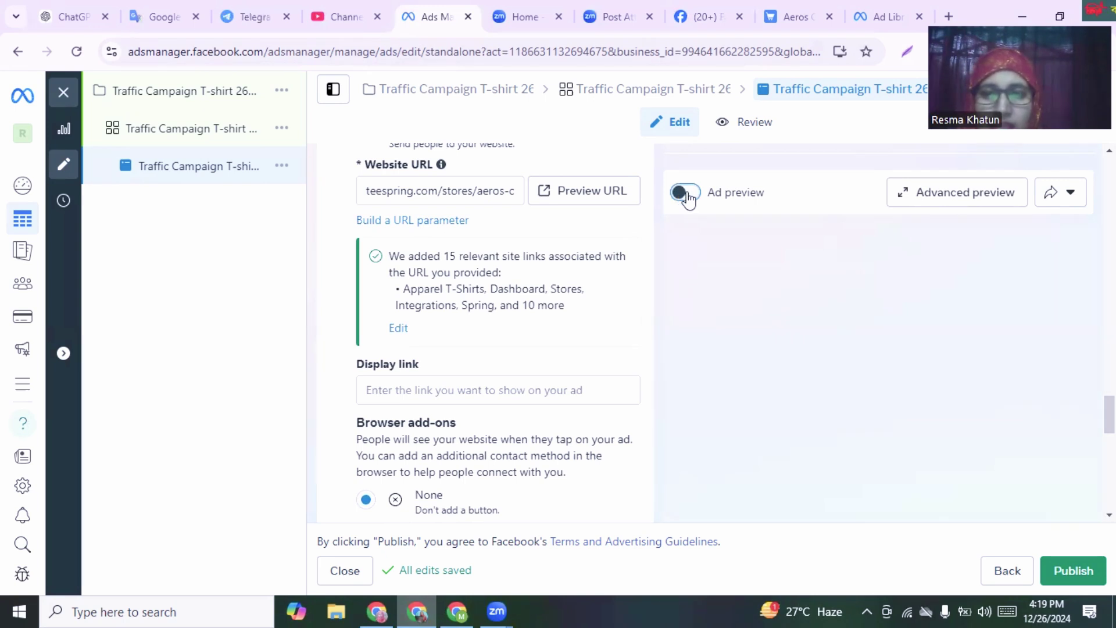
pyautogui.click(949, 200)
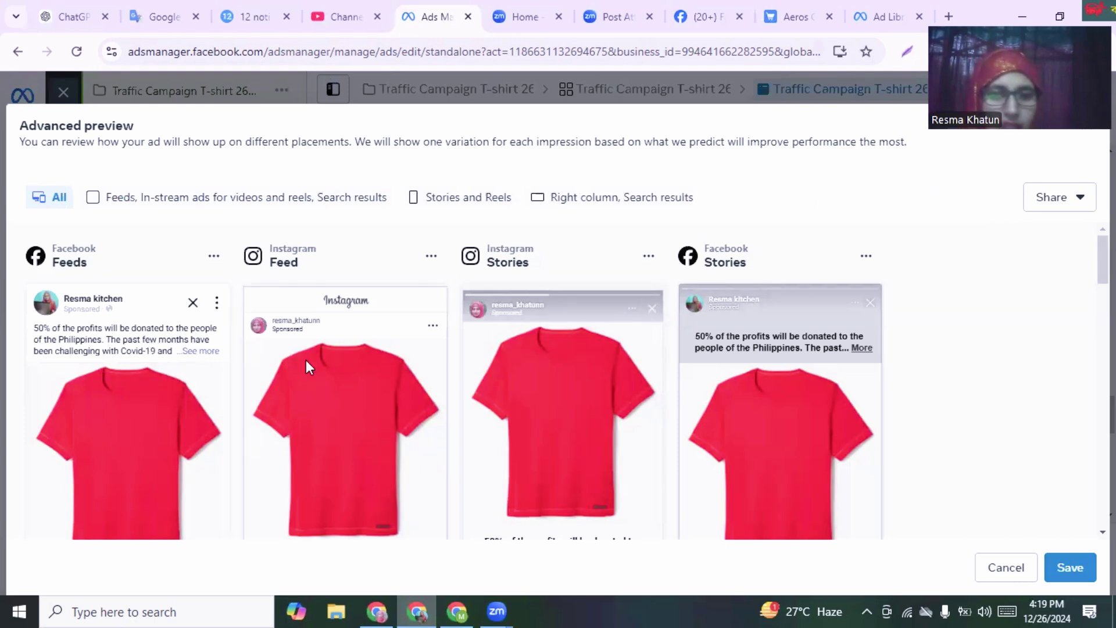
pyautogui.scroll(-5, 567, 381)
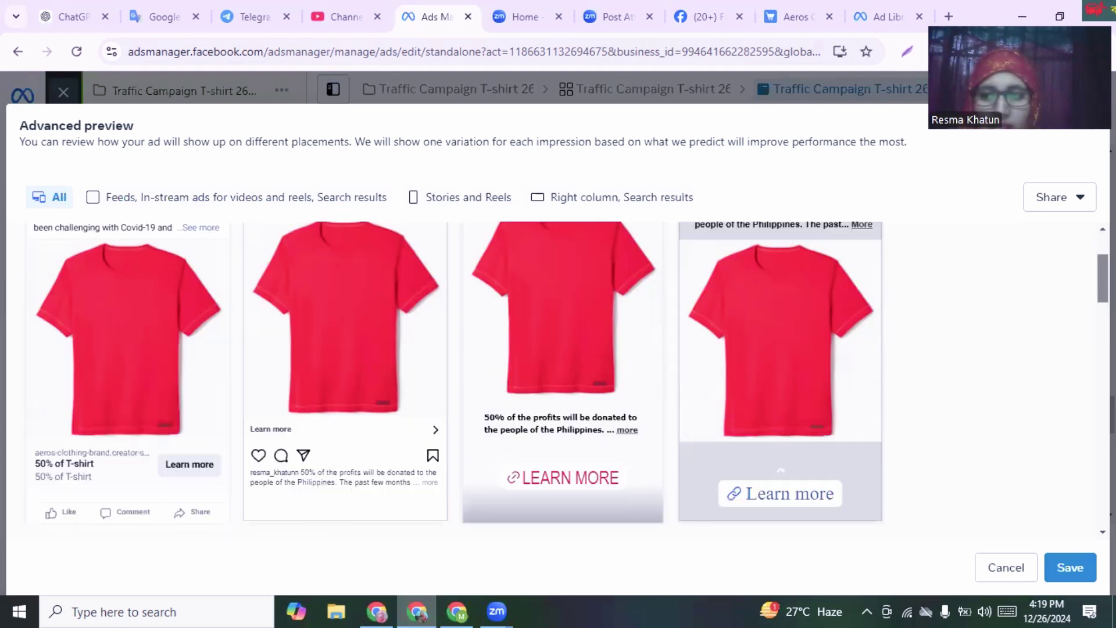
pyautogui.scroll(-2, 567, 380)
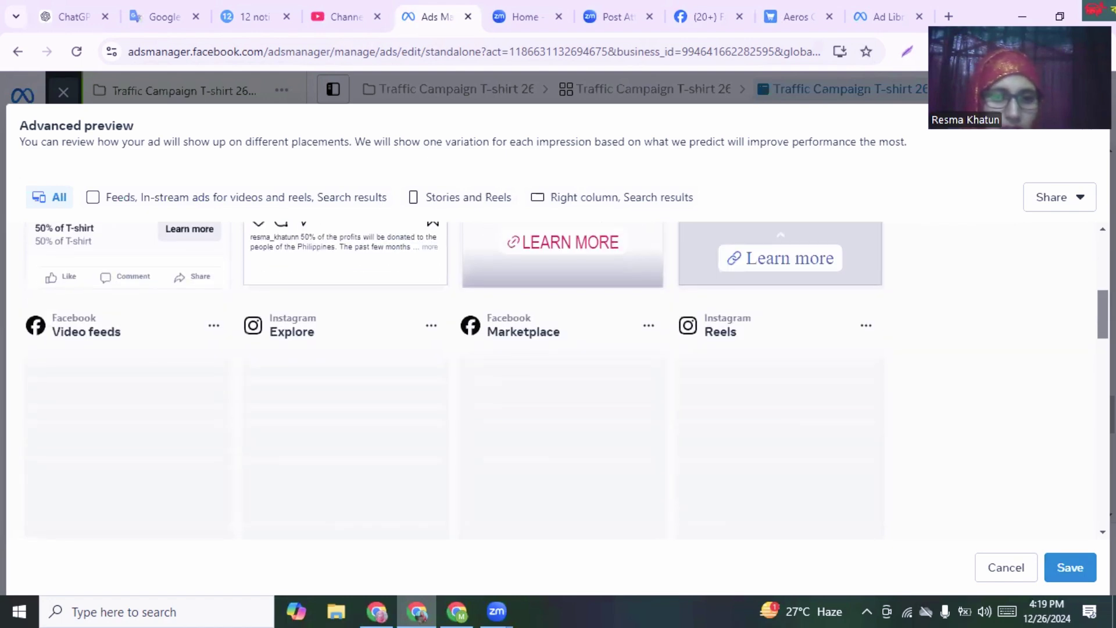
pyautogui.scroll(-3, 567, 381)
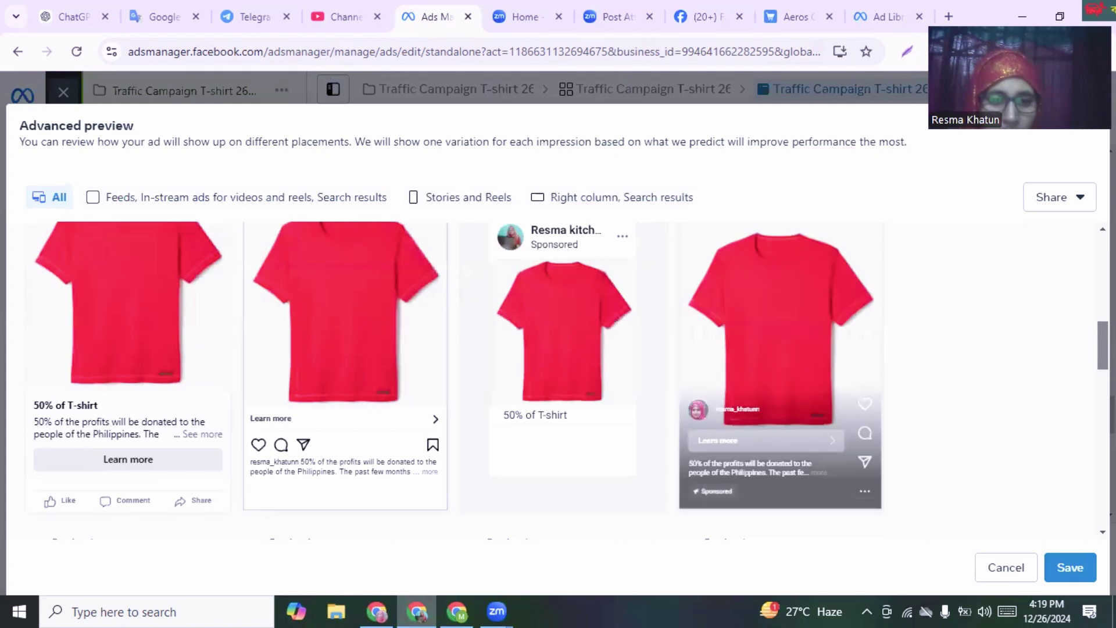
pyautogui.scroll(6, 567, 381)
pyautogui.scroll(1, 567, 381)
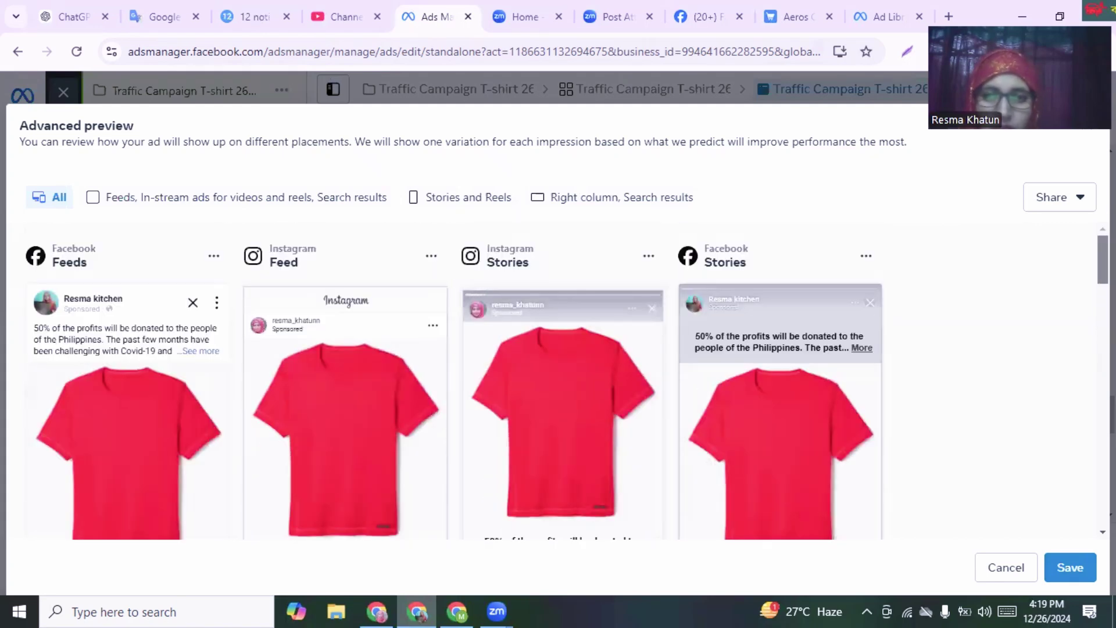
pyautogui.scroll(-10, 566, 381)
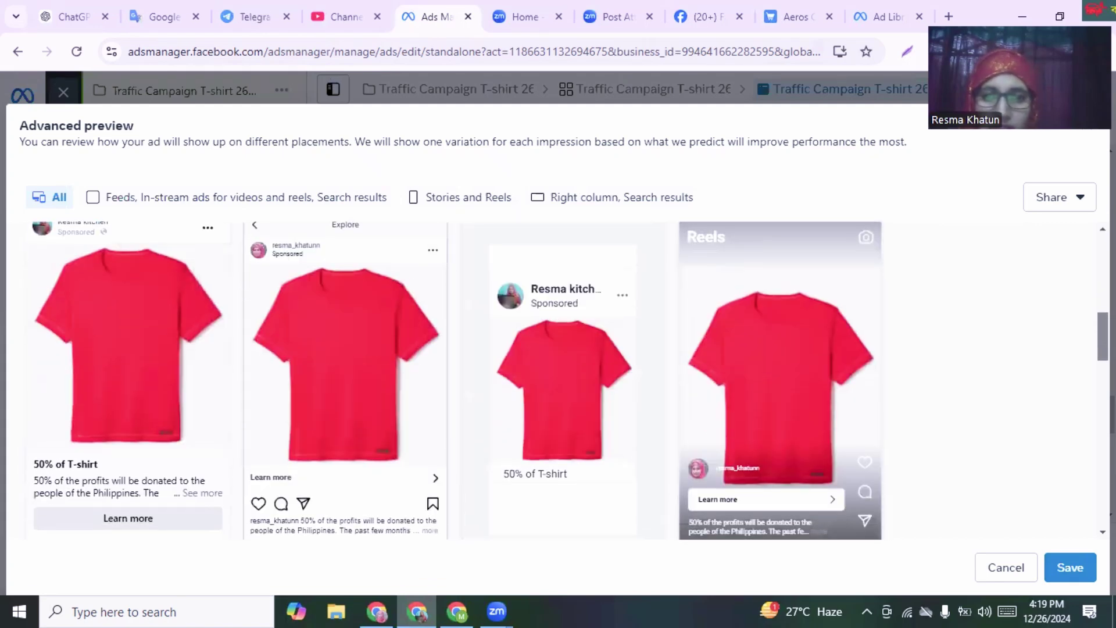
pyautogui.scroll(10, 567, 381)
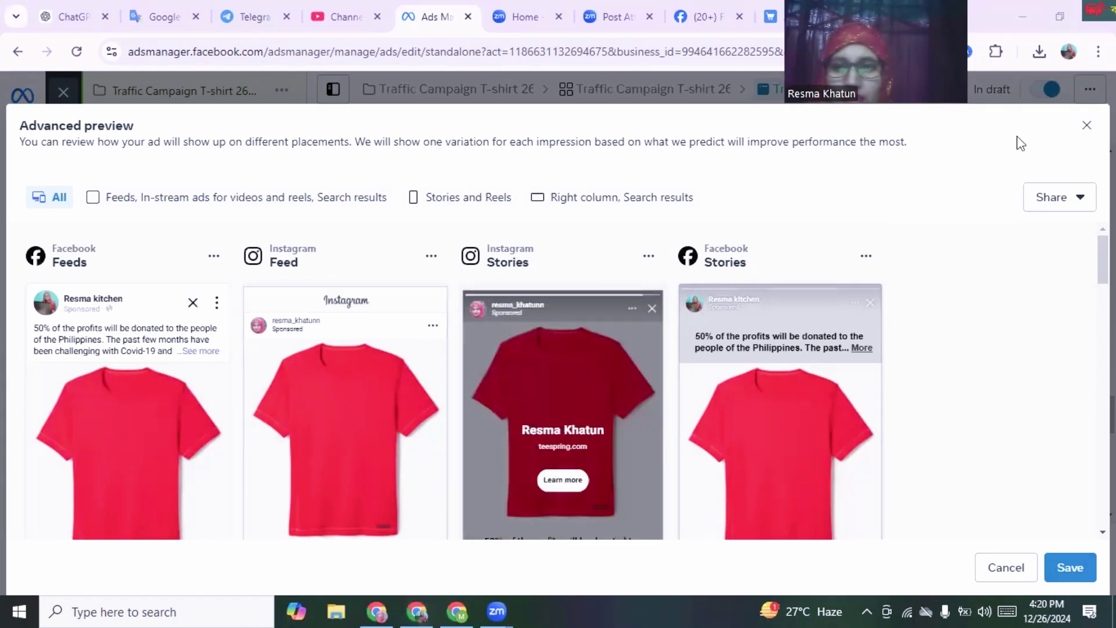
pyautogui.click(1086, 128)
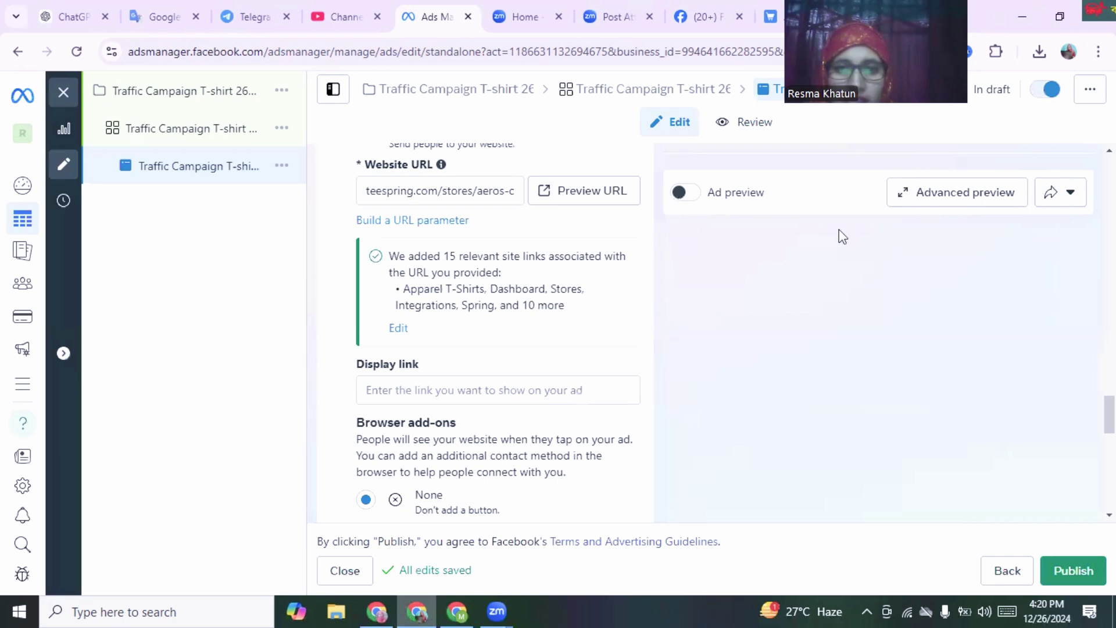
pyautogui.click(697, 200)
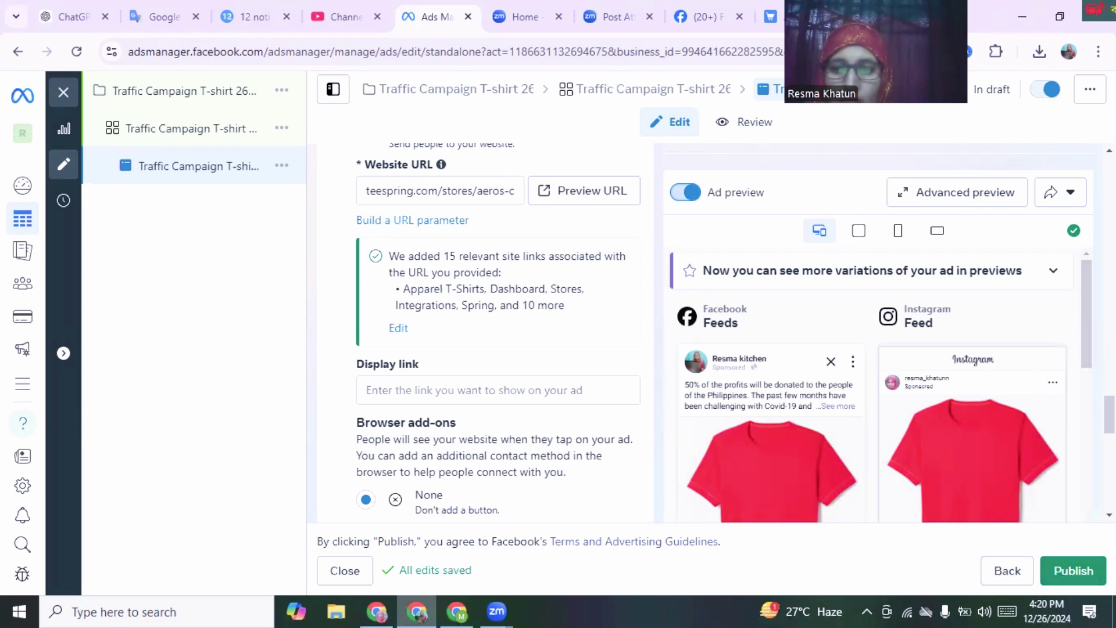
# Step: Review the ad's info labels, call to action, description, headline, media and creative source settings
pyautogui.scroll(5, 485, 332)
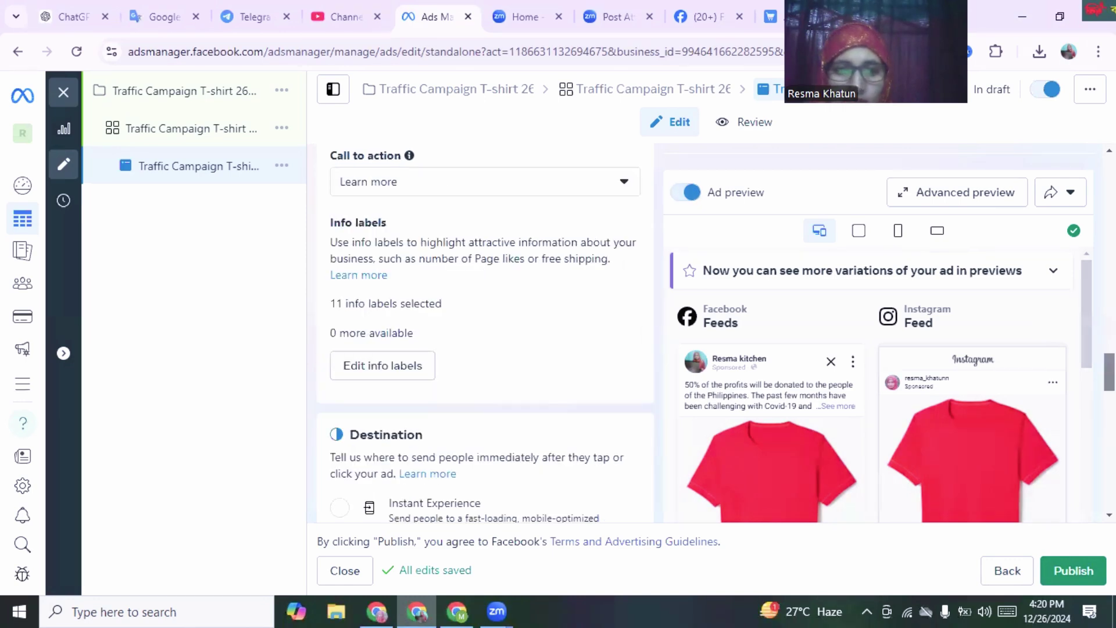
pyautogui.scroll(1, 485, 331)
pyautogui.scroll(5, 486, 332)
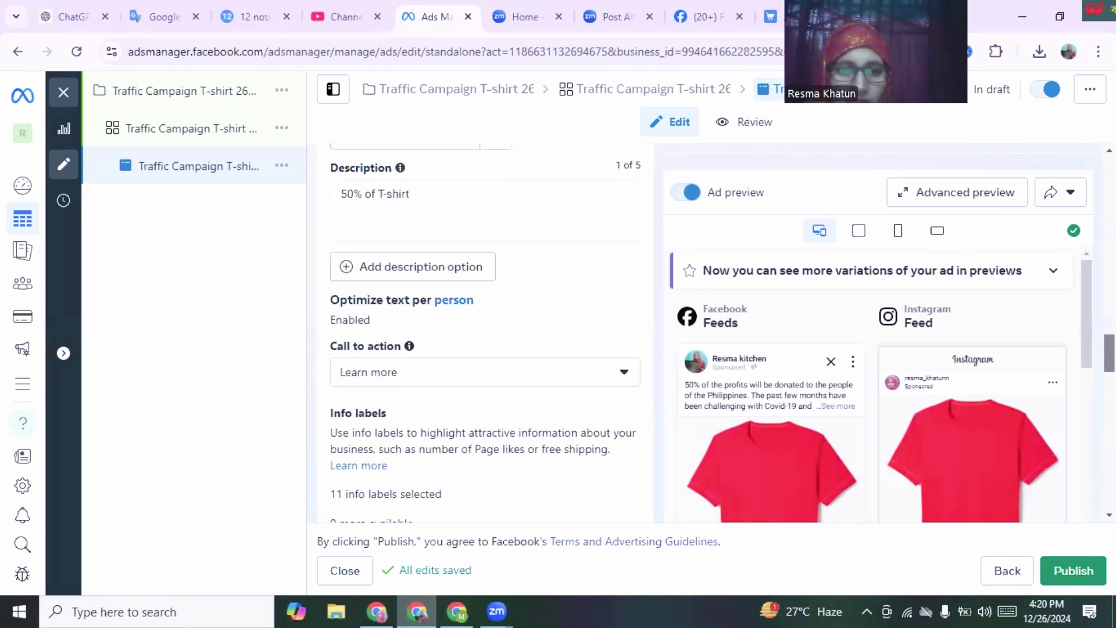
pyautogui.scroll(1, 486, 332)
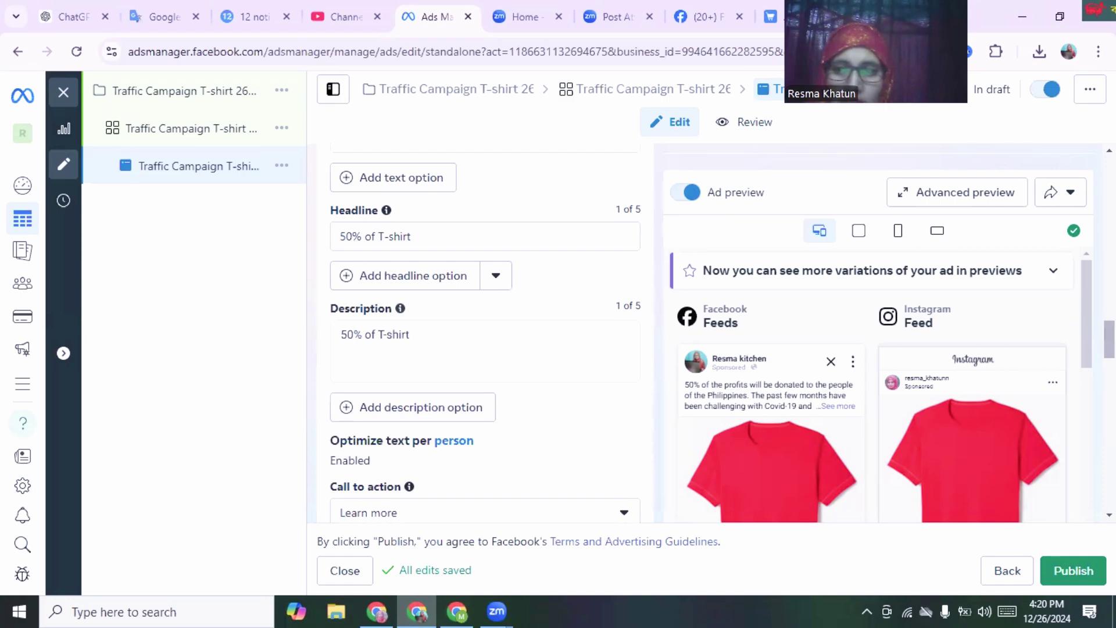
pyautogui.scroll(8, 485, 331)
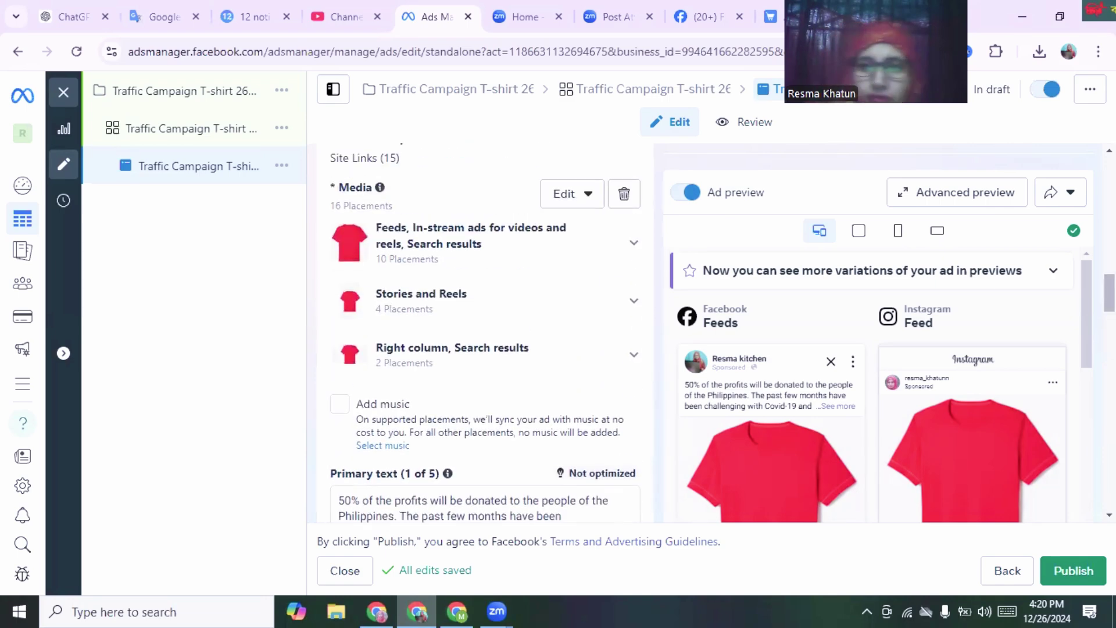
pyautogui.scroll(10, 486, 332)
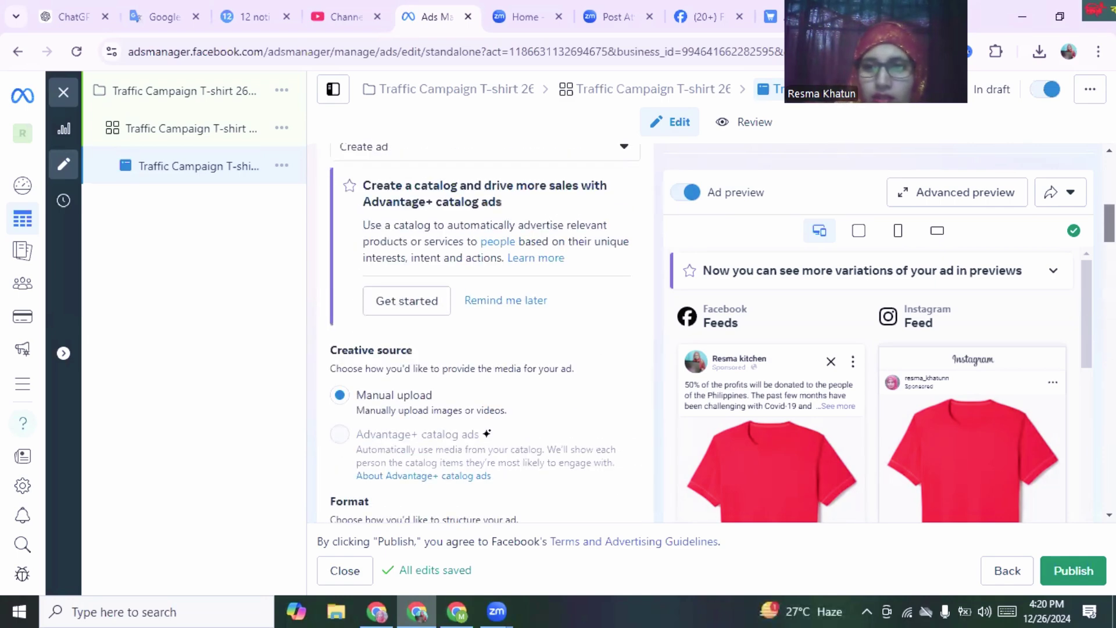